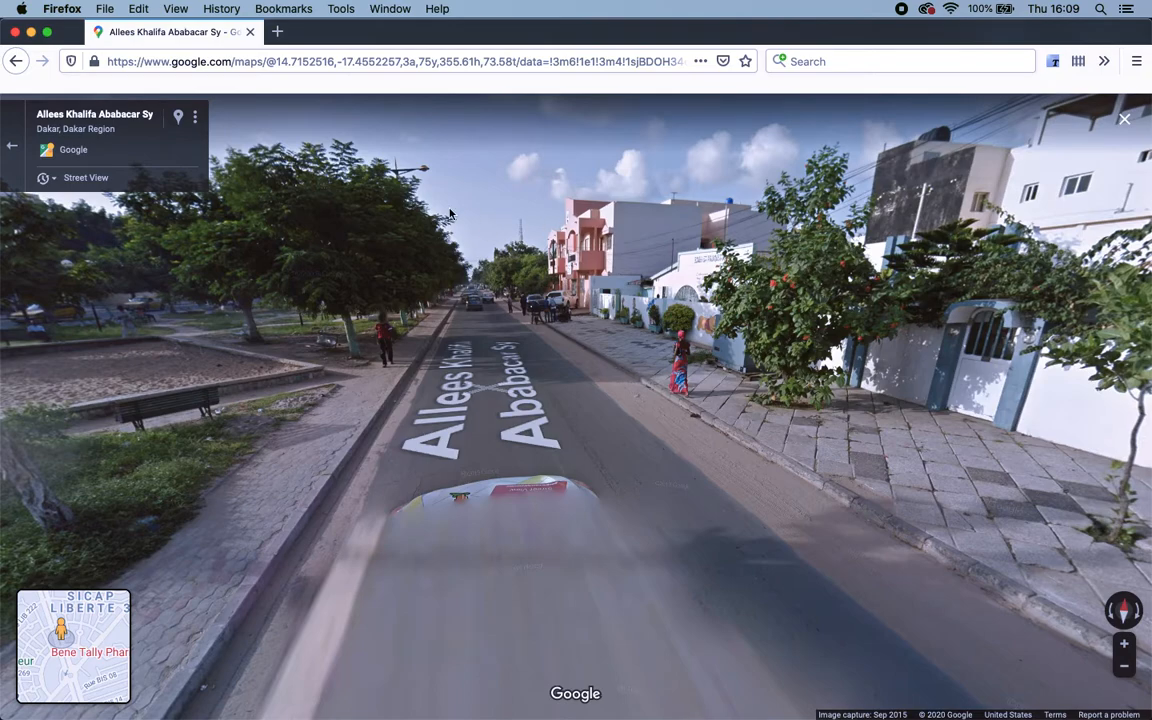
# Load pixlr.com in a new Firefox tab and launch the Advanced Pixlr E editor.
pyautogui.click(278, 32)
pyautogui.click(298, 51)
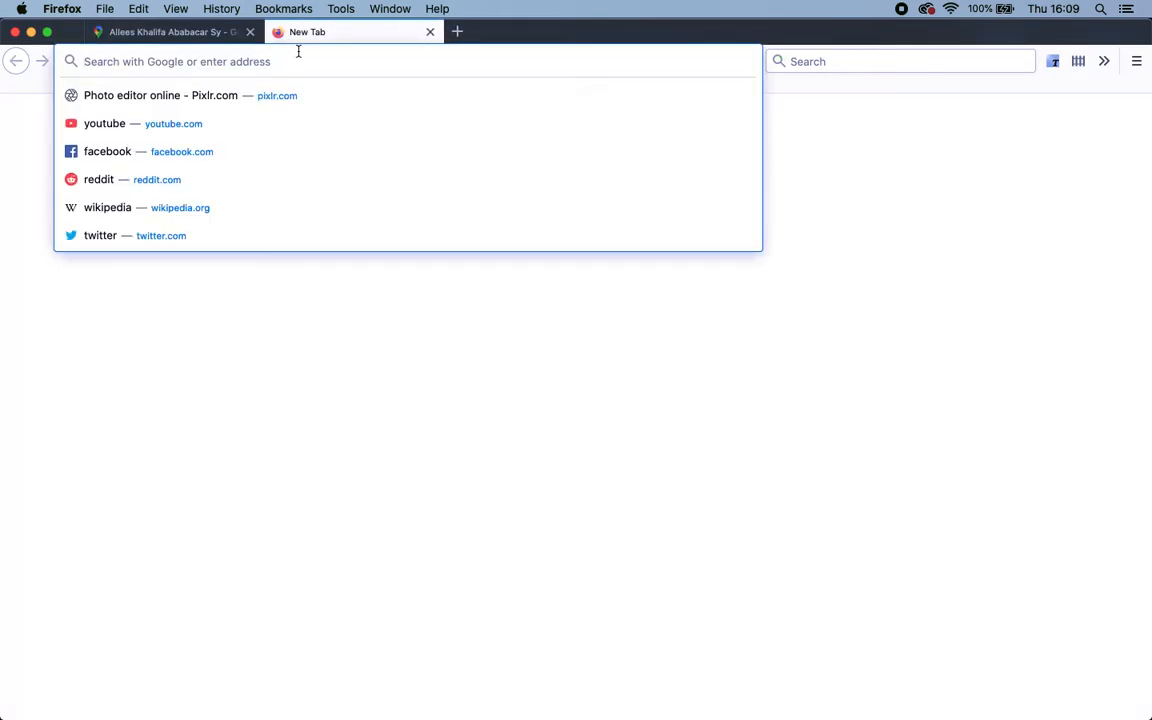
pyautogui.write('pixlr')
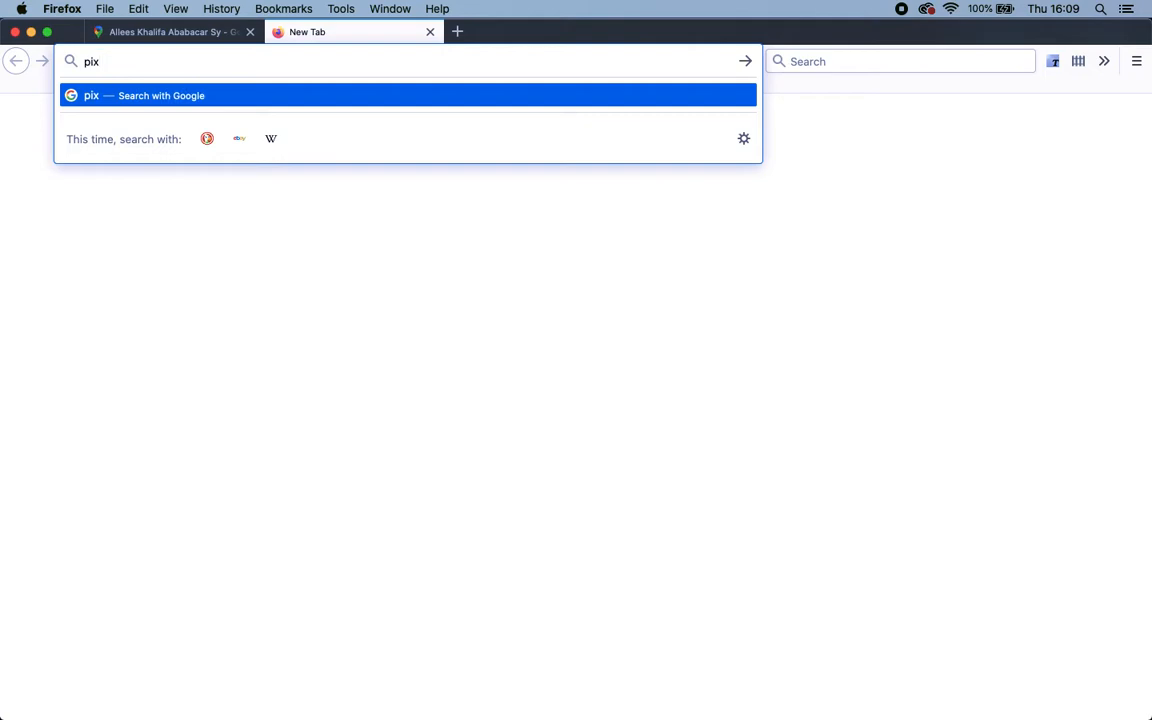
pyautogui.write('.com')
pyautogui.press('Return')
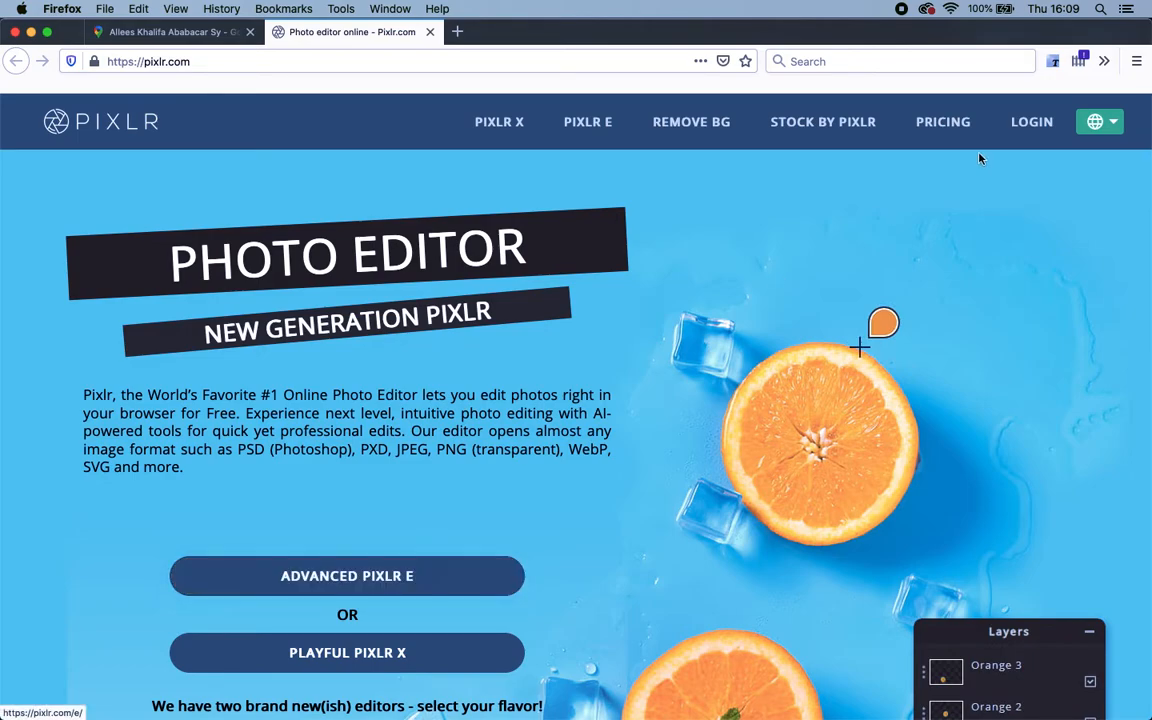
pyautogui.click(350, 578)
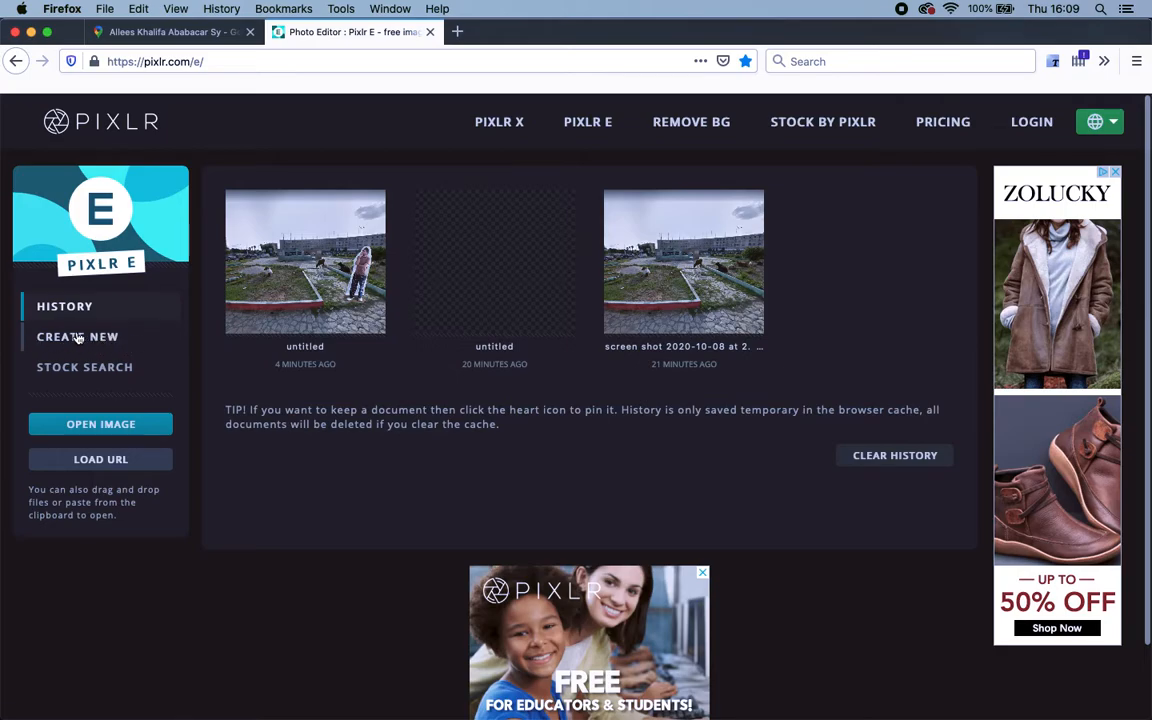
# Create a new transparent document from the Ultra HD 3840×2160 preset.
pyautogui.click(82, 338)
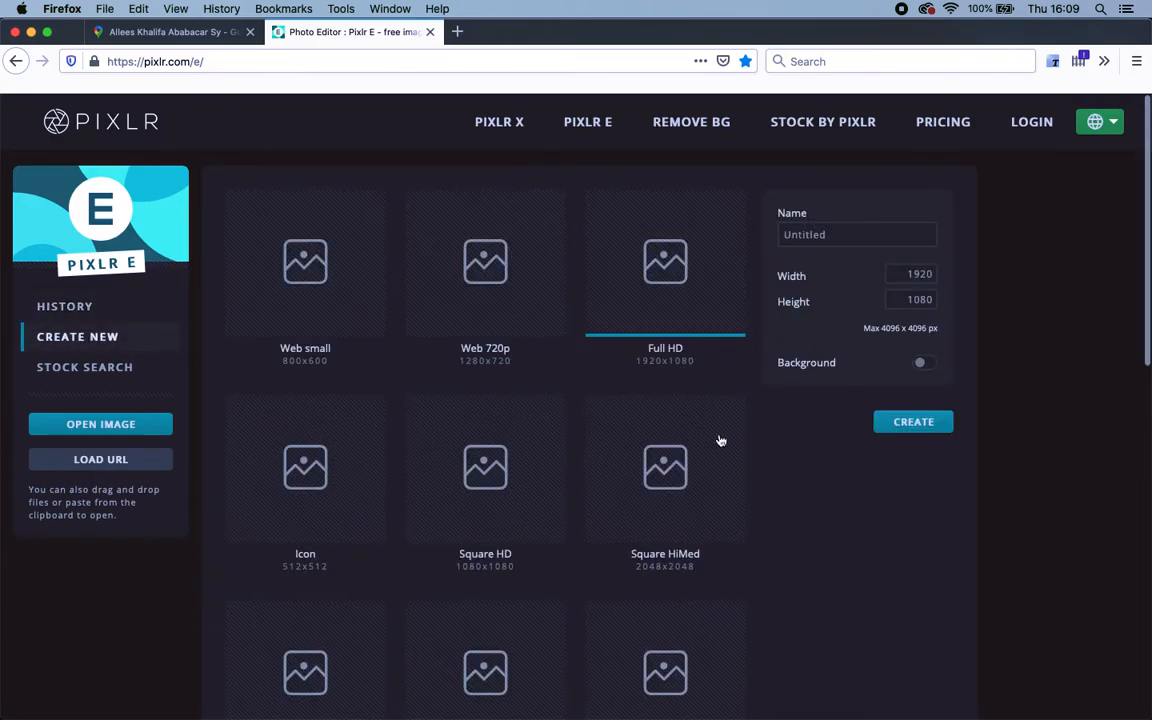
pyautogui.scroll(-3, 672, 476)
pyautogui.scroll(-3, 672, 476)
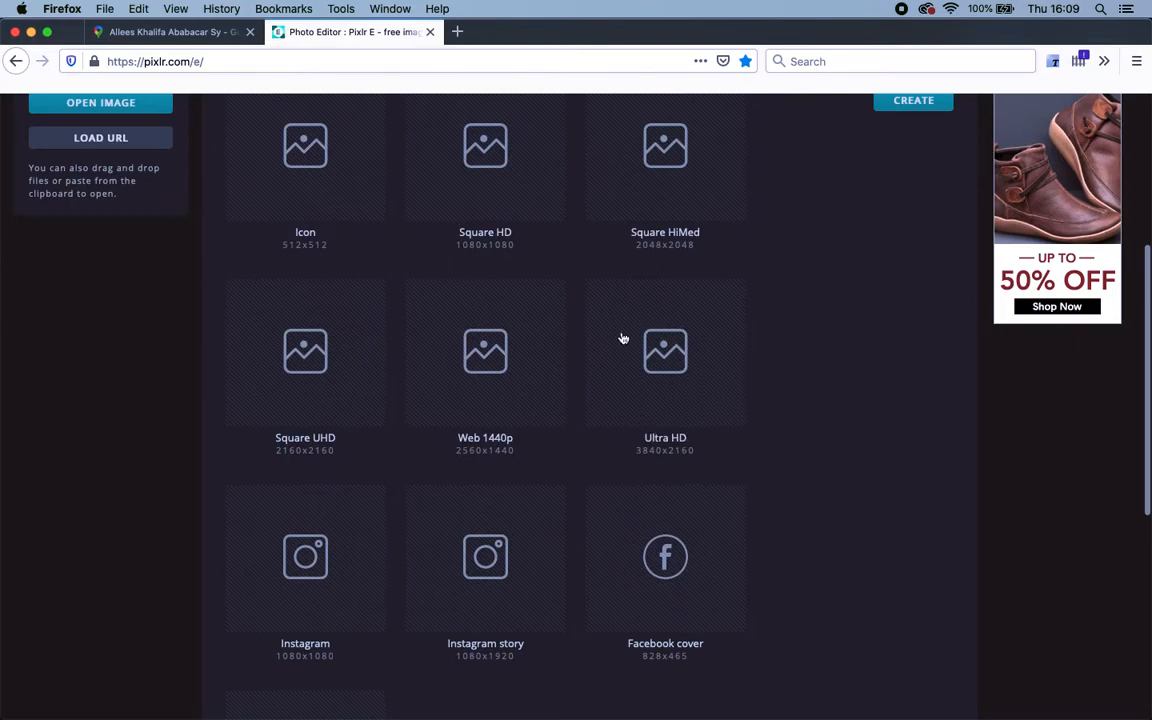
pyautogui.click(707, 388)
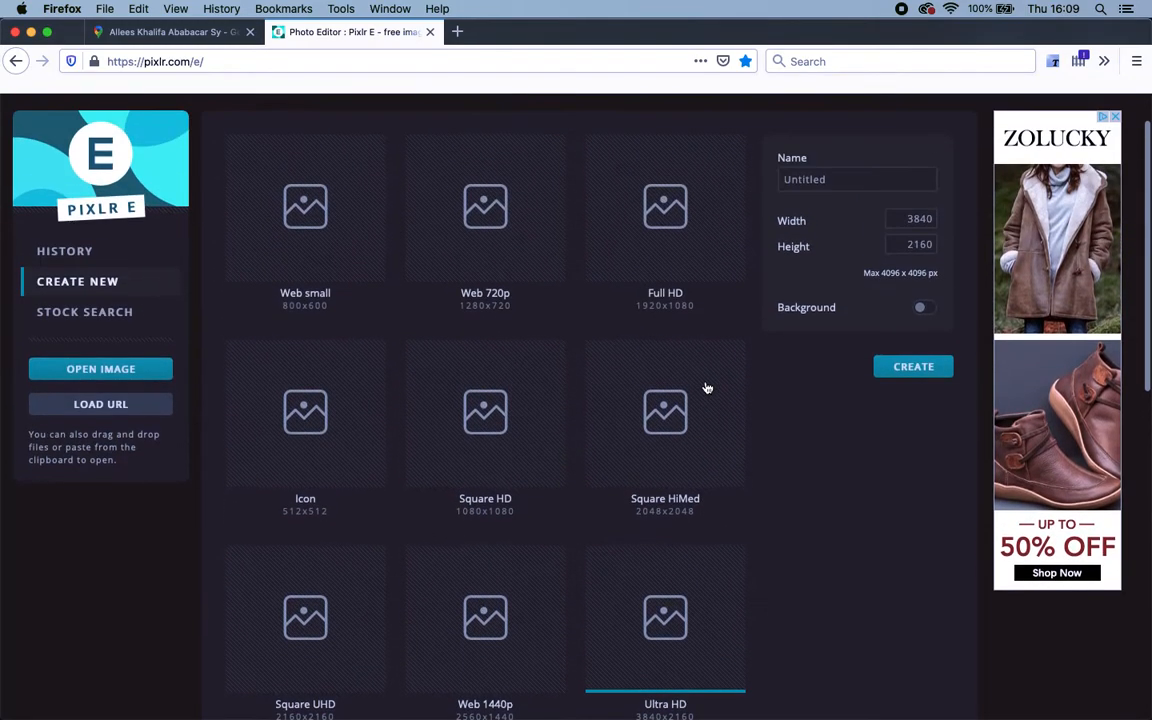
pyautogui.scroll(-3, 707, 388)
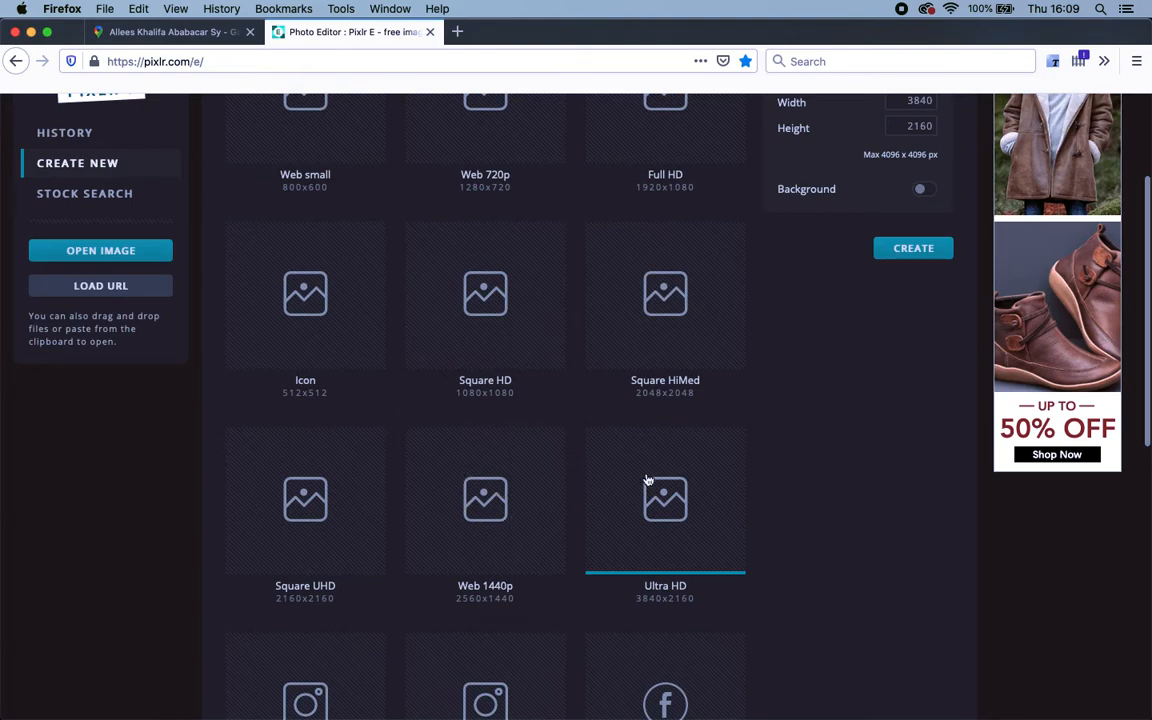
pyautogui.scroll(1, 824, 453)
pyautogui.scroll(2, 824, 453)
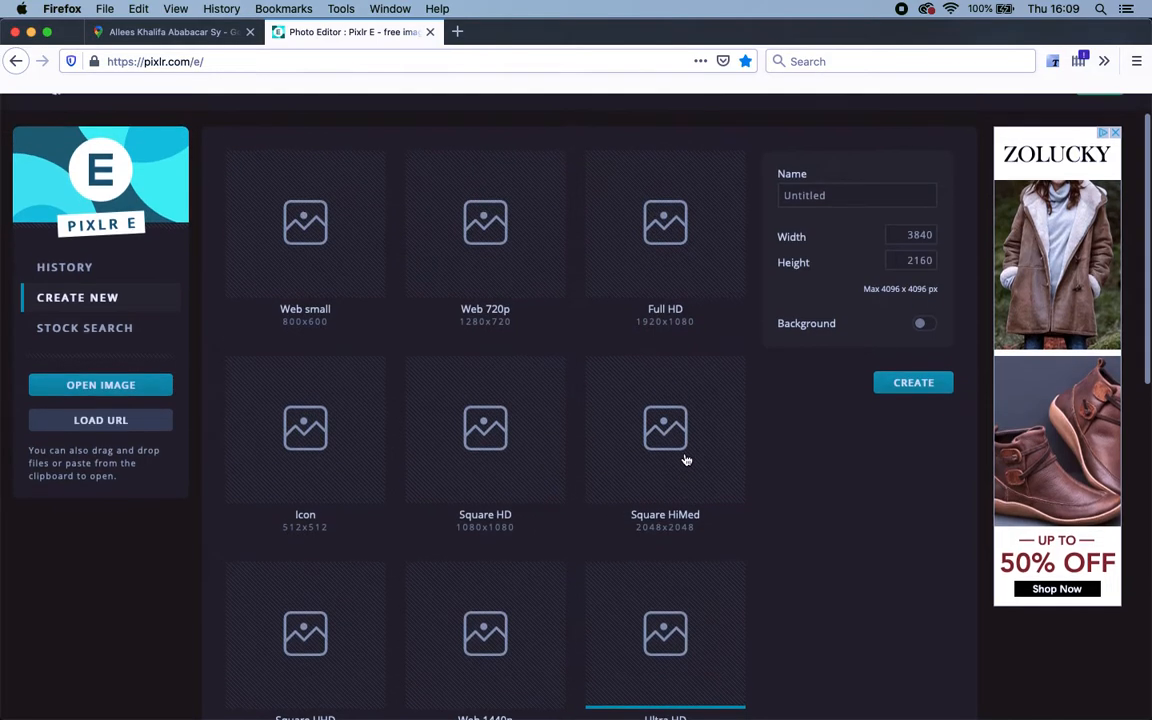
pyautogui.scroll(-1, 686, 460)
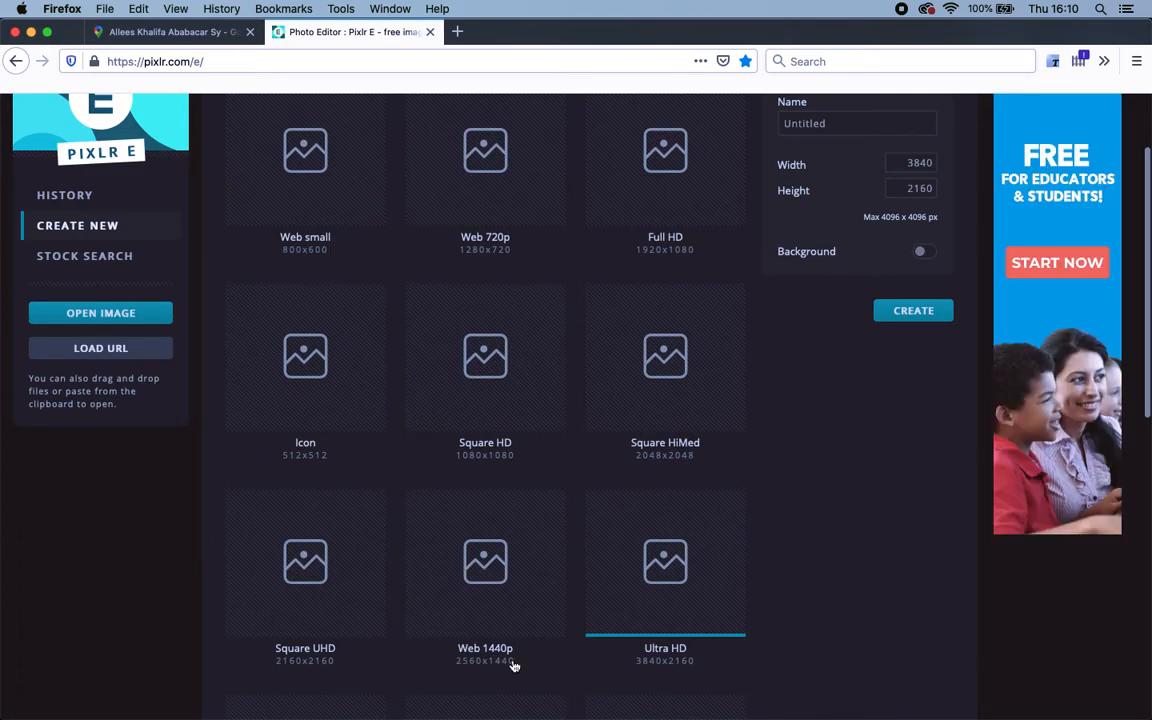
pyautogui.scroll(2, 663, 586)
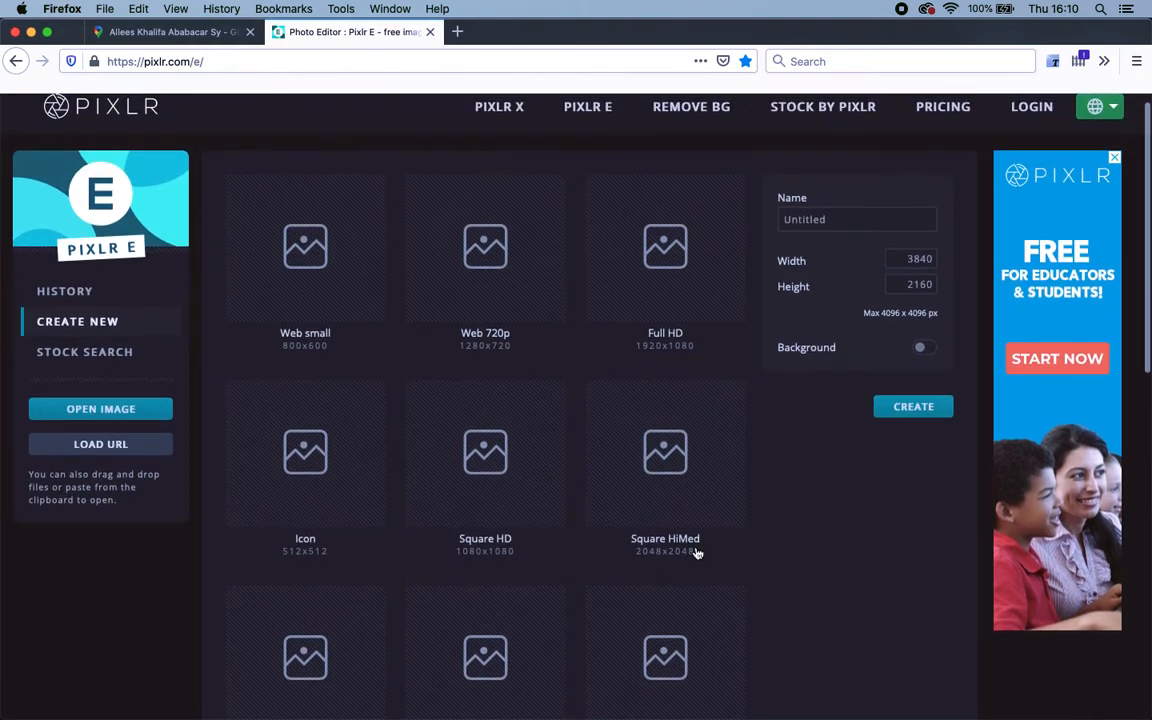
pyautogui.scroll(-2, 675, 488)
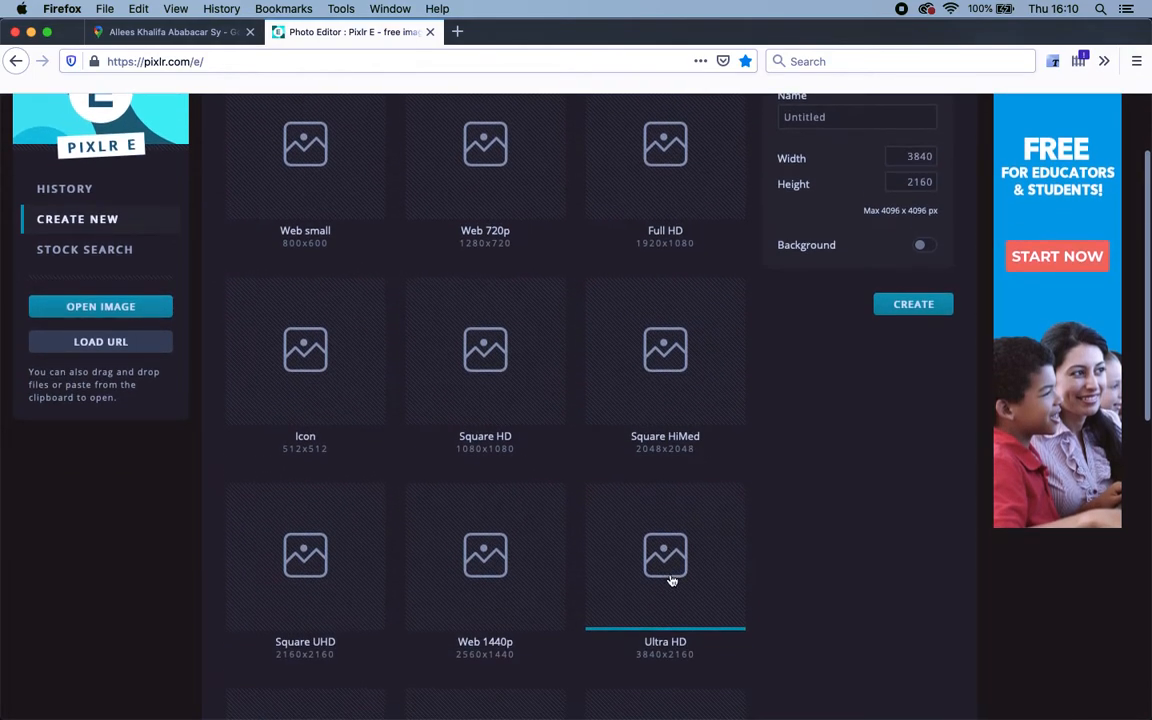
pyautogui.click(925, 312)
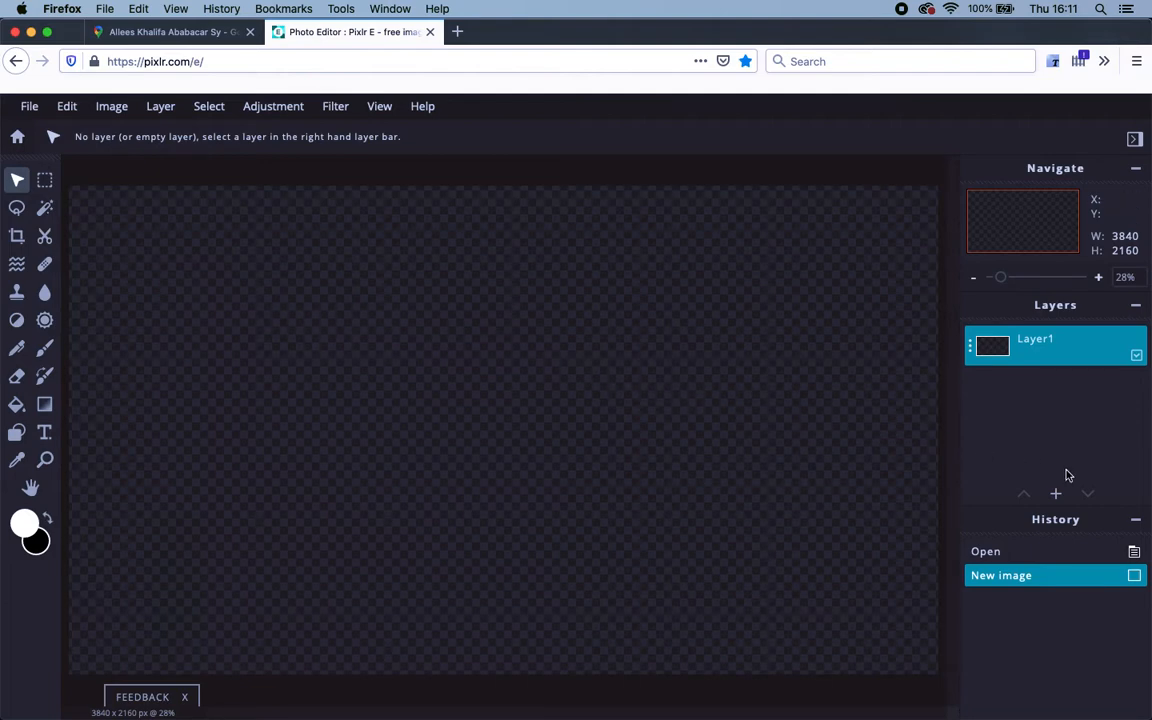
# Add the Street View screenshot as a new image layer and dismiss the ad banner.
pyautogui.click(1056, 495)
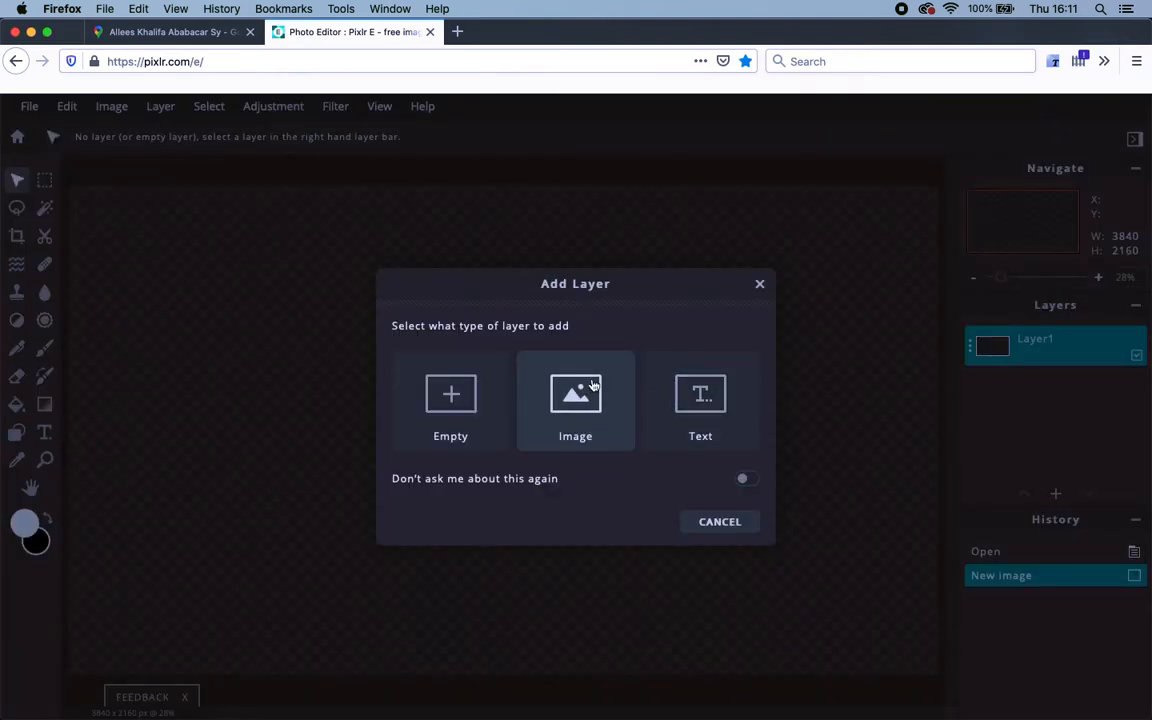
pyautogui.click(572, 408)
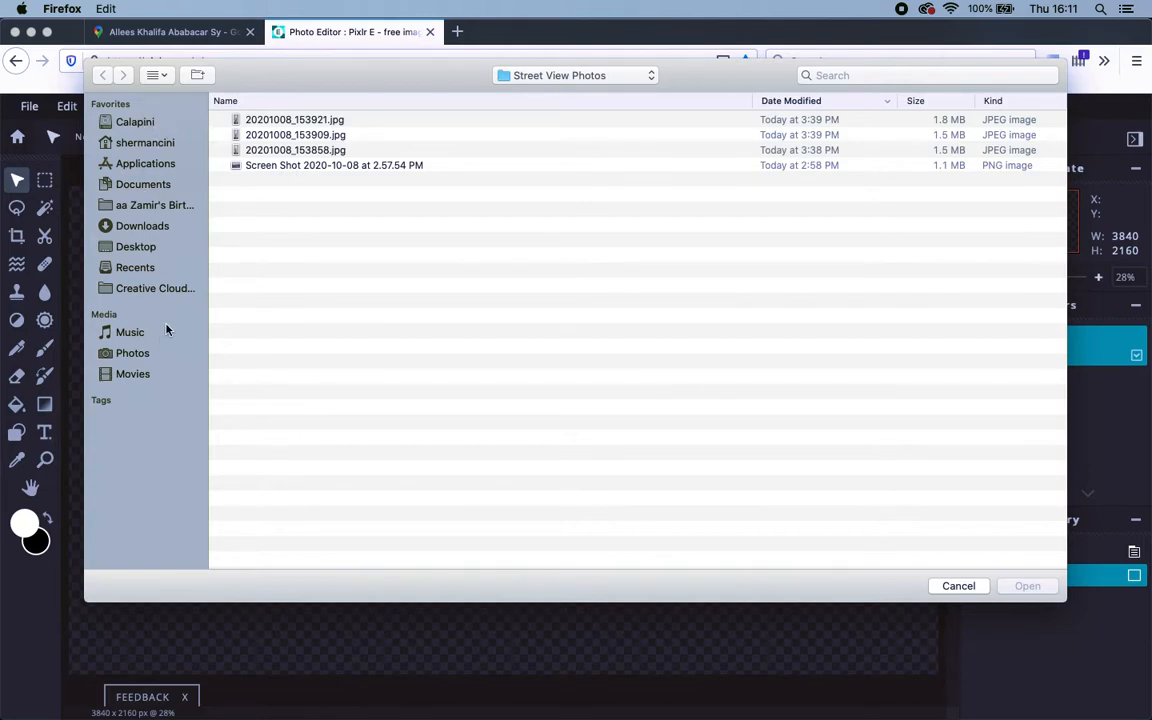
pyautogui.doubleClick(308, 167)
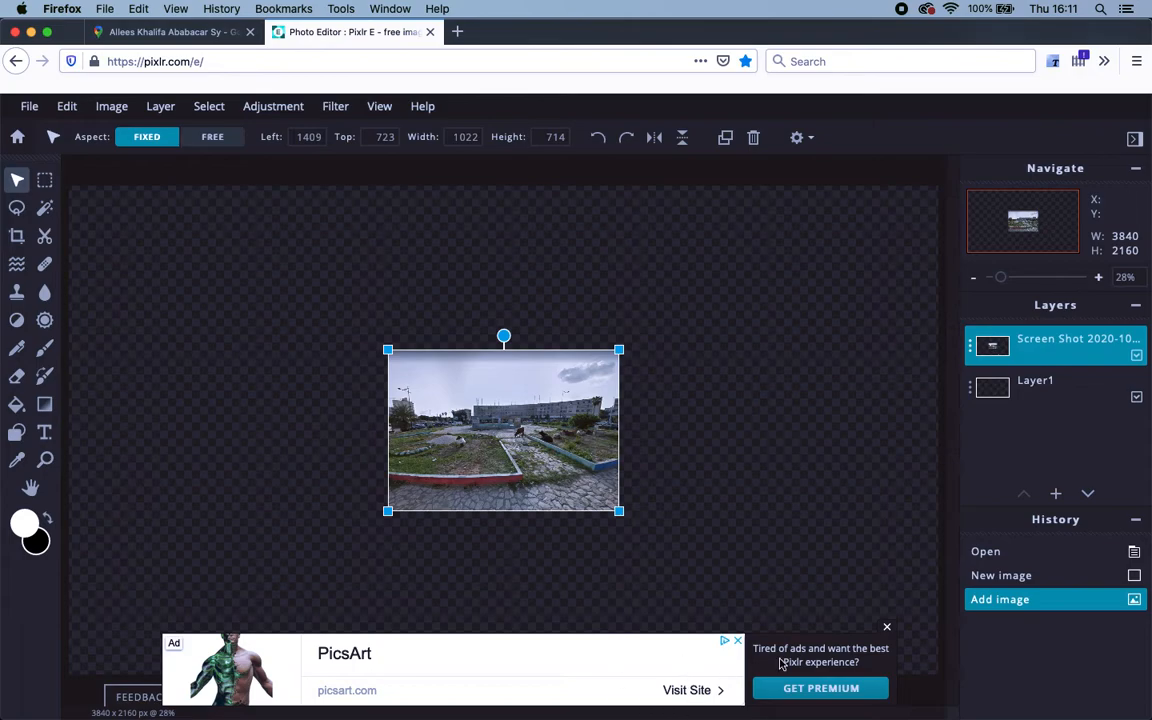
pyautogui.click(888, 630)
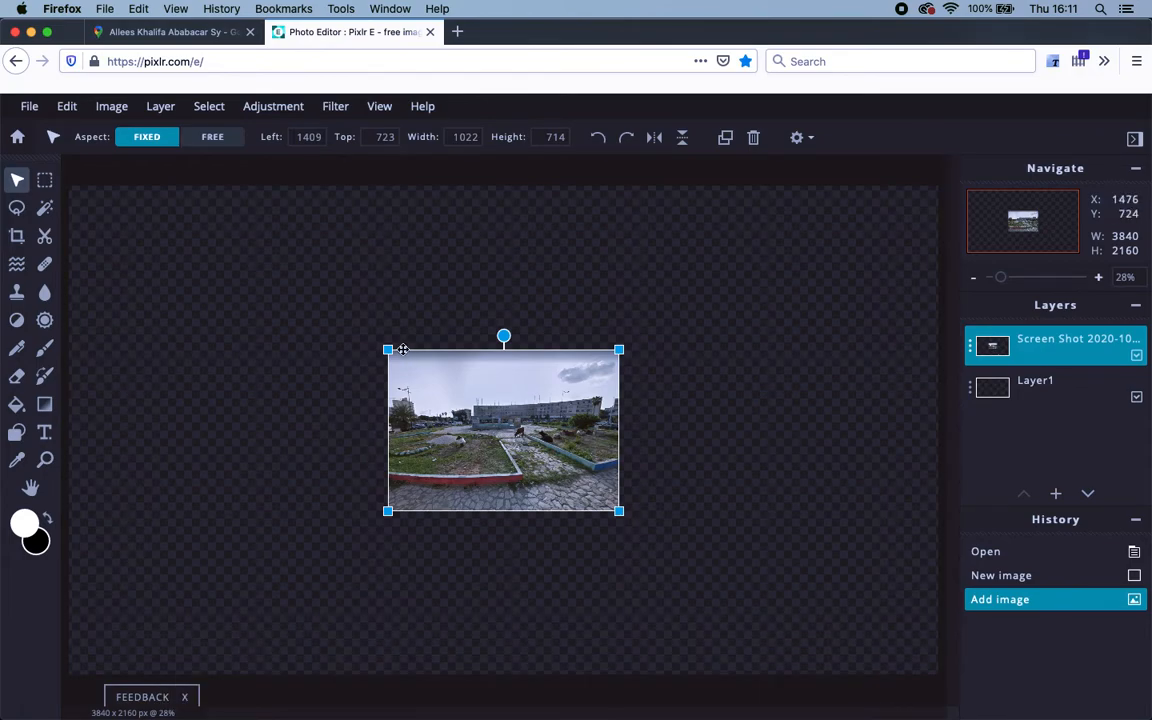
# Scale the Street View layer to 3096×2163, anchored at the canvas's top-left corner.
pyautogui.moveTo(388, 349); pyautogui.dragTo(175, 239)
pyautogui.moveTo(260, 301); pyautogui.dragTo(206, 300)
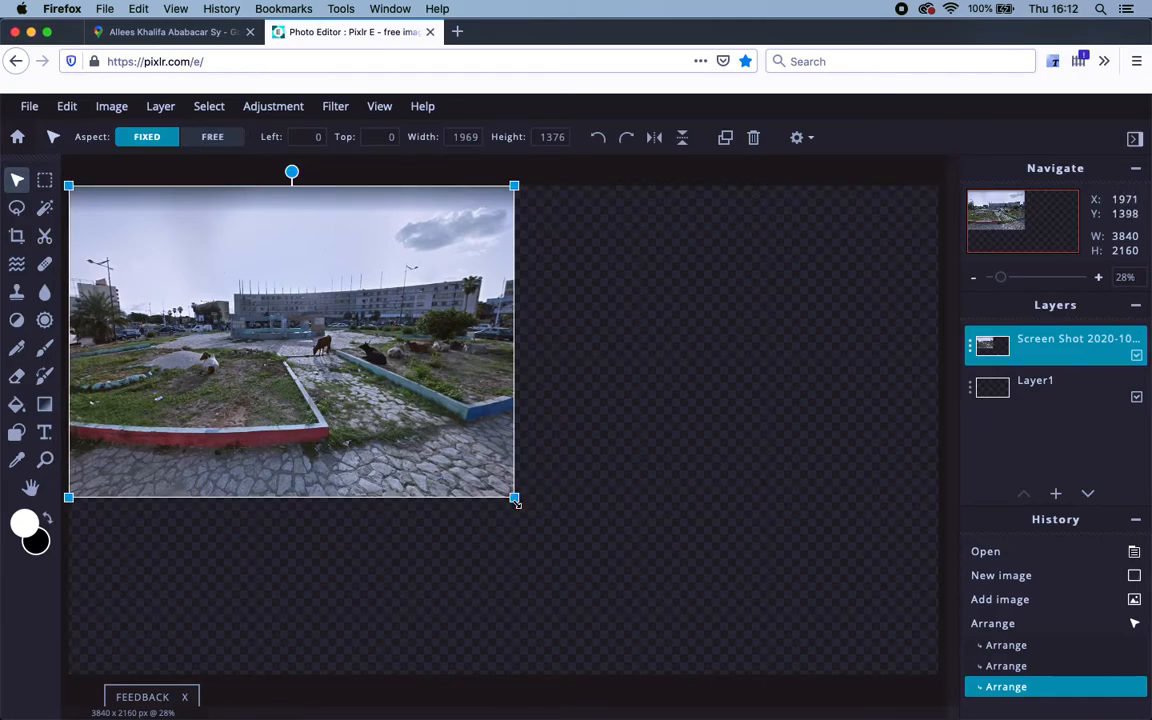
pyautogui.moveTo(513, 496); pyautogui.dragTo(768, 664)
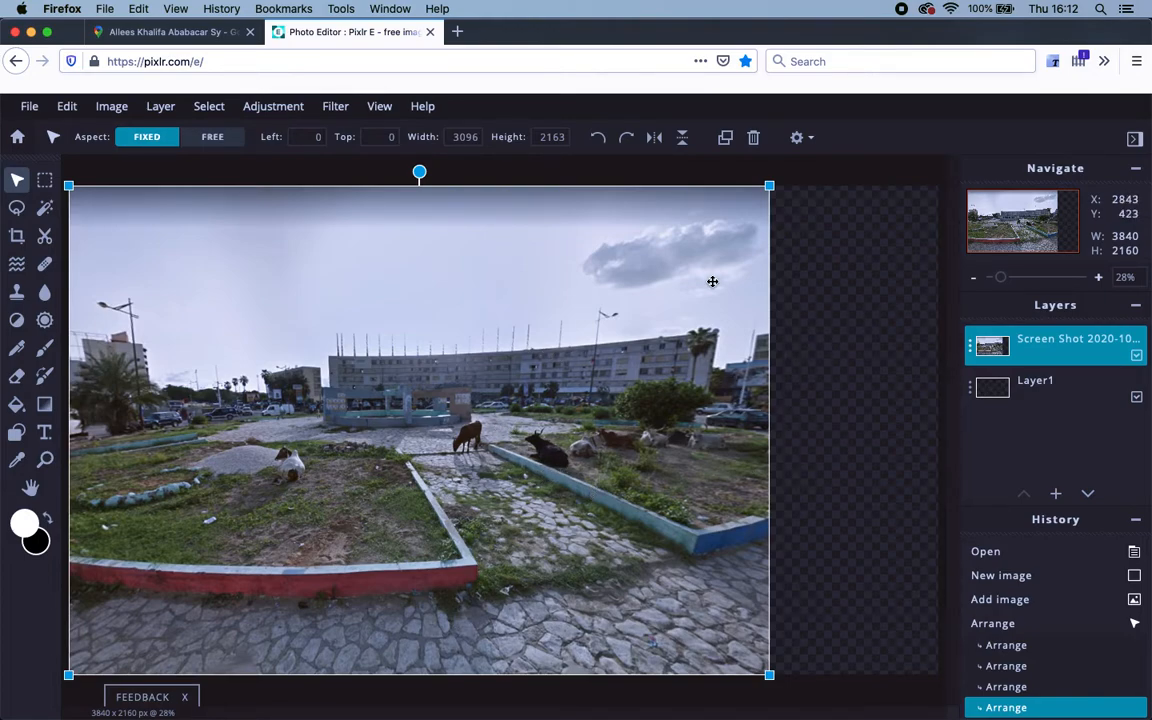
pyautogui.click(858, 356)
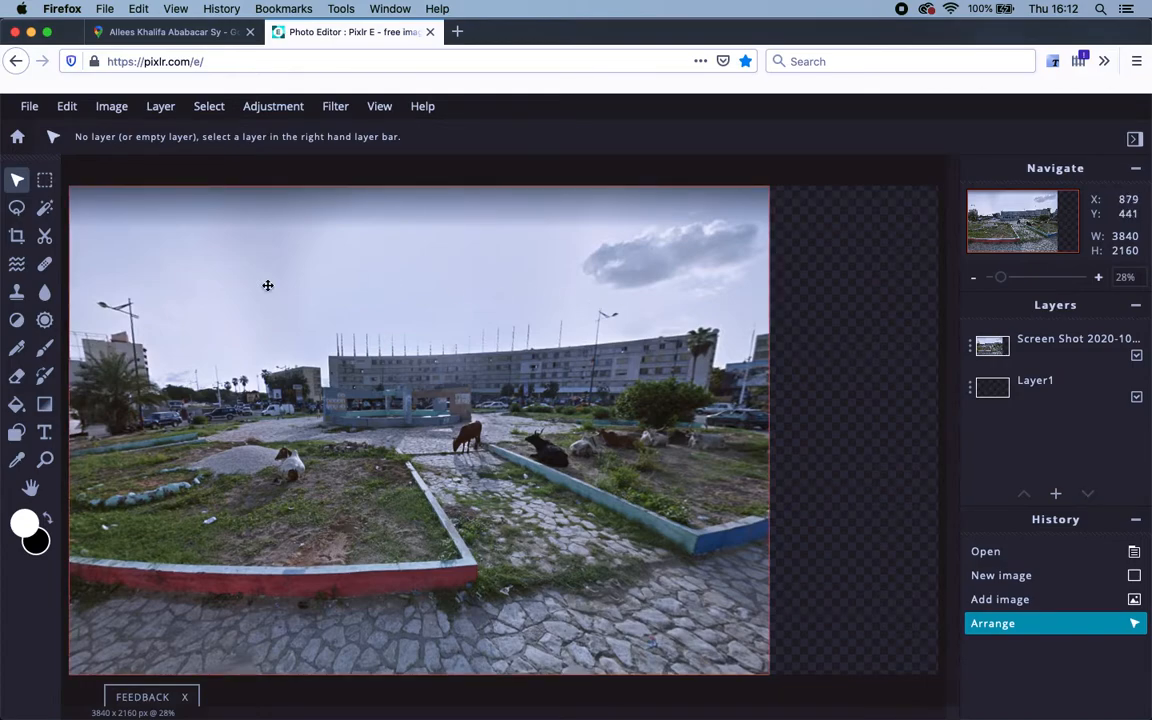
# Crop the canvas to 3094×2160, removing the empty transparent strip on the right.
pyautogui.click(17, 236)
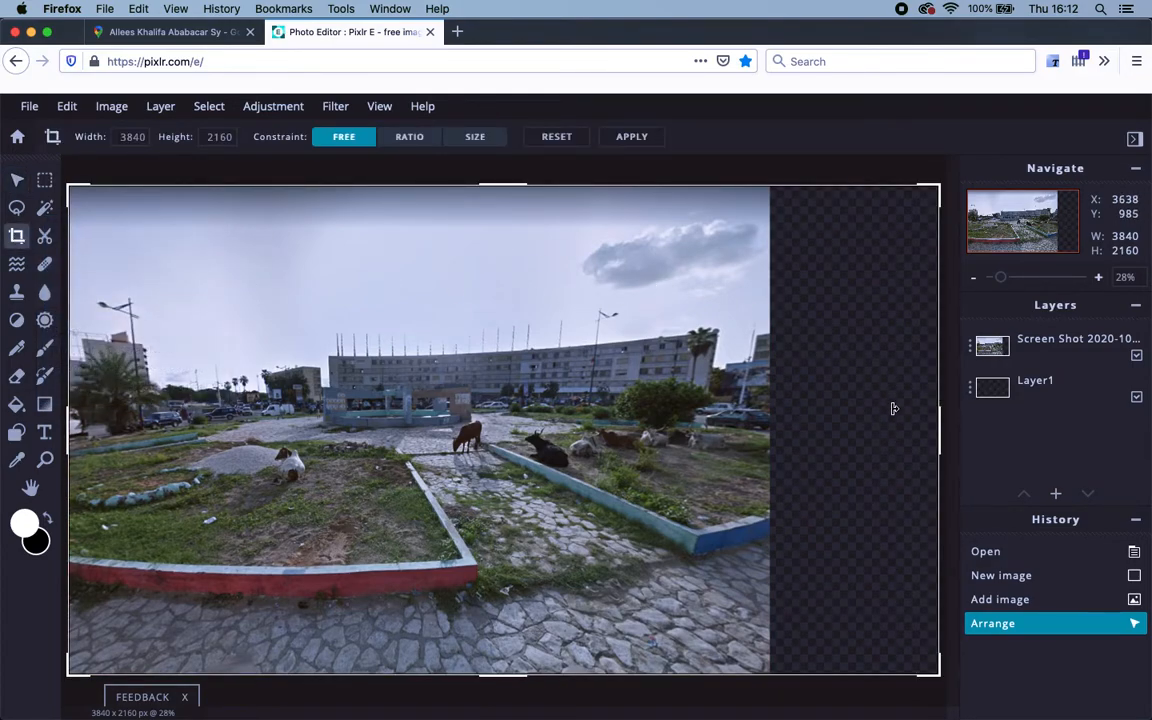
pyautogui.moveTo(941, 430); pyautogui.dragTo(771, 431)
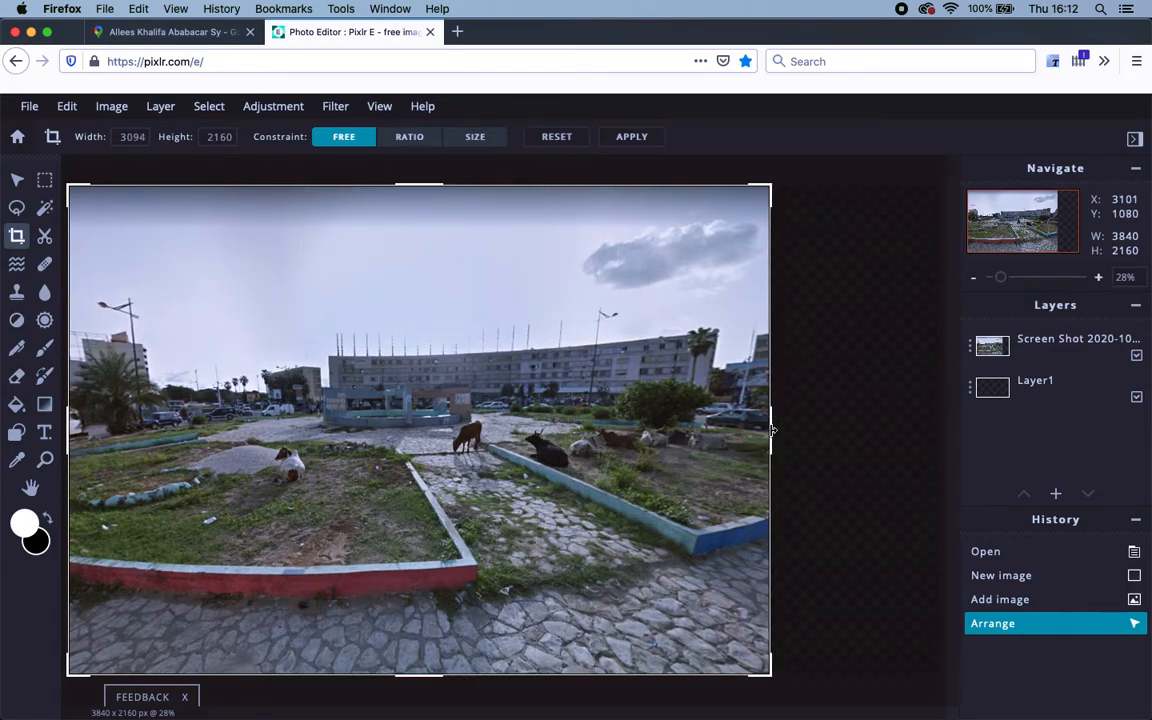
pyautogui.click(631, 137)
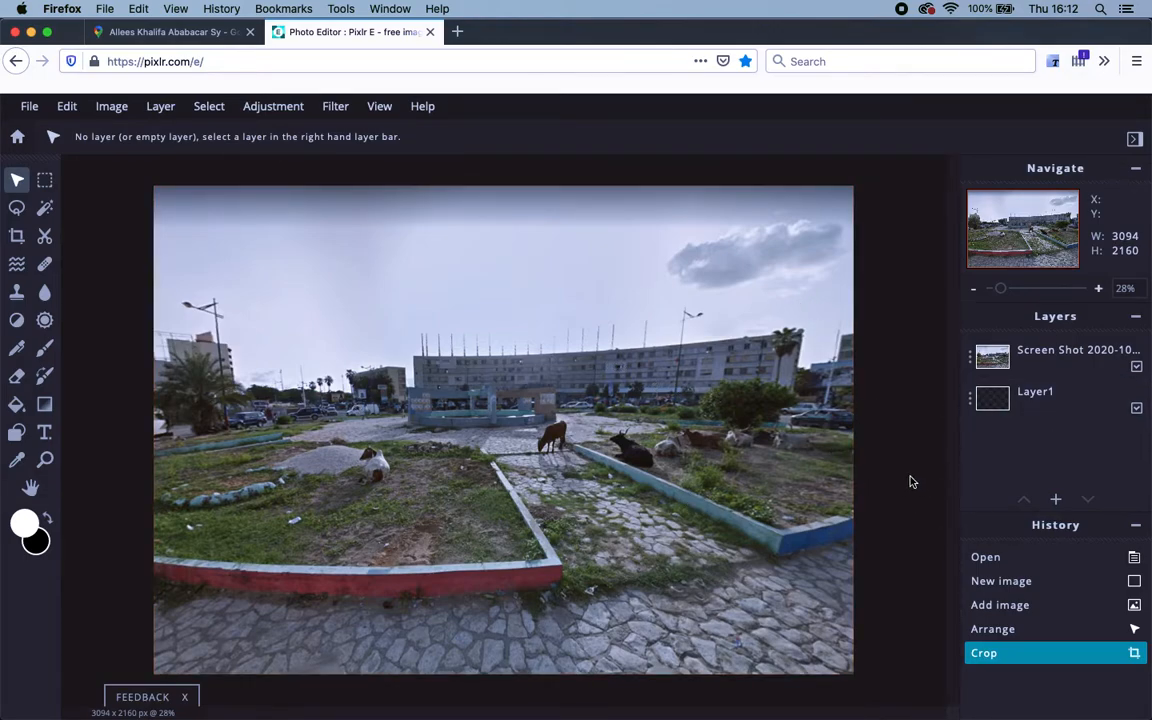
# Preview and compare the standing-man photos, then add 20201008_153921.jpg as a new layer.
pyautogui.click(1056, 500)
pyautogui.click(574, 388)
pyautogui.click(298, 122)
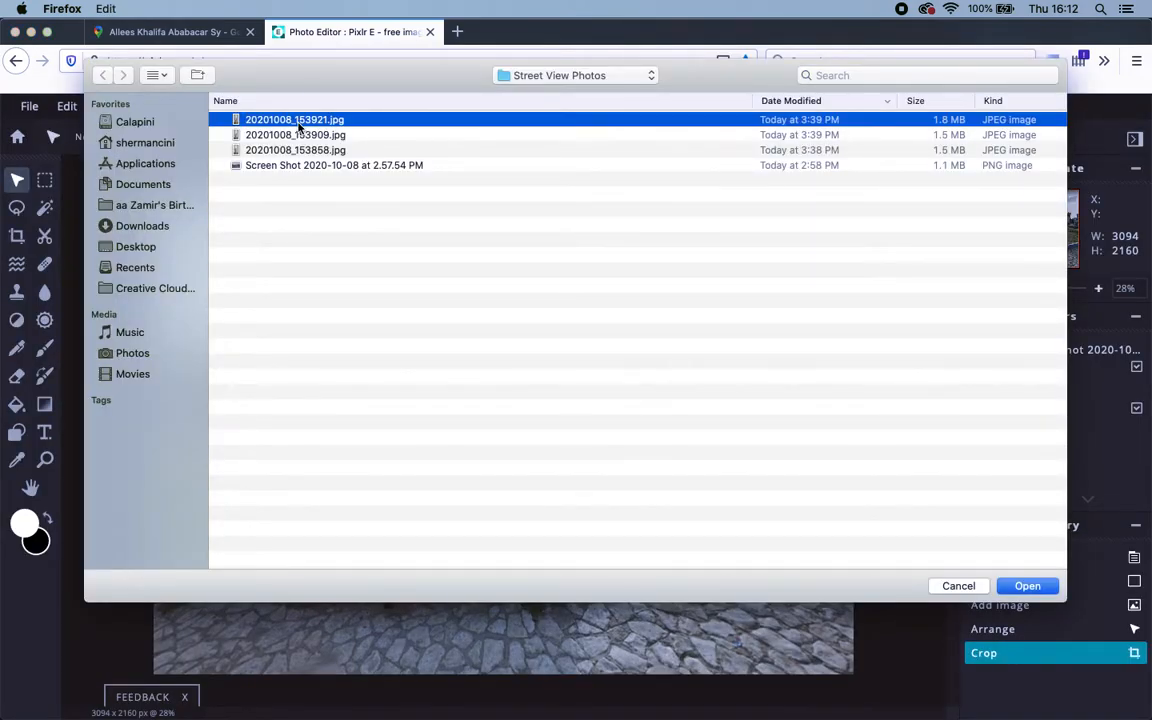
pyautogui.press('space')
pyautogui.press('Down')
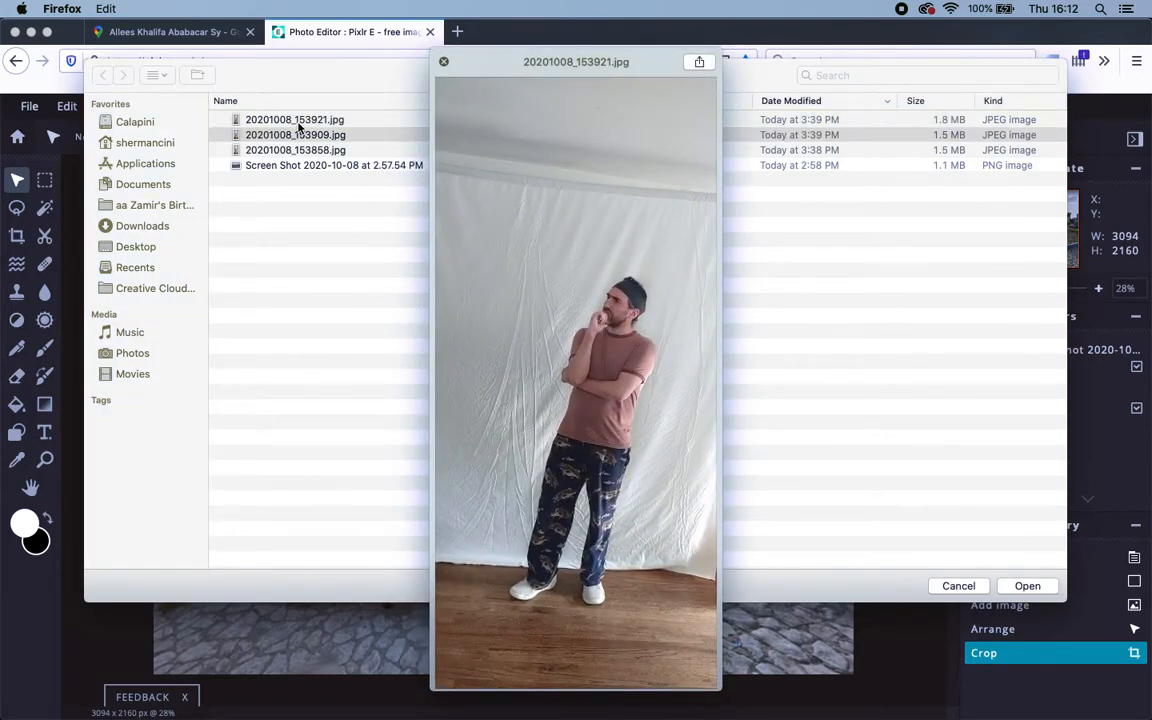
pyautogui.press('Down')
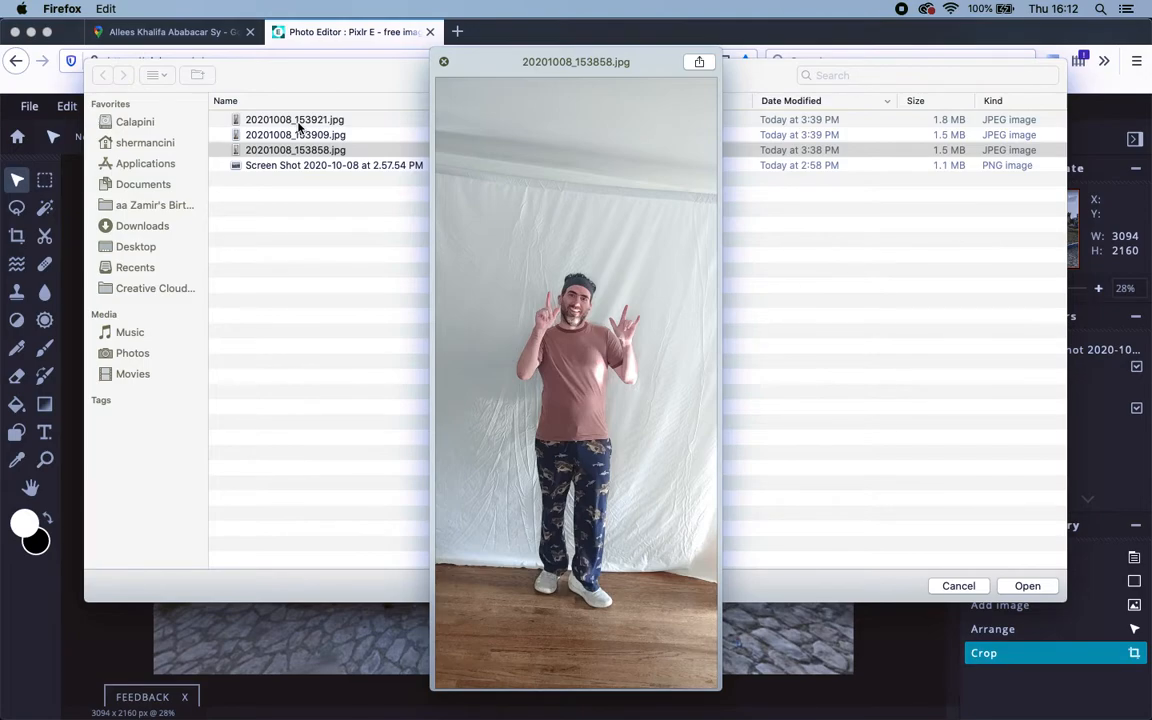
pyautogui.press('Up')
pyautogui.press('Up')
pyautogui.press('Down')
pyautogui.press('Up')
pyautogui.press('Down')
pyautogui.press('Down')
pyautogui.press('Up')
pyautogui.press('Up')
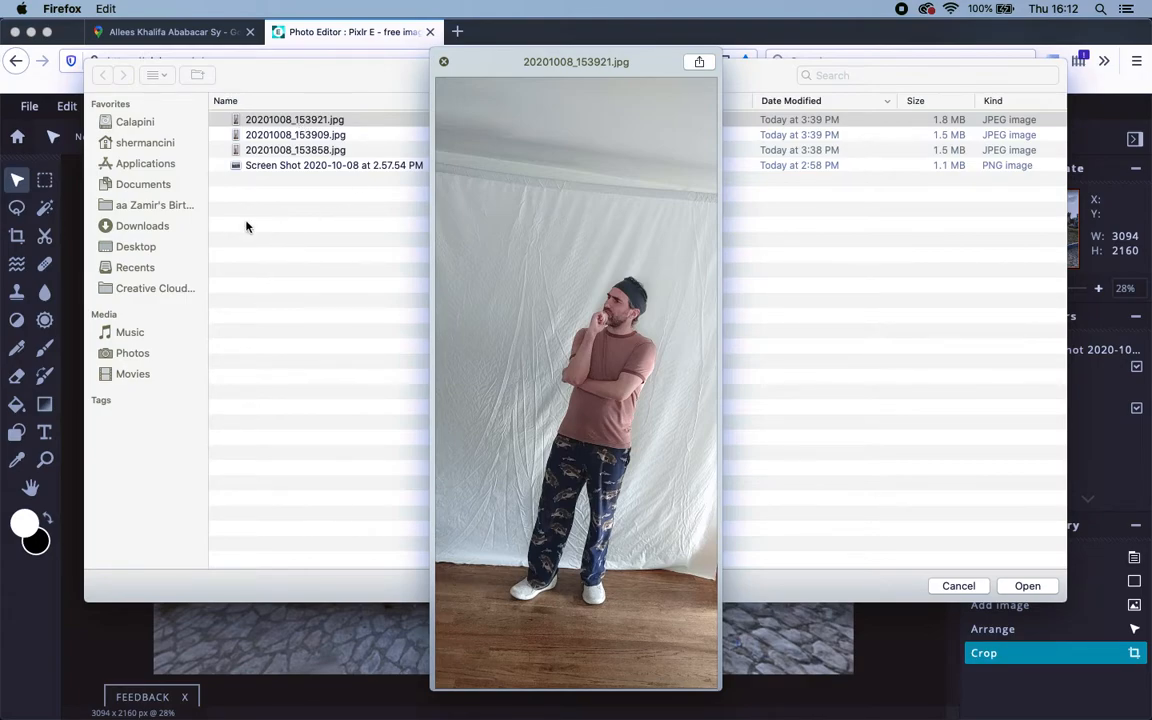
pyautogui.doubleClick(291, 121)
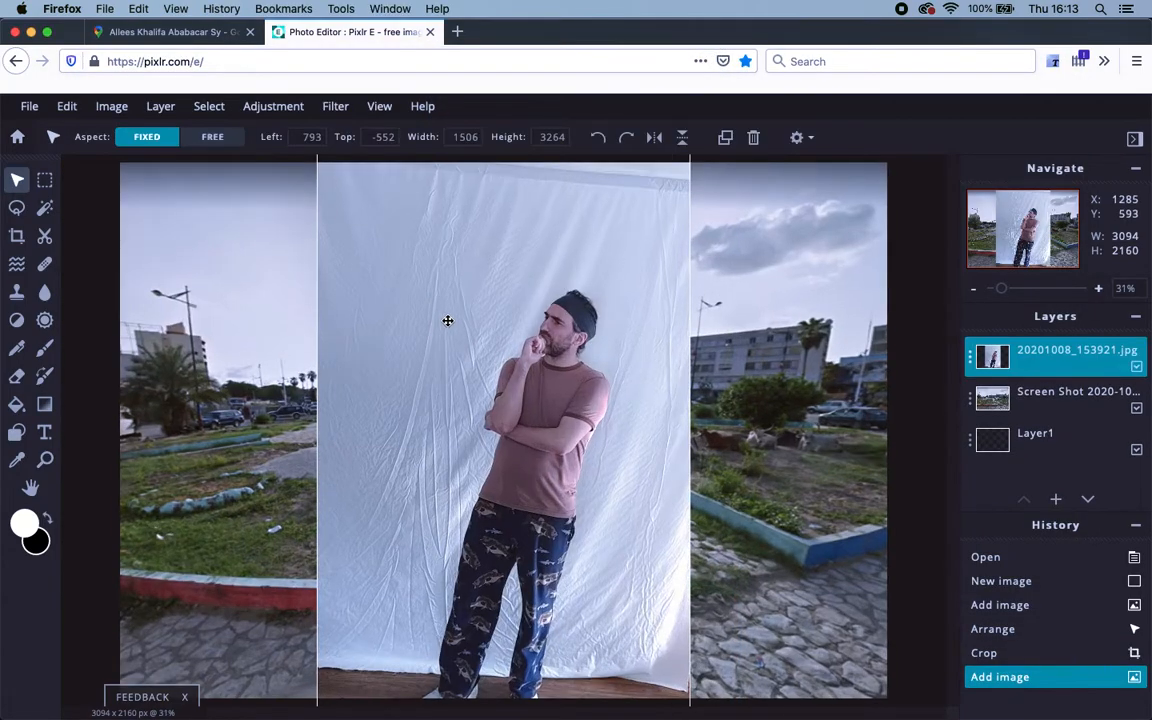
# Roughly shrink the man's photo and move it up and right over the street.
pyautogui.scroll(-5, 548, 392)
pyautogui.scroll(6, 548, 392)
pyautogui.scroll(-3, 548, 392)
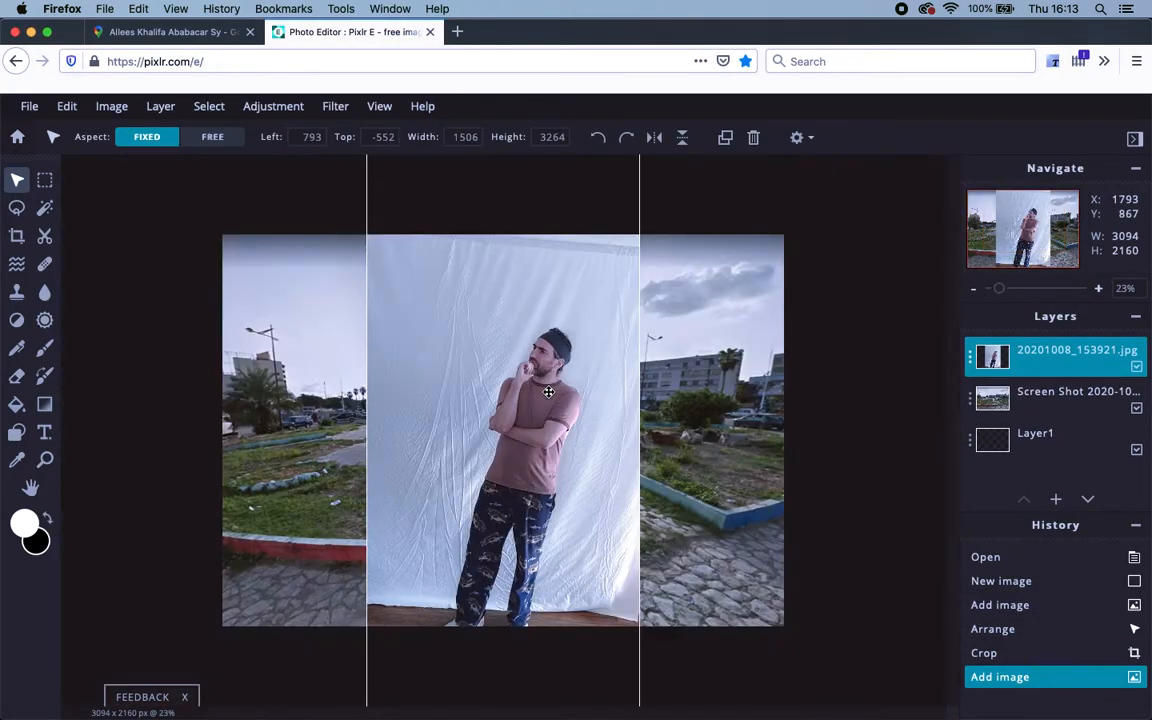
pyautogui.moveTo(525, 497); pyautogui.dragTo(612, 452)
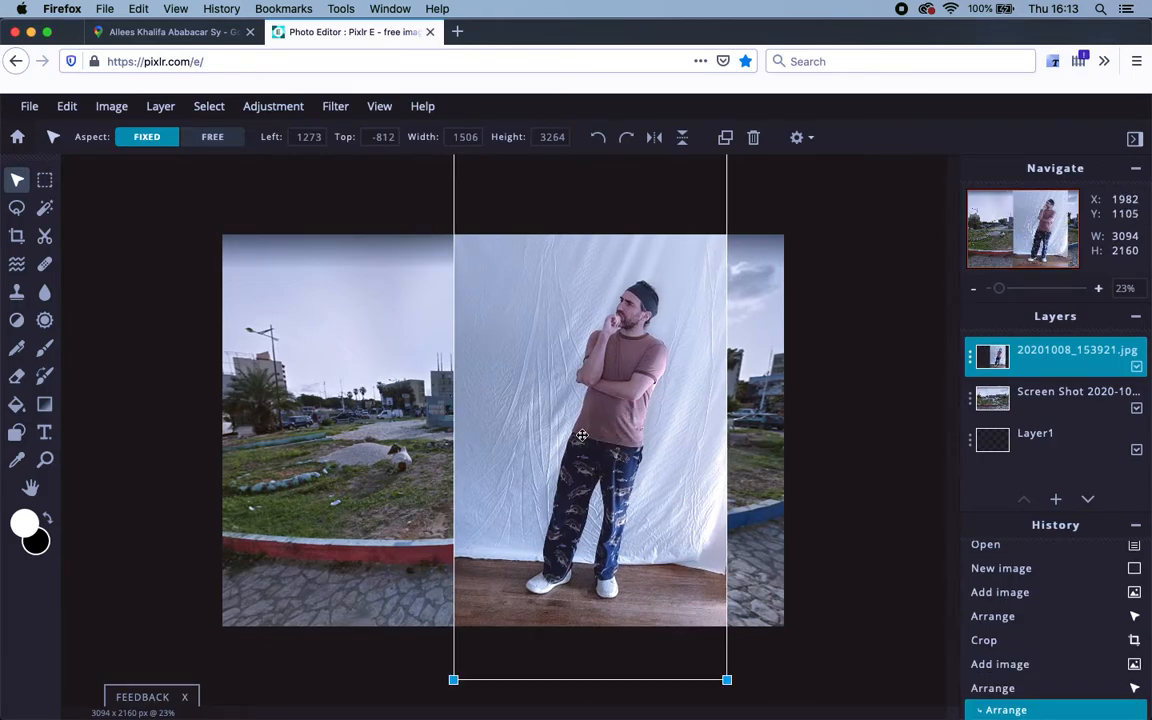
pyautogui.scroll(-3, 581, 435)
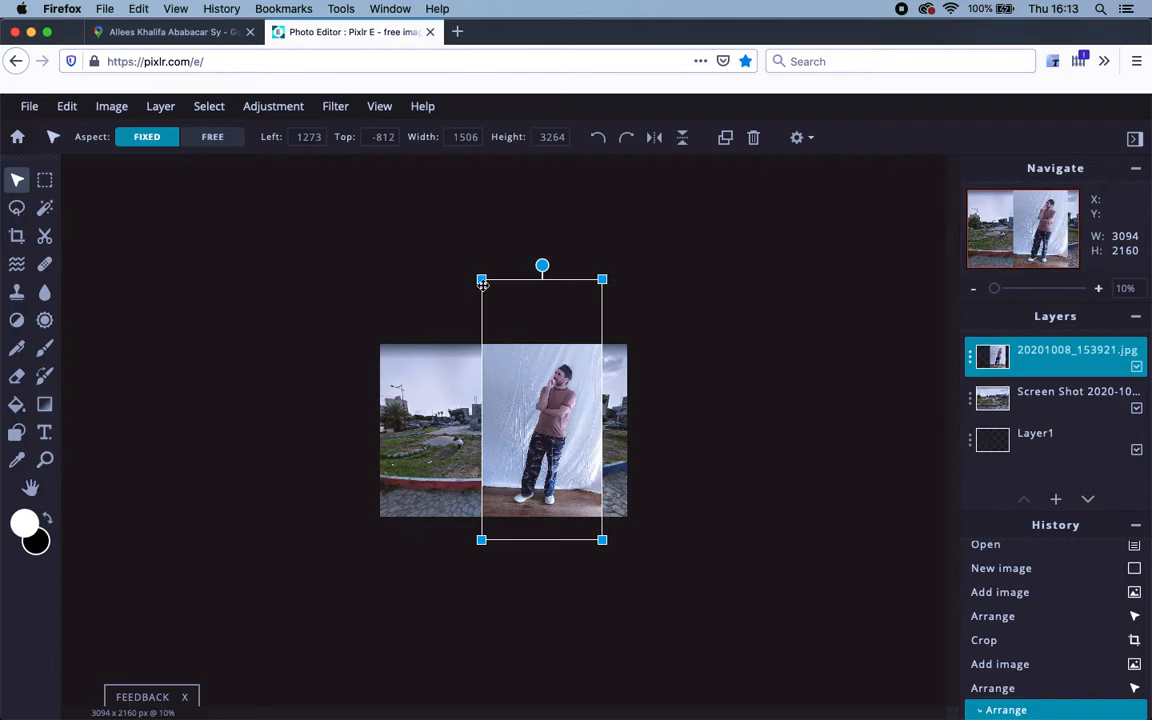
pyautogui.moveTo(481, 281); pyautogui.dragTo(523, 360)
pyautogui.moveTo(567, 491); pyautogui.dragTo(564, 456)
# Zoom in and fine-tune the man's photo to 766×1660 at position 1920, 302.
pyautogui.scroll(3, 566, 467)
pyautogui.scroll(-3, 566, 467)
pyautogui.scroll(3, 566, 467)
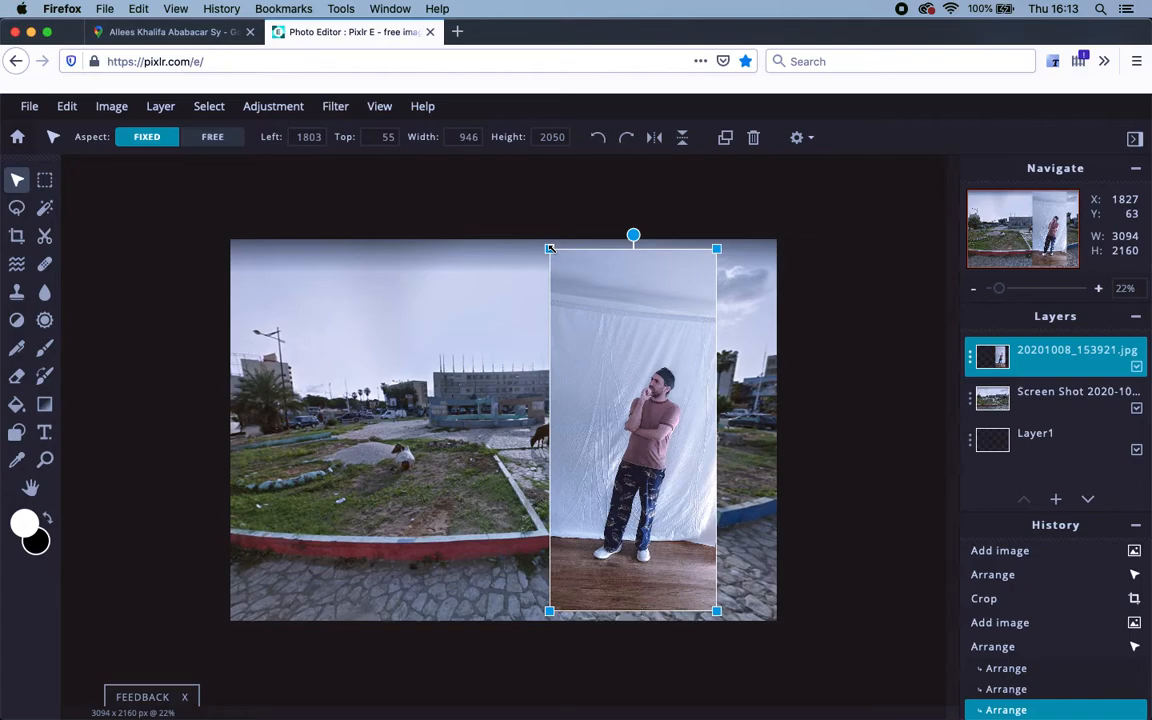
pyautogui.press('super+equal')
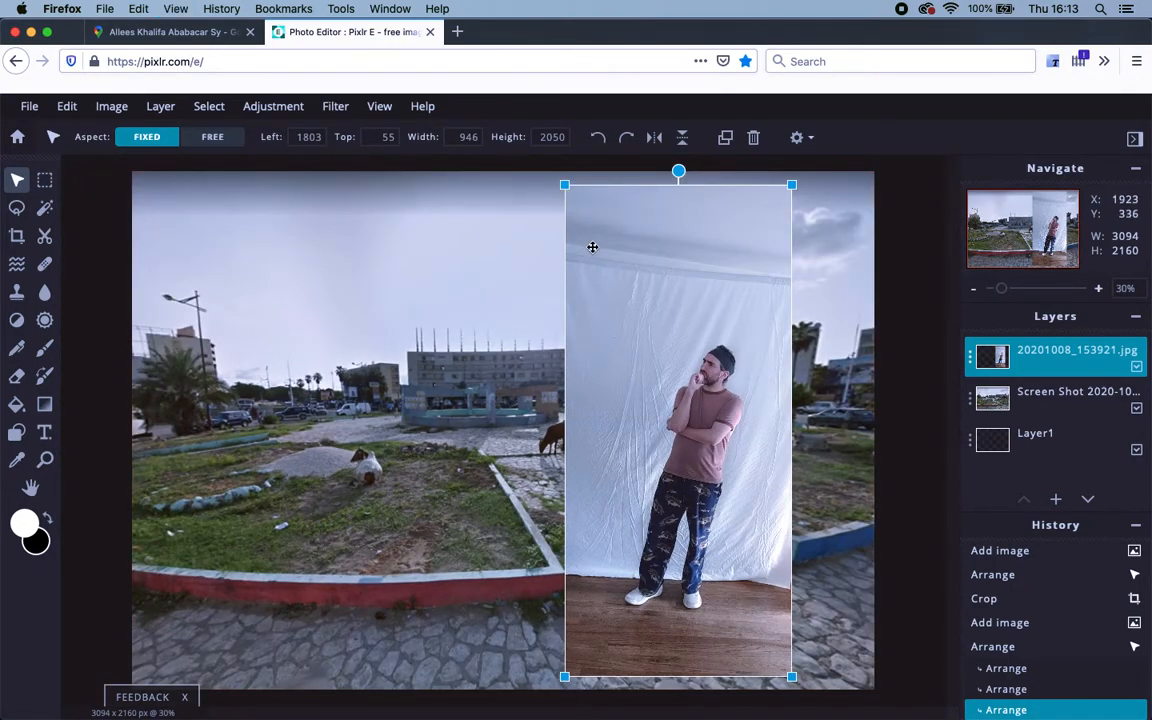
pyautogui.moveTo(563, 183); pyautogui.dragTo(608, 240)
pyautogui.moveTo(722, 555); pyautogui.dragTo(707, 521)
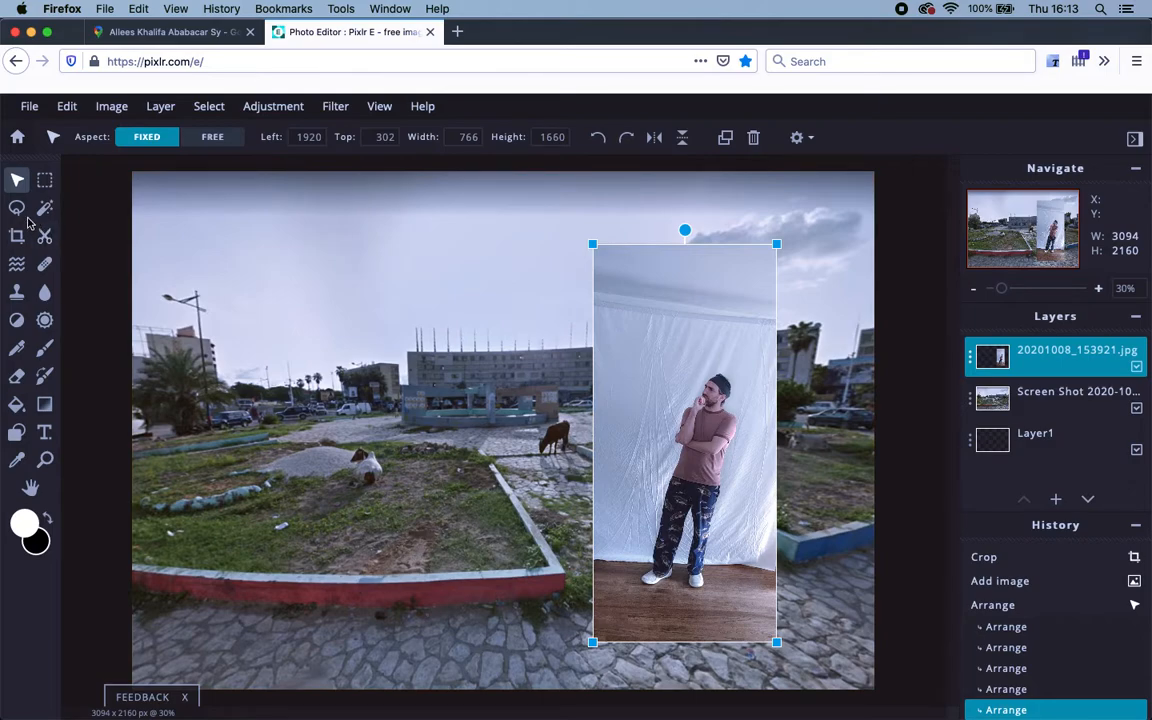
# Select the Eraser with a 281 px brush at 0% softness.
pyautogui.click(17, 377)
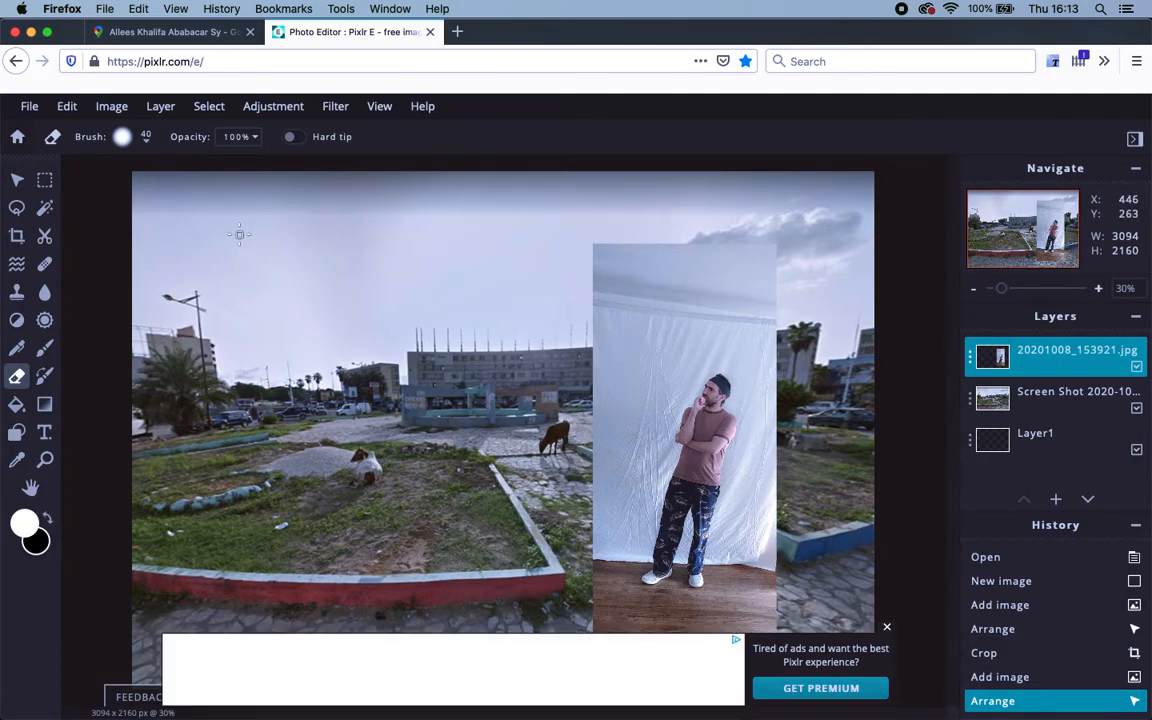
pyautogui.click(122, 137)
pyautogui.moveTo(131, 194); pyautogui.dragTo(169, 195)
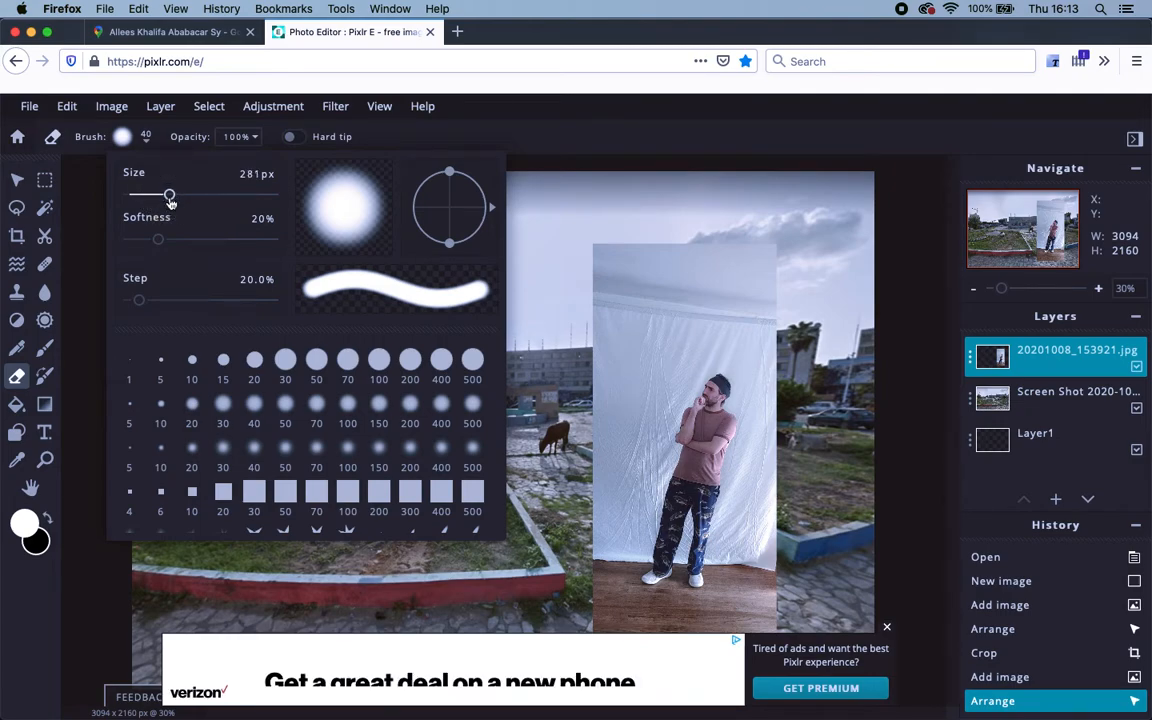
pyautogui.moveTo(160, 245)
pyautogui.mouseDown()
pyautogui.moveTo(116, 241)
pyautogui.moveTo(126, 242)
pyautogui.mouseUp()
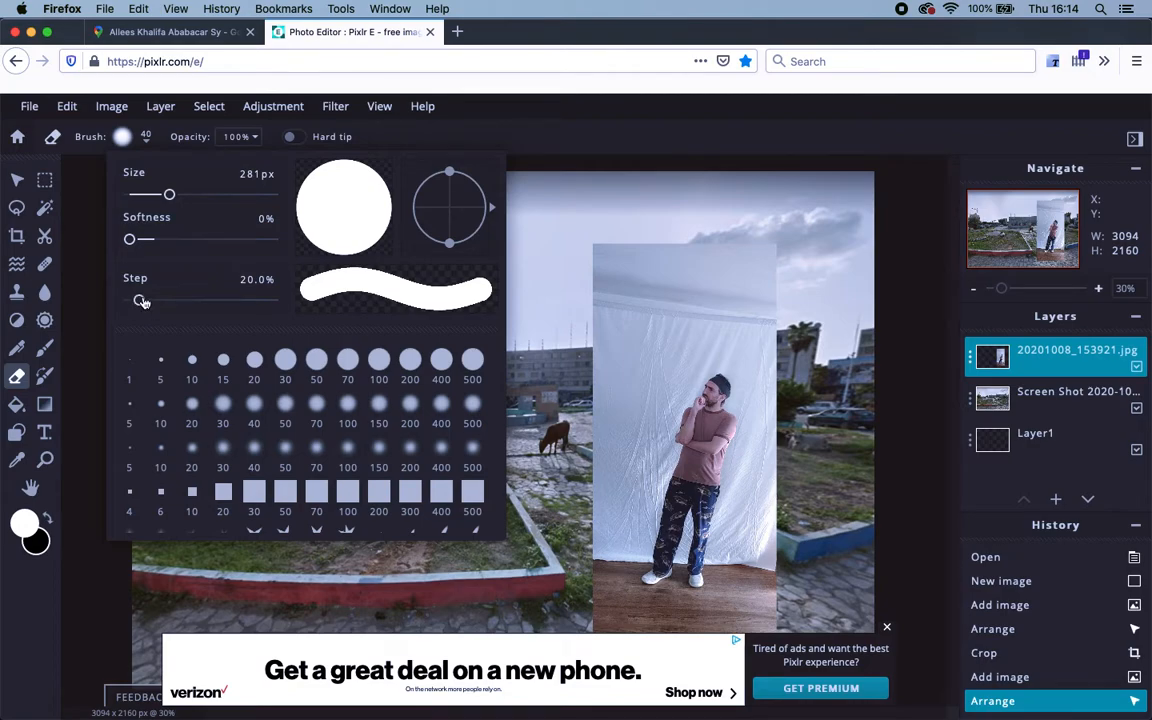
pyautogui.moveTo(143, 305); pyautogui.dragTo(137, 305)
# Erase the white backdrop and wooden floor around the man, on the man's photo layer.
pyautogui.moveTo(643, 265)
pyautogui.mouseDown()
pyautogui.moveTo(612, 262)
pyautogui.moveTo(665, 263)
pyautogui.moveTo(640, 245)
pyautogui.moveTo(700, 248)
pyautogui.moveTo(710, 280)
pyautogui.moveTo(705, 296)
pyautogui.moveTo(620, 318)
pyautogui.moveTo(583, 396)
pyautogui.moveTo(578, 476)
pyautogui.moveTo(636, 316)
pyautogui.moveTo(728, 301)
pyautogui.moveTo(770, 344)
pyautogui.moveTo(765, 330)
pyautogui.mouseUp()
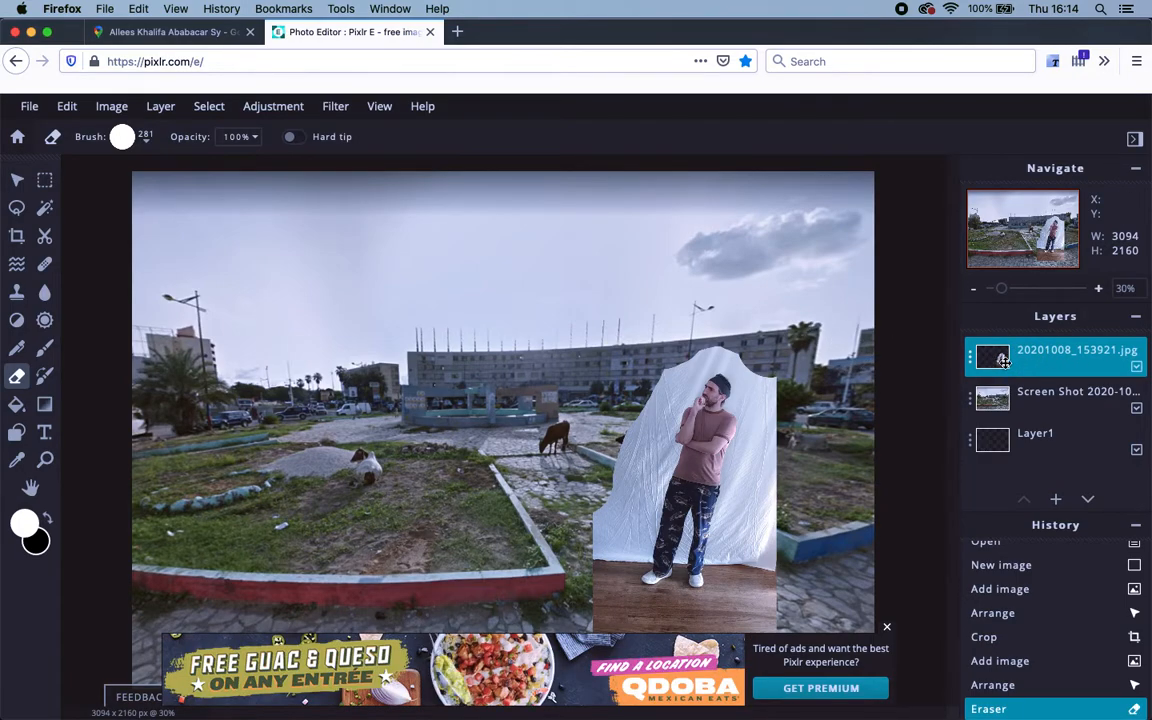
pyautogui.click(1001, 396)
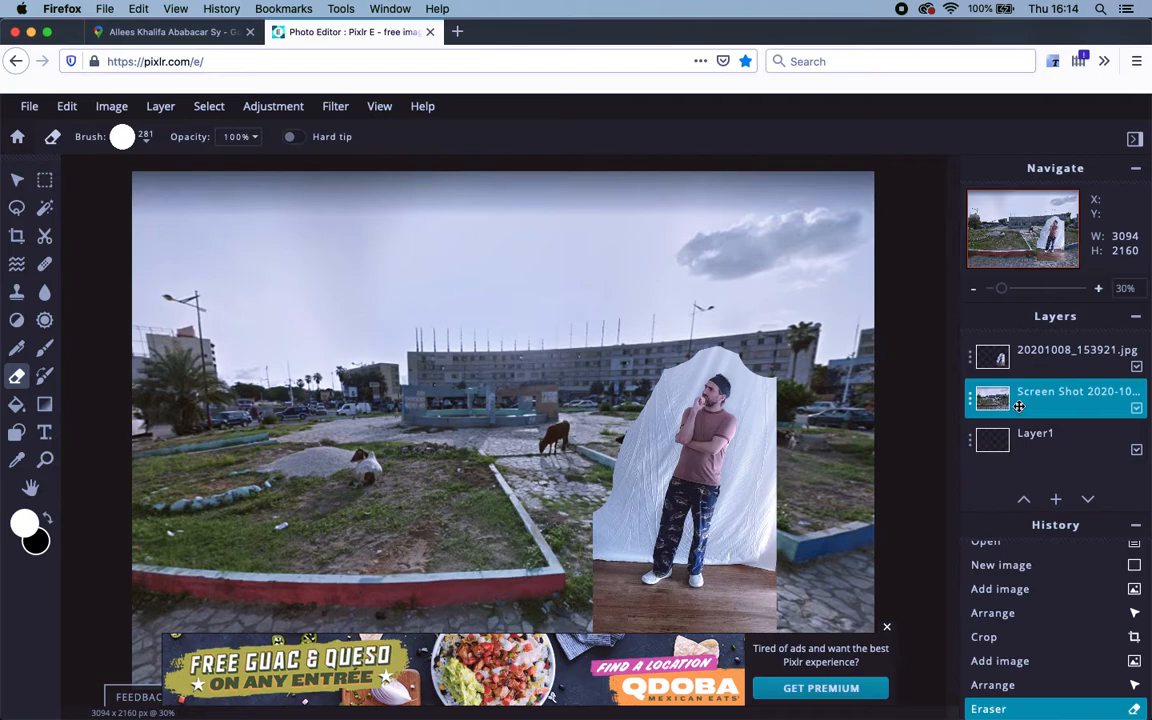
pyautogui.click(996, 356)
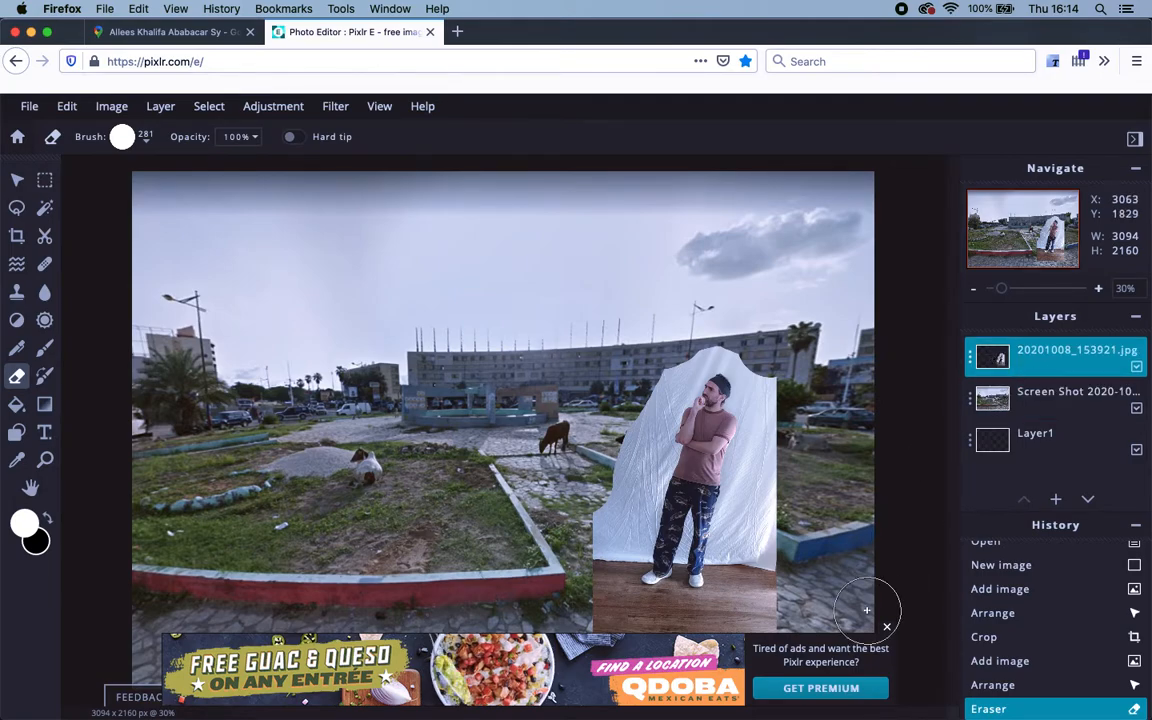
pyautogui.click(886, 628)
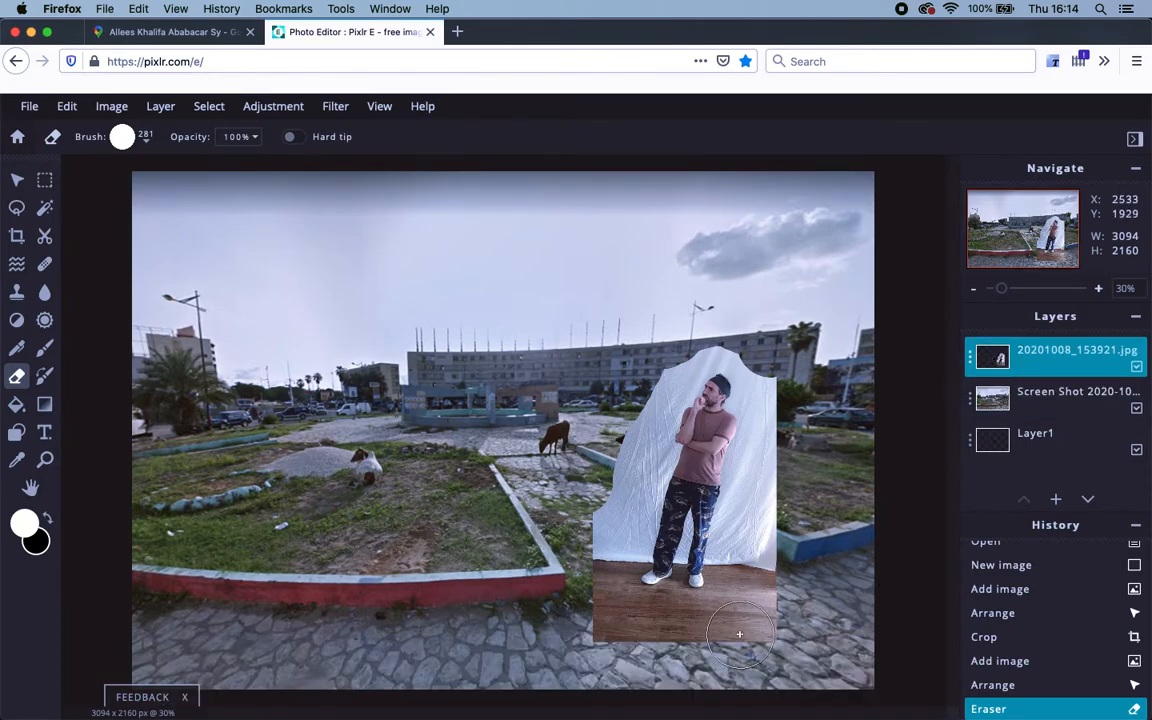
pyautogui.moveTo(773, 640); pyautogui.dragTo(600, 632)
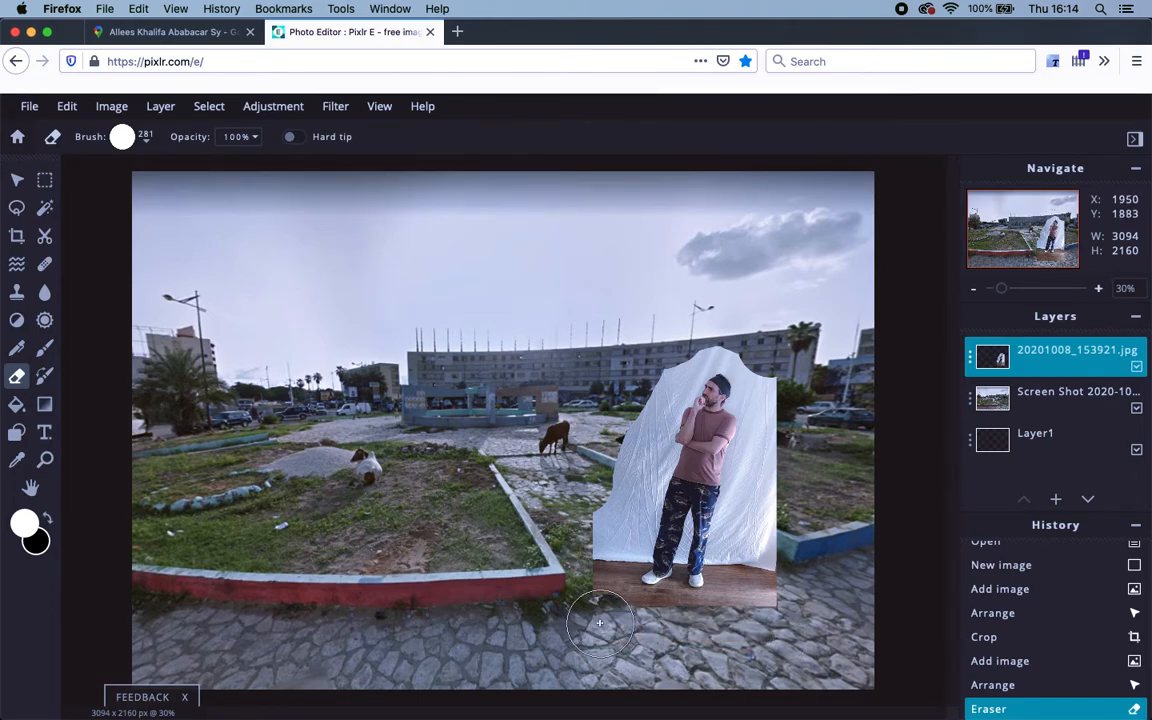
pyautogui.moveTo(587, 580)
pyautogui.mouseDown()
pyautogui.moveTo(642, 372)
pyautogui.moveTo(656, 343)
pyautogui.moveTo(701, 322)
pyautogui.moveTo(769, 355)
pyautogui.moveTo(778, 374)
pyautogui.moveTo(785, 492)
pyautogui.moveTo(772, 597)
pyautogui.moveTo(750, 611)
pyautogui.moveTo(783, 408)
pyautogui.moveTo(754, 348)
pyautogui.moveTo(729, 341)
pyautogui.mouseUp()
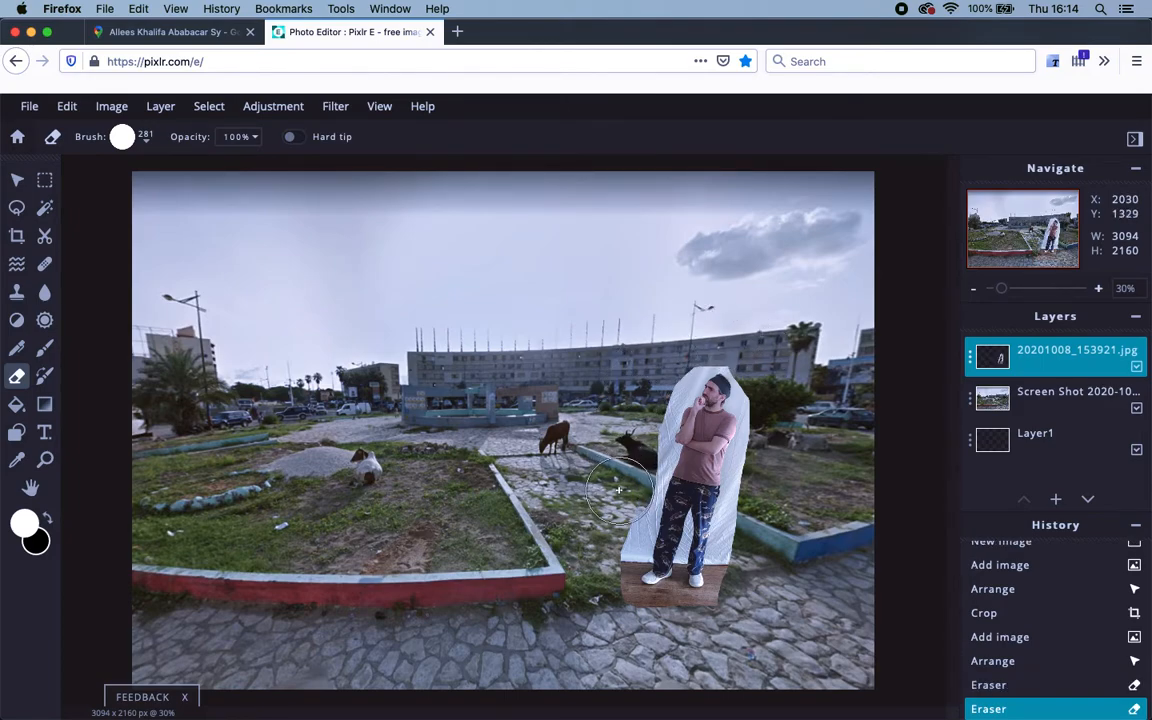
pyautogui.moveTo(605, 539); pyautogui.dragTo(595, 578)
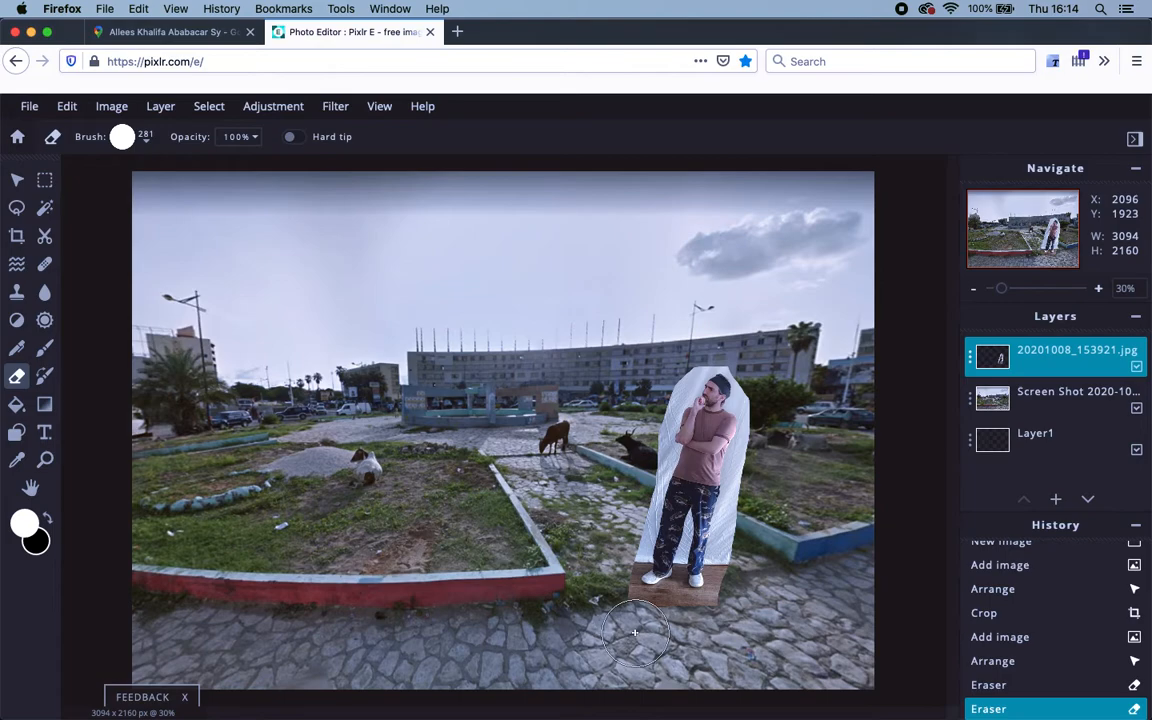
pyautogui.moveTo(702, 636)
pyautogui.mouseDown()
pyautogui.moveTo(723, 625)
pyautogui.moveTo(751, 557)
pyautogui.moveTo(777, 419)
pyautogui.moveTo(771, 369)
pyautogui.moveTo(750, 360)
pyautogui.mouseUp()
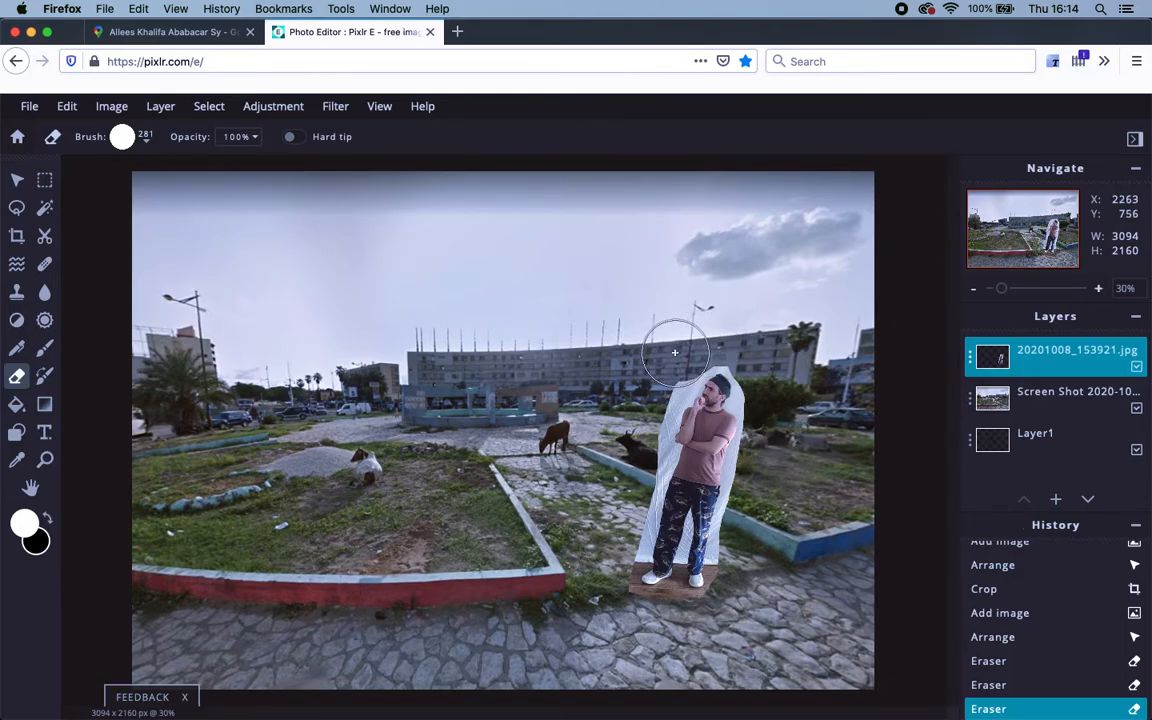
pyautogui.moveTo(641, 425)
pyautogui.mouseDown()
pyautogui.moveTo(579, 397)
pyautogui.moveTo(612, 423)
pyautogui.mouseUp()
# Zoom in on the man's head and reduce the eraser brush size to 47 px.
pyautogui.scroll(6, 680, 492)
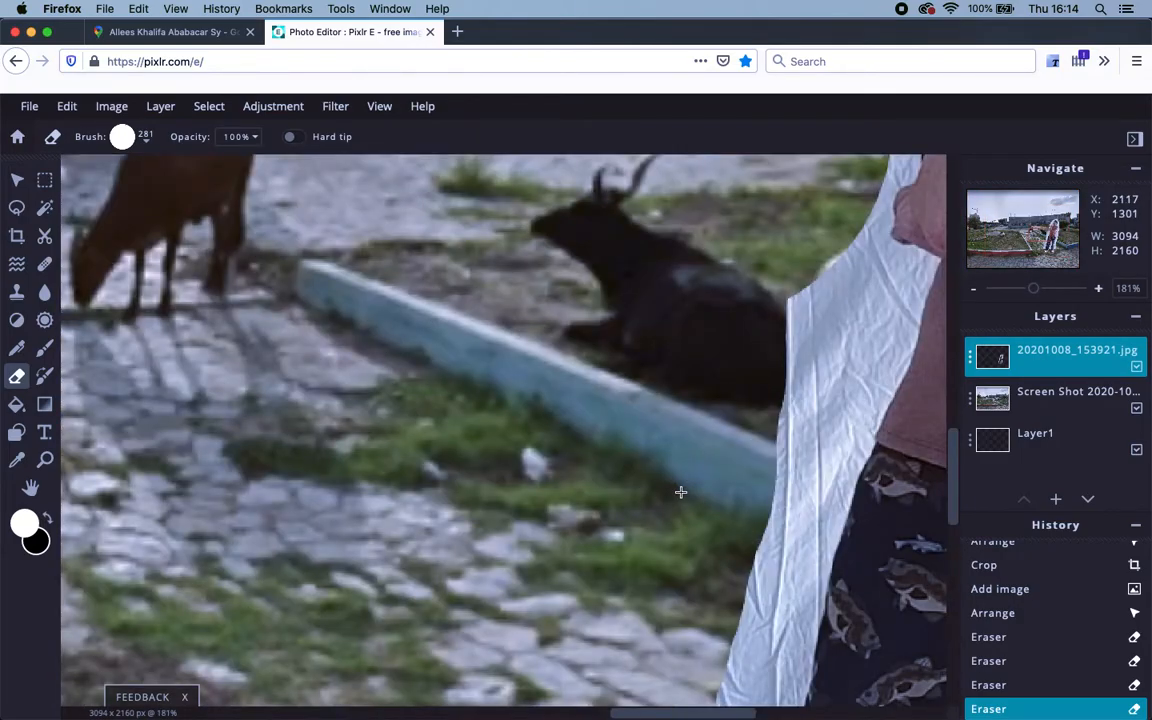
pyautogui.scroll(-6, 680, 492)
pyautogui.scroll(5, 680, 492)
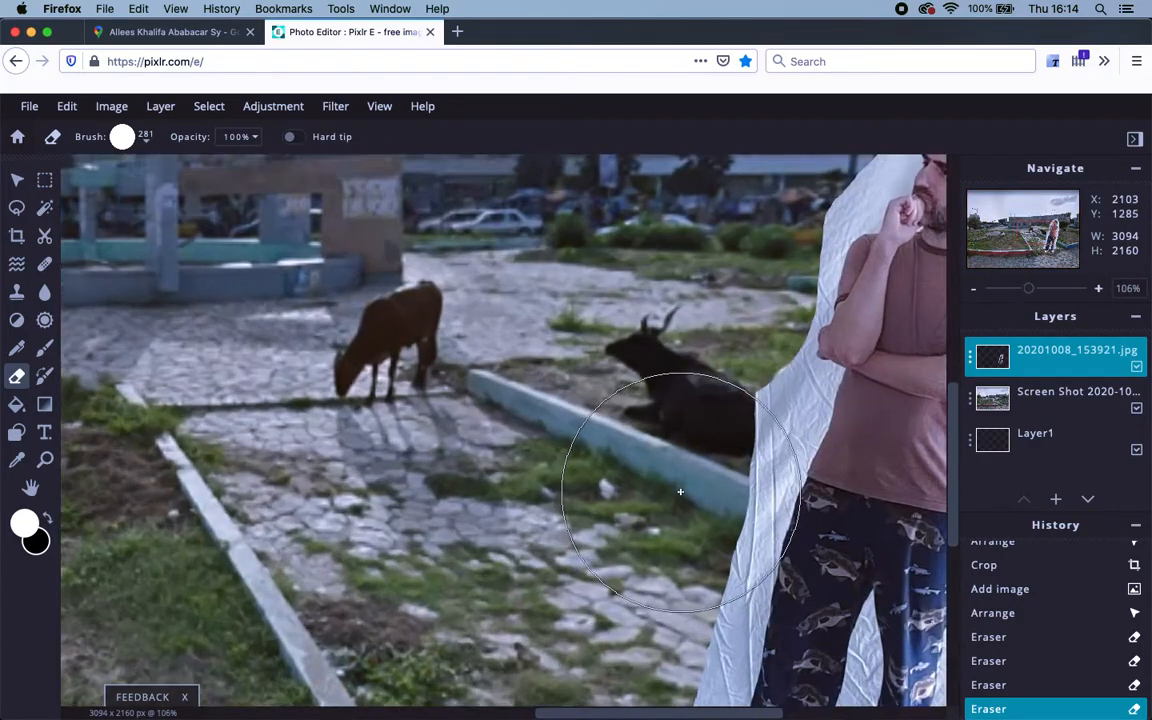
pyautogui.scroll(3, 680, 492)
pyautogui.moveTo(681, 483); pyautogui.dragTo(378, 491)
pyautogui.moveTo(470, 339); pyautogui.dragTo(355, 429)
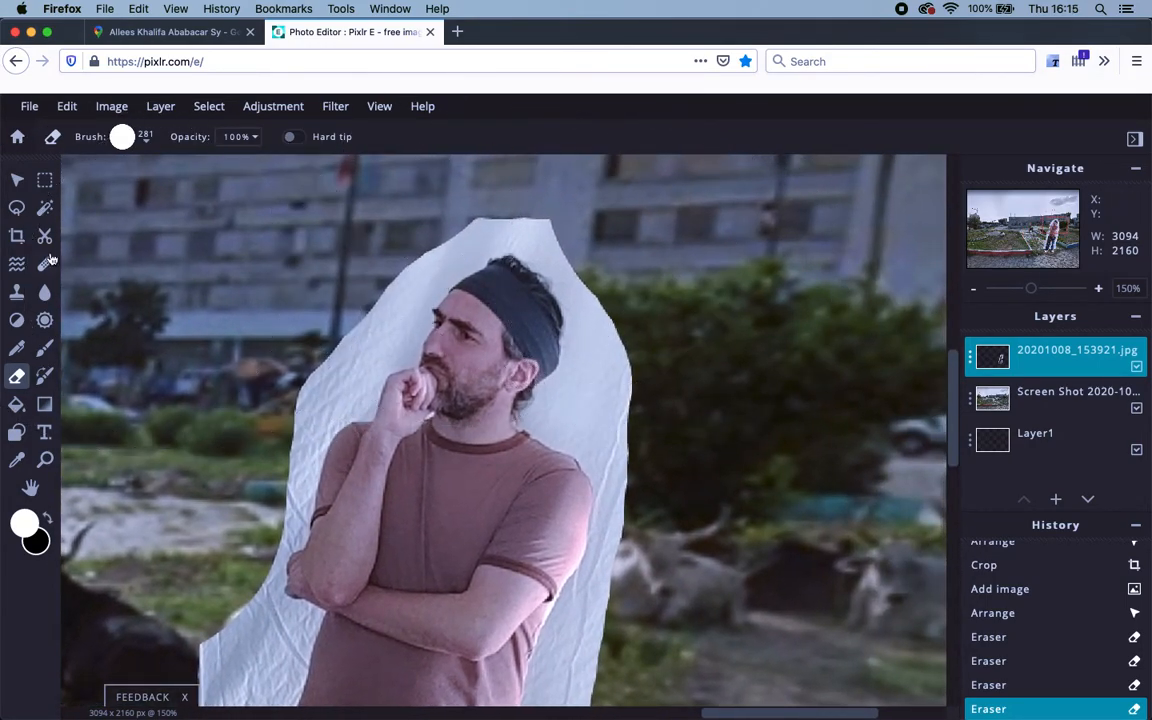
pyautogui.click(124, 137)
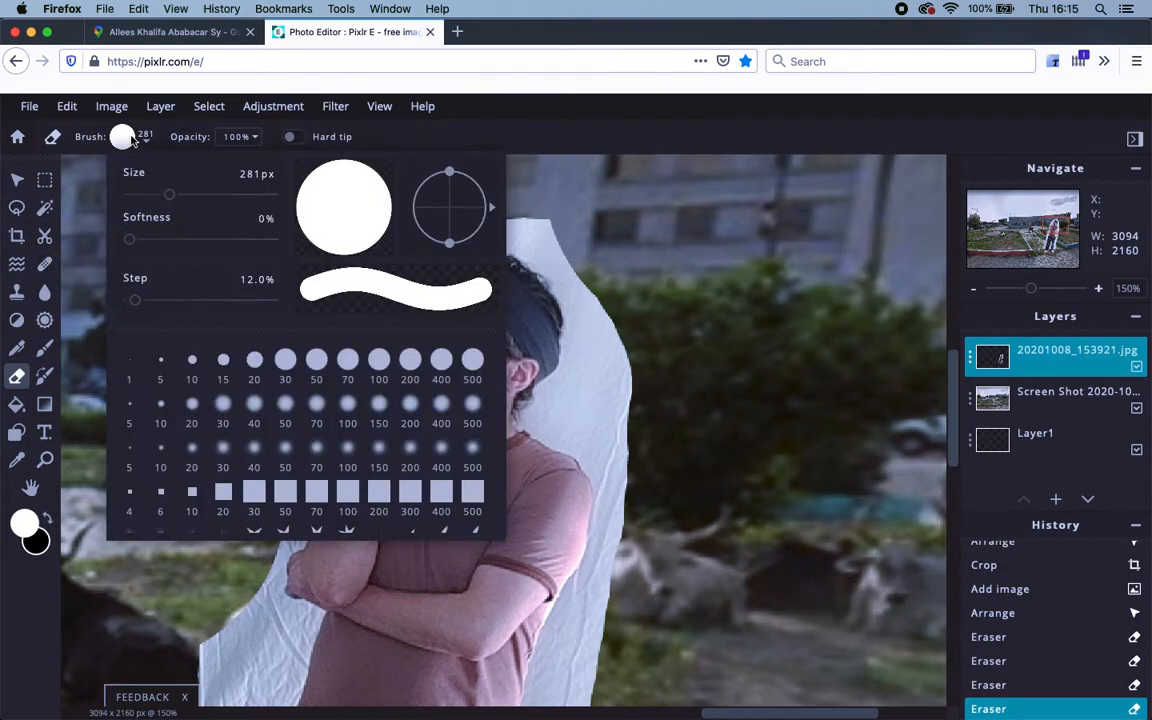
pyautogui.moveTo(170, 197); pyautogui.dragTo(137, 200)
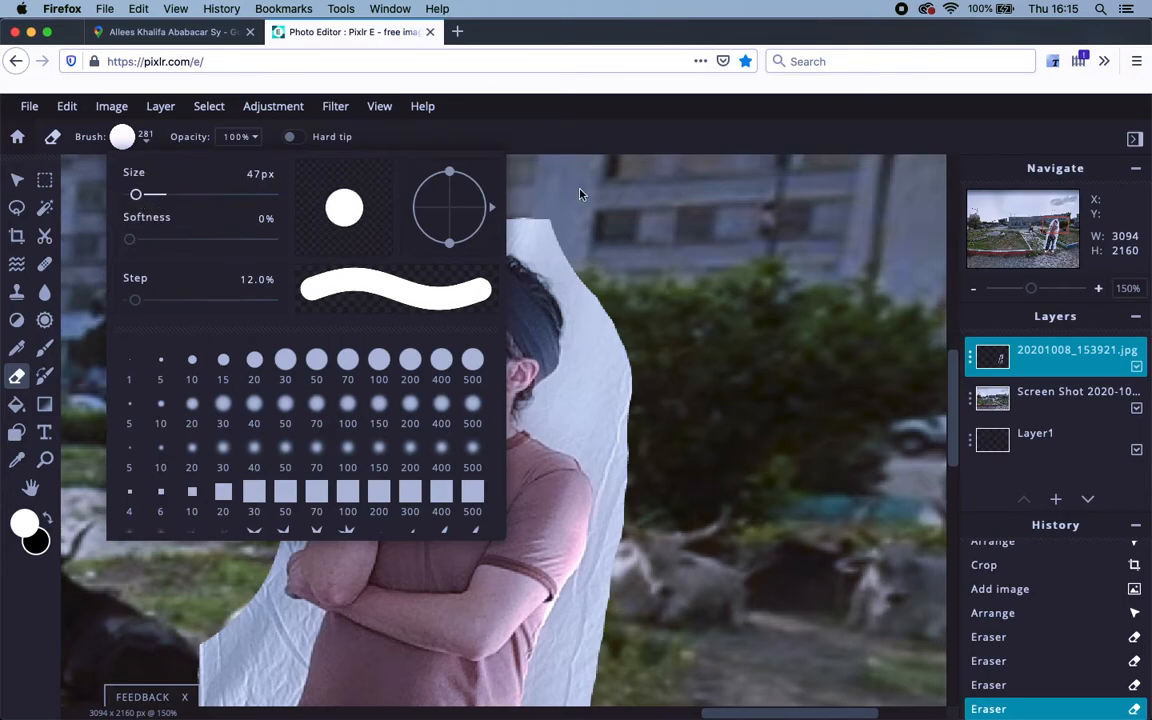
pyautogui.click(617, 228)
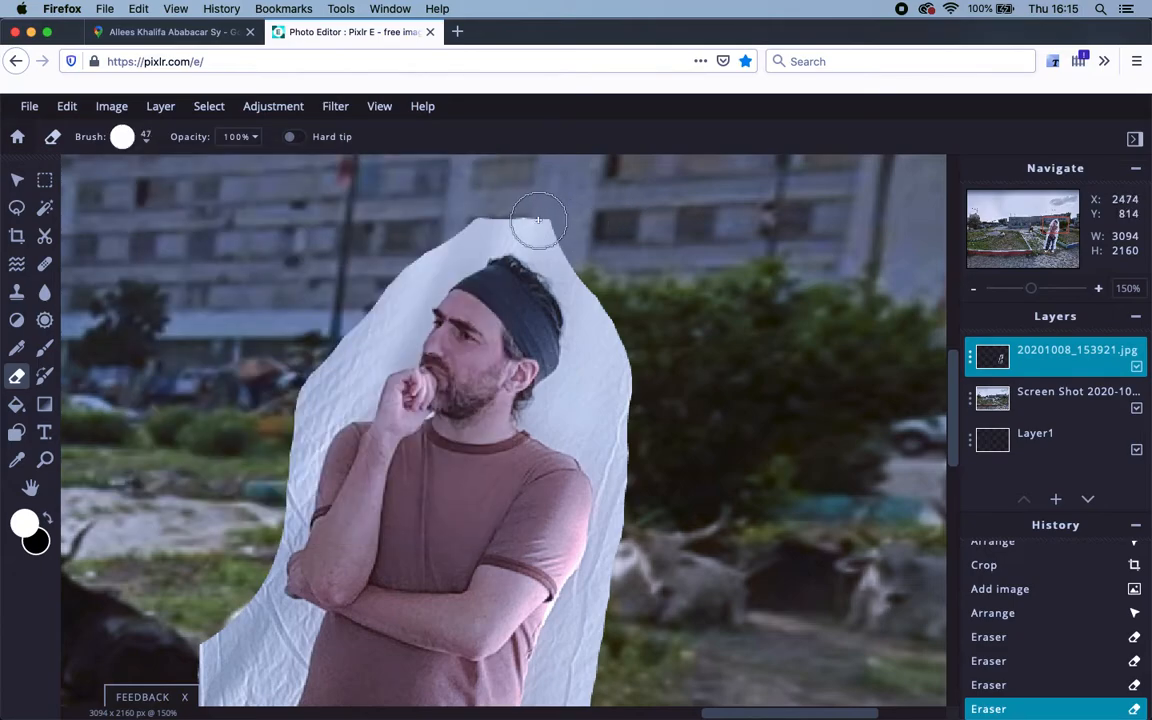
# Erase the white sheet above and right of the man's head with the 47 px brush.
pyautogui.moveTo(607, 274)
pyautogui.mouseDown()
pyautogui.moveTo(622, 321)
pyautogui.moveTo(535, 229)
pyautogui.moveTo(498, 210)
pyautogui.moveTo(468, 220)
pyautogui.moveTo(491, 236)
pyautogui.mouseUp()
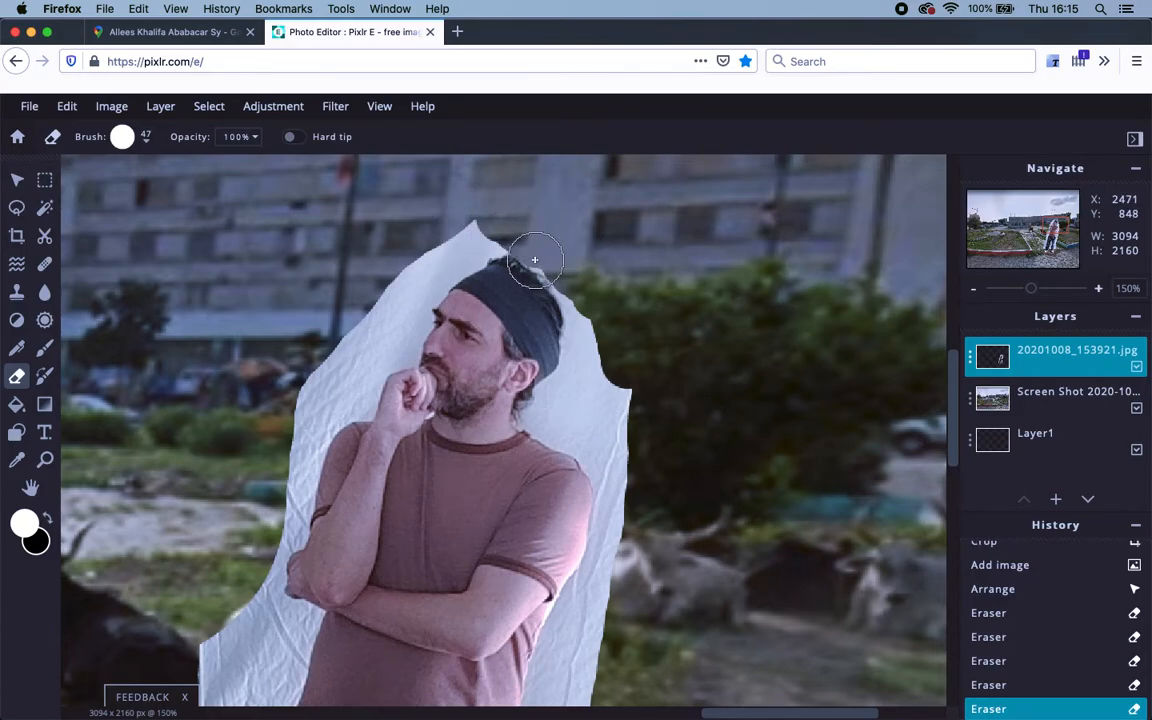
pyautogui.scroll(8, 535, 260)
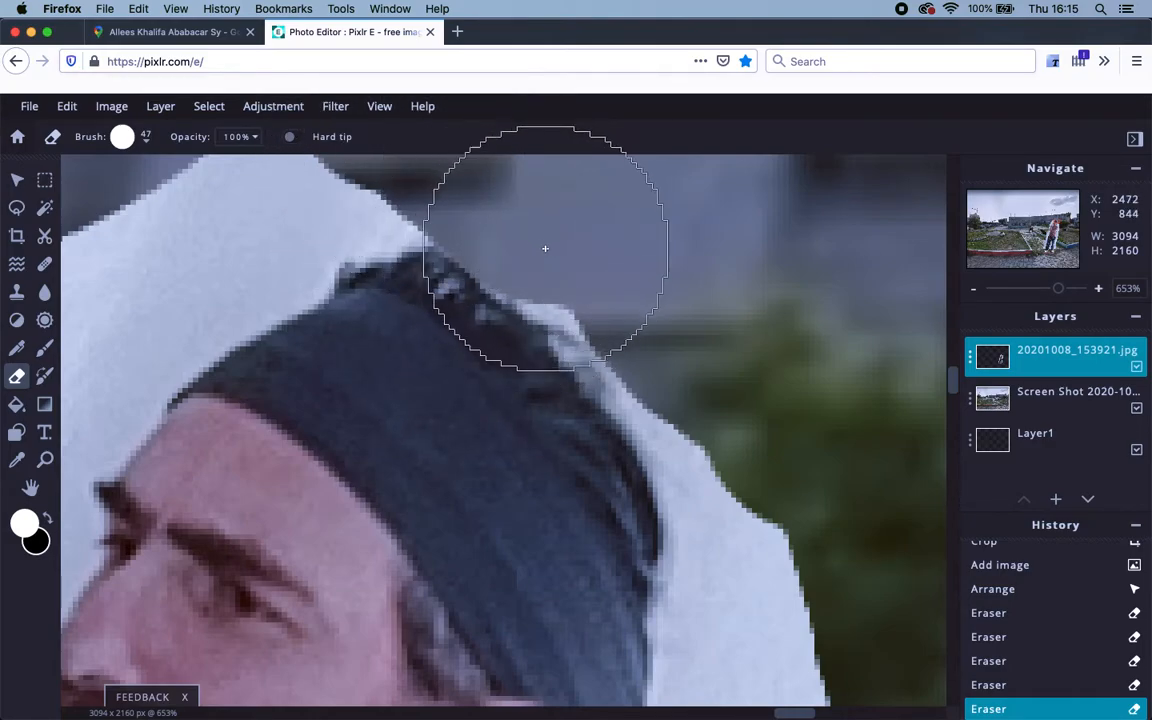
# Erase the white backdrop along the headband, beside the head and to the right of the ear.
pyautogui.scroll(-3, 618, 281)
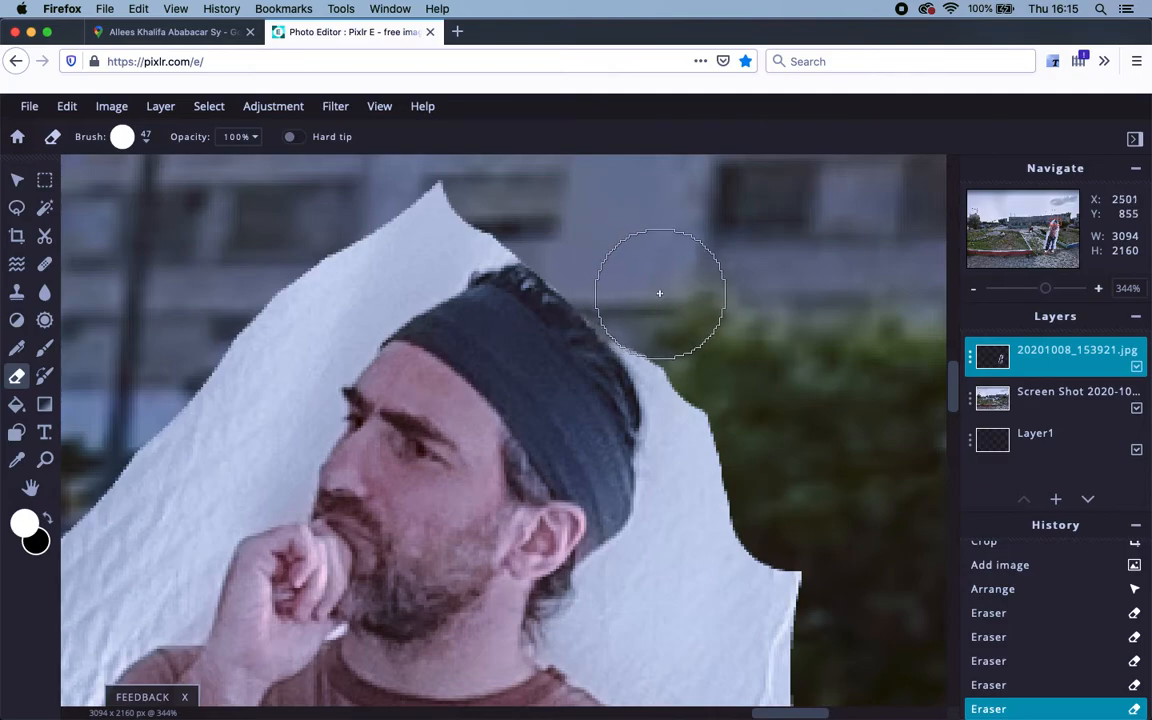
pyautogui.moveTo(685, 334); pyautogui.dragTo(708, 401)
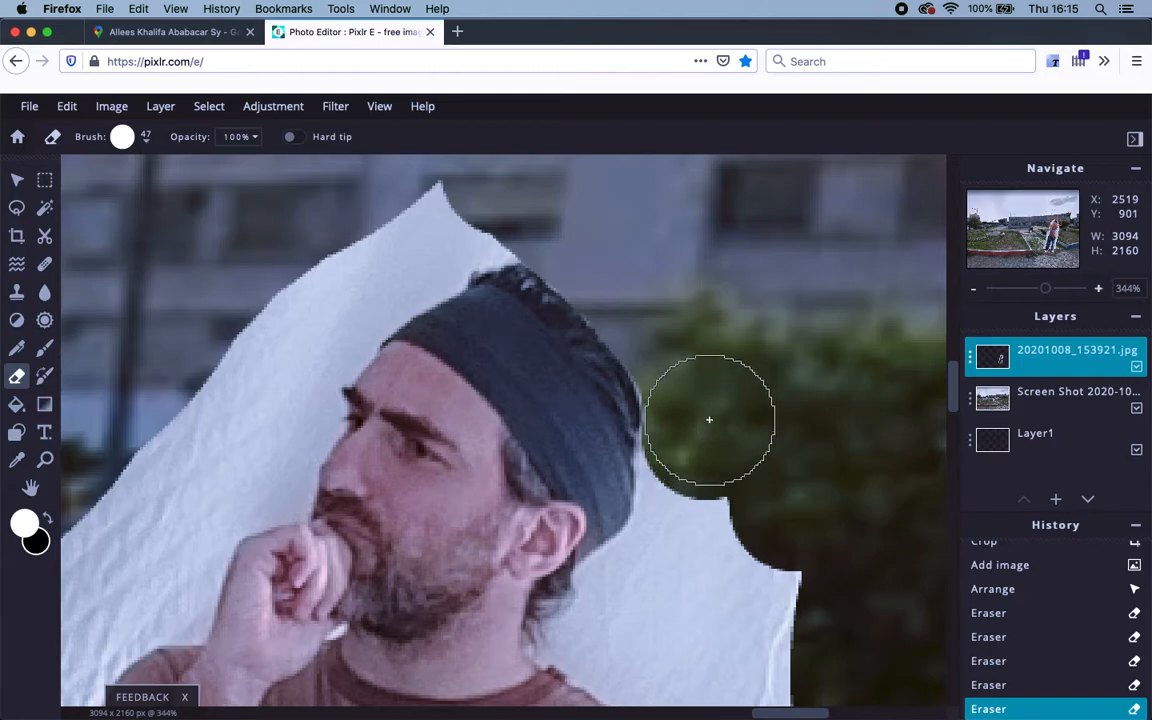
pyautogui.moveTo(702, 441)
pyautogui.mouseDown()
pyautogui.moveTo(699, 513)
pyautogui.moveTo(702, 458)
pyautogui.moveTo(696, 472)
pyautogui.mouseUp()
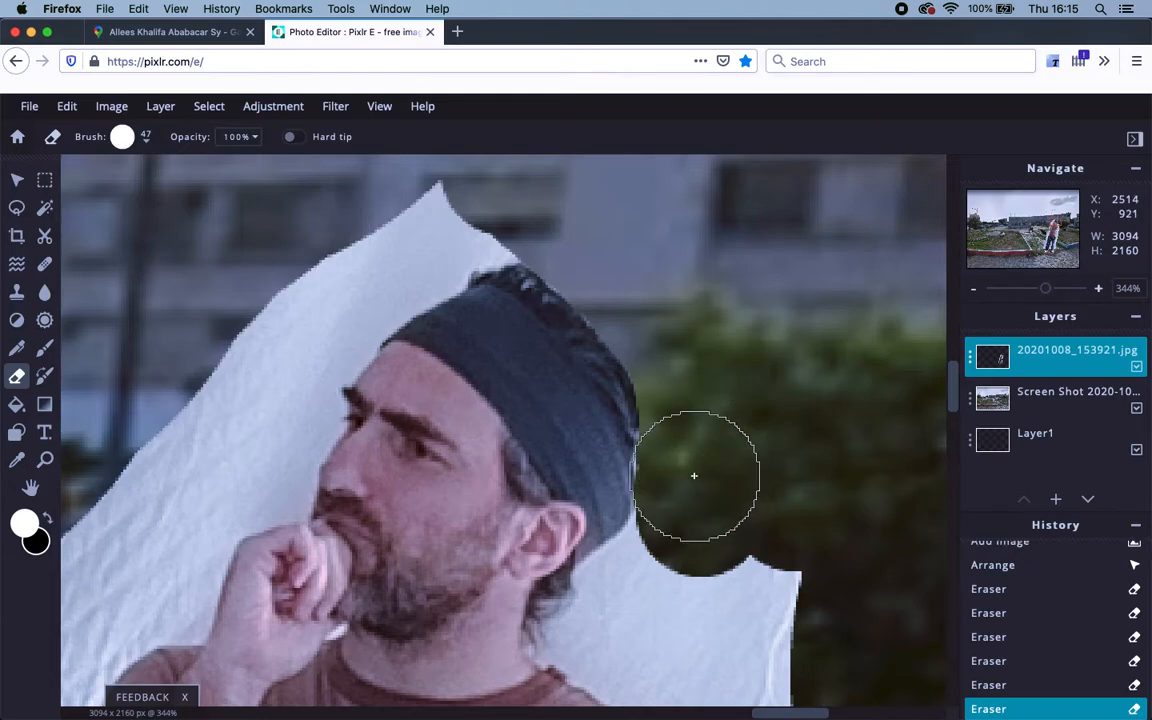
pyautogui.moveTo(620, 535); pyautogui.dragTo(660, 350)
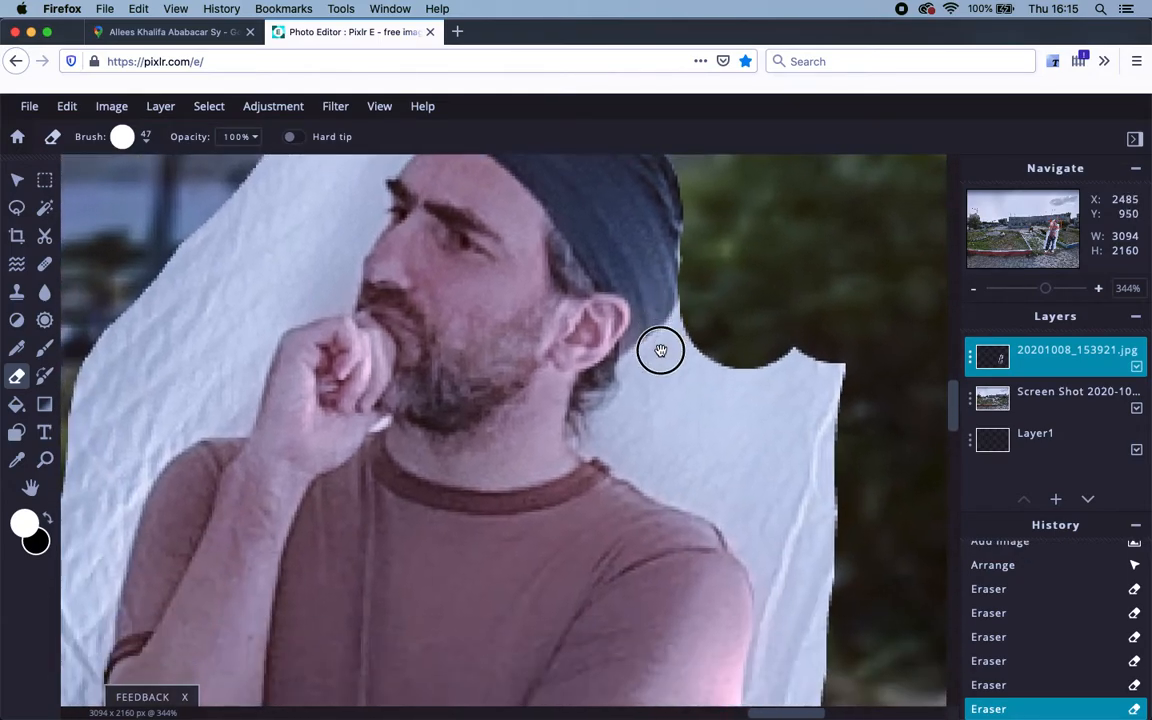
pyautogui.moveTo(725, 378)
pyautogui.mouseDown()
pyautogui.moveTo(787, 412)
pyautogui.moveTo(810, 384)
pyautogui.moveTo(748, 437)
pyautogui.moveTo(721, 444)
pyautogui.moveTo(691, 428)
pyautogui.moveTo(684, 389)
pyautogui.moveTo(734, 330)
pyautogui.moveTo(709, 366)
pyautogui.mouseUp()
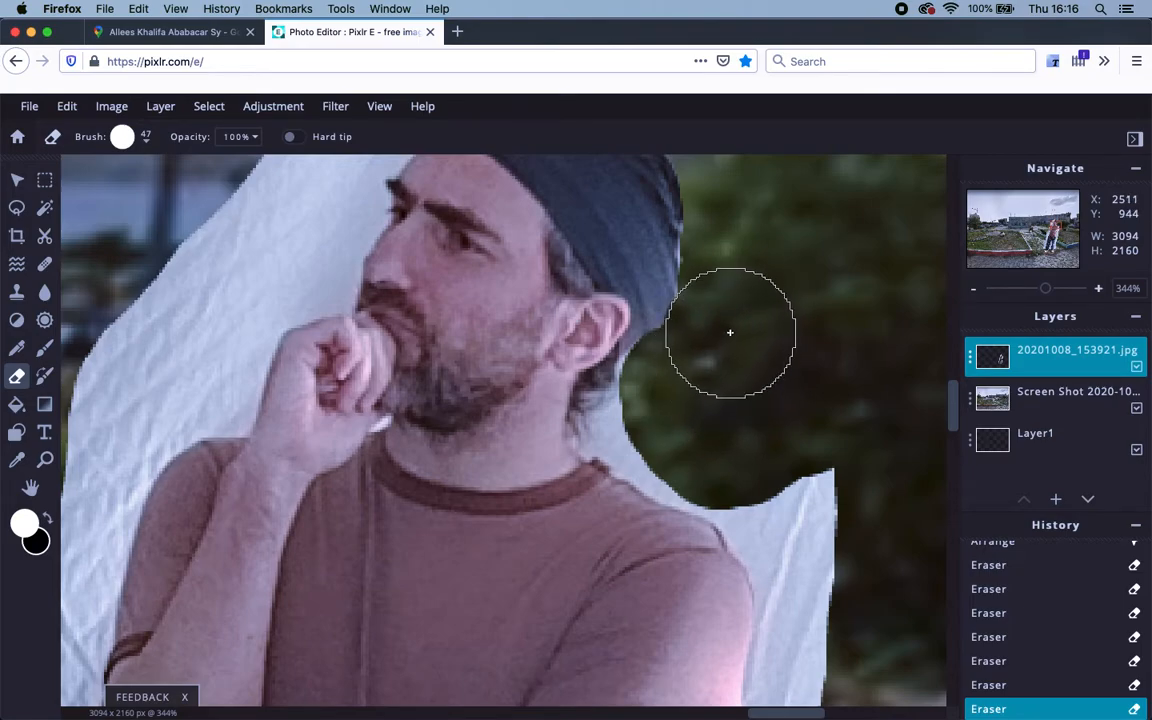
pyautogui.click(744, 251)
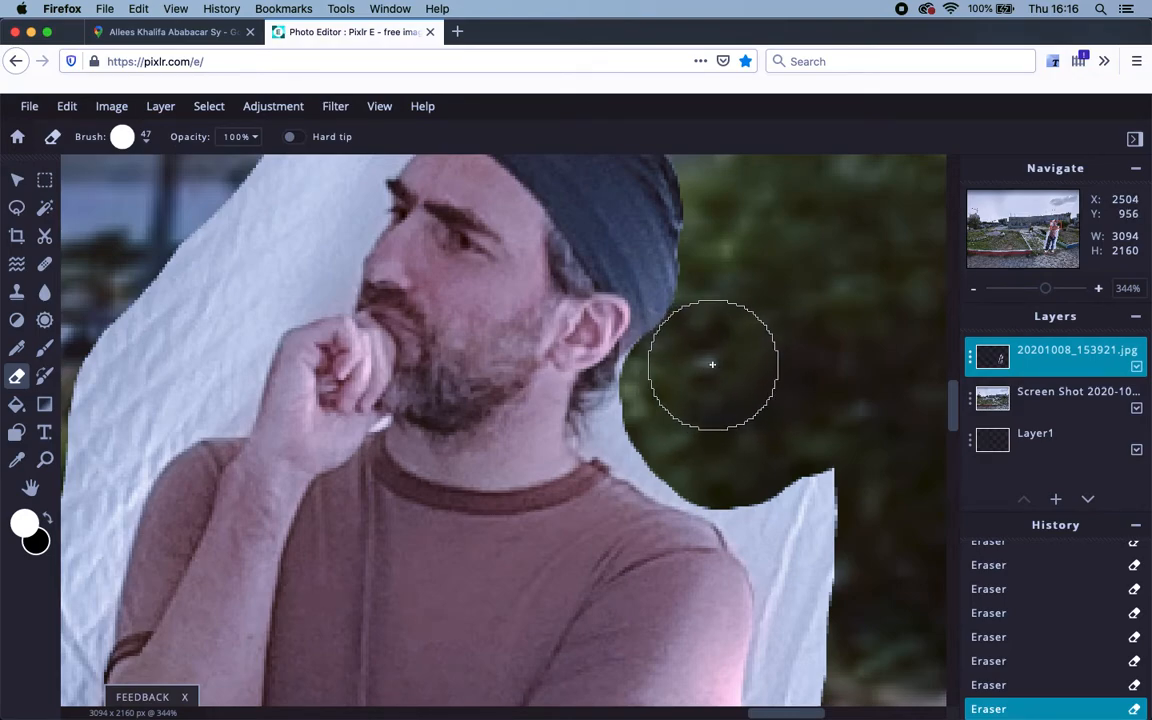
# Reposition the view over the neck and shoulder and erase the white patch beside the neck.
pyautogui.press('space')
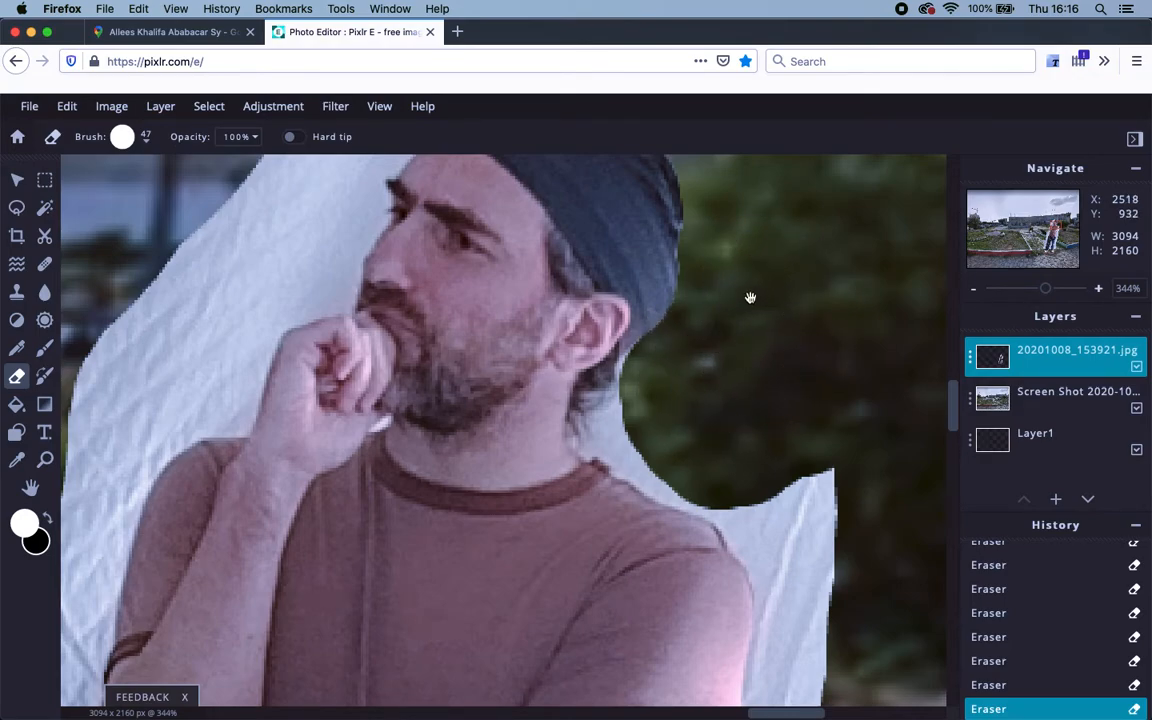
pyautogui.moveTo(724, 279); pyautogui.dragTo(700, 460)
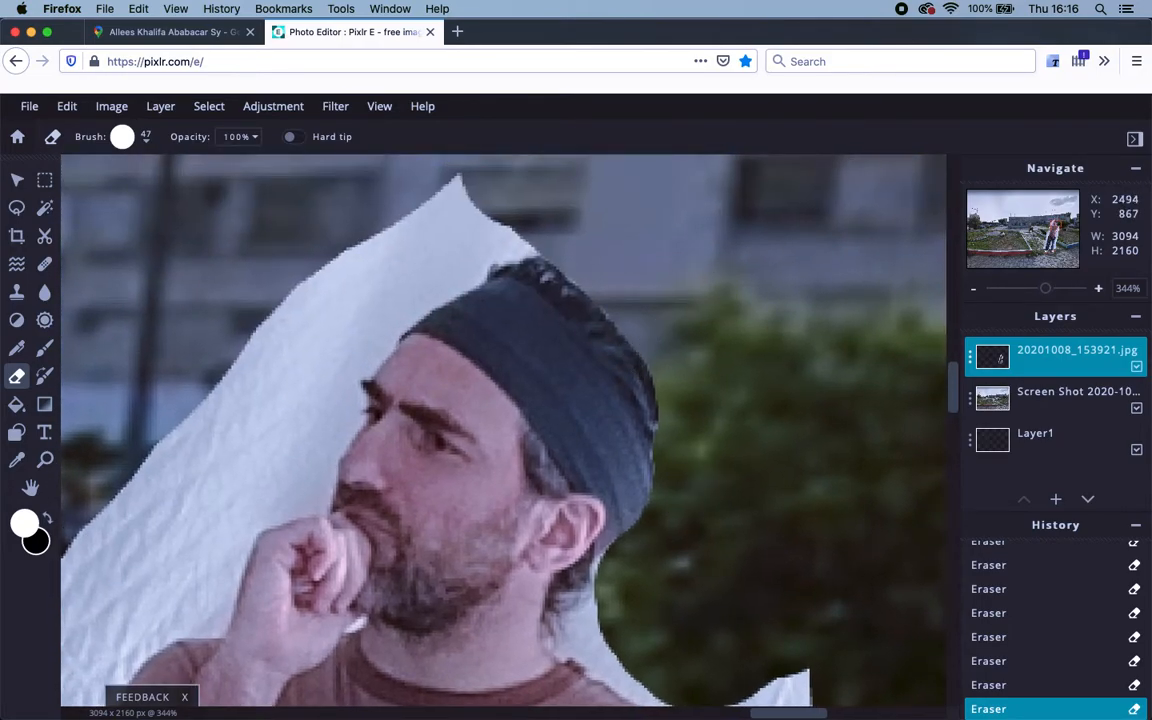
pyautogui.hscroll(-5, 506, 342)
pyautogui.moveTo(600, 385); pyautogui.dragTo(382, 390)
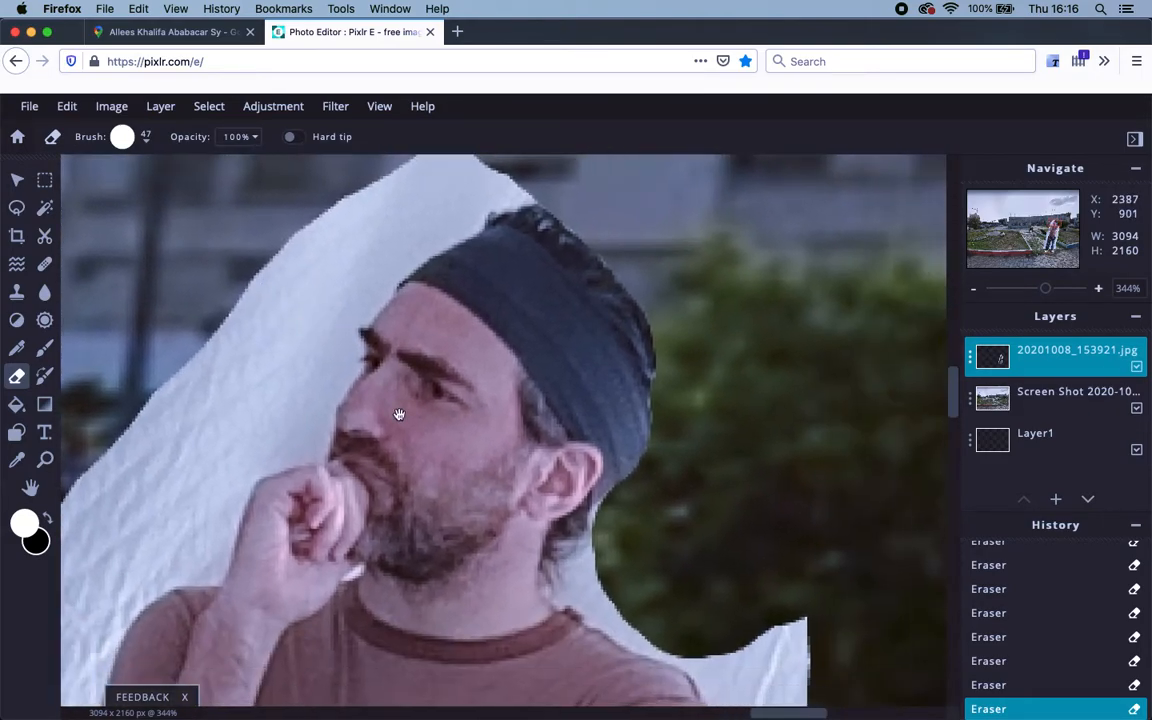
pyautogui.moveTo(458, 507); pyautogui.dragTo(300, 370)
pyautogui.moveTo(381, 450); pyautogui.dragTo(302, 333)
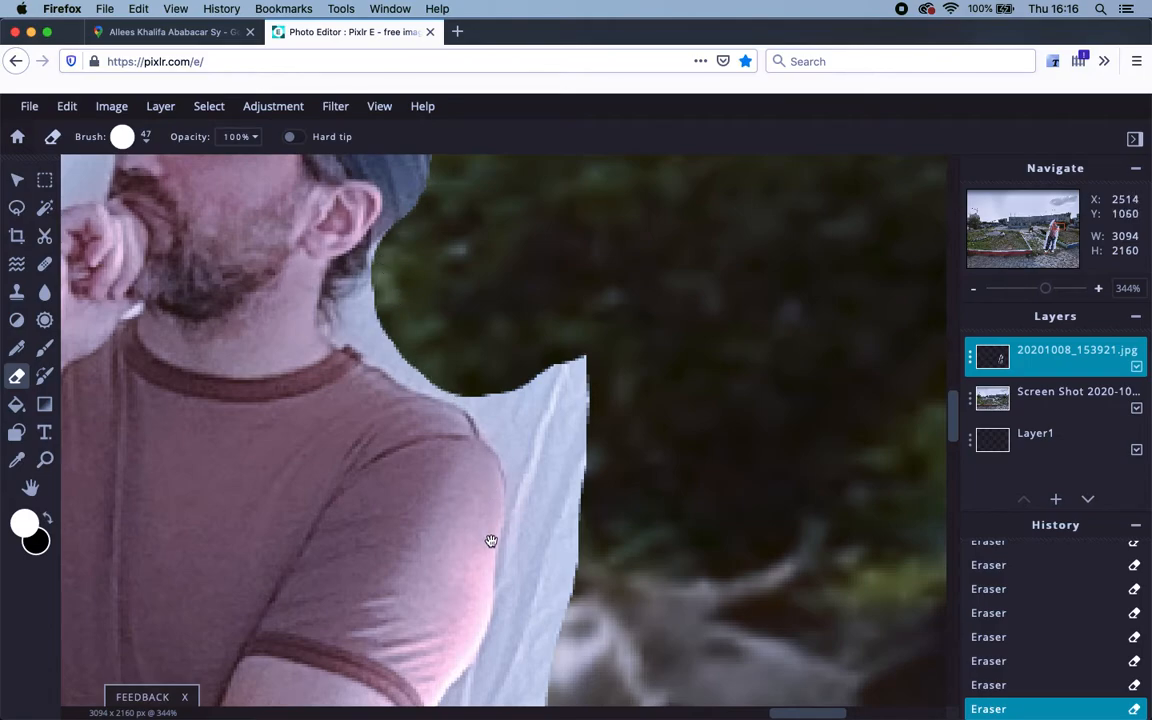
pyautogui.moveTo(419, 519); pyautogui.dragTo(461, 544)
pyautogui.moveTo(358, 358); pyautogui.dragTo(441, 418)
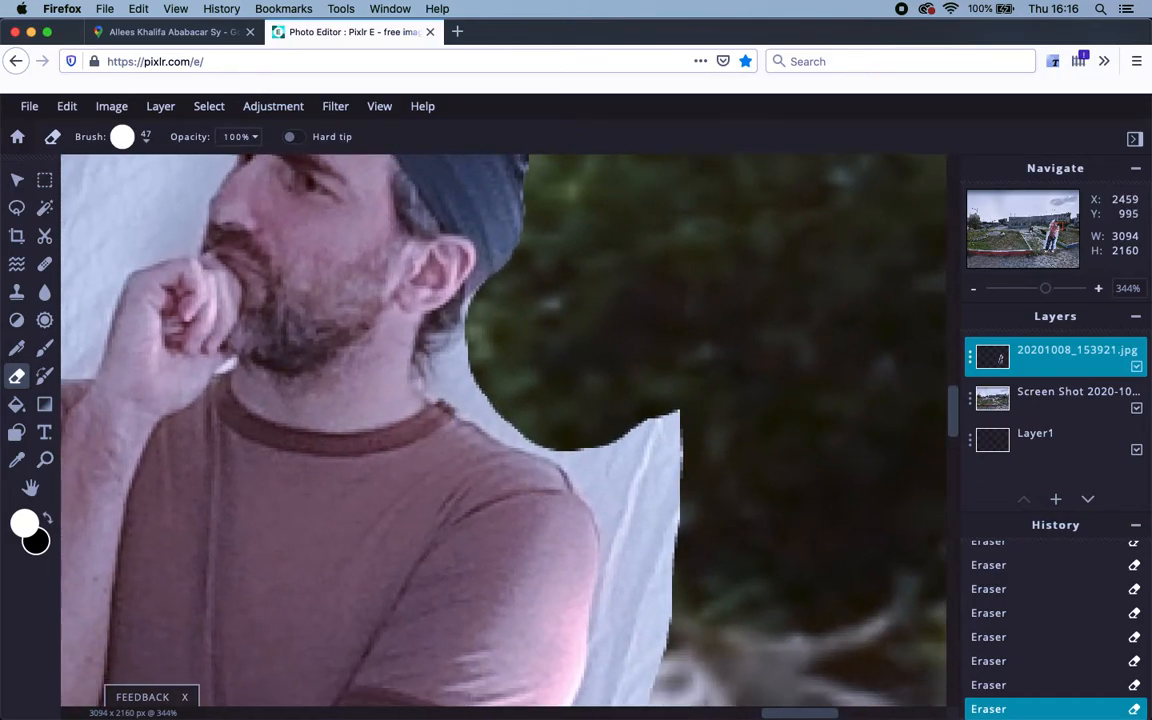
pyautogui.click(493, 355)
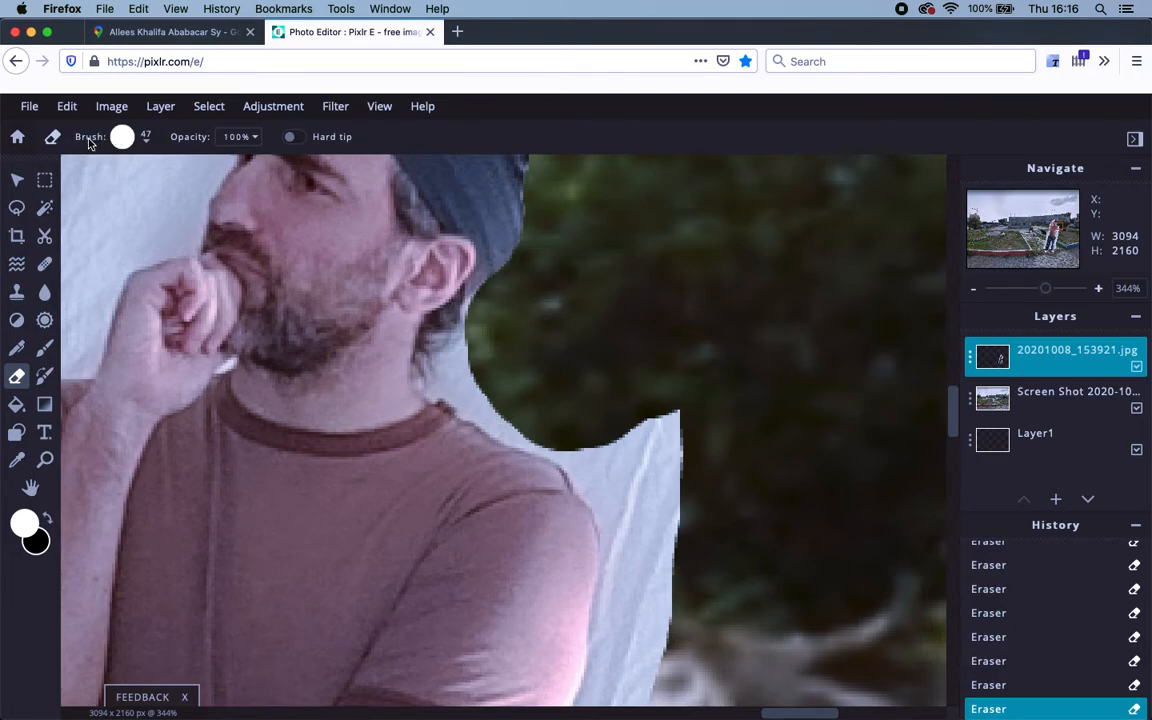
# Reduce the eraser brush size to 10 px for fine edge cleanup.
pyautogui.click(122, 137)
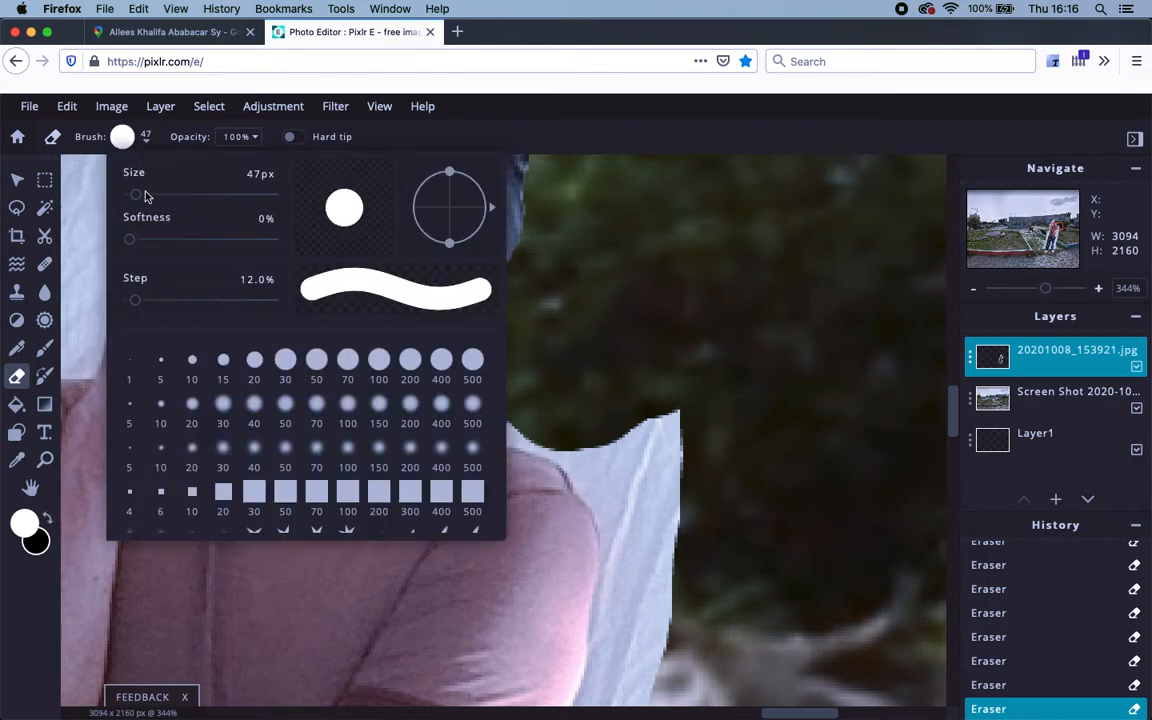
pyautogui.moveTo(137, 197); pyautogui.dragTo(132, 196)
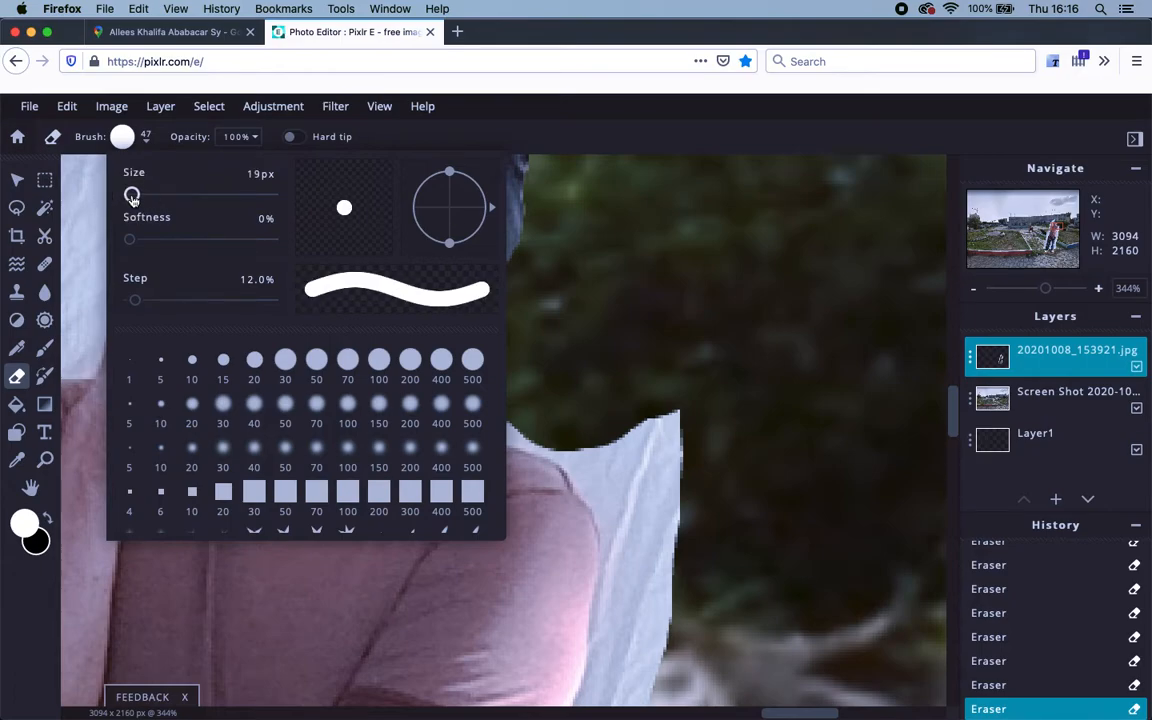
pyautogui.click(606, 310)
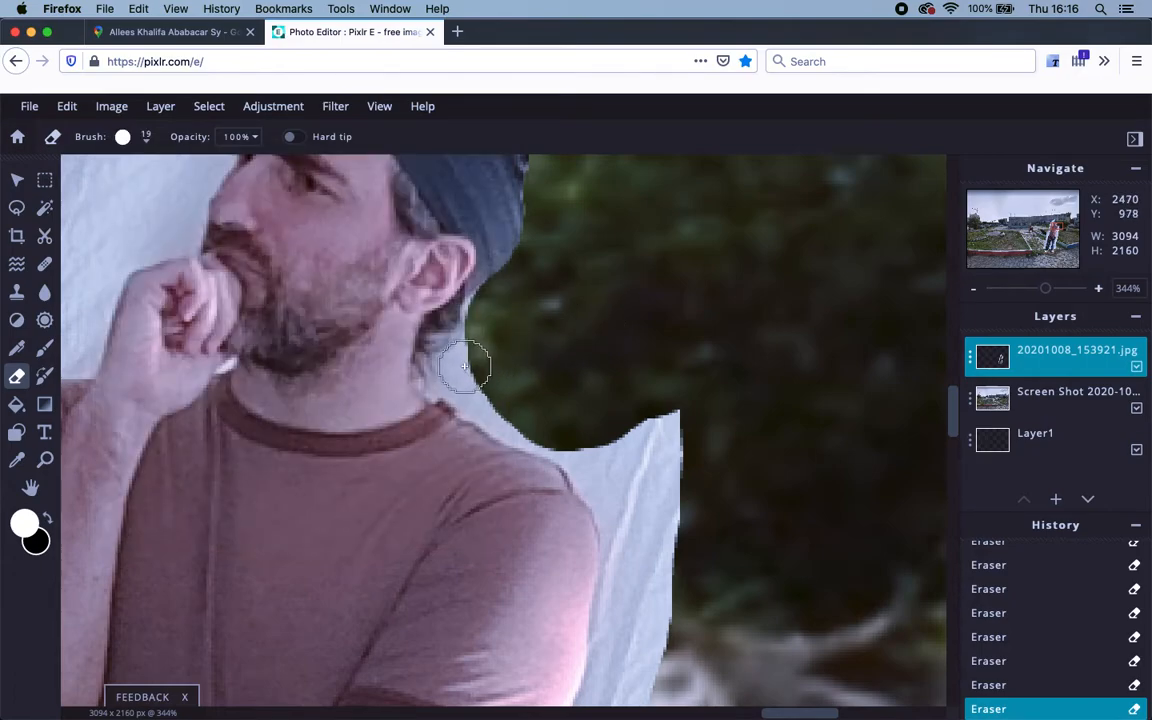
pyautogui.click(147, 137)
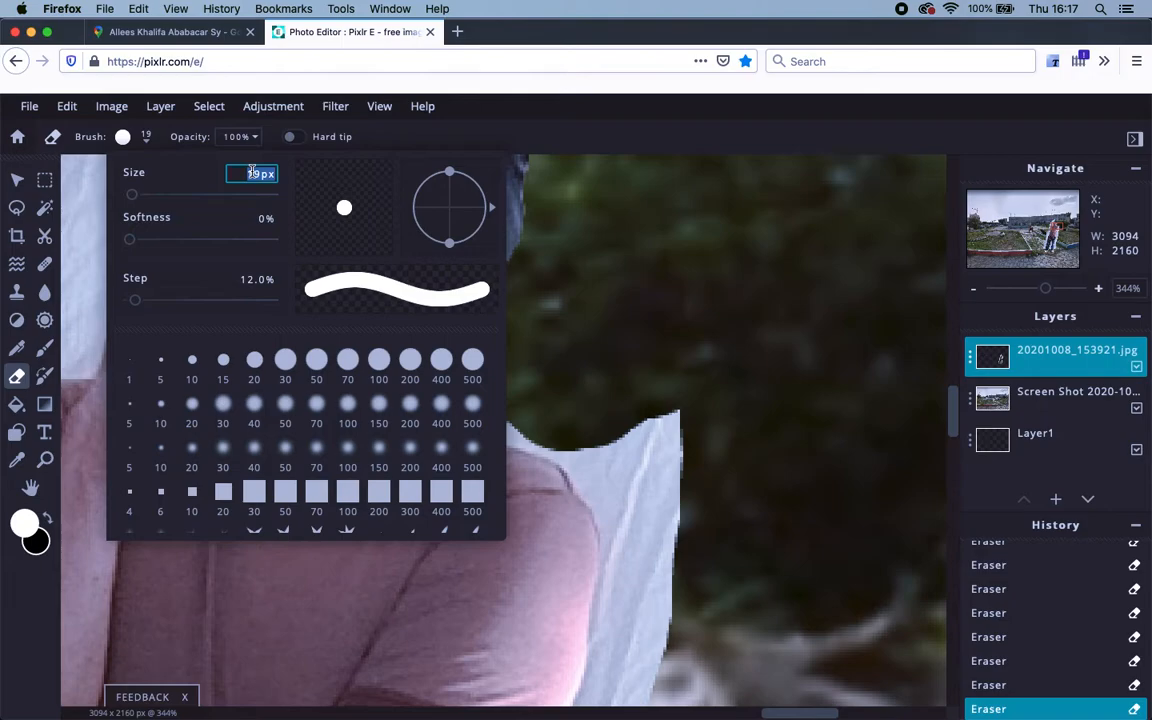
pyautogui.write('10')
pyautogui.press('Return')
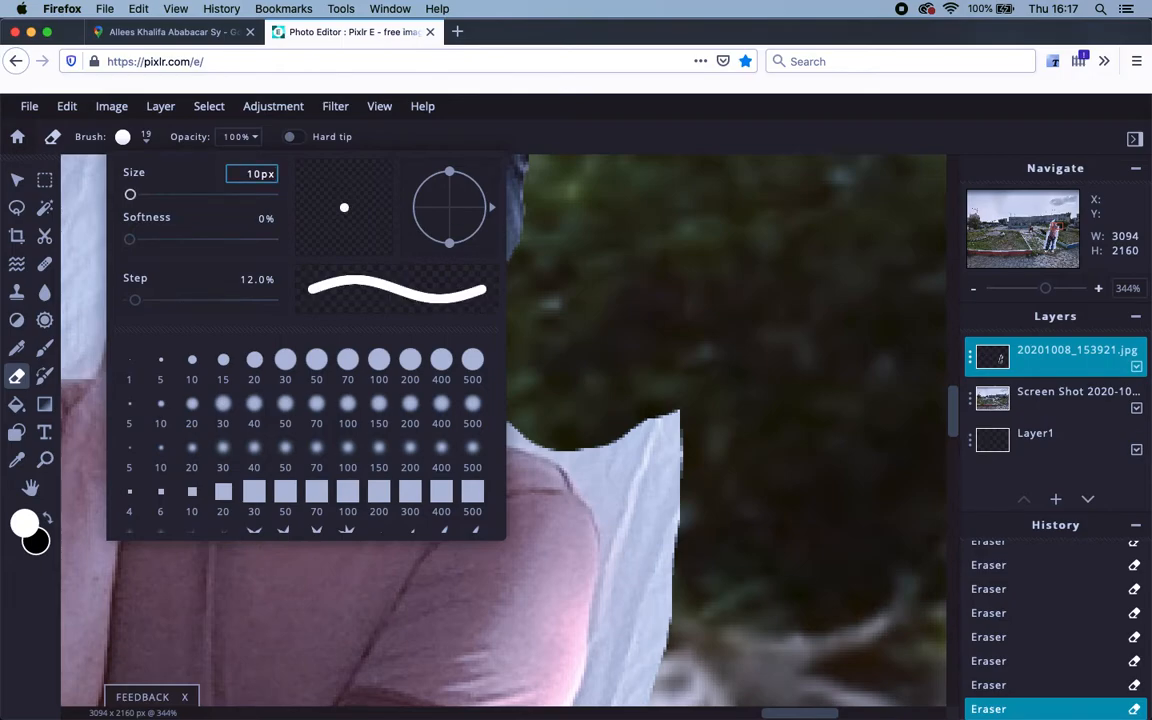
pyautogui.click(717, 345)
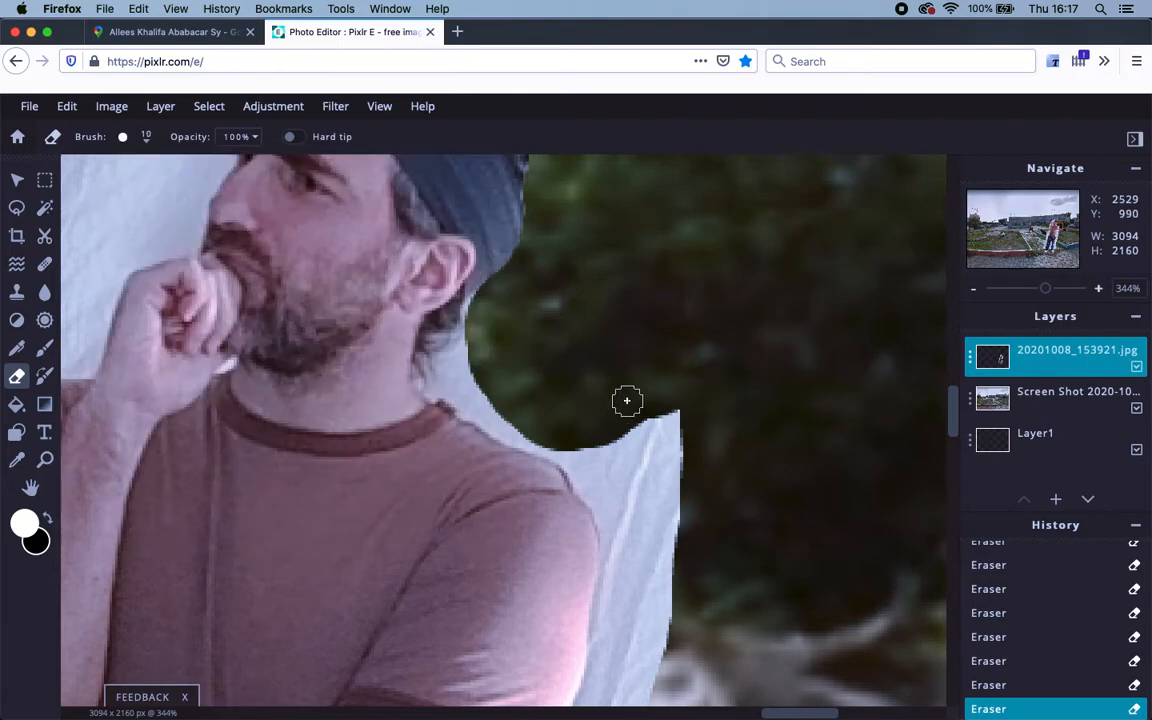
# Erase the white area along the neck edge, undoing a stray dab on the shoulder.
pyautogui.moveTo(481, 308)
pyautogui.mouseDown()
pyautogui.moveTo(461, 348)
pyautogui.moveTo(434, 351)
pyautogui.moveTo(434, 361)
pyautogui.moveTo(473, 332)
pyautogui.moveTo(431, 356)
pyautogui.moveTo(428, 376)
pyautogui.moveTo(462, 373)
pyautogui.moveTo(497, 397)
pyautogui.moveTo(452, 383)
pyautogui.moveTo(469, 398)
pyautogui.moveTo(477, 404)
pyautogui.mouseUp()
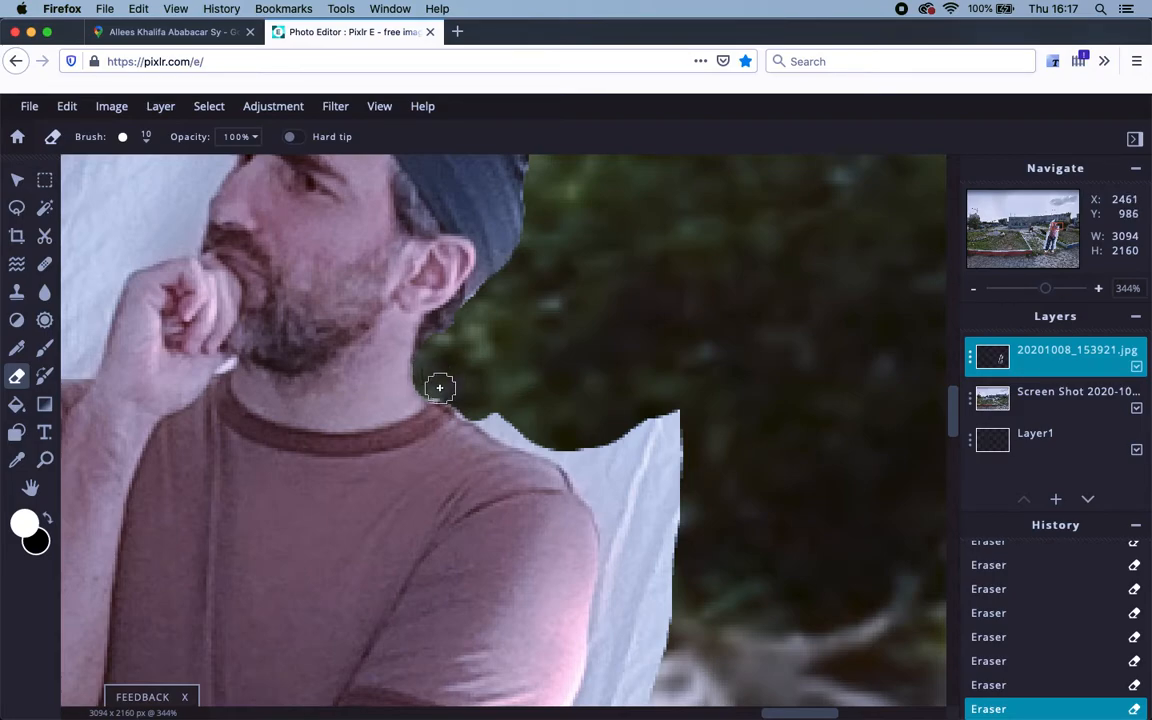
pyautogui.moveTo(452, 403)
pyautogui.mouseDown()
pyautogui.moveTo(487, 402)
pyautogui.moveTo(523, 431)
pyautogui.moveTo(508, 430)
pyautogui.moveTo(489, 416)
pyautogui.moveTo(581, 442)
pyautogui.moveTo(580, 453)
pyautogui.moveTo(533, 432)
pyautogui.moveTo(582, 455)
pyautogui.moveTo(590, 511)
pyautogui.mouseUp()
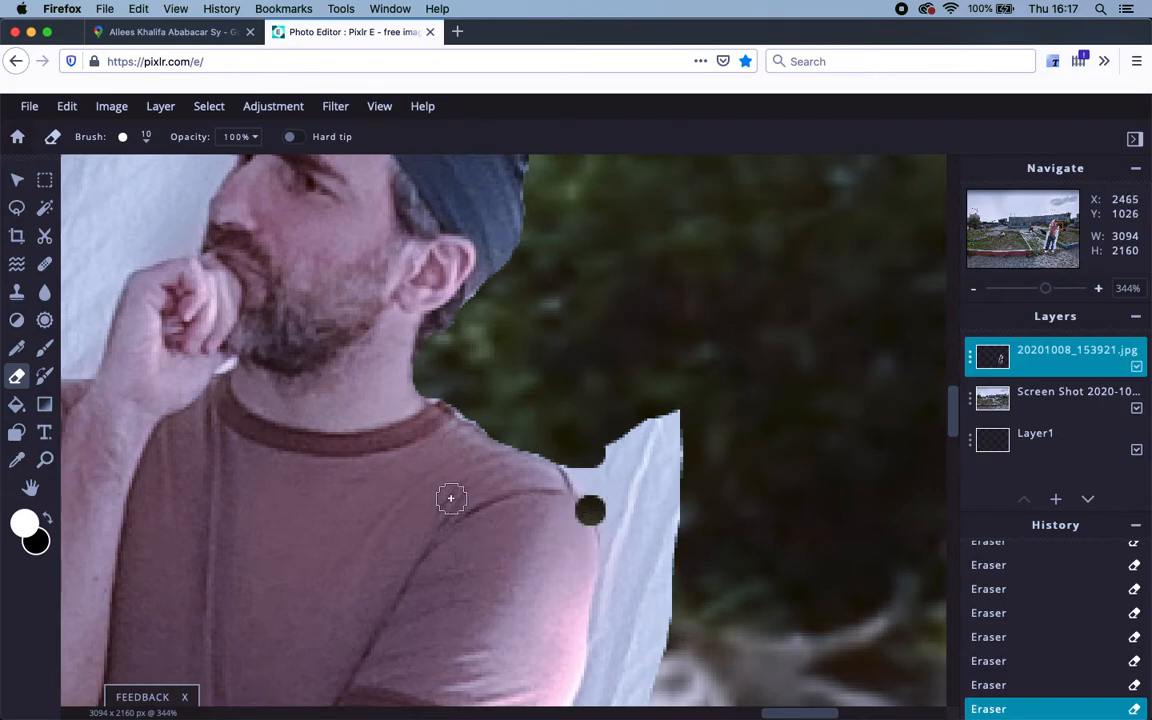
pyautogui.press('super+z')
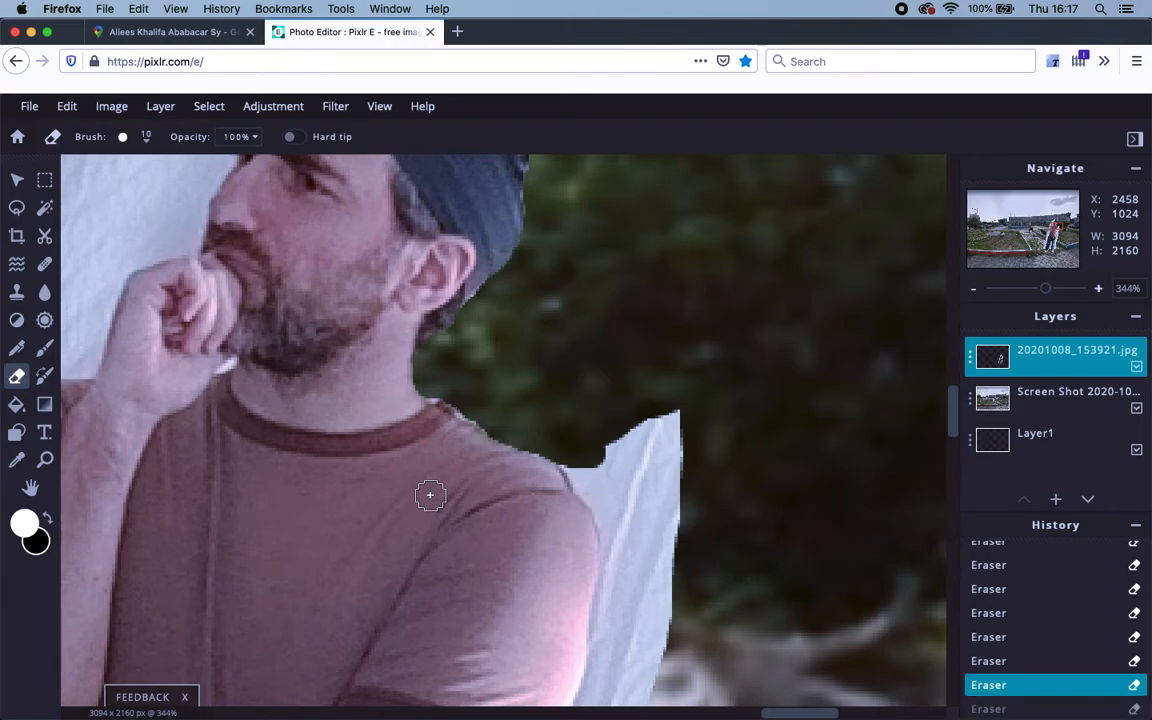
# Erase the white cloth beside the shoulder and down along the upper arm.
pyautogui.moveTo(599, 541); pyautogui.dragTo(519, 328)
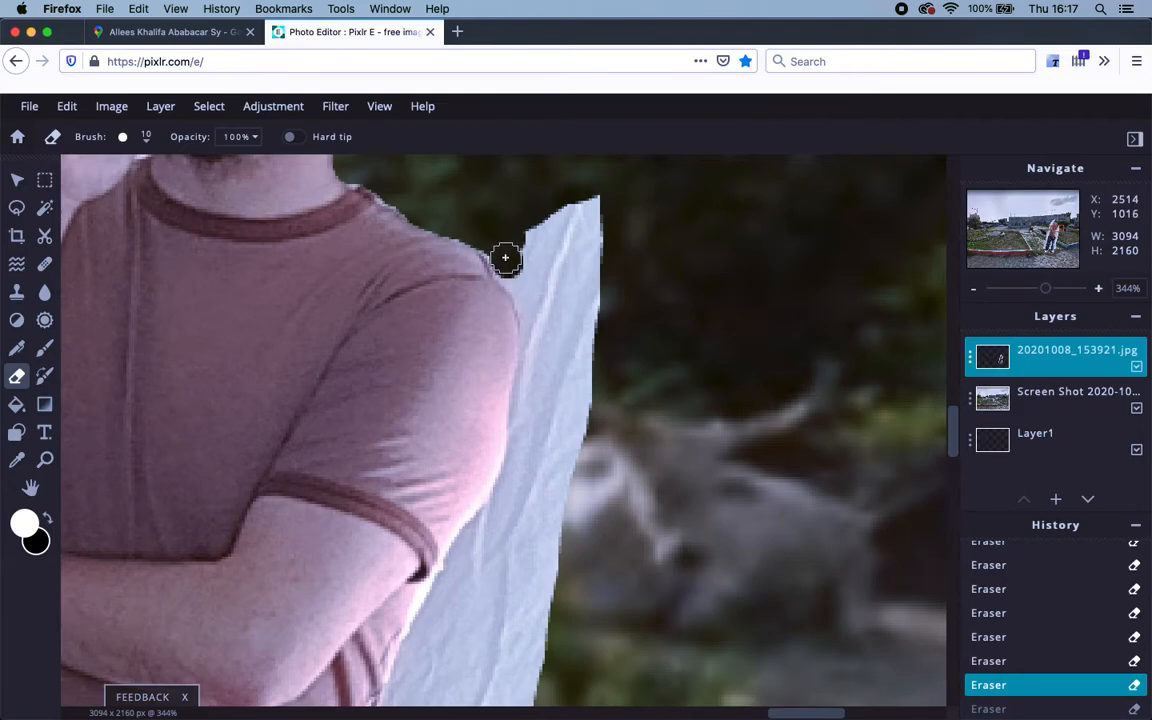
pyautogui.moveTo(509, 265)
pyautogui.mouseDown()
pyautogui.moveTo(541, 354)
pyautogui.moveTo(543, 290)
pyautogui.moveTo(537, 360)
pyautogui.mouseUp()
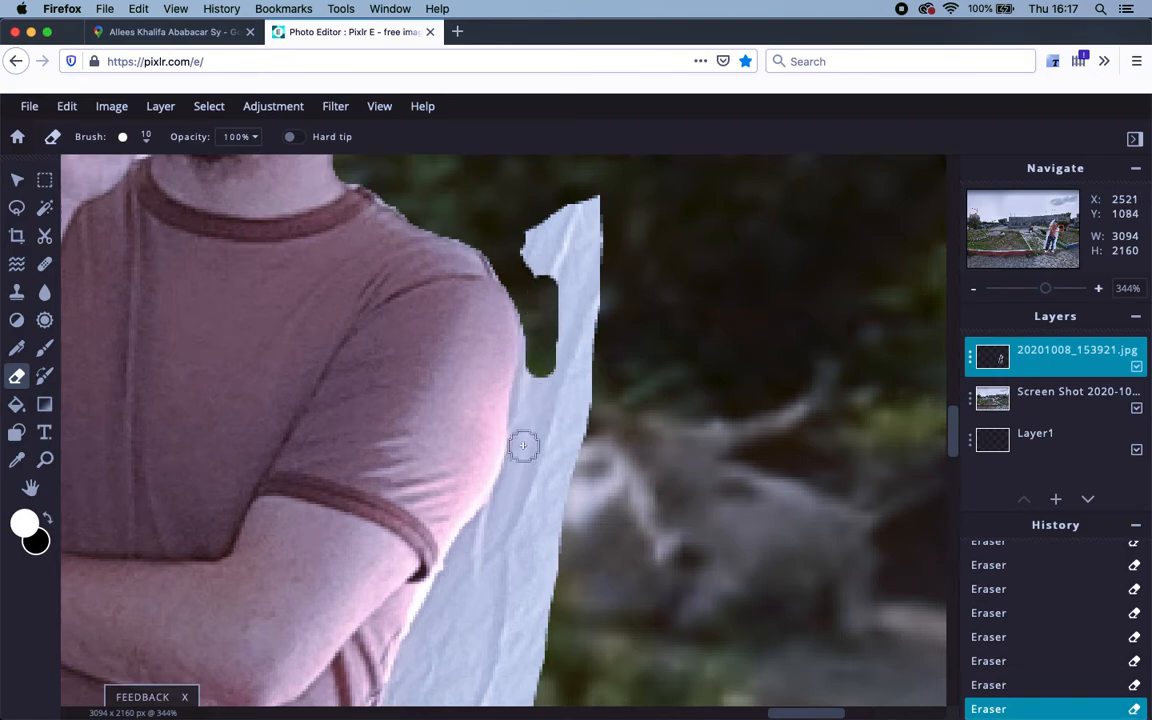
pyautogui.click(513, 484)
pyautogui.moveTo(513, 484)
pyautogui.mouseDown()
pyautogui.moveTo(541, 340)
pyautogui.moveTo(526, 438)
pyautogui.moveTo(530, 367)
pyautogui.mouseUp()
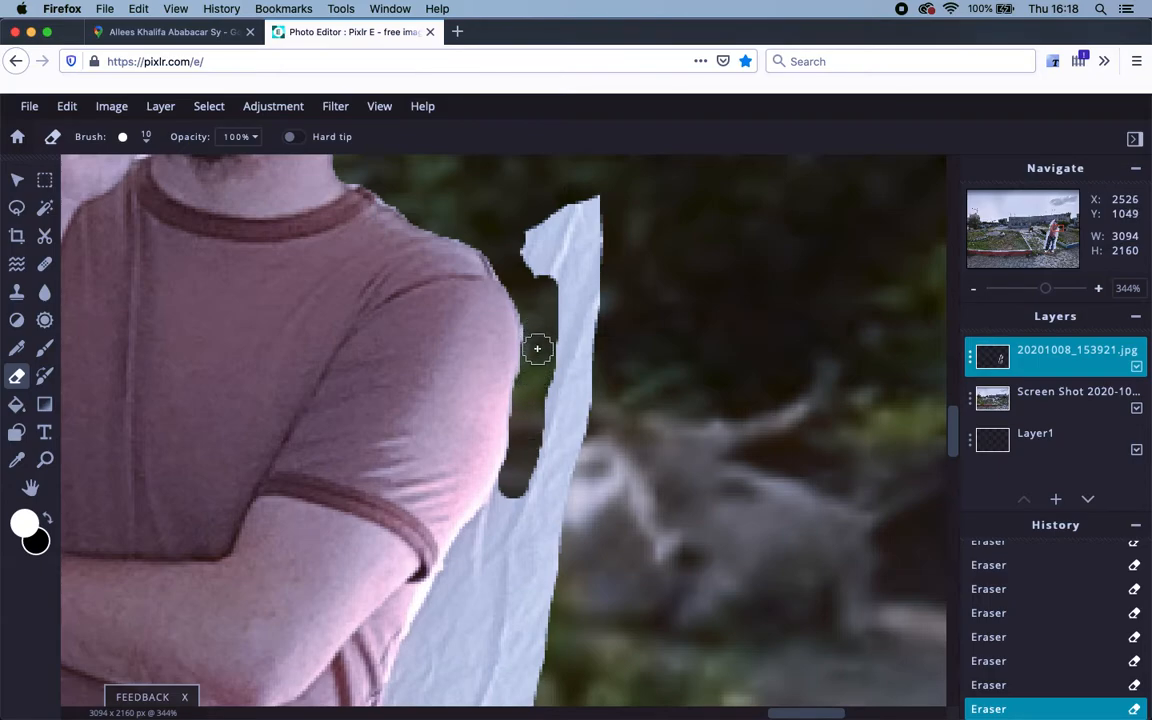
pyautogui.moveTo(532, 380); pyautogui.dragTo(522, 435)
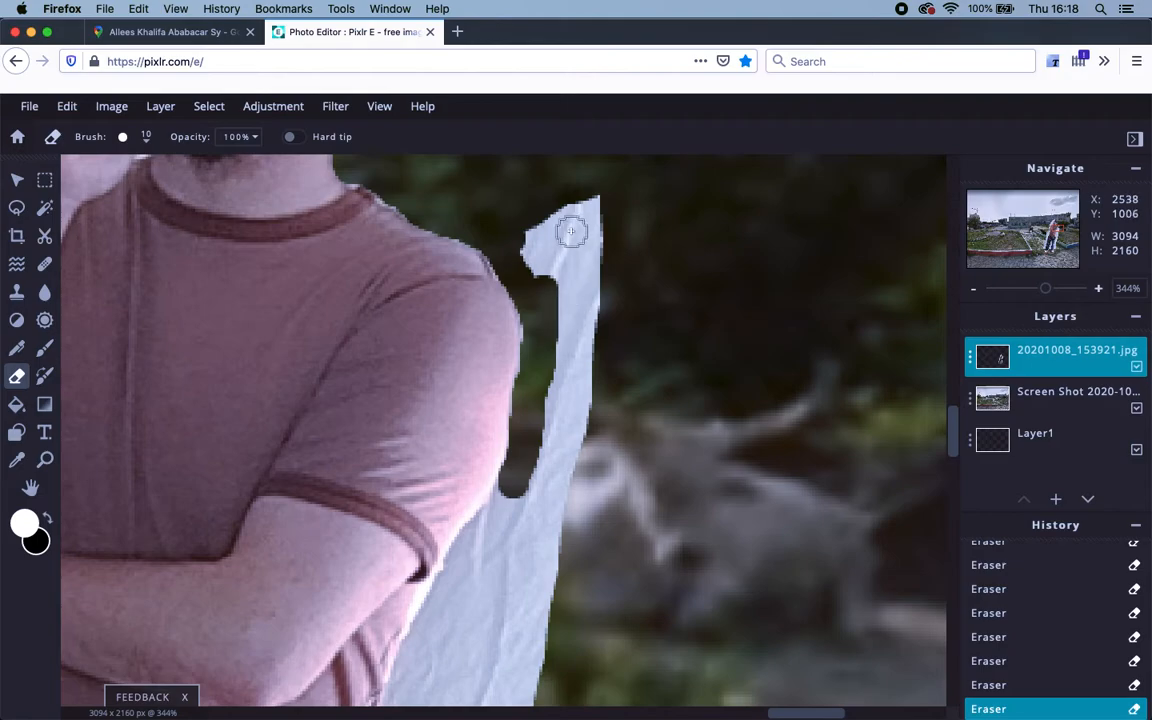
pyautogui.moveTo(530, 540)
pyautogui.mouseDown()
pyautogui.moveTo(655, 347)
pyautogui.moveTo(643, 288)
pyautogui.moveTo(614, 337)
pyautogui.moveTo(591, 350)
pyautogui.moveTo(522, 504)
pyautogui.mouseUp()
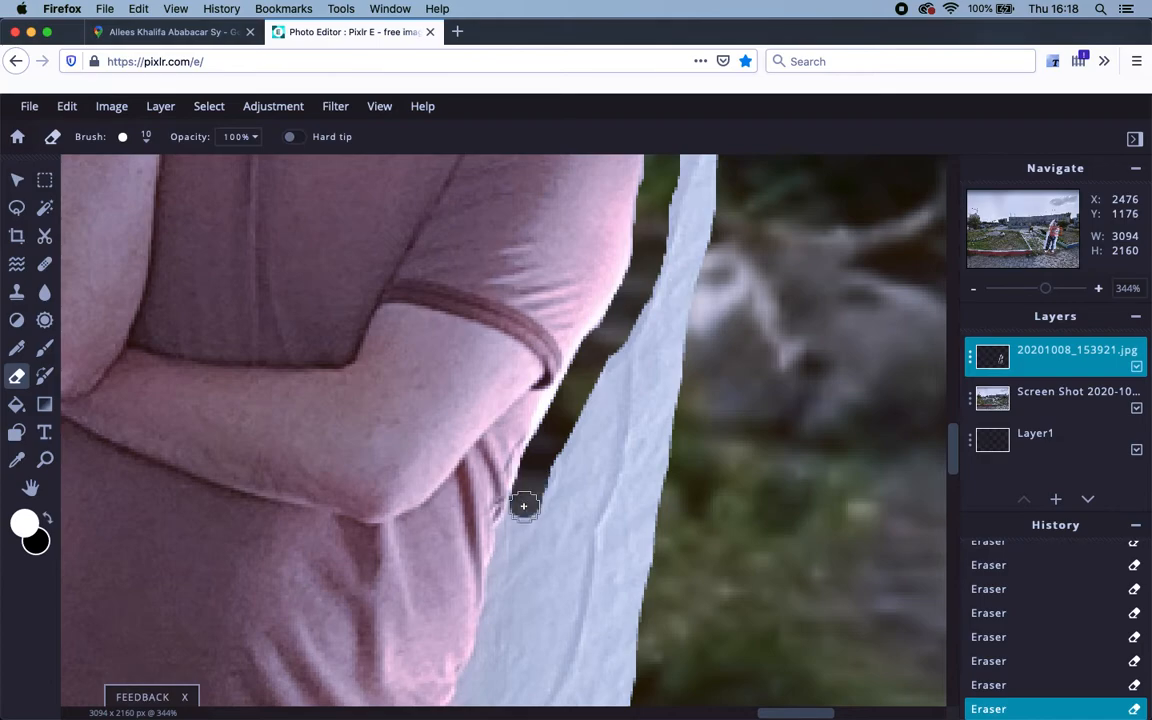
# Erase the white cloth strip beside the man's forearm.
pyautogui.scroll(-3, 522, 512)
pyautogui.scroll(-2, 578, 375)
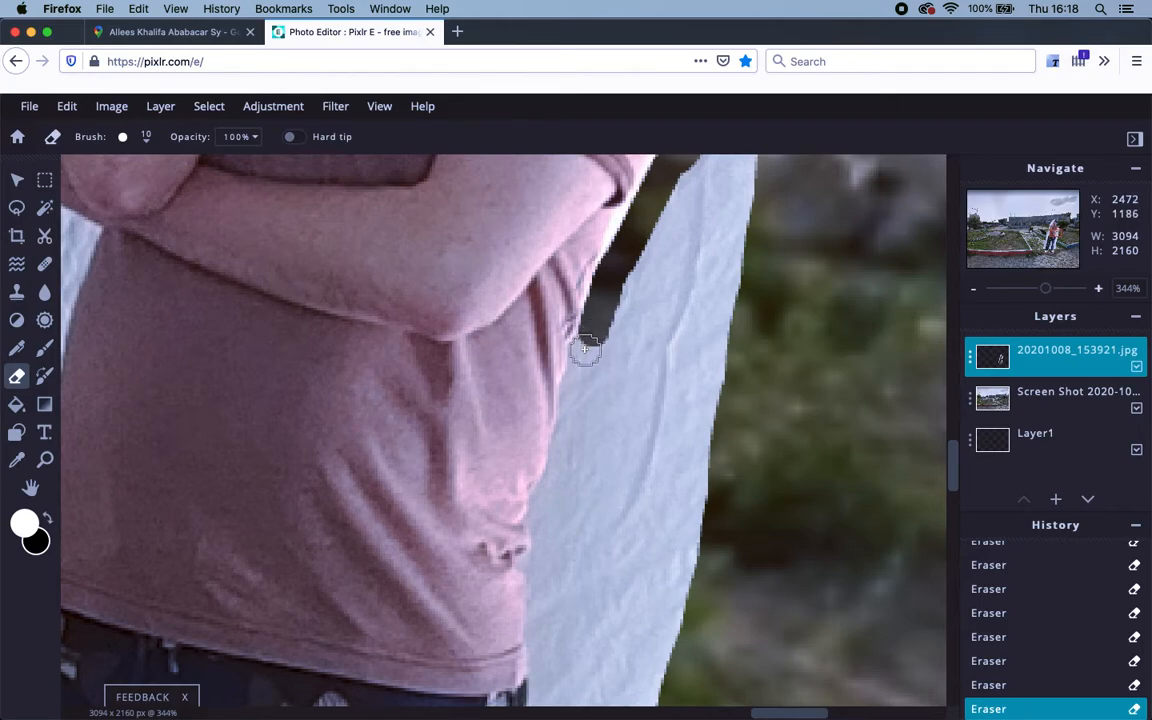
pyautogui.moveTo(586, 345)
pyautogui.mouseDown()
pyautogui.moveTo(560, 477)
pyautogui.moveTo(542, 502)
pyautogui.moveTo(545, 558)
pyautogui.moveTo(533, 562)
pyautogui.moveTo(552, 559)
pyautogui.moveTo(545, 678)
pyautogui.moveTo(548, 285)
pyautogui.mouseUp()
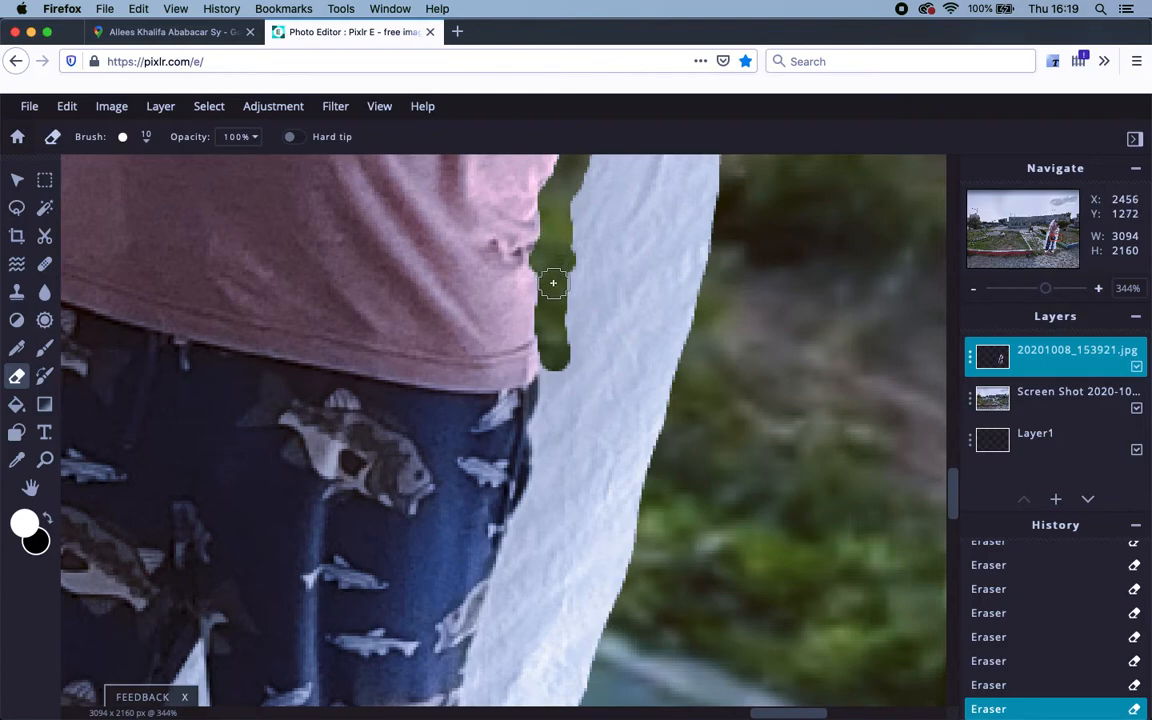
# Extend the erased strip down beside the waist and along the cloth edge by the jeans.
pyautogui.moveTo(553, 275); pyautogui.dragTo(546, 428)
pyautogui.moveTo(547, 448)
pyautogui.mouseDown()
pyautogui.moveTo(521, 536)
pyautogui.moveTo(550, 432)
pyautogui.mouseUp()
pyautogui.moveTo(500, 552)
pyautogui.mouseDown()
pyautogui.moveTo(529, 319)
pyautogui.moveTo(559, 333)
pyautogui.moveTo(582, 254)
pyautogui.moveTo(506, 502)
pyautogui.moveTo(545, 412)
pyautogui.moveTo(546, 361)
pyautogui.moveTo(551, 369)
pyautogui.moveTo(523, 383)
pyautogui.moveTo(509, 520)
pyautogui.moveTo(540, 320)
pyautogui.mouseUp()
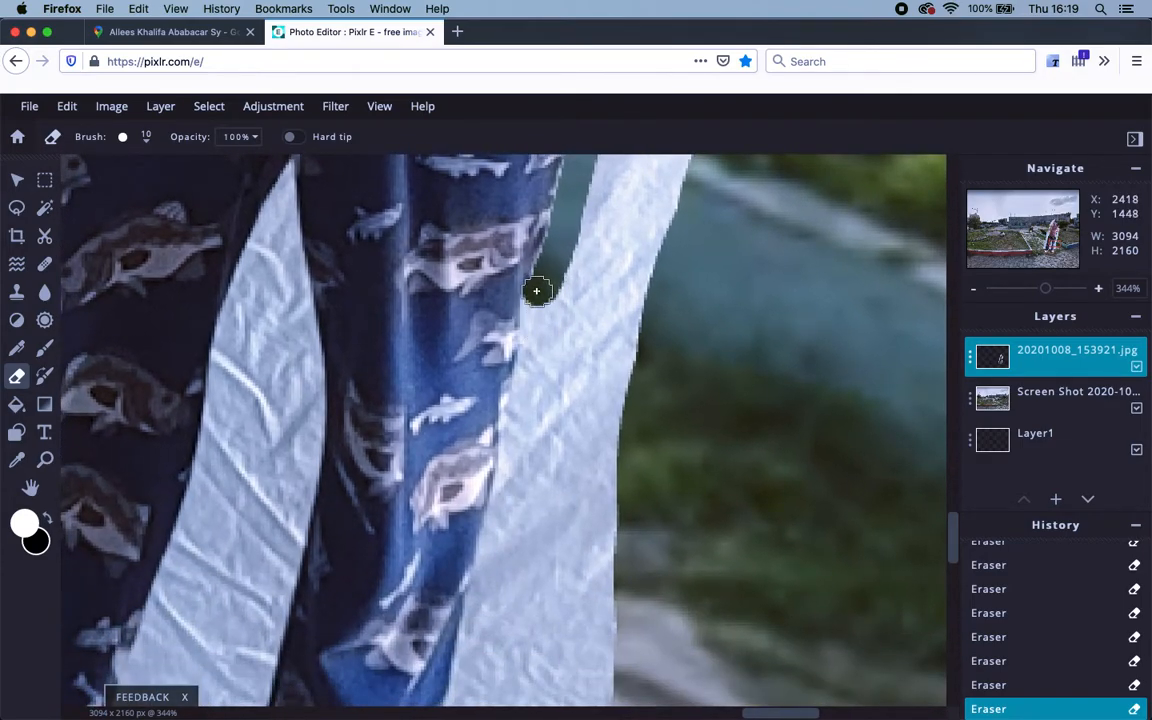
pyautogui.moveTo(534, 312)
pyautogui.mouseDown()
pyautogui.moveTo(512, 492)
pyautogui.moveTo(471, 654)
pyautogui.moveTo(482, 599)
pyautogui.moveTo(489, 619)
pyautogui.moveTo(477, 612)
pyautogui.moveTo(516, 441)
pyautogui.mouseUp()
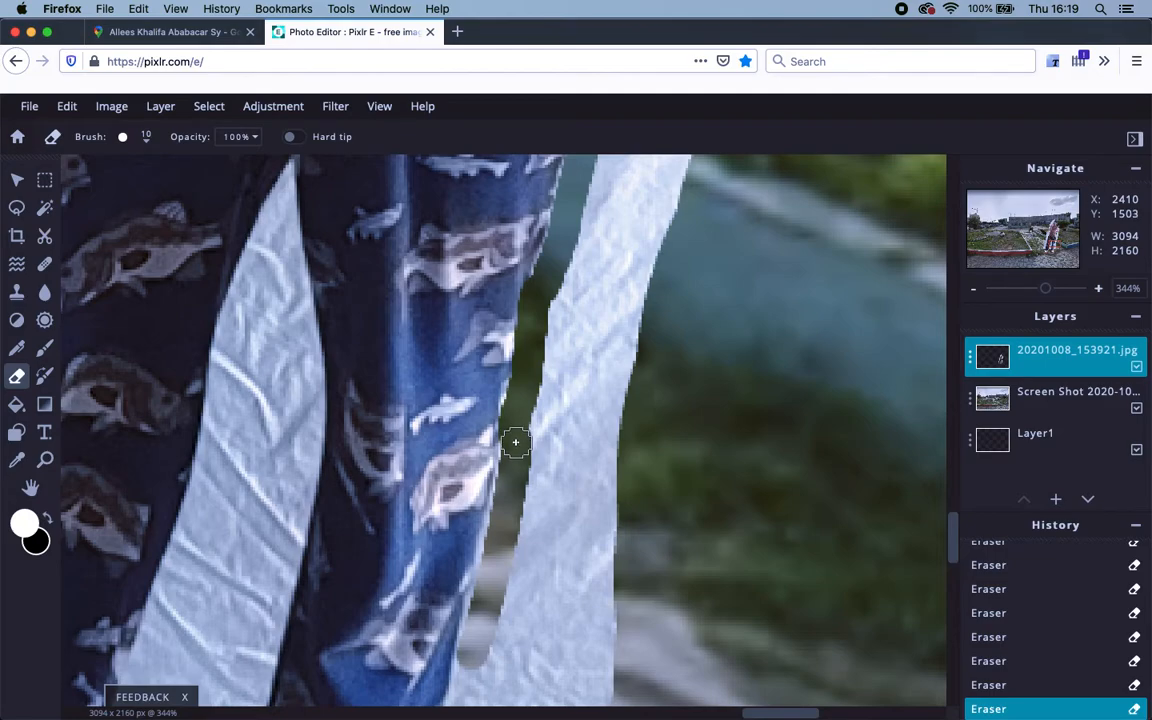
pyautogui.moveTo(513, 438)
pyautogui.mouseDown()
pyautogui.moveTo(467, 672)
pyautogui.moveTo(420, 605)
pyautogui.moveTo(430, 550)
pyautogui.moveTo(476, 602)
pyautogui.moveTo(505, 482)
pyautogui.mouseUp()
# Erase the notch between jeans and cloth down to the shoe heel and along the leg's left edge.
pyautogui.scroll(-5, 473, 532)
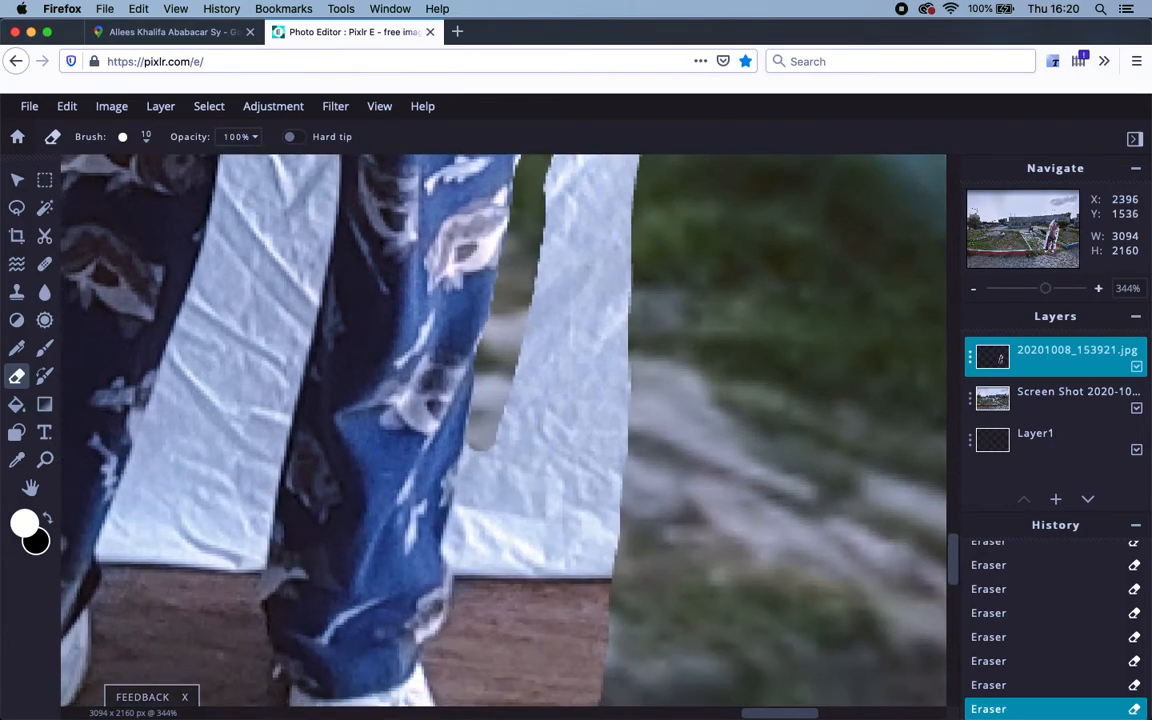
pyautogui.scroll(-1, 476, 422)
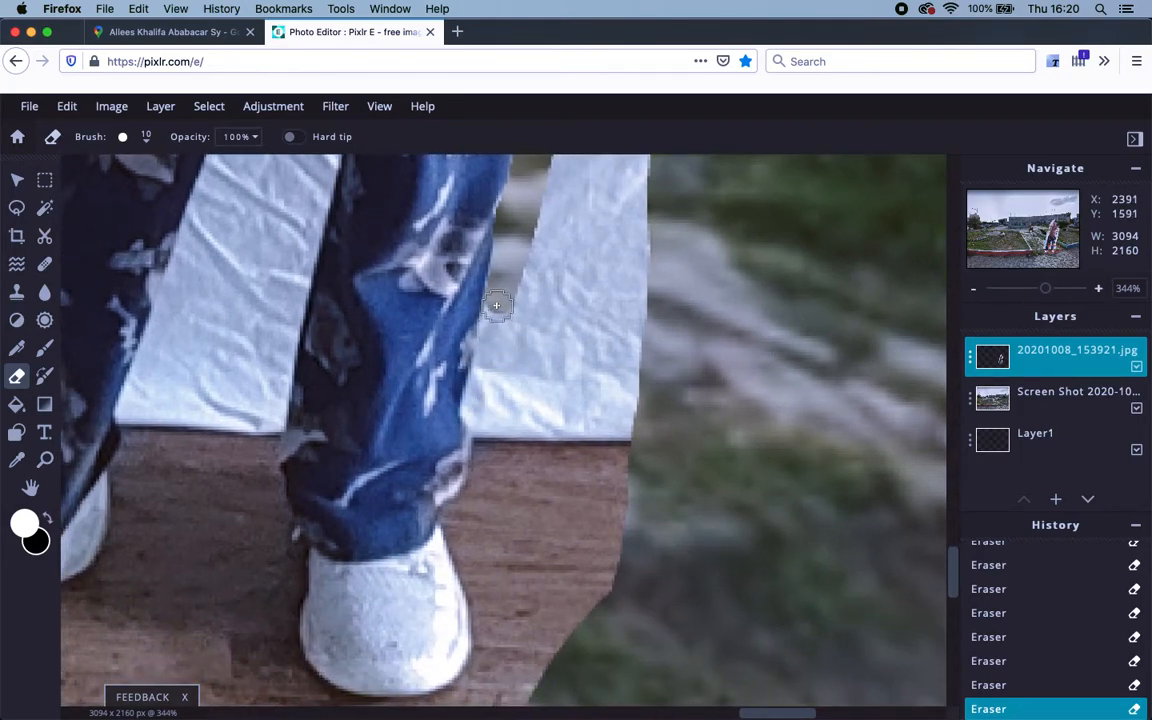
pyautogui.moveTo(495, 305); pyautogui.dragTo(472, 307)
pyautogui.moveTo(497, 305)
pyautogui.mouseDown()
pyautogui.moveTo(476, 405)
pyautogui.moveTo(480, 484)
pyautogui.moveTo(466, 511)
pyautogui.mouseUp()
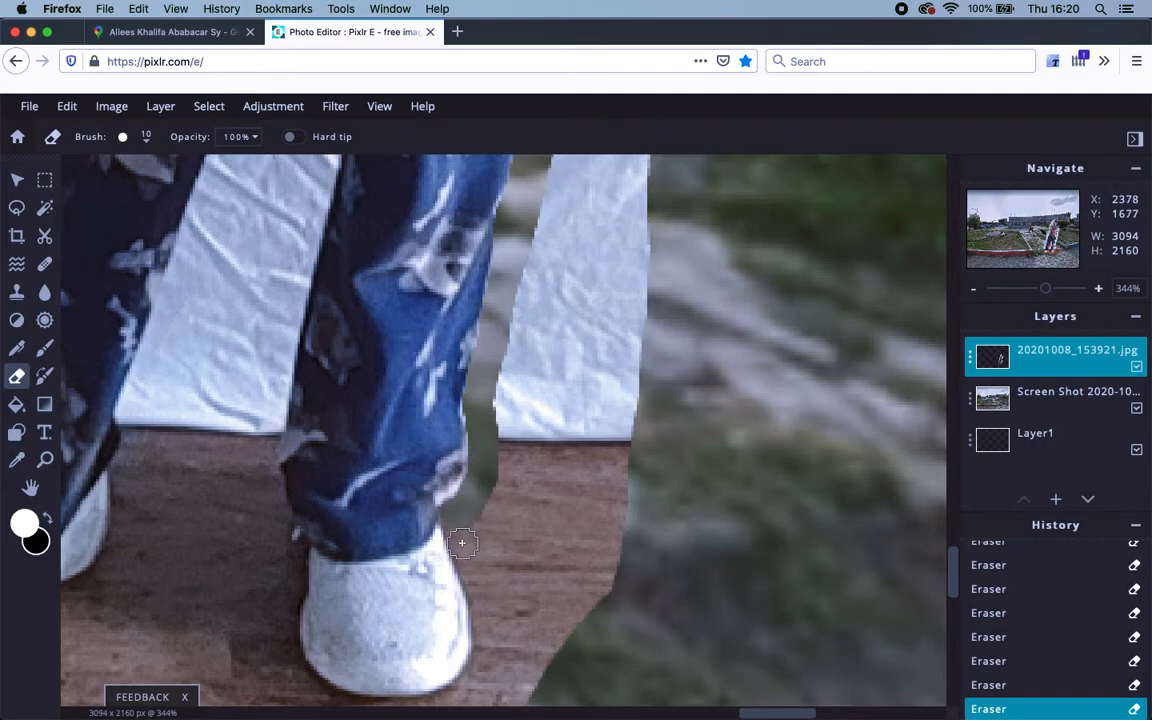
pyautogui.moveTo(464, 553)
pyautogui.mouseDown()
pyautogui.moveTo(485, 611)
pyautogui.moveTo(473, 685)
pyautogui.mouseUp()
pyautogui.scroll(-5, 507, 561)
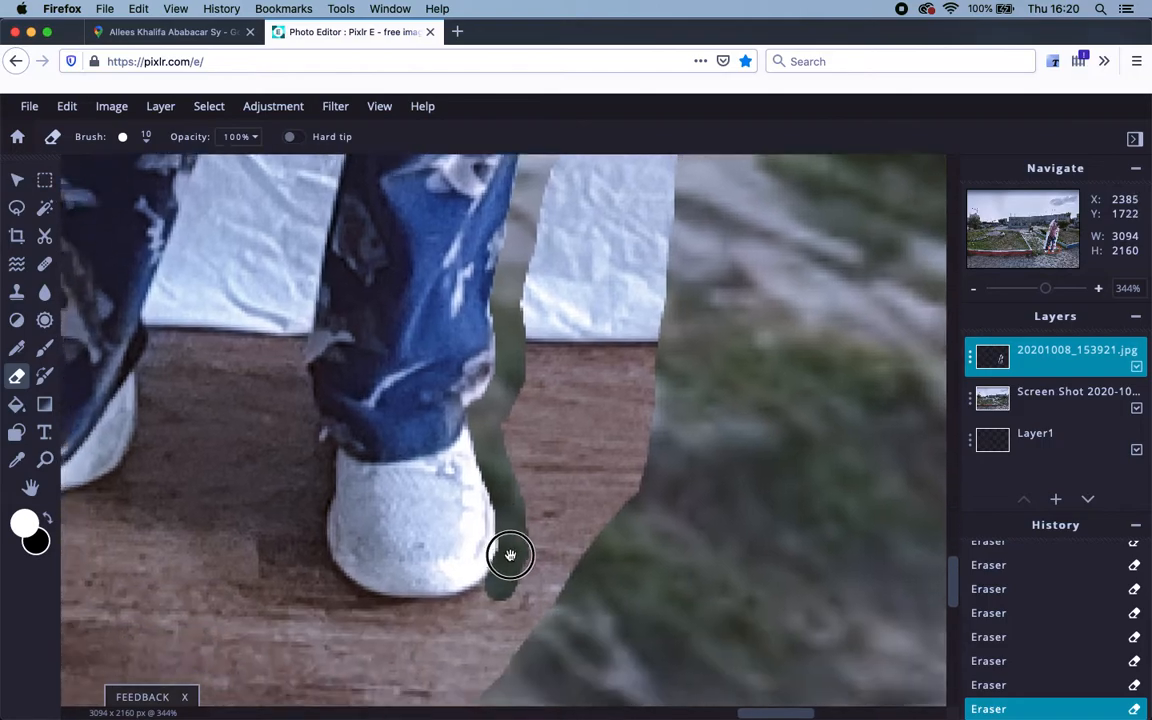
pyautogui.moveTo(524, 491)
pyautogui.mouseDown()
pyautogui.moveTo(519, 463)
pyautogui.moveTo(525, 476)
pyautogui.moveTo(510, 487)
pyautogui.moveTo(483, 489)
pyautogui.moveTo(525, 473)
pyautogui.moveTo(485, 494)
pyautogui.moveTo(435, 494)
pyautogui.moveTo(479, 492)
pyautogui.moveTo(385, 479)
pyautogui.moveTo(352, 440)
pyautogui.moveTo(367, 470)
pyautogui.moveTo(456, 490)
pyautogui.moveTo(378, 463)
pyautogui.moveTo(414, 489)
pyautogui.moveTo(352, 455)
pyautogui.moveTo(351, 329)
pyautogui.moveTo(324, 224)
pyautogui.moveTo(334, 198)
pyautogui.mouseUp()
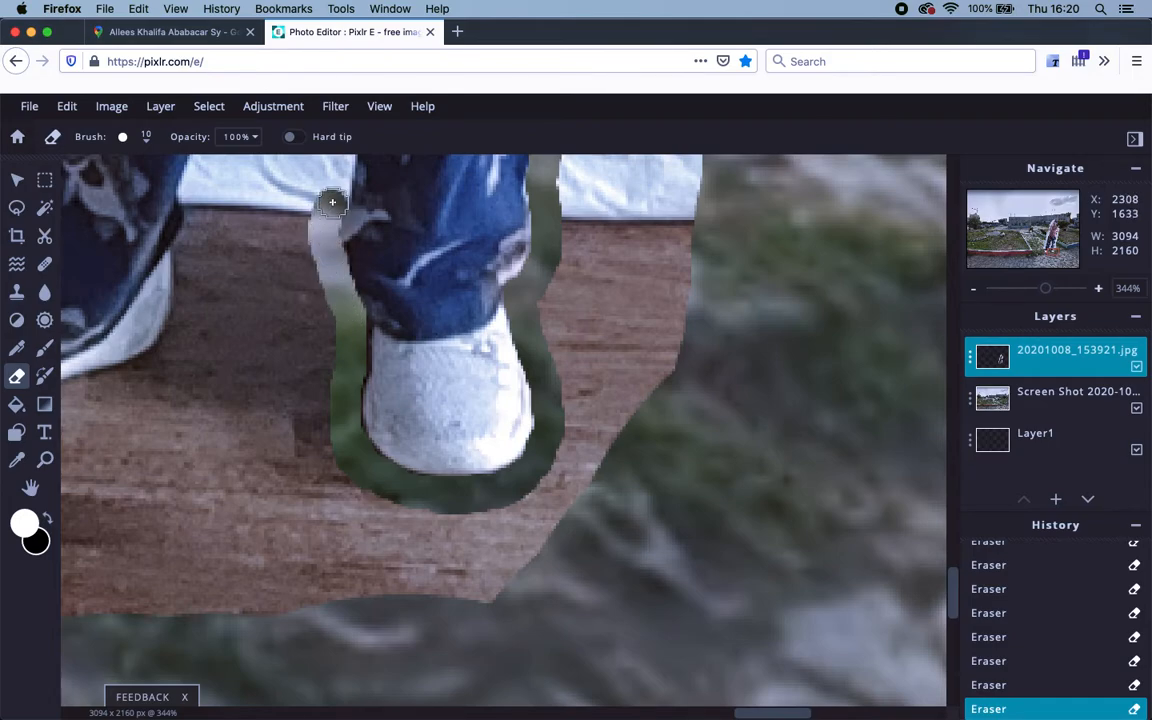
pyautogui.scroll(5, 334, 398)
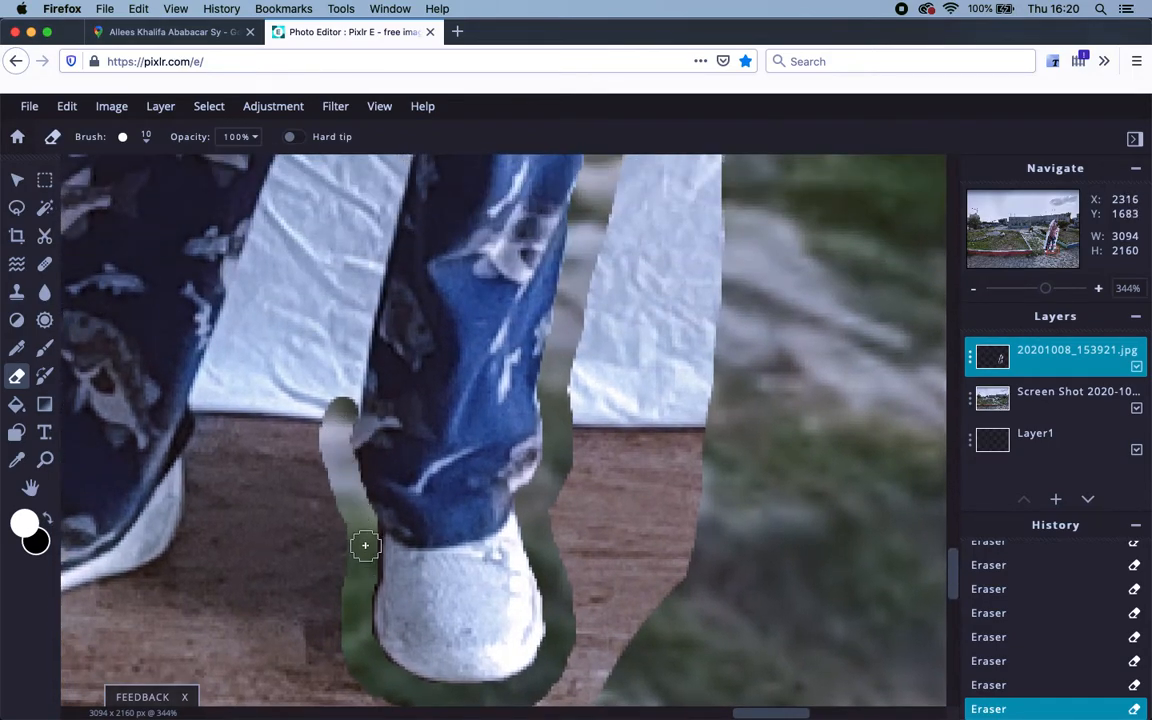
pyautogui.moveTo(363, 530)
pyautogui.mouseDown()
pyautogui.moveTo(359, 648)
pyautogui.moveTo(366, 539)
pyautogui.moveTo(337, 458)
pyautogui.mouseUp()
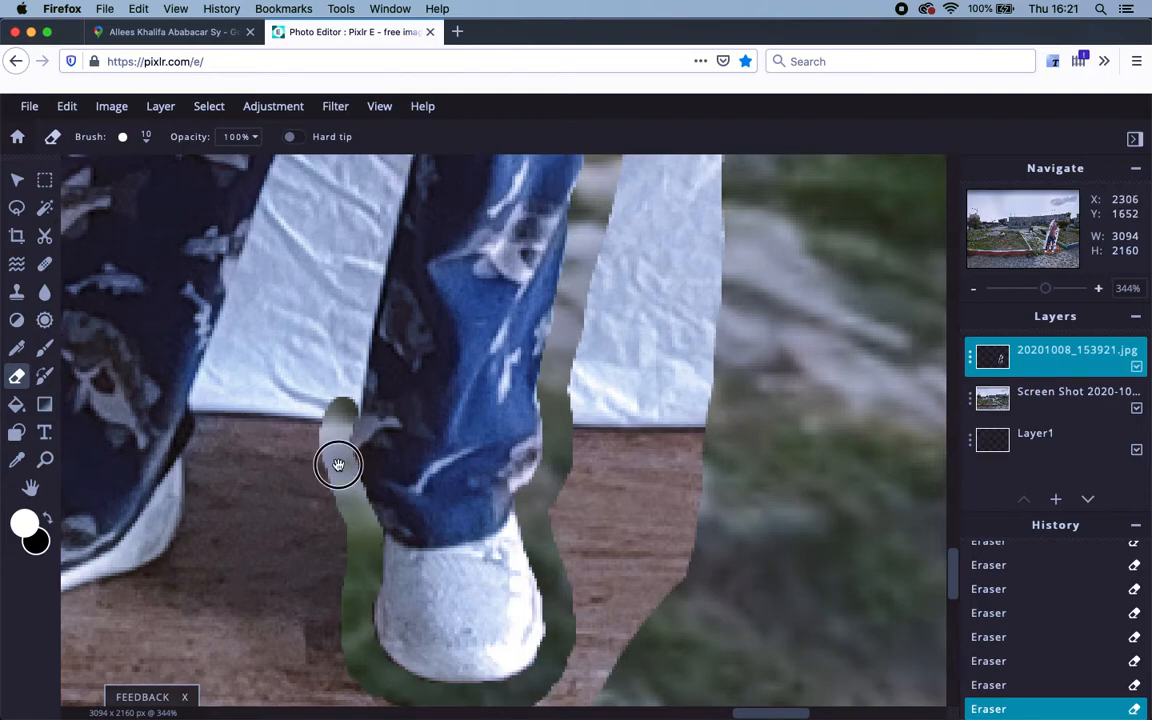
pyautogui.scroll(5, 337, 458)
# Erase the white backdrop in the gap between the legs and along the leg's edge.
pyautogui.moveTo(381, 516); pyautogui.dragTo(430, 270)
pyautogui.scroll(6, 406, 473)
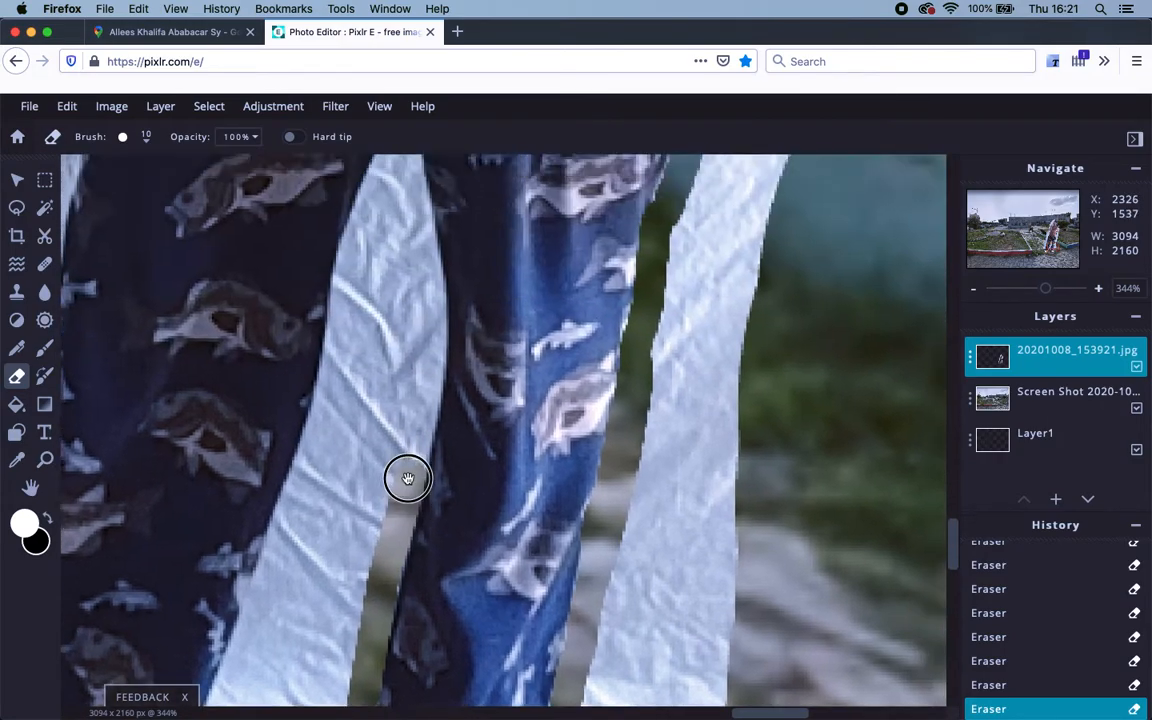
pyautogui.moveTo(423, 430)
pyautogui.mouseDown()
pyautogui.moveTo(409, 277)
pyautogui.moveTo(422, 354)
pyautogui.mouseUp()
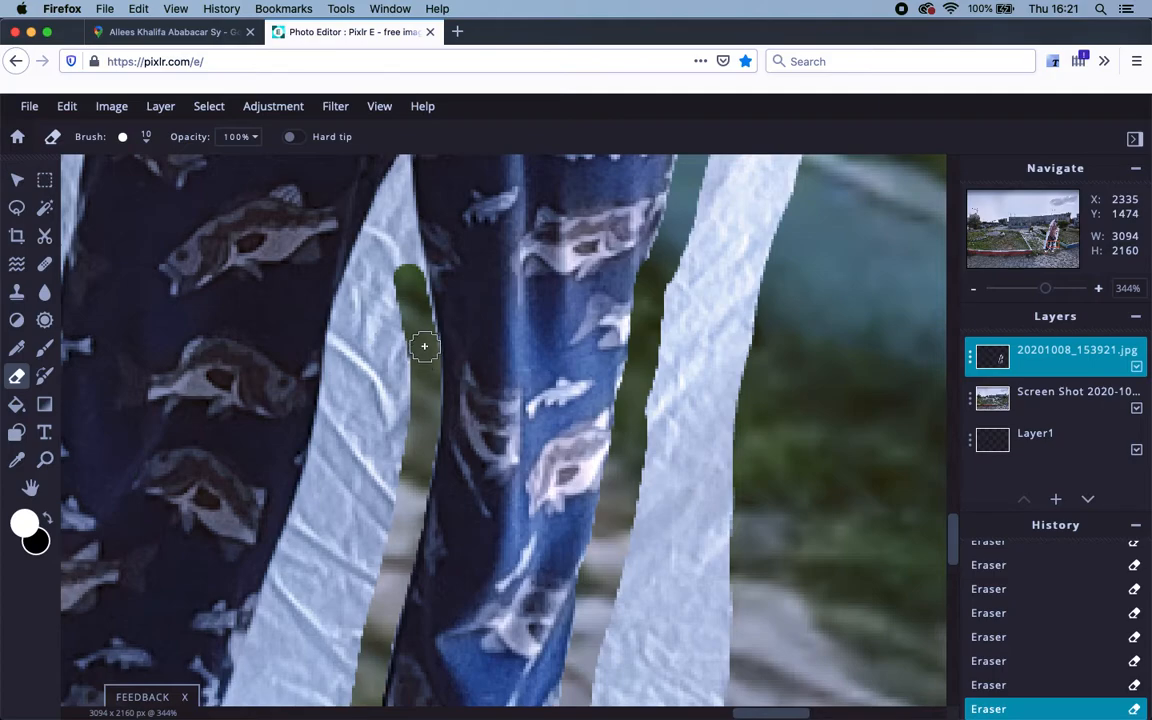
pyautogui.moveTo(400, 228)
pyautogui.mouseDown()
pyautogui.moveTo(423, 361)
pyautogui.moveTo(416, 304)
pyautogui.mouseUp()
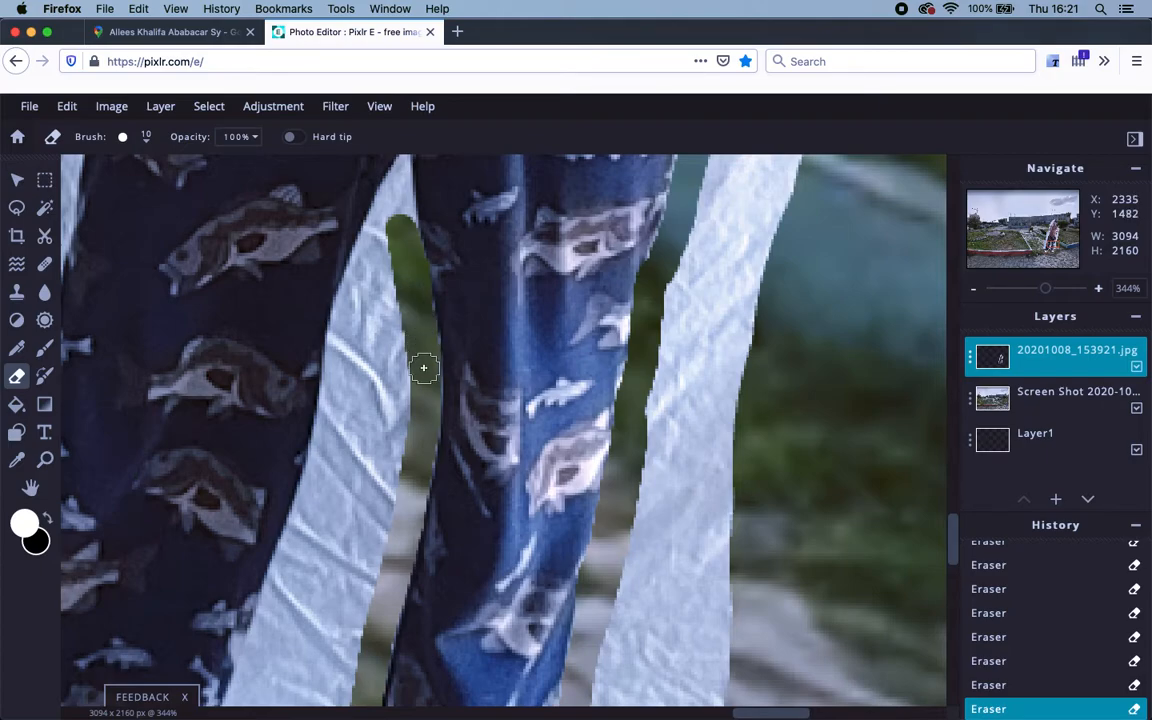
pyautogui.scroll(3, 420, 300)
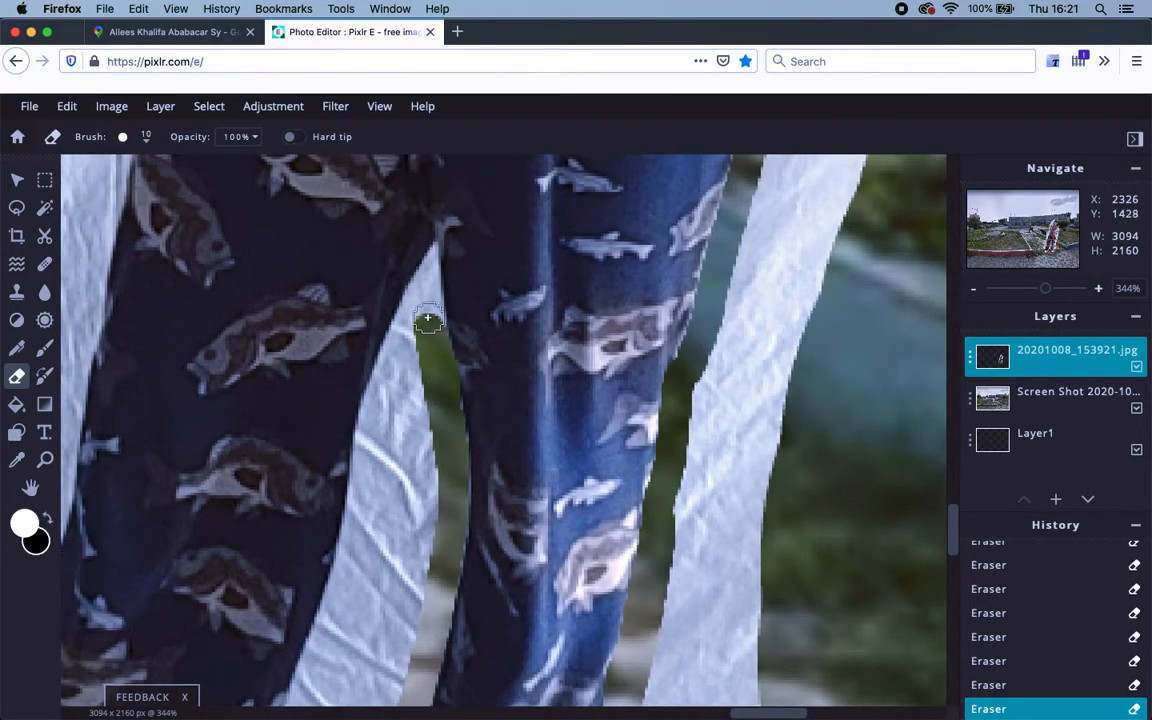
pyautogui.moveTo(427, 313)
pyautogui.mouseDown()
pyautogui.moveTo(429, 283)
pyautogui.moveTo(432, 337)
pyautogui.moveTo(421, 288)
pyautogui.moveTo(408, 330)
pyautogui.mouseUp()
pyautogui.moveTo(380, 393); pyautogui.dragTo(332, 621)
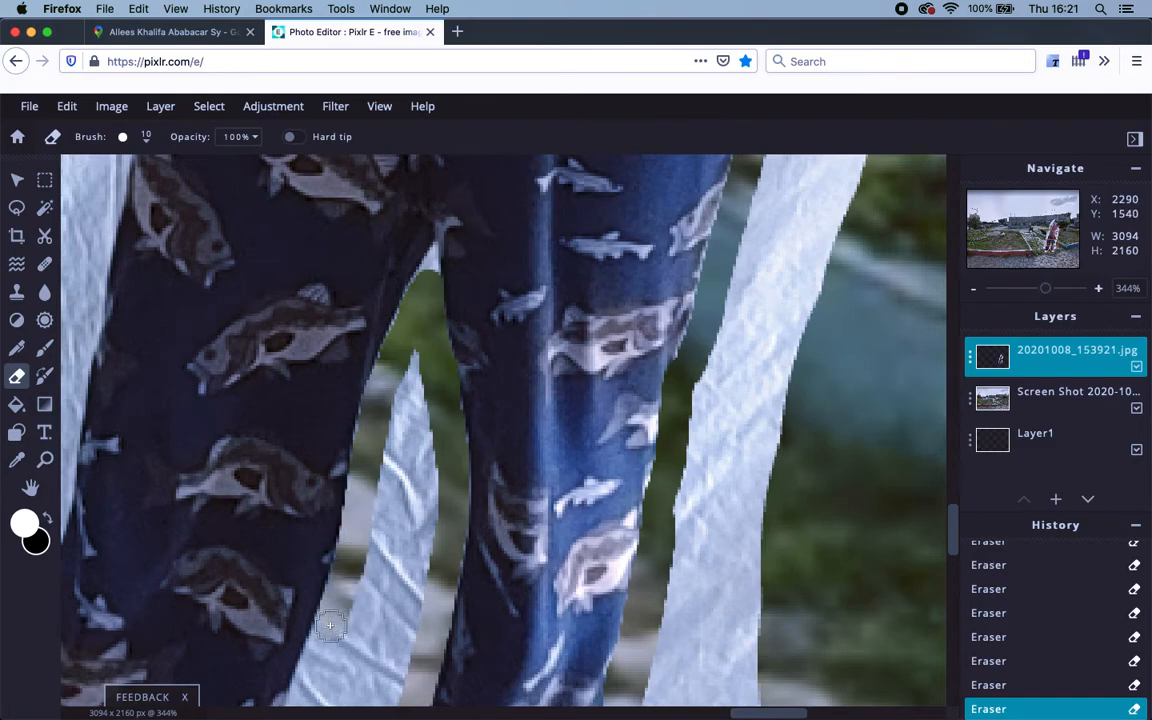
# Erase white down the left trouser leg toward the shoe and the wooden board by the heel.
pyautogui.scroll(-10, 345, 630)
pyautogui.moveTo(560, 255)
pyautogui.mouseDown()
pyautogui.moveTo(528, 302)
pyautogui.moveTo(489, 417)
pyautogui.mouseUp()
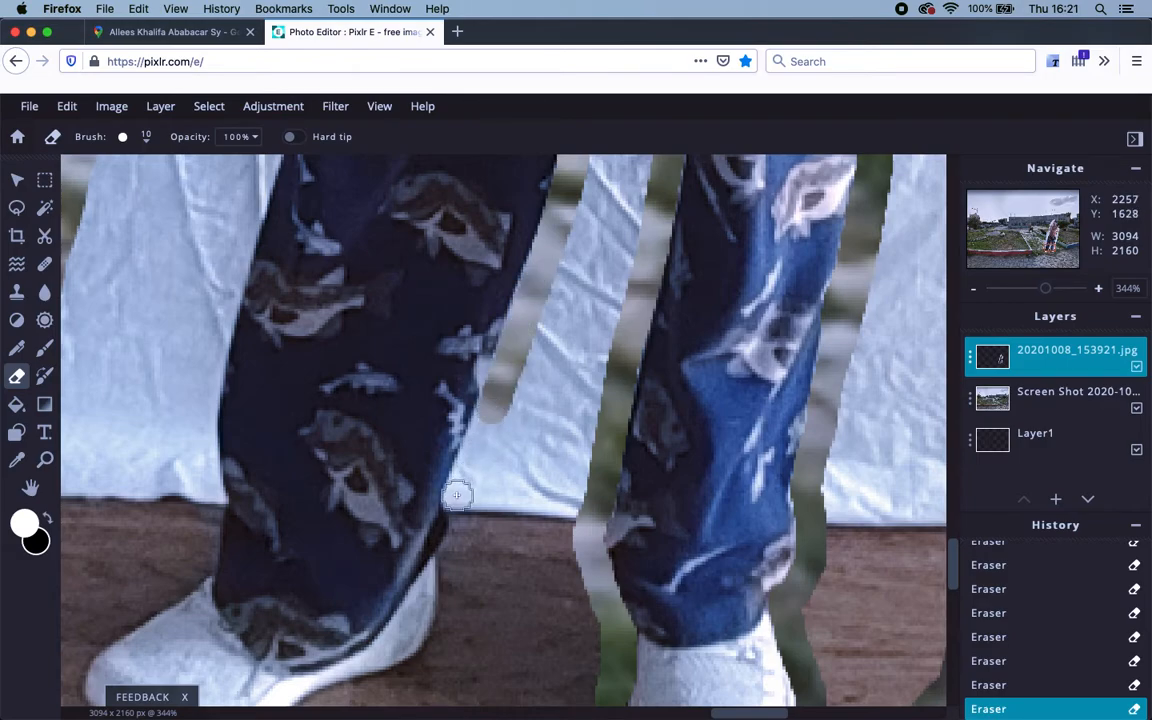
pyautogui.moveTo(456, 494); pyautogui.dragTo(455, 491)
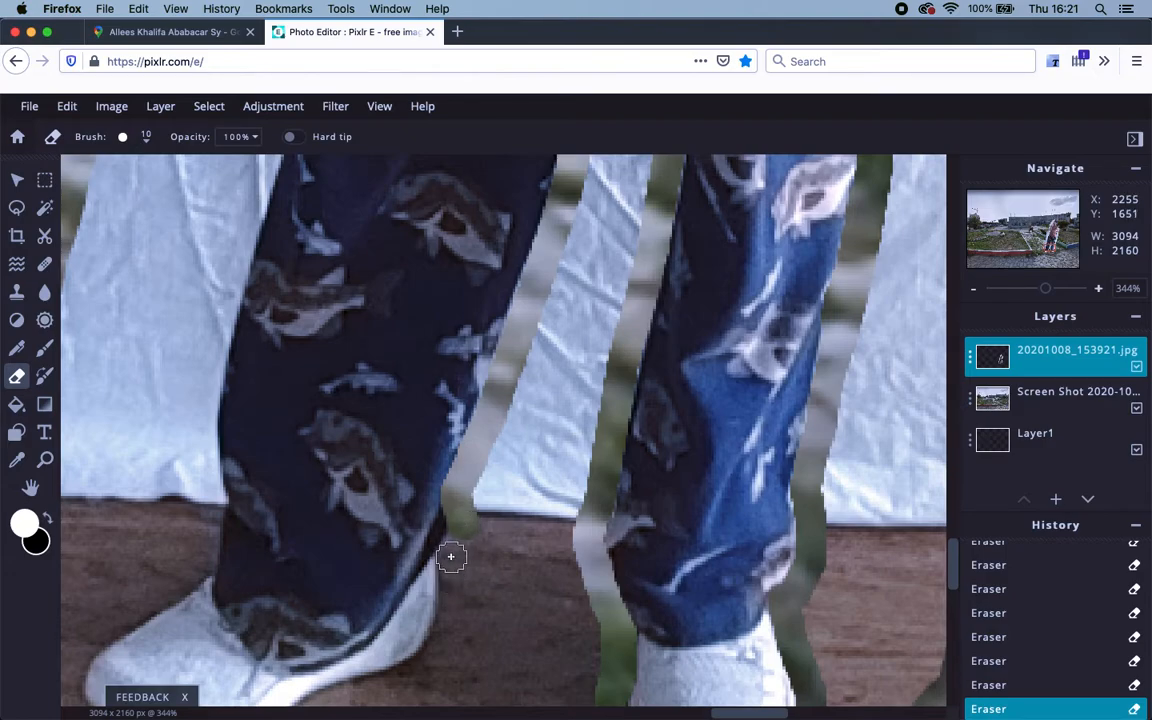
pyautogui.moveTo(451, 556)
pyautogui.mouseDown()
pyautogui.moveTo(449, 652)
pyautogui.moveTo(435, 662)
pyautogui.moveTo(549, 467)
pyautogui.moveTo(603, 400)
pyautogui.mouseUp()
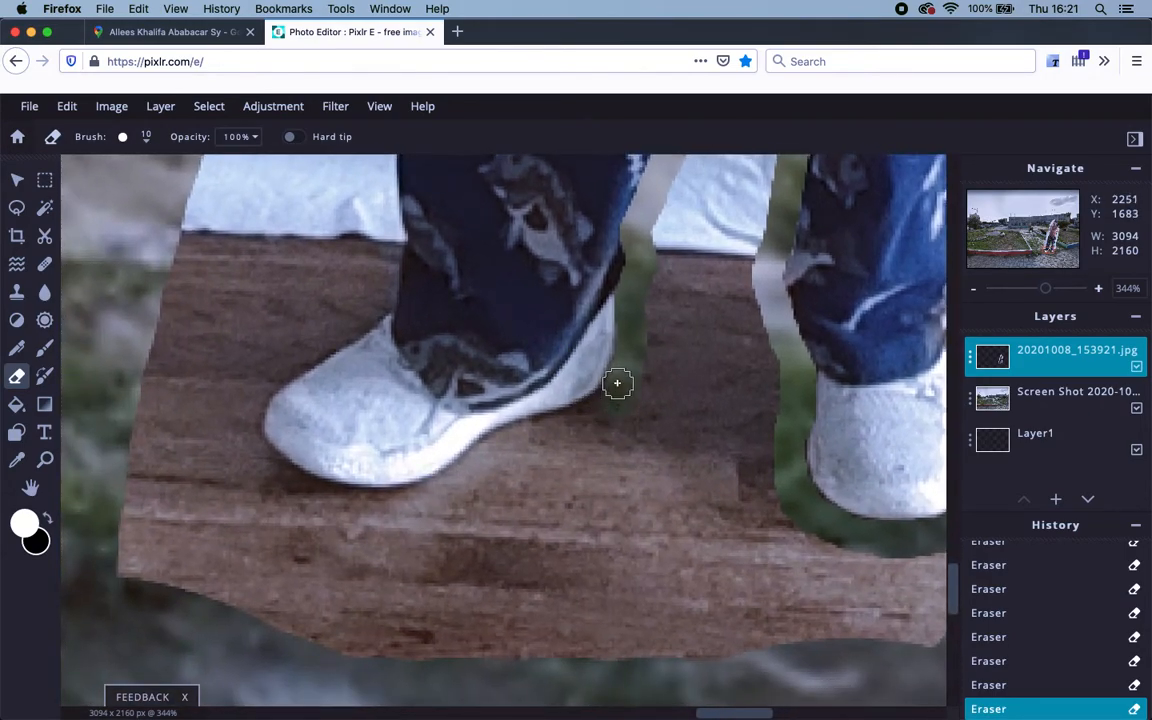
pyautogui.moveTo(592, 412)
pyautogui.mouseDown()
pyautogui.moveTo(388, 499)
pyautogui.moveTo(318, 495)
pyautogui.moveTo(255, 450)
pyautogui.moveTo(254, 388)
pyautogui.moveTo(380, 298)
pyautogui.moveTo(388, 232)
pyautogui.moveTo(376, 180)
pyautogui.mouseUp()
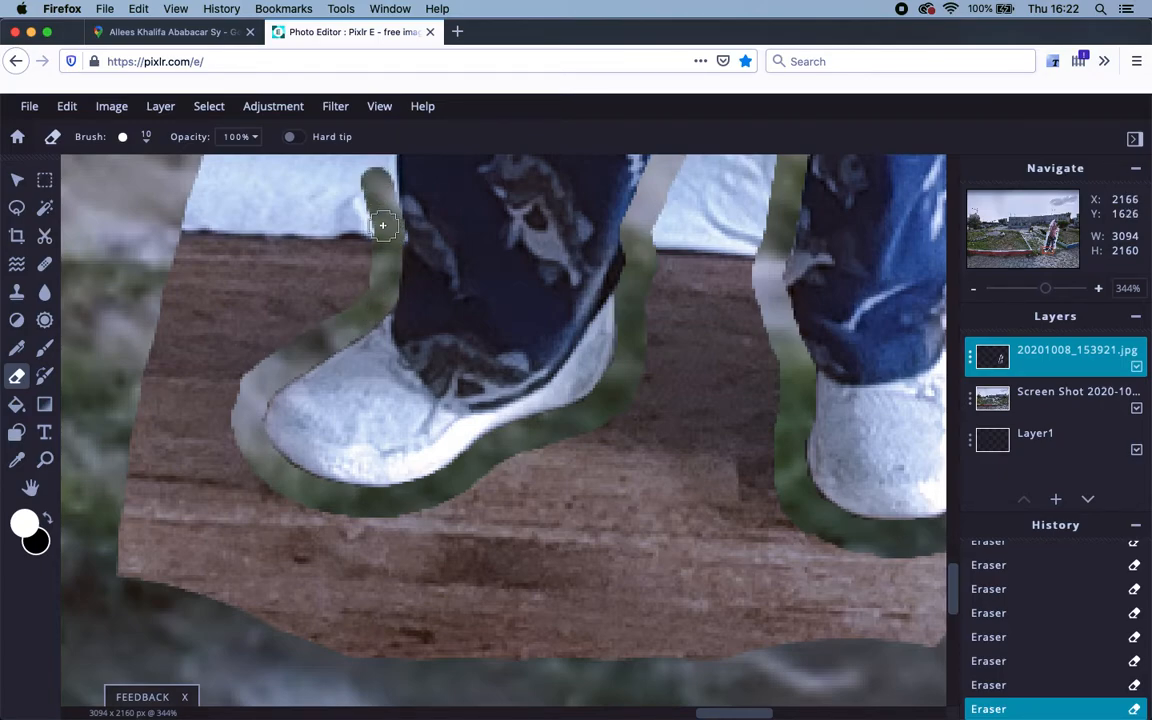
# Erase the white strip up the trouser leg's edge, past the waist and beside the shirt.
pyautogui.scroll(5, 382, 240)
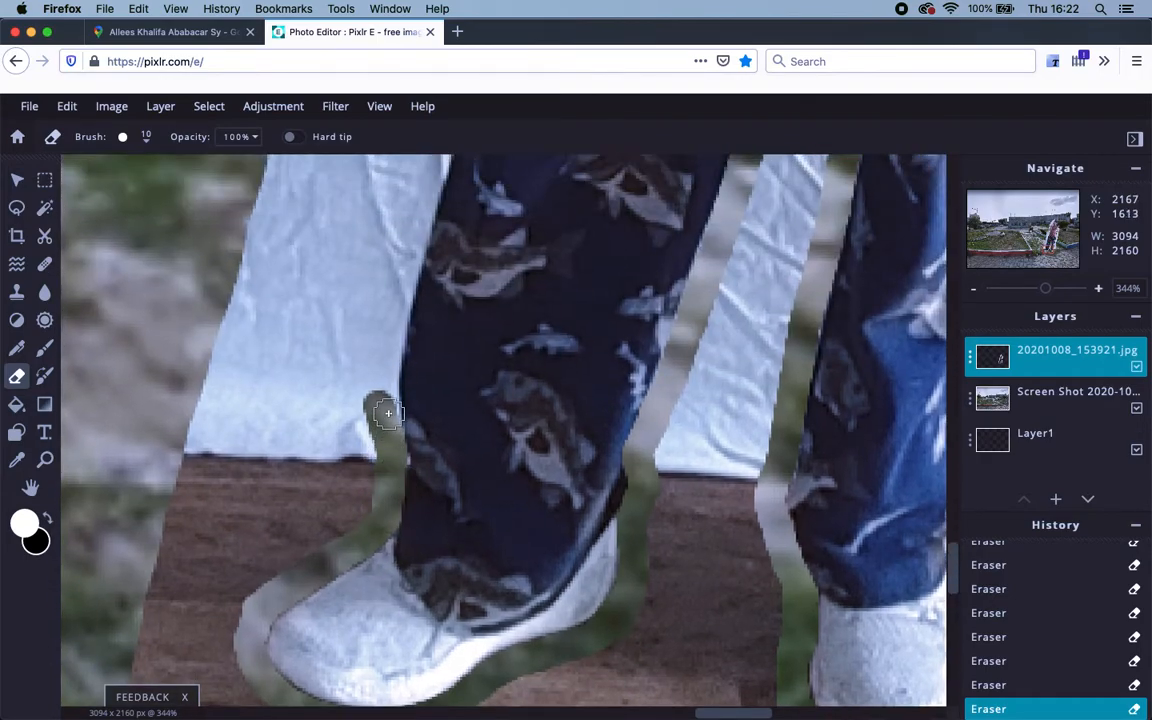
pyautogui.moveTo(382, 410); pyautogui.dragTo(396, 296)
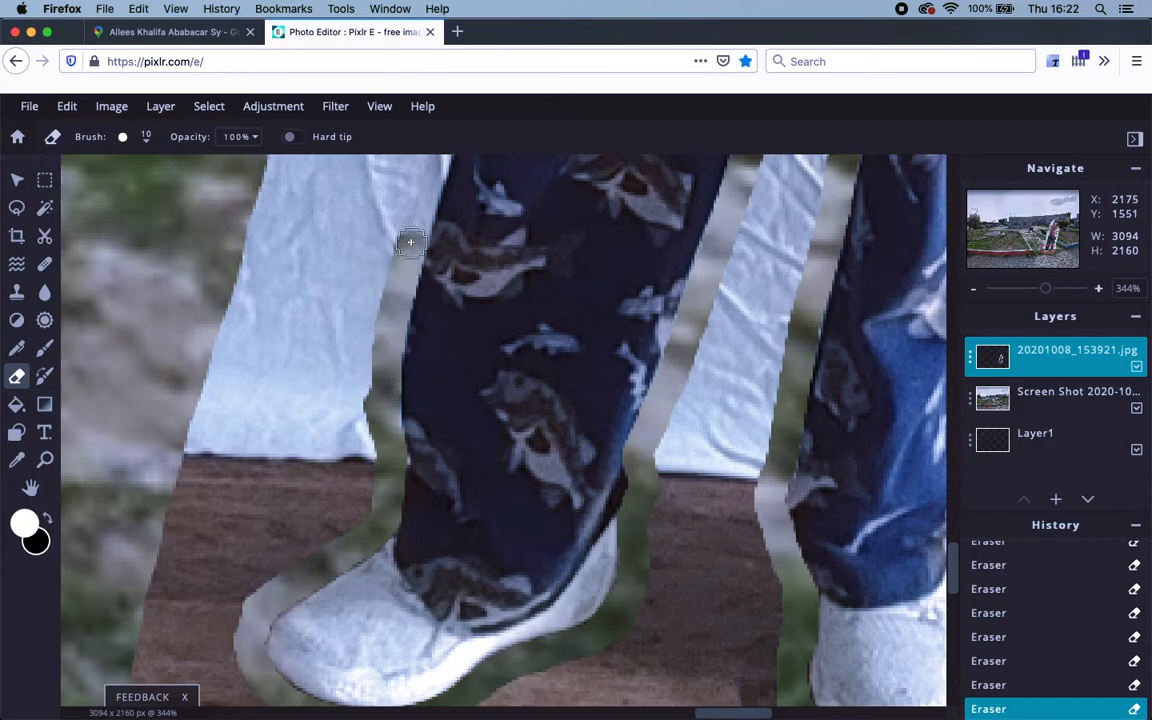
pyautogui.scroll(5, 411, 496)
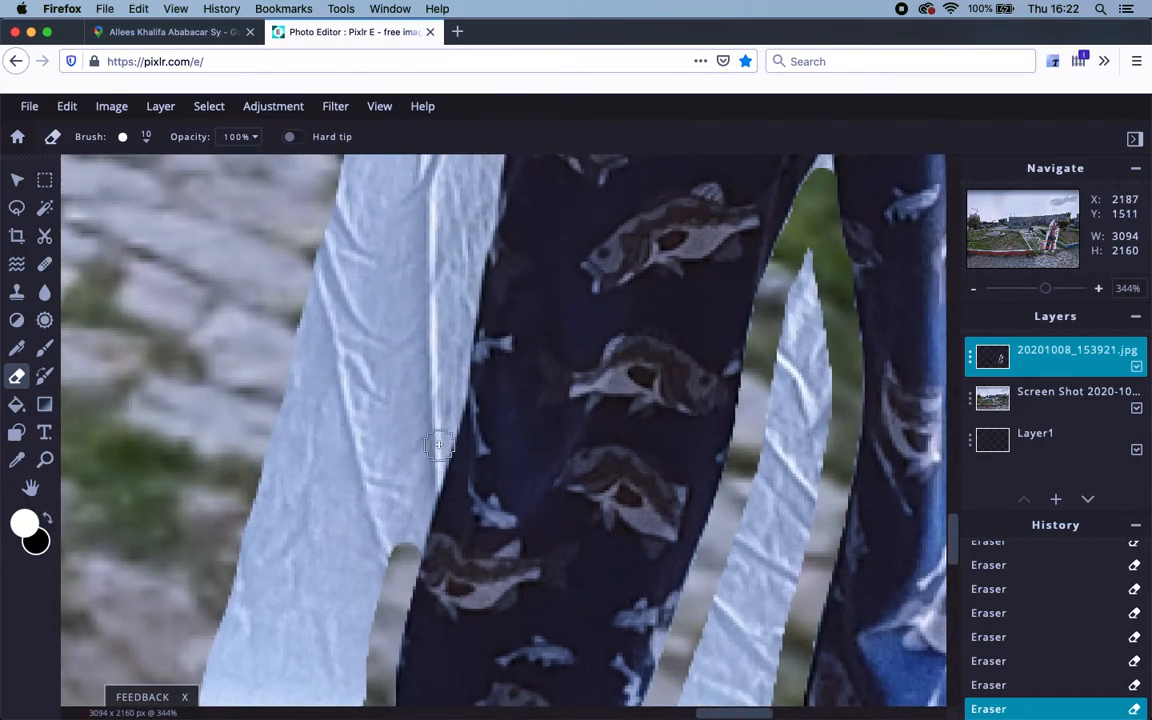
pyautogui.moveTo(443, 427)
pyautogui.mouseDown()
pyautogui.moveTo(474, 229)
pyautogui.moveTo(434, 200)
pyautogui.mouseUp()
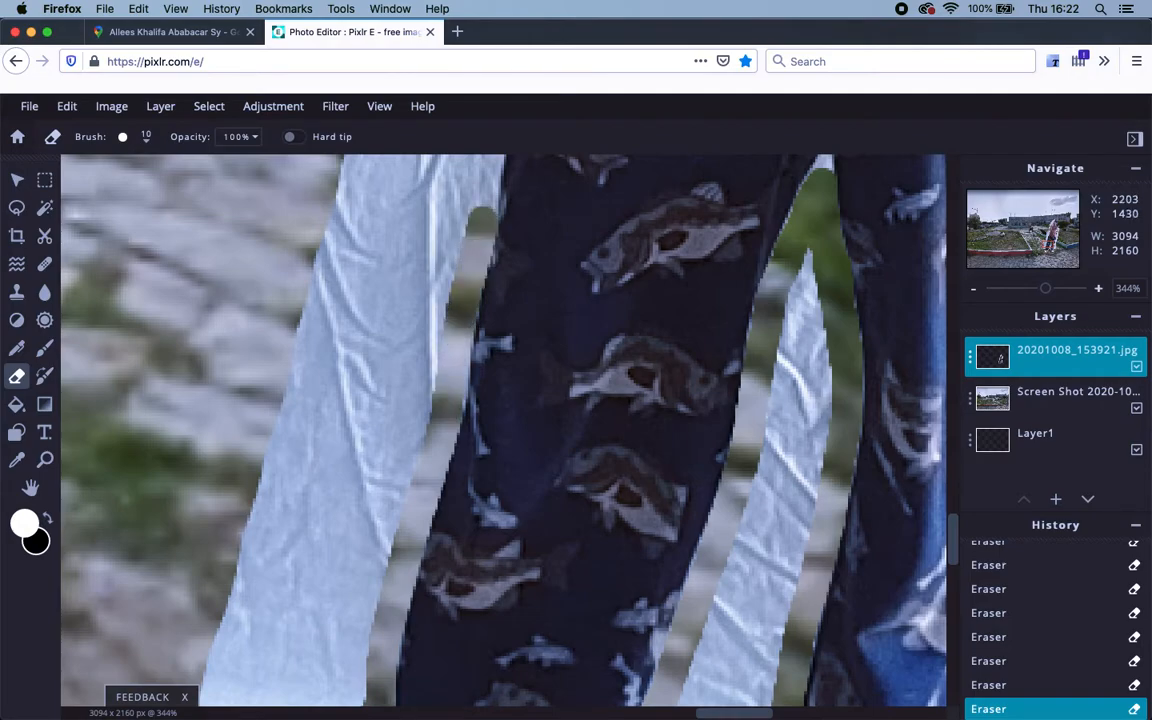
pyautogui.scroll(8, 434, 223)
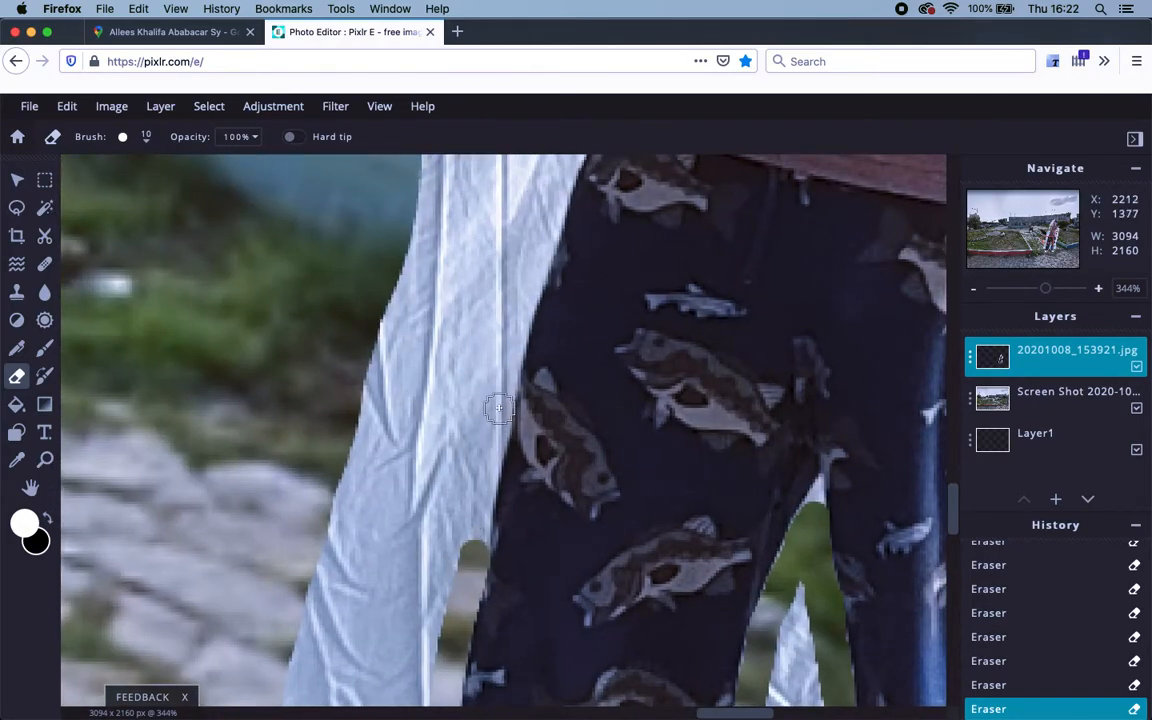
pyautogui.moveTo(499, 408); pyautogui.dragTo(497, 401)
pyautogui.moveTo(528, 278)
pyautogui.mouseDown()
pyautogui.moveTo(554, 189)
pyautogui.moveTo(483, 476)
pyautogui.mouseUp()
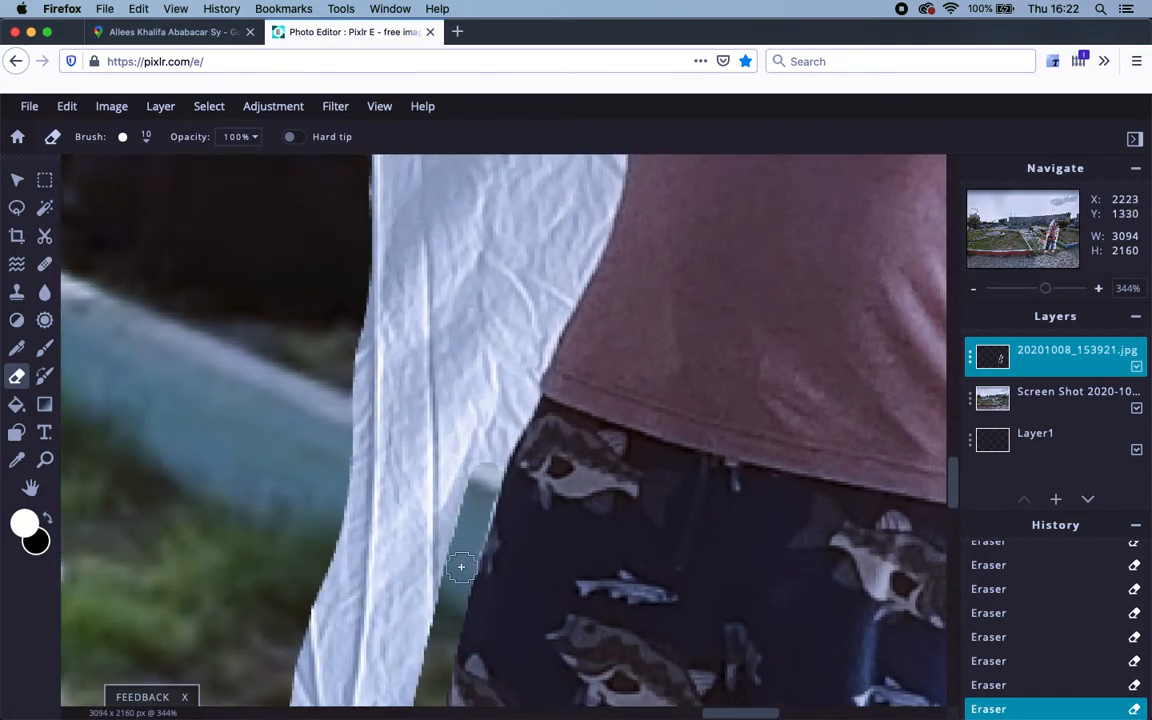
pyautogui.moveTo(478, 496)
pyautogui.mouseDown()
pyautogui.moveTo(490, 445)
pyautogui.moveTo(522, 401)
pyautogui.moveTo(524, 366)
pyautogui.mouseUp()
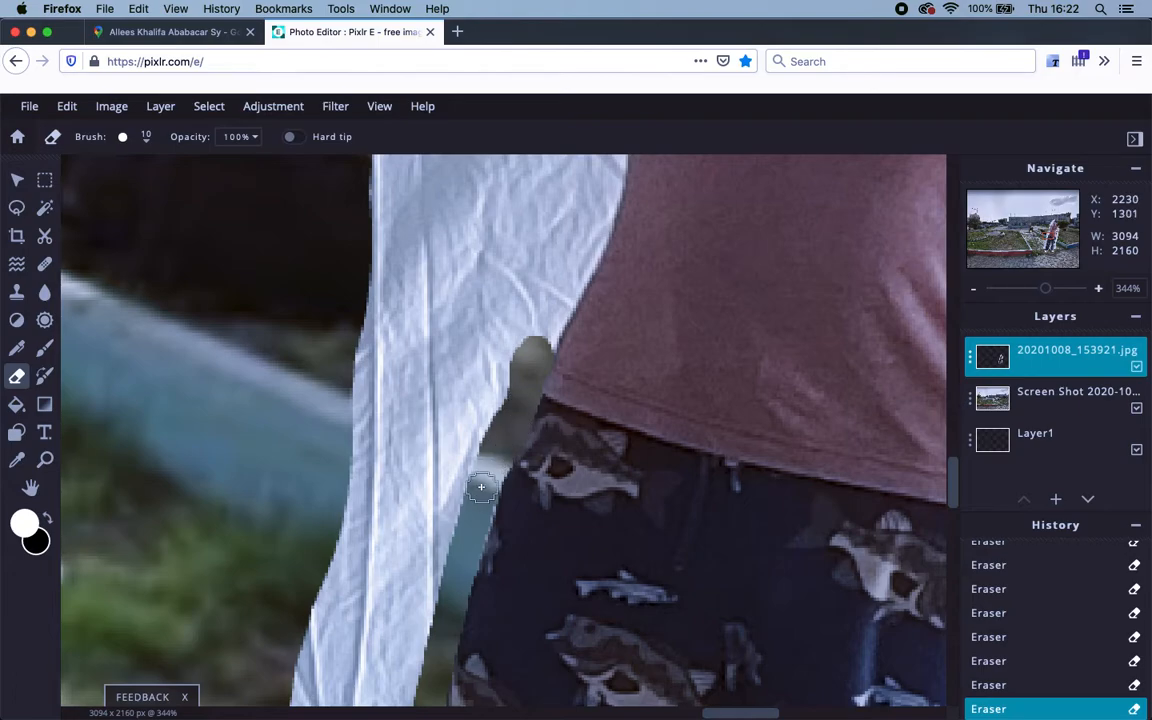
pyautogui.scroll(5, 535, 347)
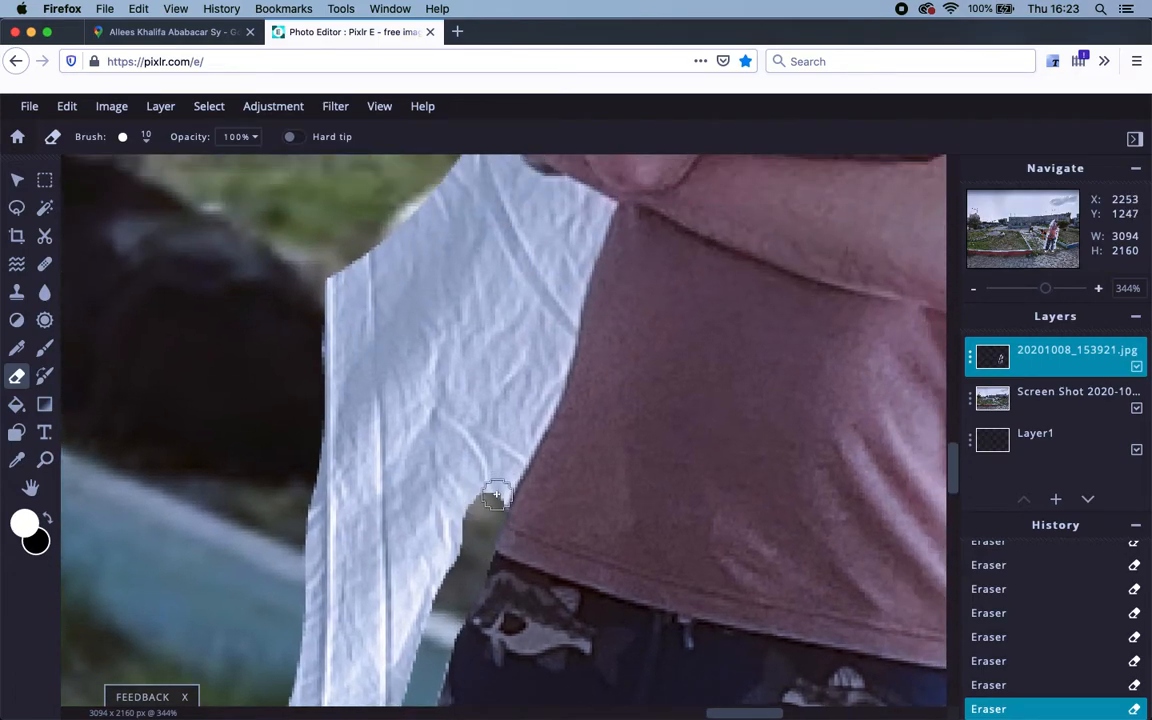
pyautogui.moveTo(496, 494)
pyautogui.mouseDown()
pyautogui.moveTo(543, 404)
pyautogui.moveTo(591, 223)
pyautogui.moveTo(575, 197)
pyautogui.moveTo(550, 188)
pyautogui.mouseUp()
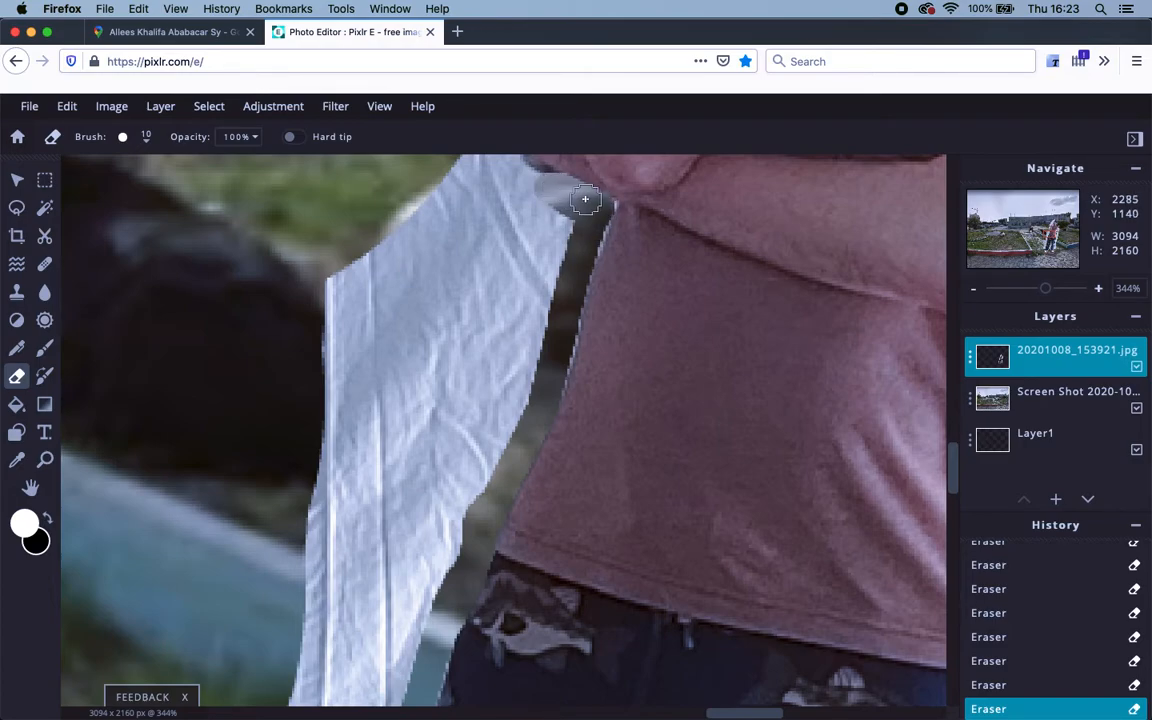
# Clean the erased edge by the shirt, then erase the white backdrop beside the elbow and upper arm.
pyautogui.moveTo(597, 224); pyautogui.dragTo(551, 384)
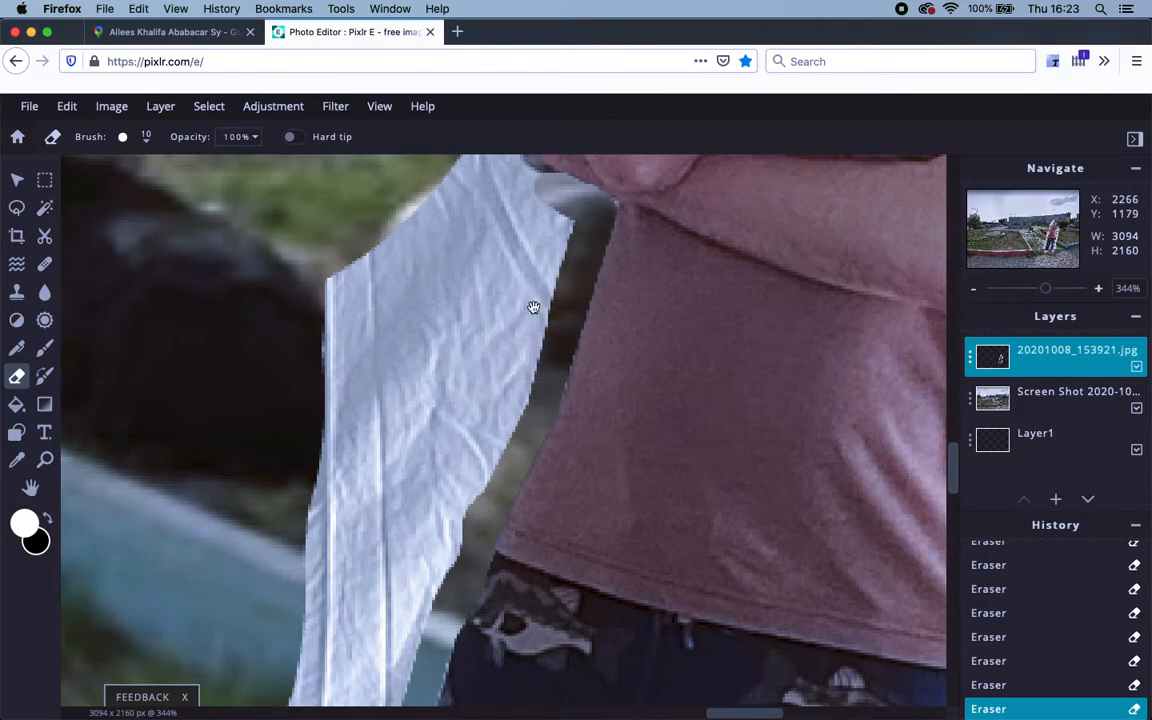
pyautogui.moveTo(533, 307); pyautogui.dragTo(571, 419)
pyautogui.moveTo(563, 329); pyautogui.dragTo(545, 511)
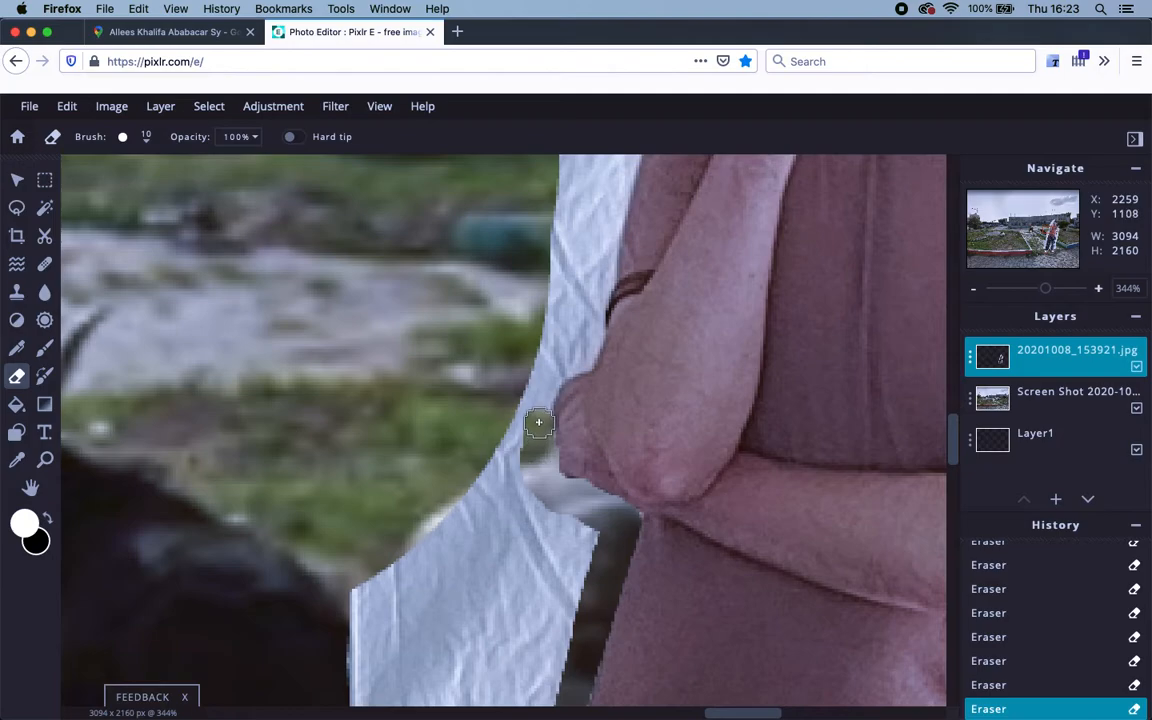
pyautogui.moveTo(538, 431)
pyautogui.mouseDown()
pyautogui.moveTo(543, 381)
pyautogui.moveTo(569, 357)
pyautogui.mouseUp()
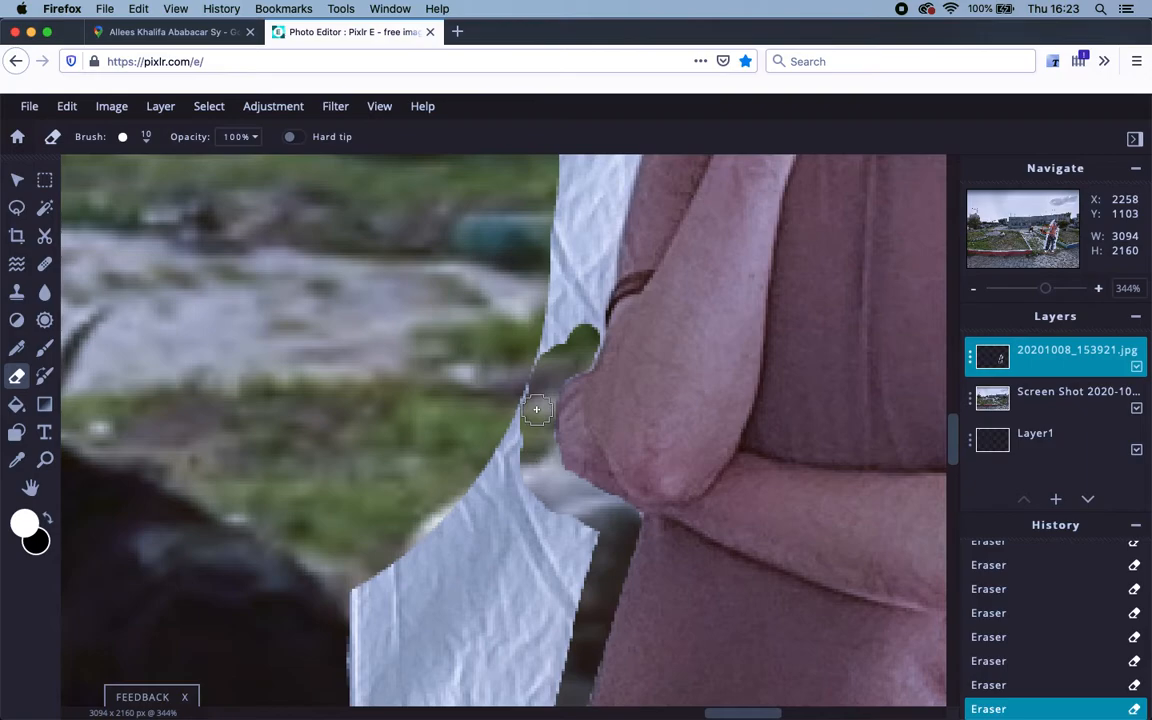
pyautogui.moveTo(555, 350)
pyautogui.mouseDown()
pyautogui.moveTo(534, 496)
pyautogui.moveTo(499, 579)
pyautogui.moveTo(523, 561)
pyautogui.moveTo(525, 587)
pyautogui.moveTo(537, 505)
pyautogui.mouseUp()
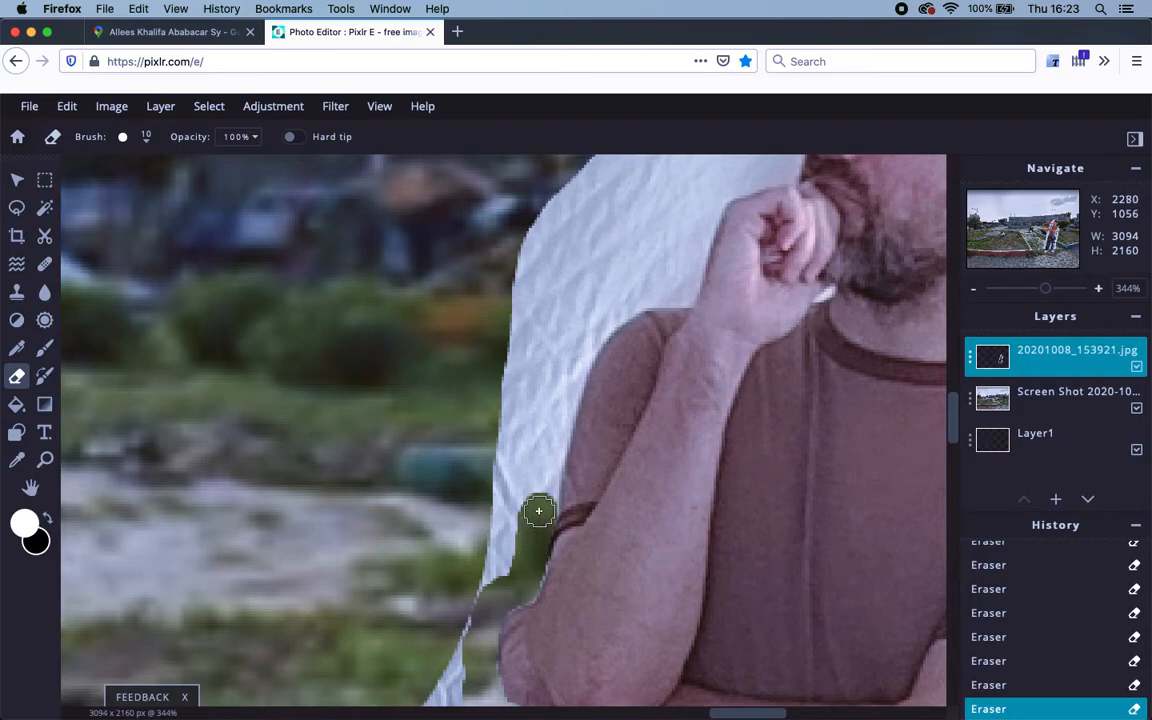
pyautogui.moveTo(545, 497)
pyautogui.mouseDown()
pyautogui.moveTo(548, 445)
pyautogui.moveTo(586, 342)
pyautogui.moveTo(630, 297)
pyautogui.moveTo(681, 292)
pyautogui.moveTo(713, 186)
pyautogui.moveTo(712, 204)
pyautogui.mouseUp()
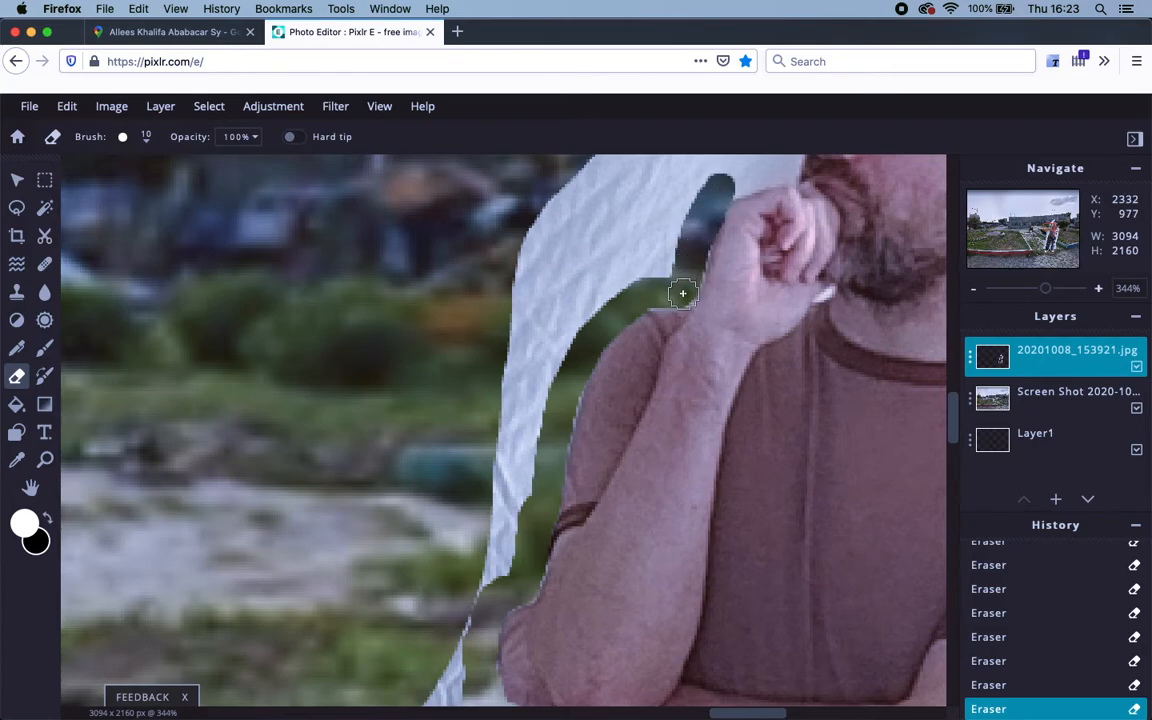
# Erase the white backdrop above the fist and the tip beside the hat, undoing one stray stroke.
pyautogui.moveTo(699, 214)
pyautogui.mouseDown()
pyautogui.moveTo(579, 406)
pyautogui.moveTo(633, 398)
pyautogui.mouseUp()
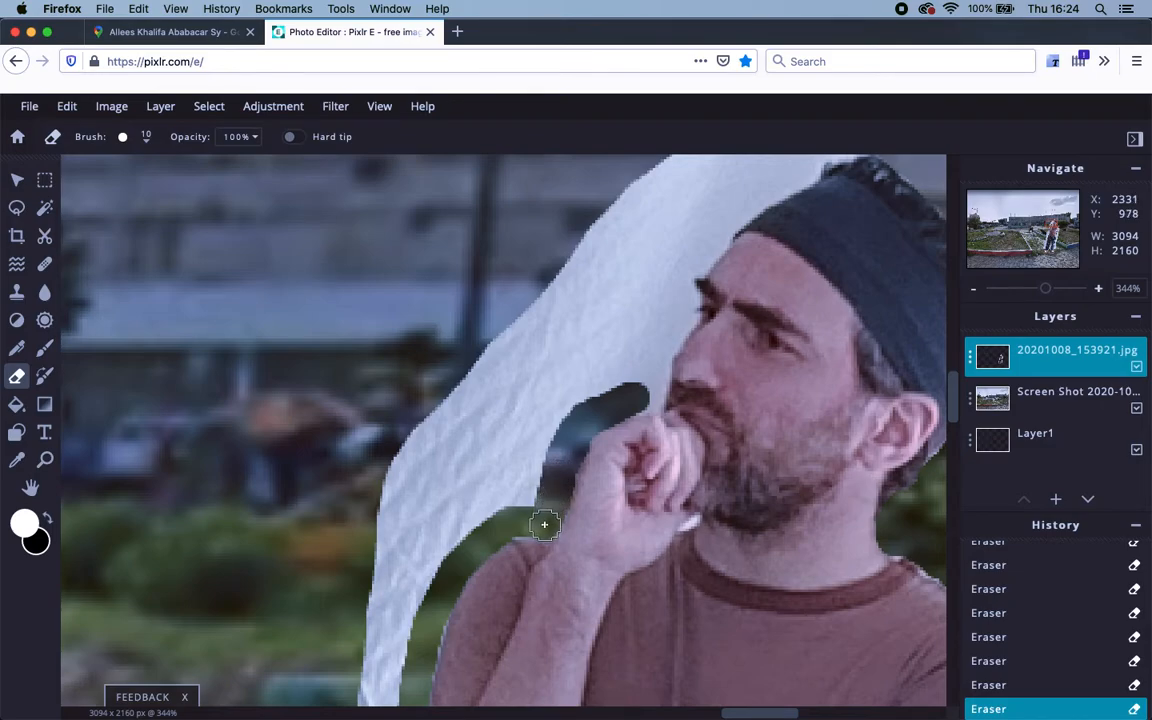
pyautogui.moveTo(544, 505); pyautogui.dragTo(620, 332)
pyautogui.moveTo(647, 292)
pyautogui.mouseDown()
pyautogui.moveTo(483, 506)
pyautogui.moveTo(498, 467)
pyautogui.moveTo(499, 507)
pyautogui.moveTo(512, 411)
pyautogui.moveTo(514, 458)
pyautogui.moveTo(540, 381)
pyautogui.moveTo(551, 388)
pyautogui.mouseUp()
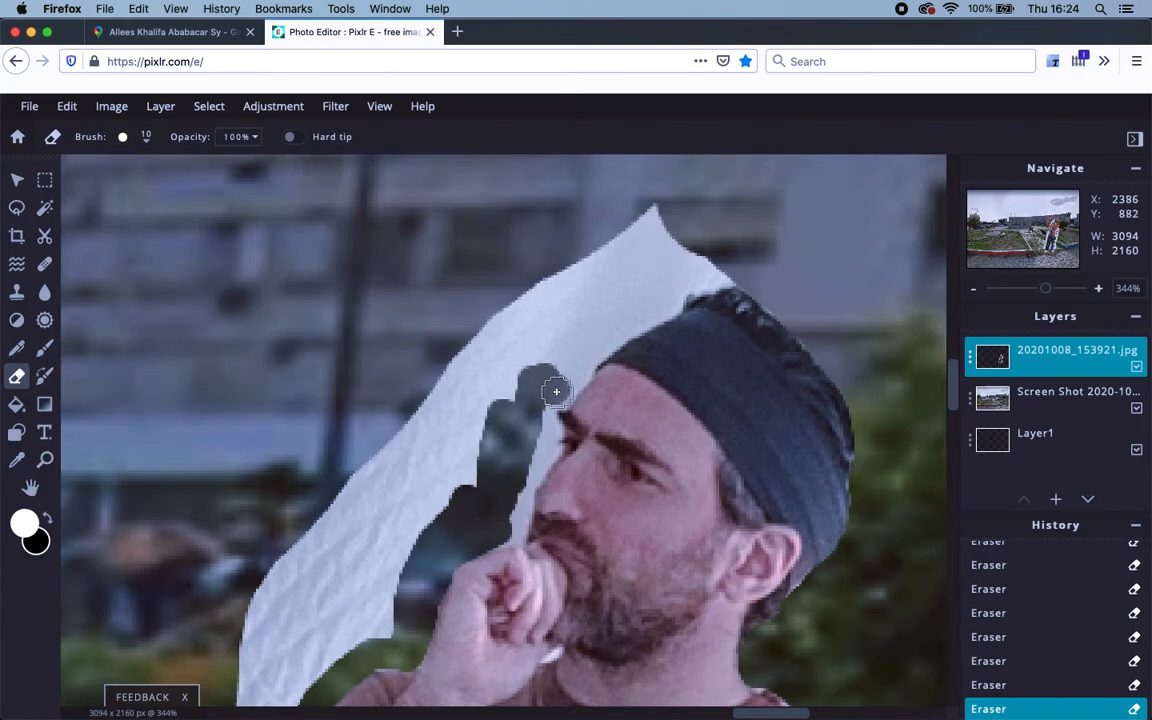
pyautogui.click(581, 365)
pyautogui.click(599, 345)
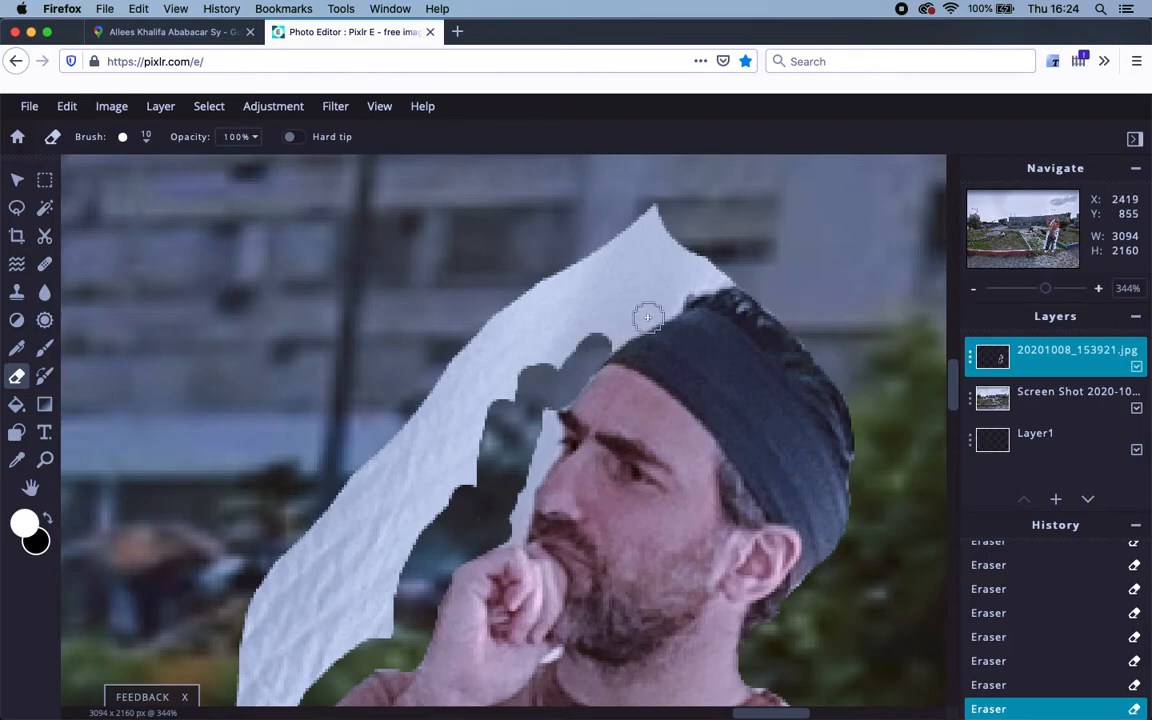
pyautogui.press('super+z')
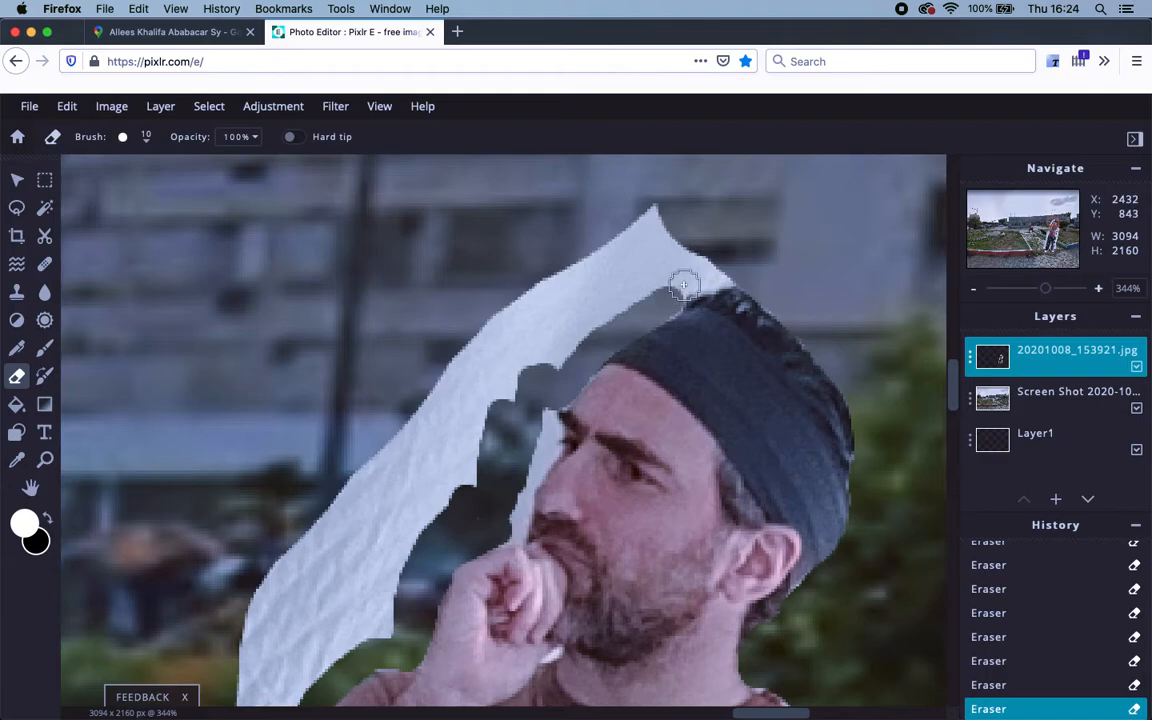
pyautogui.moveTo(692, 280); pyautogui.dragTo(737, 270)
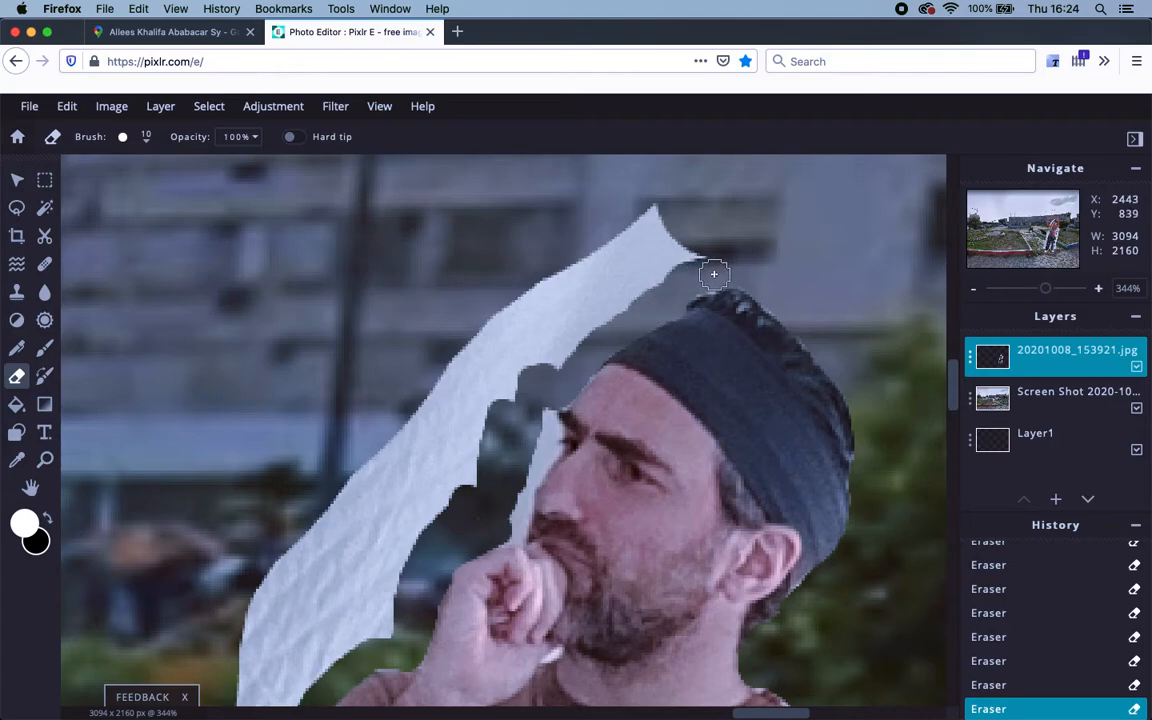
pyautogui.moveTo(691, 285)
pyautogui.mouseDown()
pyautogui.moveTo(701, 249)
pyautogui.moveTo(624, 292)
pyautogui.moveTo(667, 229)
pyautogui.moveTo(596, 267)
pyautogui.moveTo(618, 268)
pyautogui.moveTo(573, 316)
pyautogui.moveTo(610, 300)
pyautogui.moveTo(583, 325)
pyautogui.mouseUp()
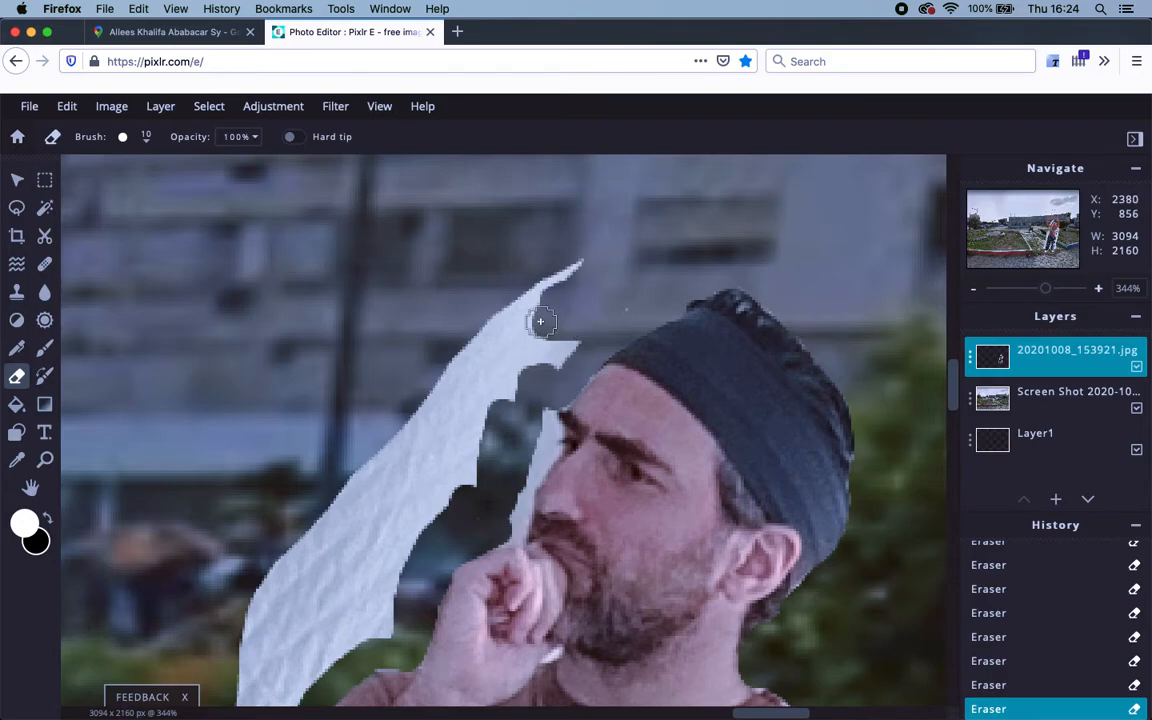
# Enlarge the eraser brush to 58 px and erase large white areas near the face.
pyautogui.click(144, 138)
pyautogui.moveTo(133, 202); pyautogui.dragTo(137, 194)
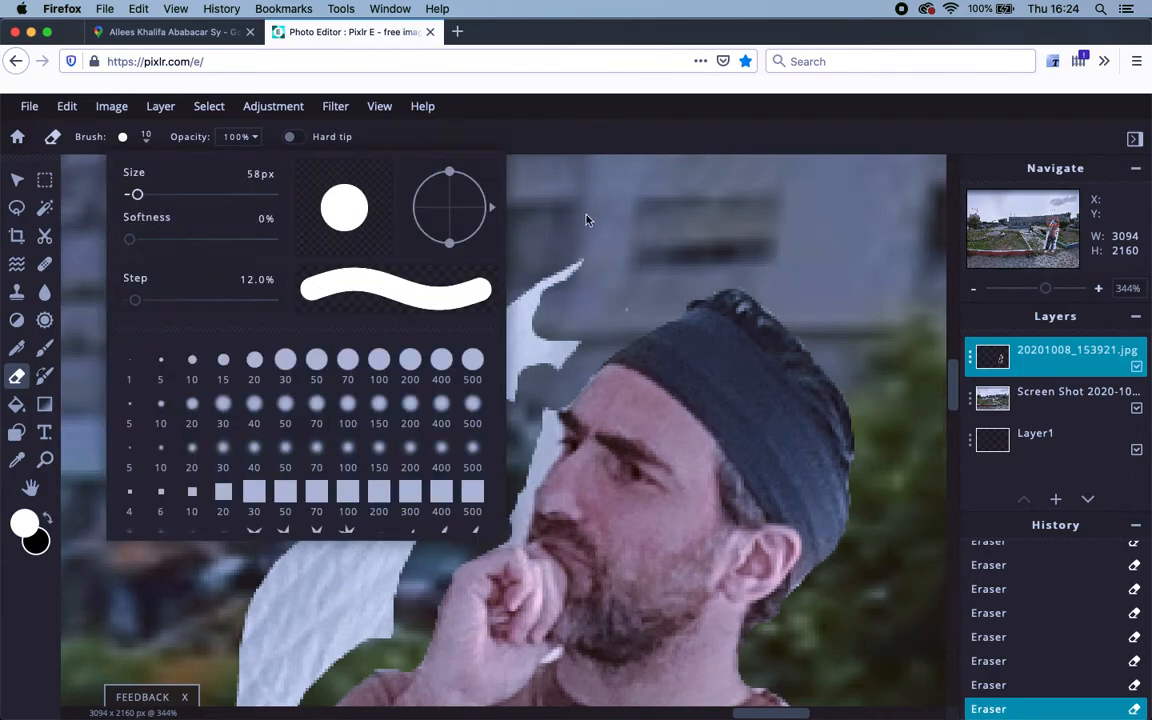
pyautogui.moveTo(643, 228)
pyautogui.mouseDown()
pyautogui.moveTo(517, 297)
pyautogui.moveTo(442, 369)
pyautogui.moveTo(409, 416)
pyautogui.moveTo(401, 459)
pyautogui.moveTo(349, 527)
pyautogui.moveTo(329, 573)
pyautogui.mouseUp()
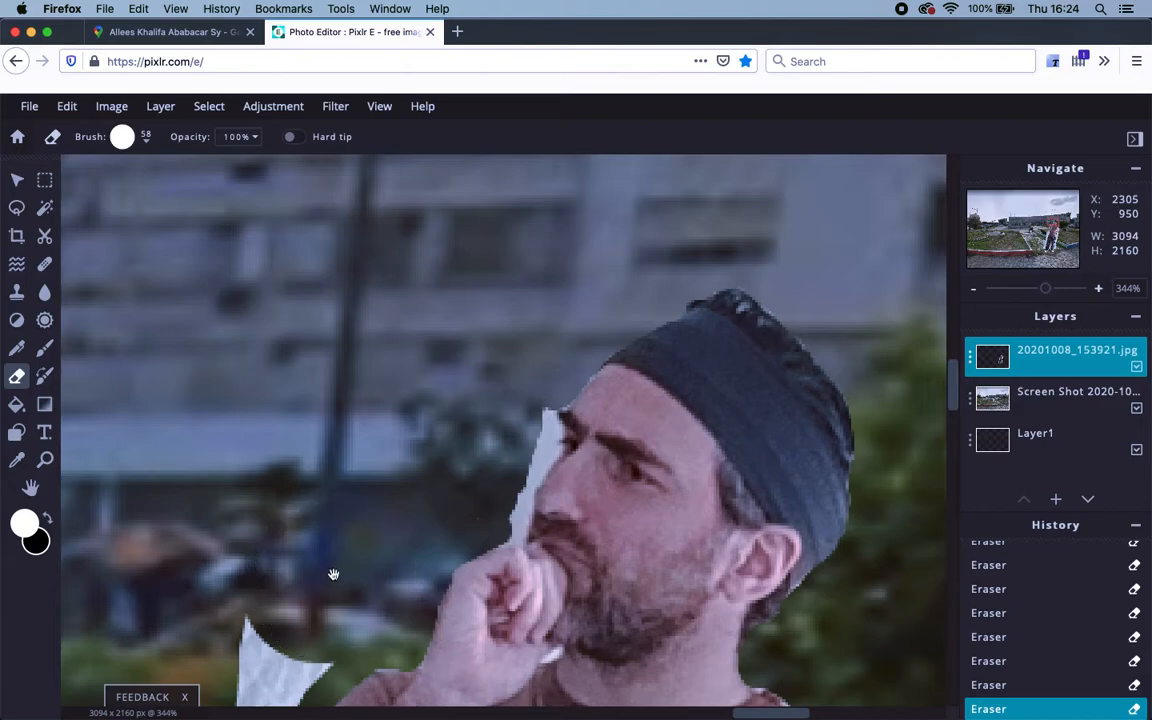
# Erase the white strip beside the arm and down along the shirt.
pyautogui.scroll(-1, 375, 496)
pyautogui.scroll(-10, 375, 496)
pyautogui.hscroll(-5, 375, 496)
pyautogui.moveTo(442, 334)
pyautogui.mouseDown()
pyautogui.moveTo(387, 432)
pyautogui.moveTo(333, 585)
pyautogui.mouseUp()
pyautogui.scroll(-10, 333, 585)
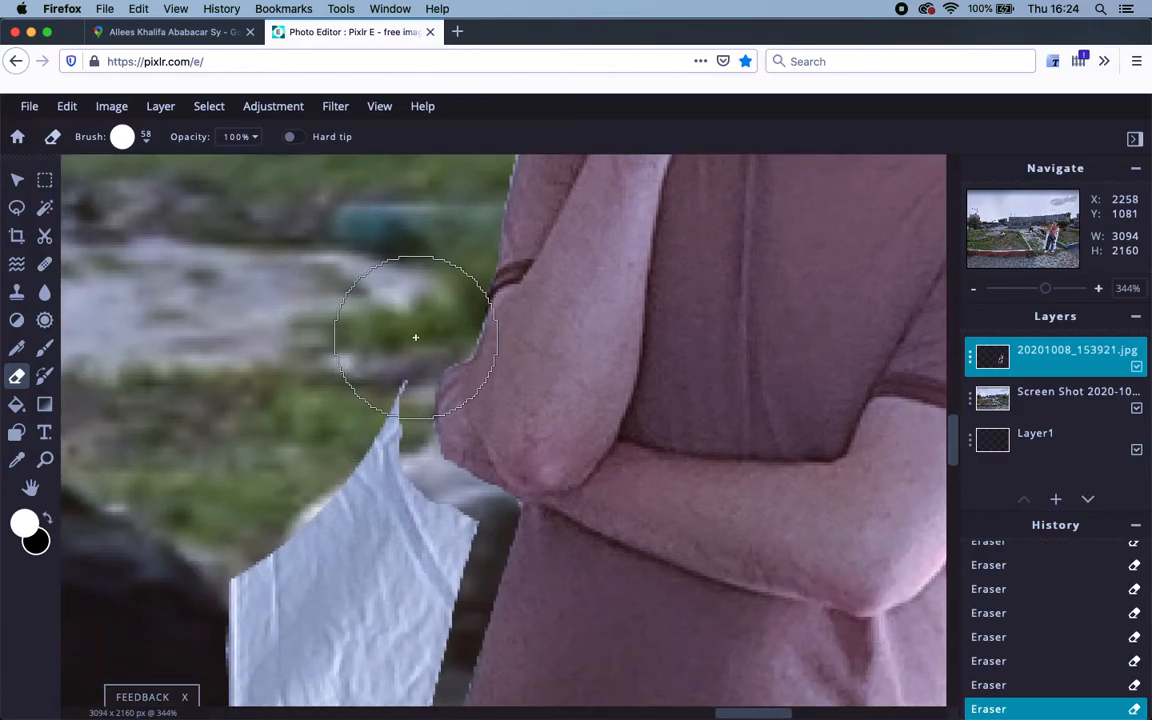
pyautogui.moveTo(327, 398)
pyautogui.mouseDown()
pyautogui.moveTo(331, 566)
pyautogui.moveTo(361, 563)
pyautogui.moveTo(373, 527)
pyautogui.moveTo(387, 550)
pyautogui.moveTo(405, 543)
pyautogui.moveTo(385, 599)
pyautogui.moveTo(316, 637)
pyautogui.moveTo(255, 585)
pyautogui.moveTo(263, 554)
pyautogui.moveTo(460, 216)
pyautogui.mouseUp()
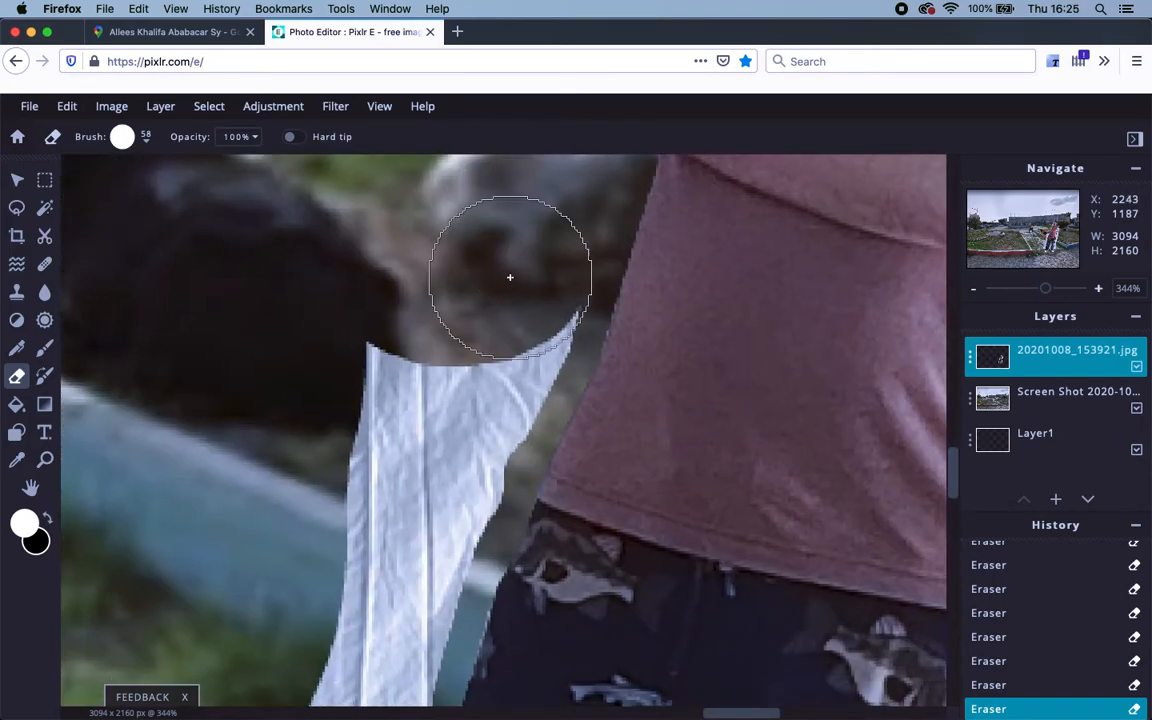
pyautogui.moveTo(519, 279)
pyautogui.mouseDown()
pyautogui.moveTo(389, 437)
pyautogui.moveTo(357, 341)
pyautogui.moveTo(375, 440)
pyautogui.moveTo(394, 467)
pyautogui.moveTo(436, 439)
pyautogui.moveTo(489, 343)
pyautogui.mouseUp()
pyautogui.moveTo(362, 518)
pyautogui.mouseDown()
pyautogui.moveTo(356, 263)
pyautogui.moveTo(409, 219)
pyautogui.mouseUp()
pyautogui.moveTo(486, 180)
pyautogui.mouseDown()
pyautogui.moveTo(393, 344)
pyautogui.moveTo(390, 380)
pyautogui.moveTo(435, 303)
pyautogui.moveTo(367, 528)
pyautogui.moveTo(385, 498)
pyautogui.moveTo(371, 598)
pyautogui.moveTo(346, 648)
pyautogui.mouseUp()
pyautogui.moveTo(347, 604); pyautogui.dragTo(385, 340)
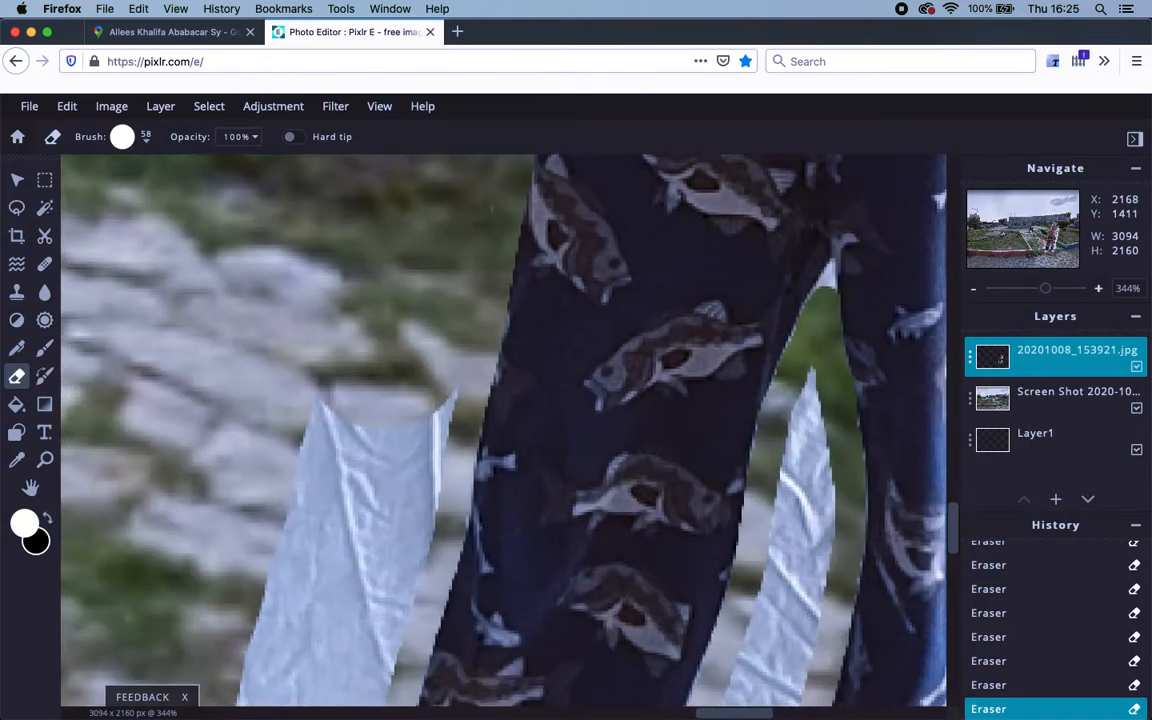
pyautogui.moveTo(390, 413)
pyautogui.mouseDown()
pyautogui.moveTo(336, 591)
pyautogui.moveTo(374, 328)
pyautogui.moveTo(404, 193)
pyautogui.mouseUp()
pyautogui.moveTo(386, 303)
pyautogui.mouseDown()
pyautogui.moveTo(383, 322)
pyautogui.moveTo(355, 325)
pyautogui.moveTo(330, 498)
pyautogui.moveTo(352, 417)
pyautogui.moveTo(362, 433)
pyautogui.moveTo(345, 481)
pyautogui.moveTo(355, 563)
pyautogui.moveTo(307, 589)
pyautogui.moveTo(275, 586)
pyautogui.moveTo(316, 363)
pyautogui.moveTo(300, 237)
pyautogui.mouseUp()
# Erase the wooden bench beside the shoe and the brown brick patch at the top right.
pyautogui.moveTo(320, 300)
pyautogui.mouseDown()
pyautogui.moveTo(314, 368)
pyautogui.moveTo(296, 393)
pyautogui.moveTo(314, 560)
pyautogui.moveTo(342, 522)
pyautogui.moveTo(421, 606)
pyautogui.moveTo(733, 602)
pyautogui.moveTo(774, 563)
pyautogui.moveTo(463, 584)
pyautogui.moveTo(637, 592)
pyautogui.moveTo(635, 561)
pyautogui.moveTo(669, 530)
pyautogui.moveTo(781, 504)
pyautogui.moveTo(837, 371)
pyautogui.mouseUp()
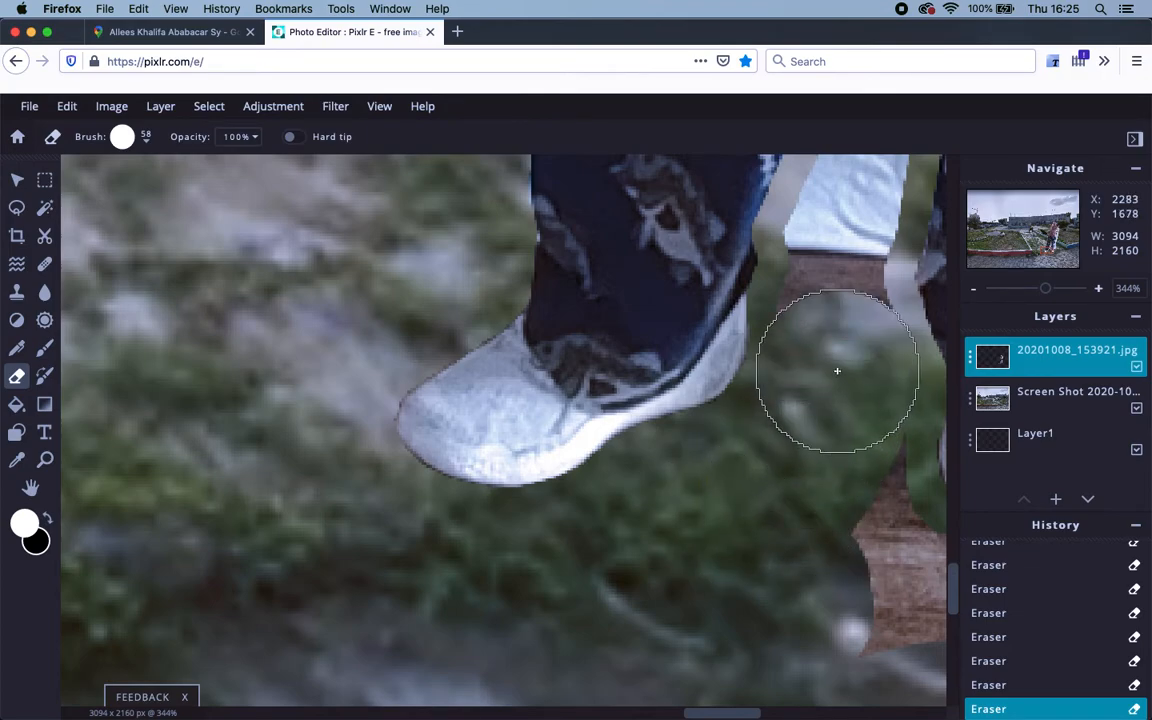
pyautogui.moveTo(794, 478); pyautogui.dragTo(572, 350)
pyautogui.moveTo(678, 472)
pyautogui.mouseDown()
pyautogui.moveTo(738, 504)
pyautogui.moveTo(805, 514)
pyautogui.mouseUp()
pyautogui.hscroll(5, 676, 450)
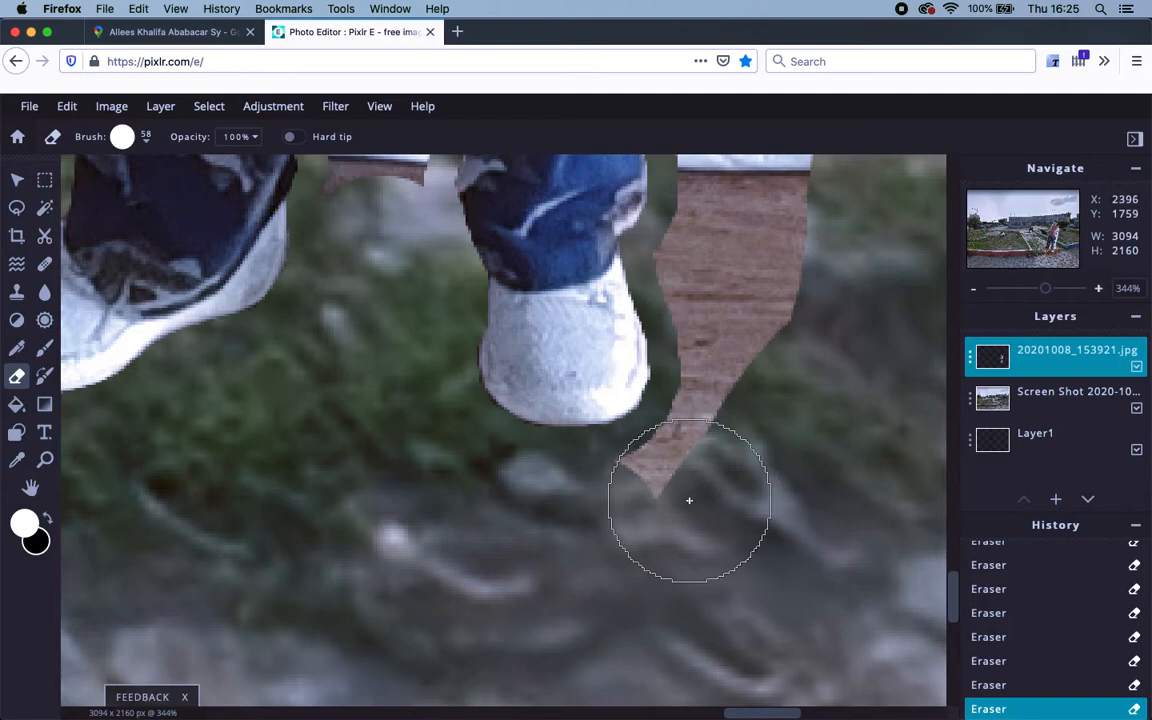
pyautogui.moveTo(689, 500); pyautogui.dragTo(752, 392)
pyautogui.moveTo(746, 330)
pyautogui.mouseDown()
pyautogui.moveTo(733, 257)
pyautogui.moveTo(764, 244)
pyautogui.moveTo(713, 290)
pyautogui.moveTo(558, 563)
pyautogui.mouseUp()
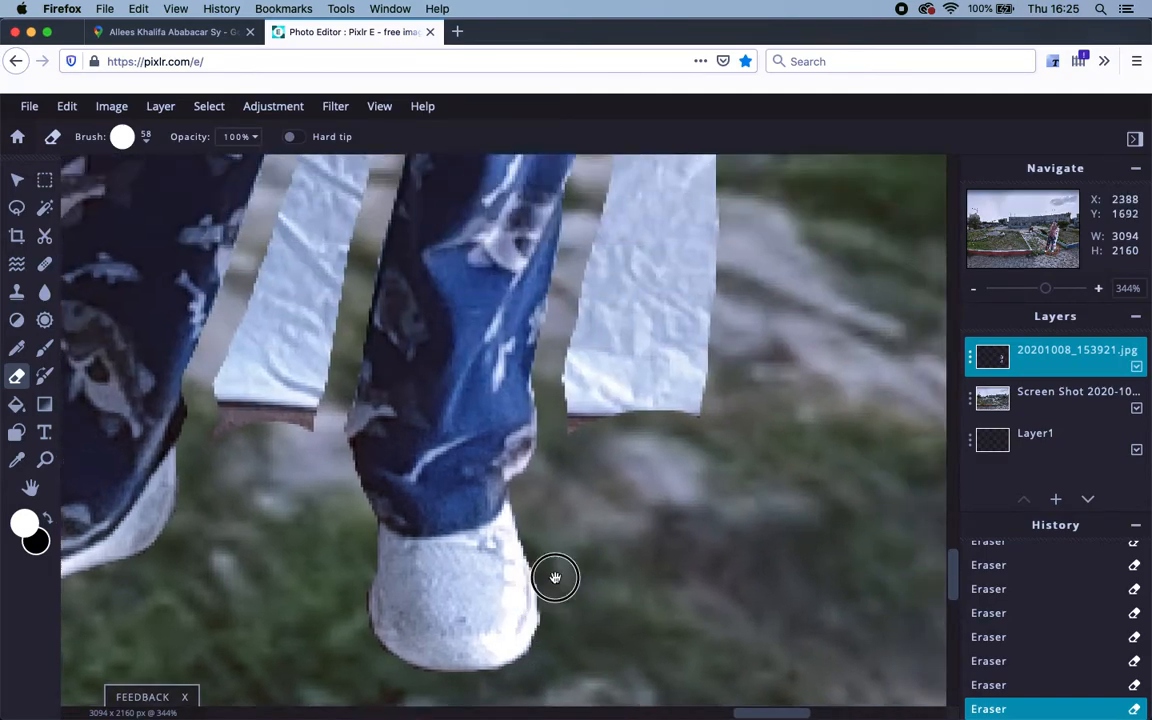
# Erase the white paper strip along the leg from the bottom up to the shirt.
pyautogui.moveTo(598, 520)
pyautogui.mouseDown()
pyautogui.moveTo(632, 353)
pyautogui.moveTo(628, 388)
pyautogui.moveTo(662, 298)
pyautogui.moveTo(662, 243)
pyautogui.moveTo(658, 285)
pyautogui.mouseUp()
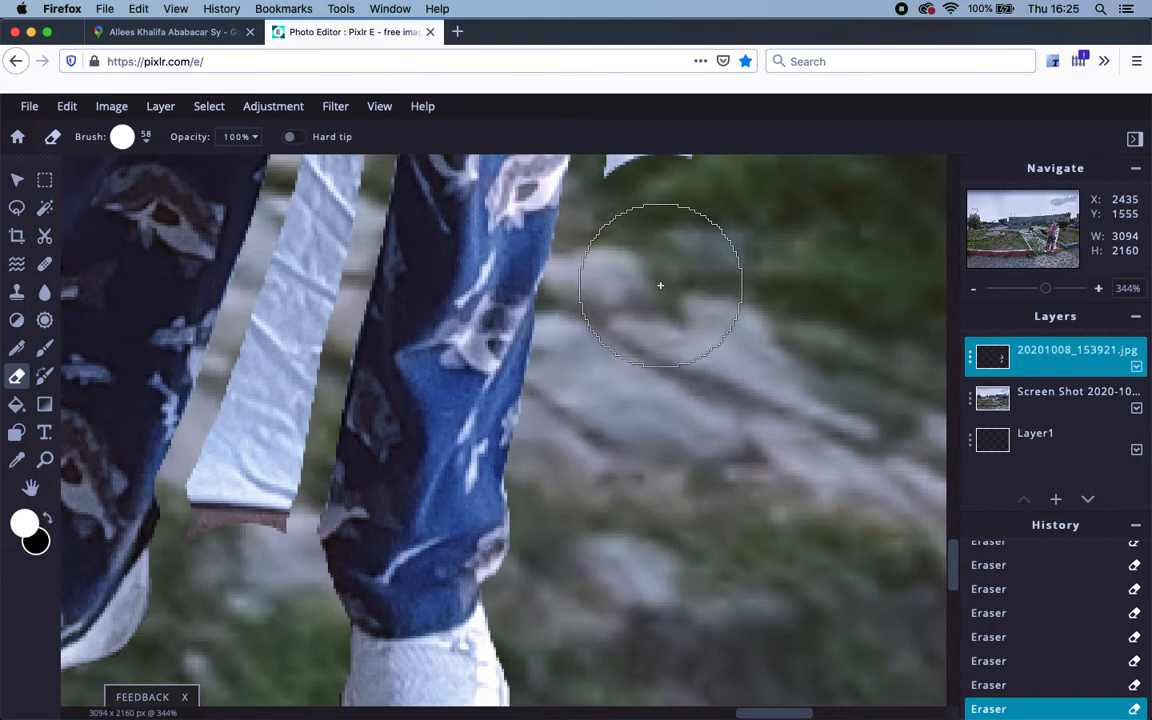
pyautogui.scroll(5, 645, 365)
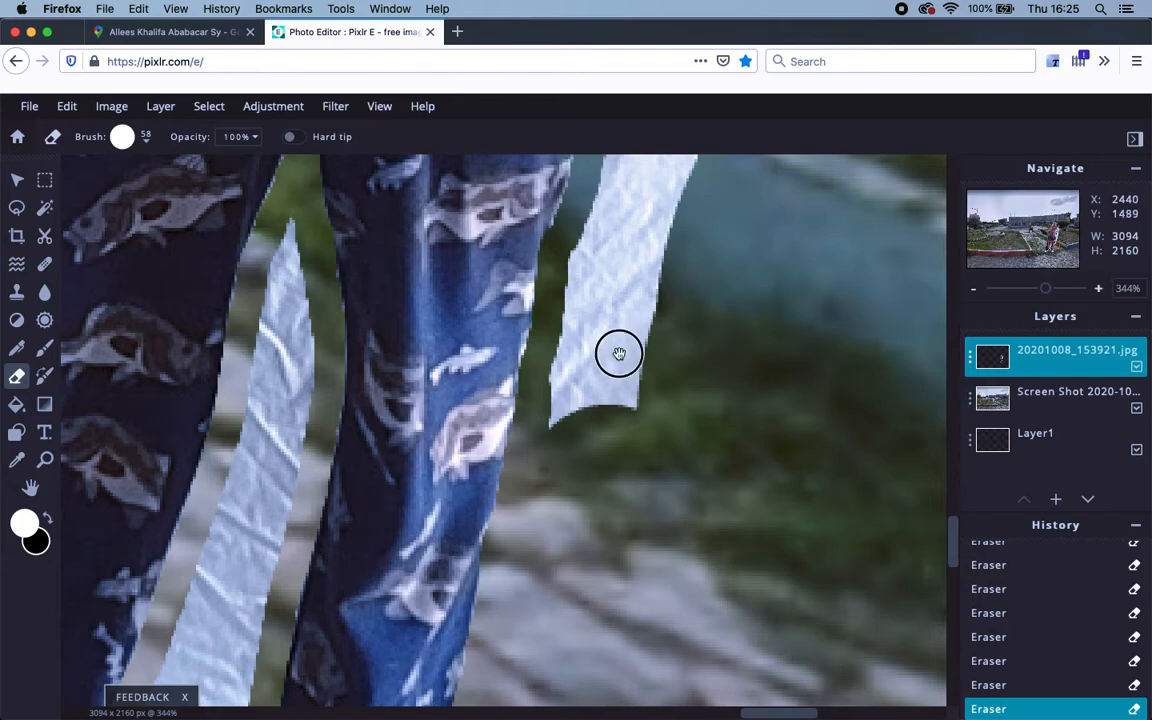
pyautogui.scroll(3, 617, 352)
pyautogui.moveTo(560, 561)
pyautogui.mouseDown()
pyautogui.moveTo(630, 273)
pyautogui.moveTo(655, 224)
pyautogui.mouseUp()
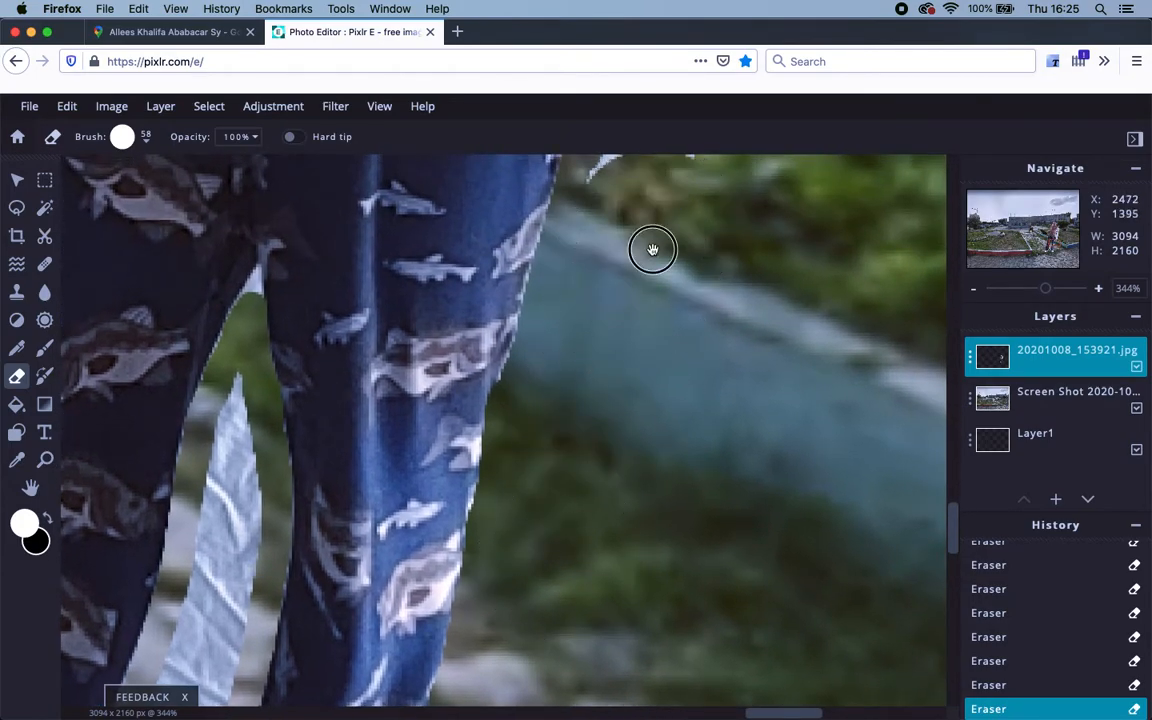
pyautogui.scroll(5, 651, 247)
pyautogui.moveTo(537, 571)
pyautogui.mouseDown()
pyautogui.moveTo(588, 417)
pyautogui.moveTo(586, 263)
pyautogui.mouseUp()
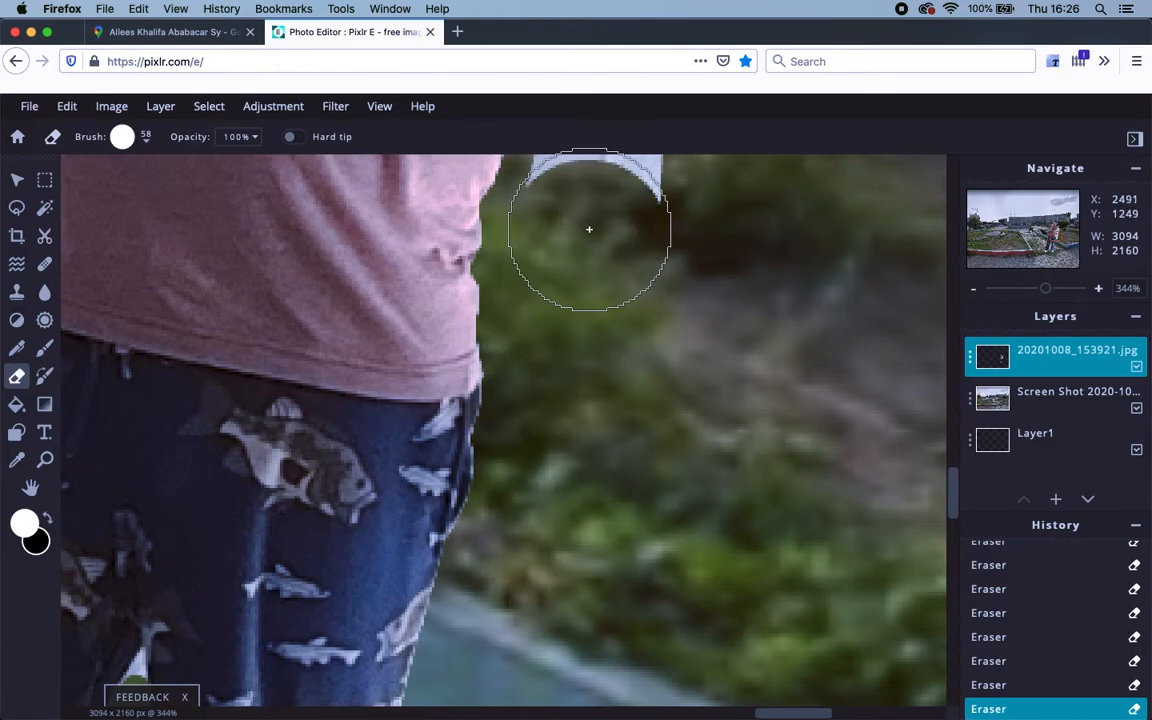
pyautogui.scroll(5, 586, 249)
pyautogui.moveTo(520, 556)
pyautogui.mouseDown()
pyautogui.moveTo(549, 425)
pyautogui.moveTo(606, 286)
pyautogui.mouseUp()
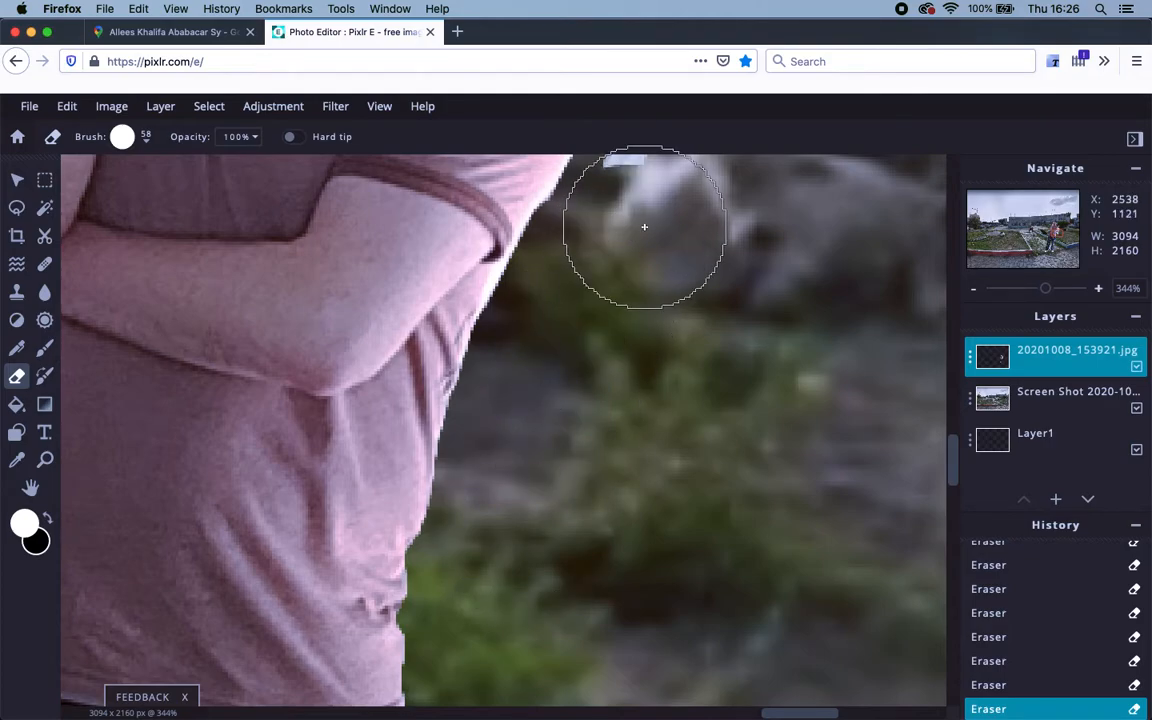
pyautogui.scroll(8, 571, 368)
pyautogui.moveTo(529, 441)
pyautogui.mouseDown()
pyautogui.moveTo(537, 370)
pyautogui.moveTo(512, 262)
pyautogui.moveTo(480, 525)
pyautogui.moveTo(630, 489)
pyautogui.moveTo(743, 550)
pyautogui.moveTo(675, 499)
pyautogui.mouseUp()
# Pan down to the trouser legs to show the white strip's bottom end.
pyautogui.scroll(-5, 743, 537)
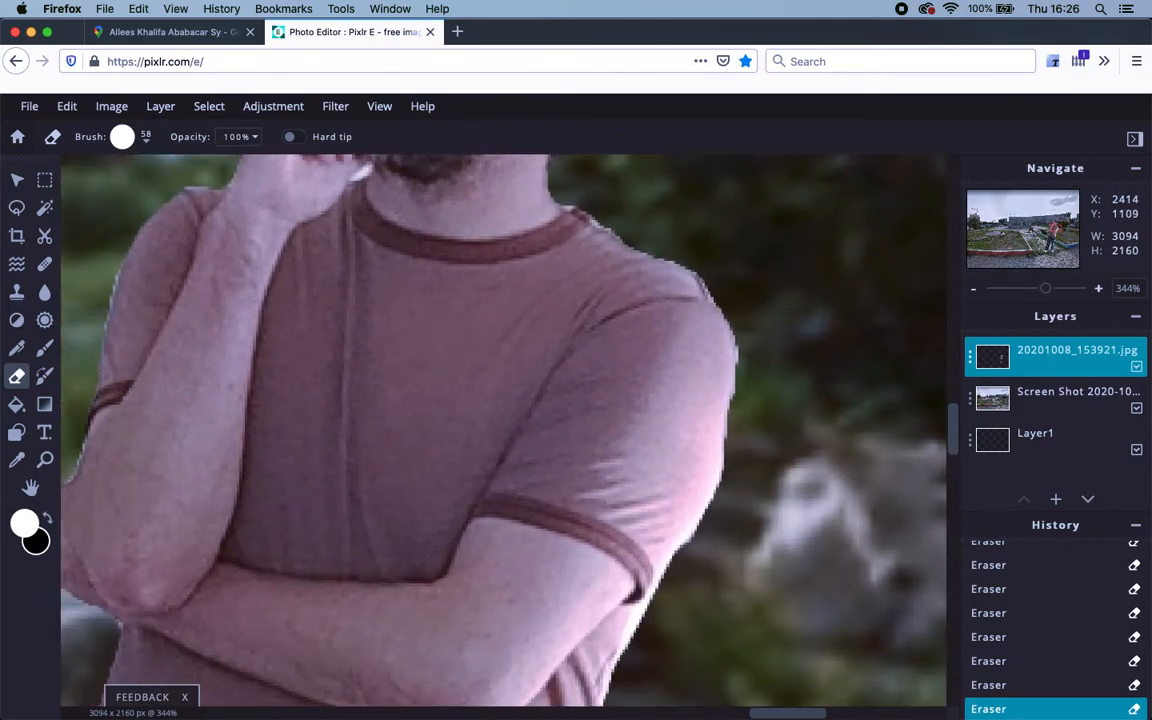
pyautogui.scroll(-8, 444, 534)
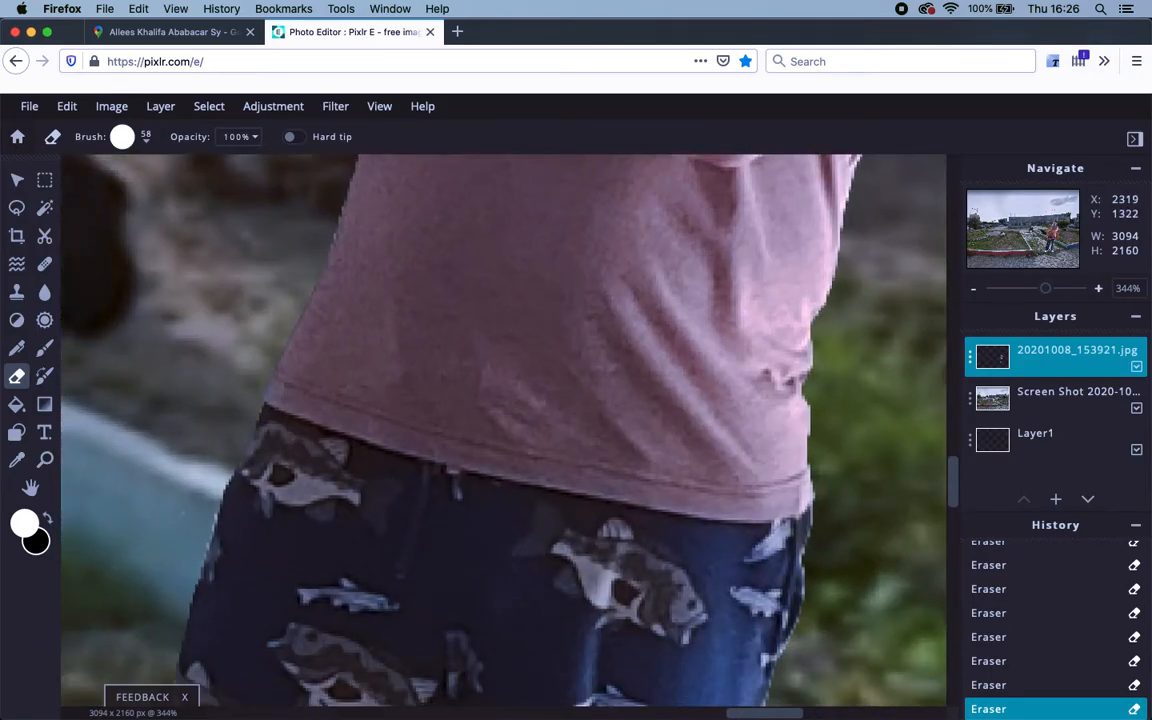
pyautogui.moveTo(448, 552); pyautogui.dragTo(550, 192)
pyautogui.moveTo(509, 483); pyautogui.dragTo(497, 283)
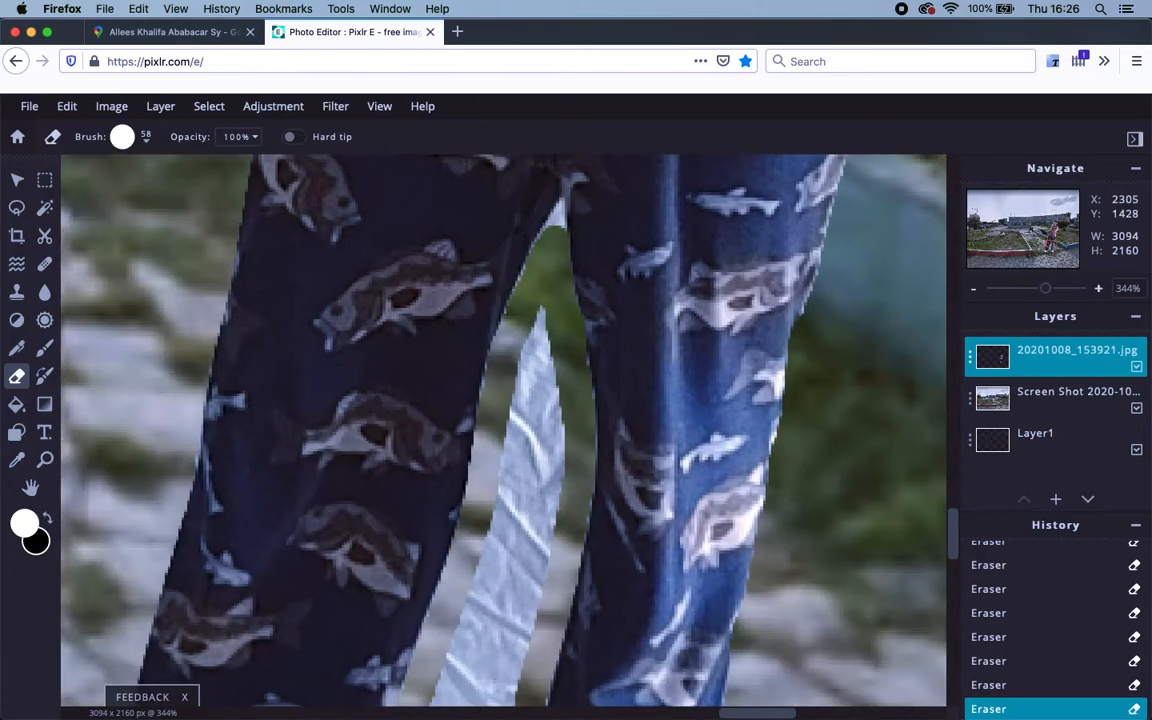
pyautogui.moveTo(482, 575); pyautogui.dragTo(467, 344)
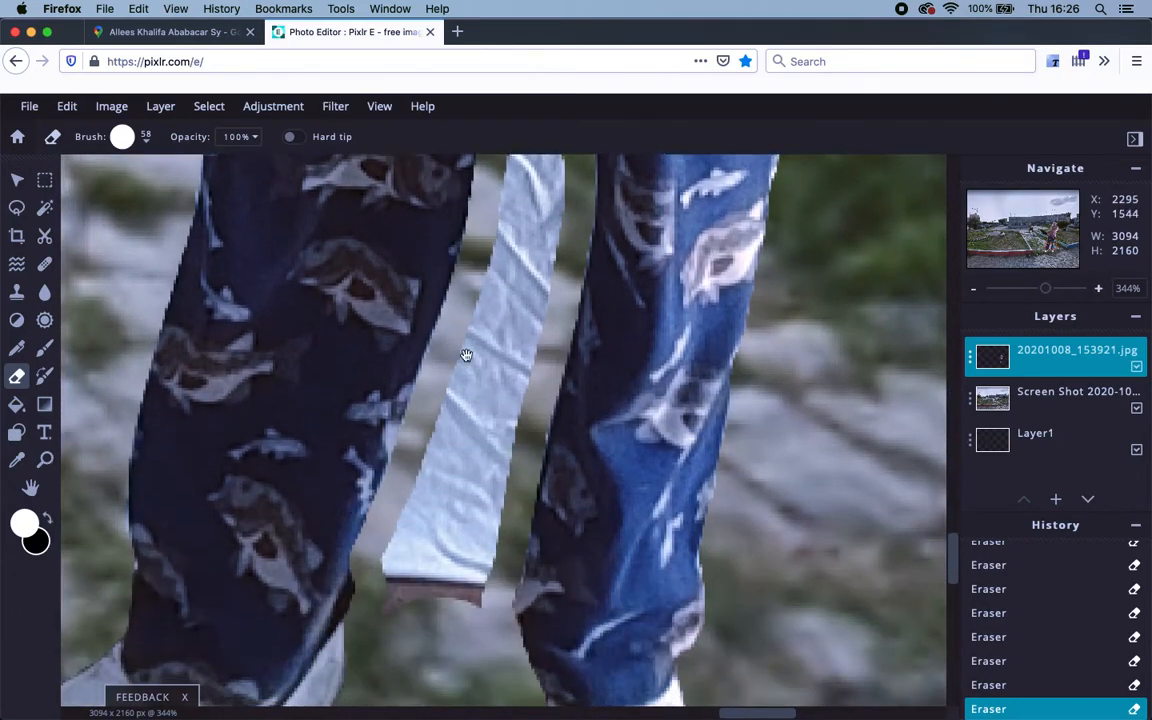
# Shrink the eraser to 24 px and erase the white strip between the man's legs.
pyautogui.click(147, 139)
pyautogui.moveTo(139, 197); pyautogui.dragTo(133, 196)
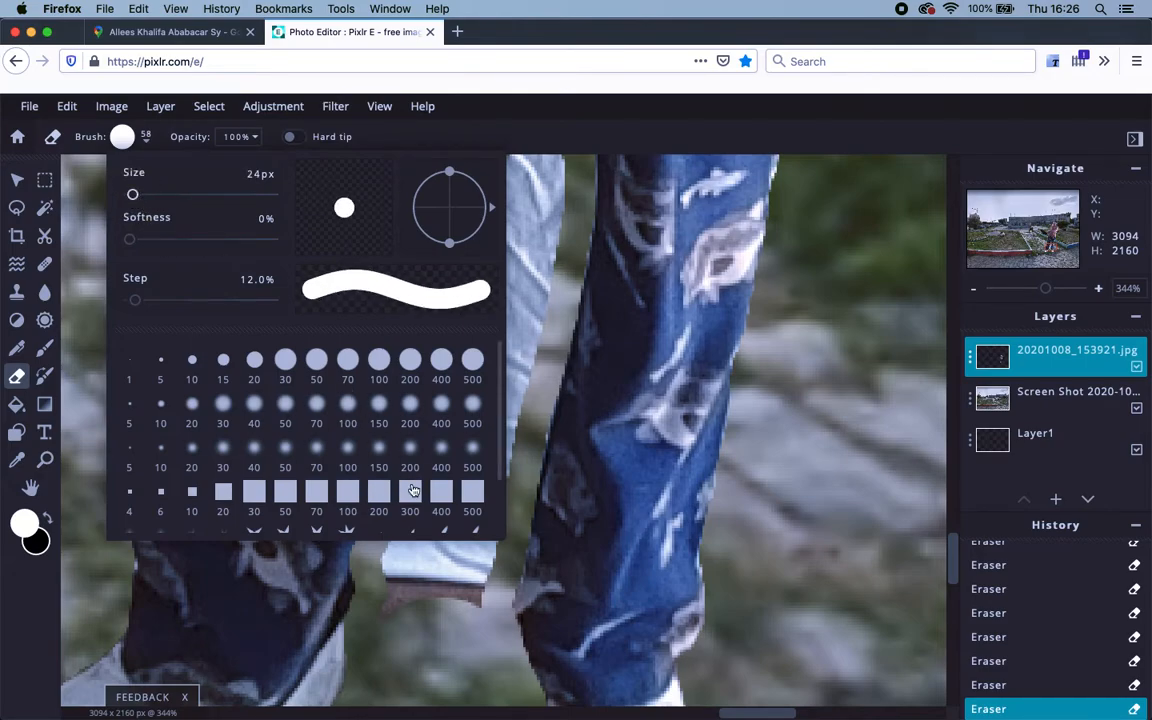
pyautogui.click(417, 571)
pyautogui.moveTo(422, 579)
pyautogui.mouseDown()
pyautogui.moveTo(411, 560)
pyautogui.moveTo(419, 535)
pyautogui.moveTo(437, 599)
pyautogui.moveTo(462, 554)
pyautogui.moveTo(492, 392)
pyautogui.moveTo(478, 300)
pyautogui.moveTo(531, 257)
pyautogui.moveTo(466, 285)
pyautogui.moveTo(442, 468)
pyautogui.moveTo(451, 457)
pyautogui.mouseUp()
pyautogui.moveTo(523, 236)
pyautogui.mouseDown()
pyautogui.moveTo(463, 591)
pyautogui.moveTo(458, 548)
pyautogui.moveTo(483, 416)
pyautogui.moveTo(476, 459)
pyautogui.mouseUp()
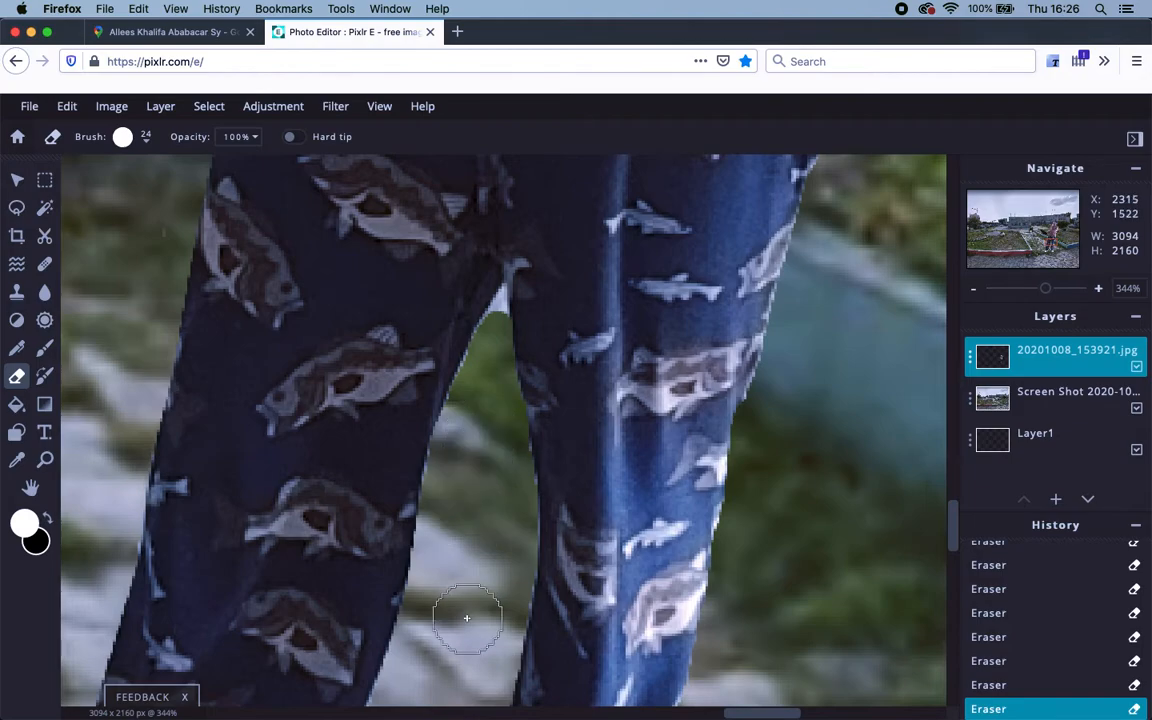
# Reduce the eraser brush size to 4 px for fine edges.
pyautogui.click(147, 137)
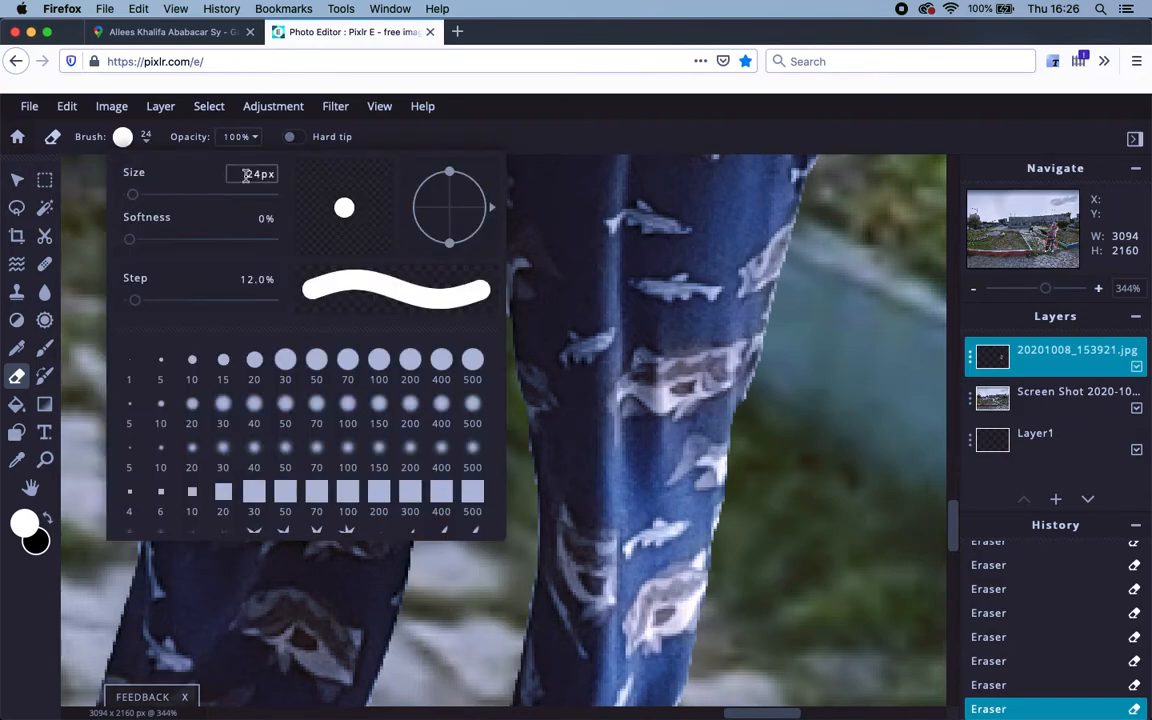
pyautogui.write('4')
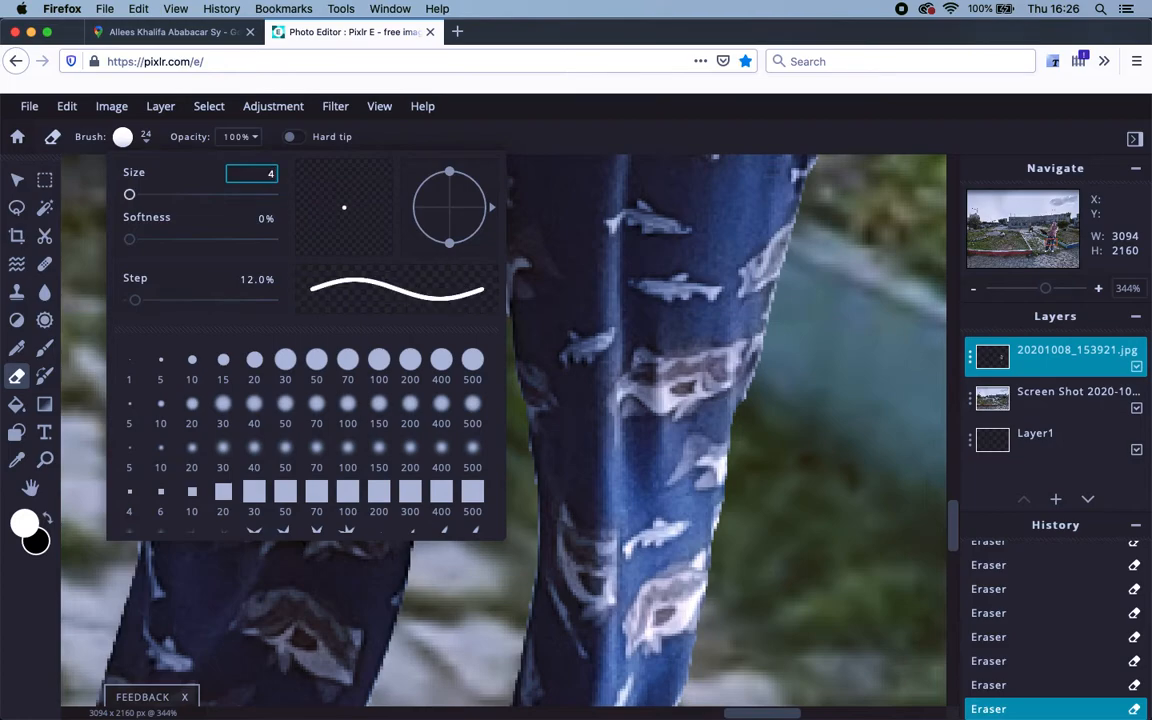
pyautogui.press('Return')
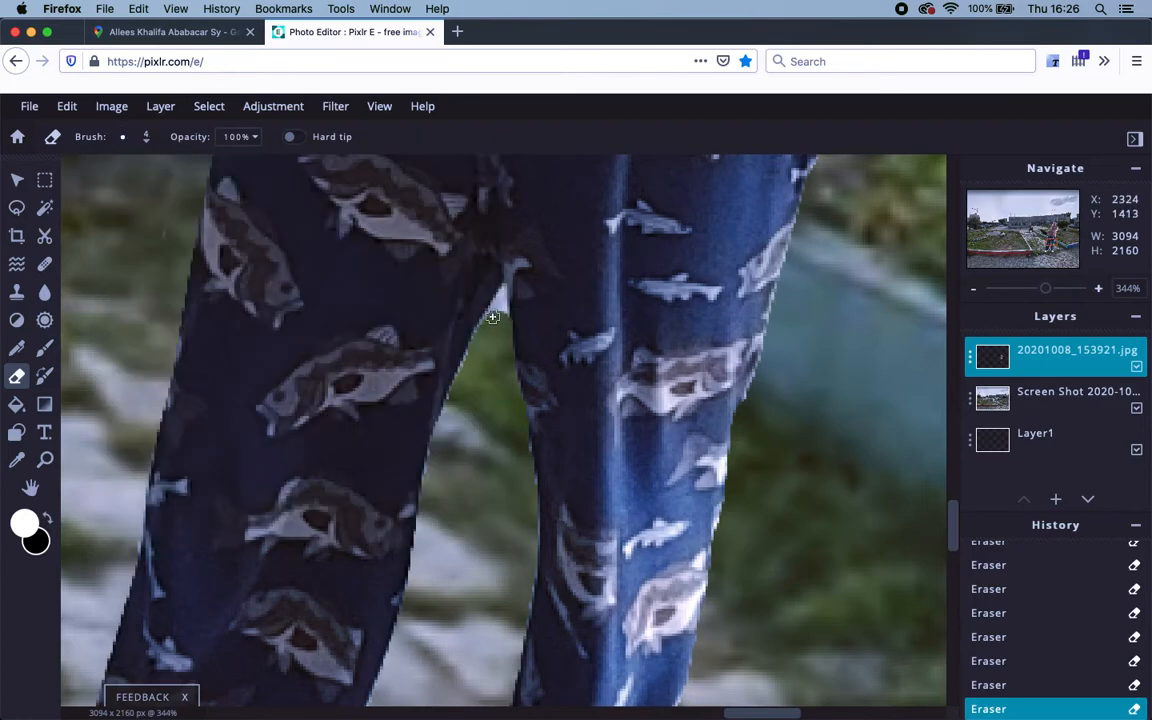
# Zoom in and erase the light-blue edge pixels beside the green gap.
pyautogui.scroll(5, 504, 305)
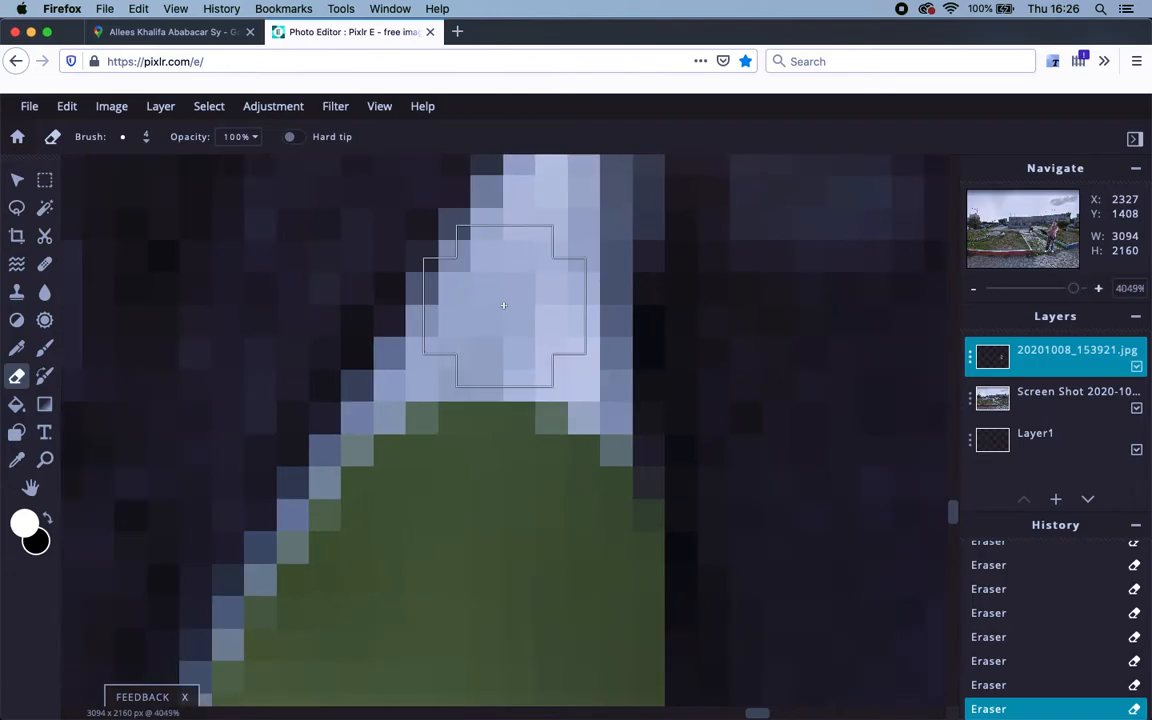
pyautogui.scroll(-8, 504, 305)
pyautogui.scroll(5, 504, 305)
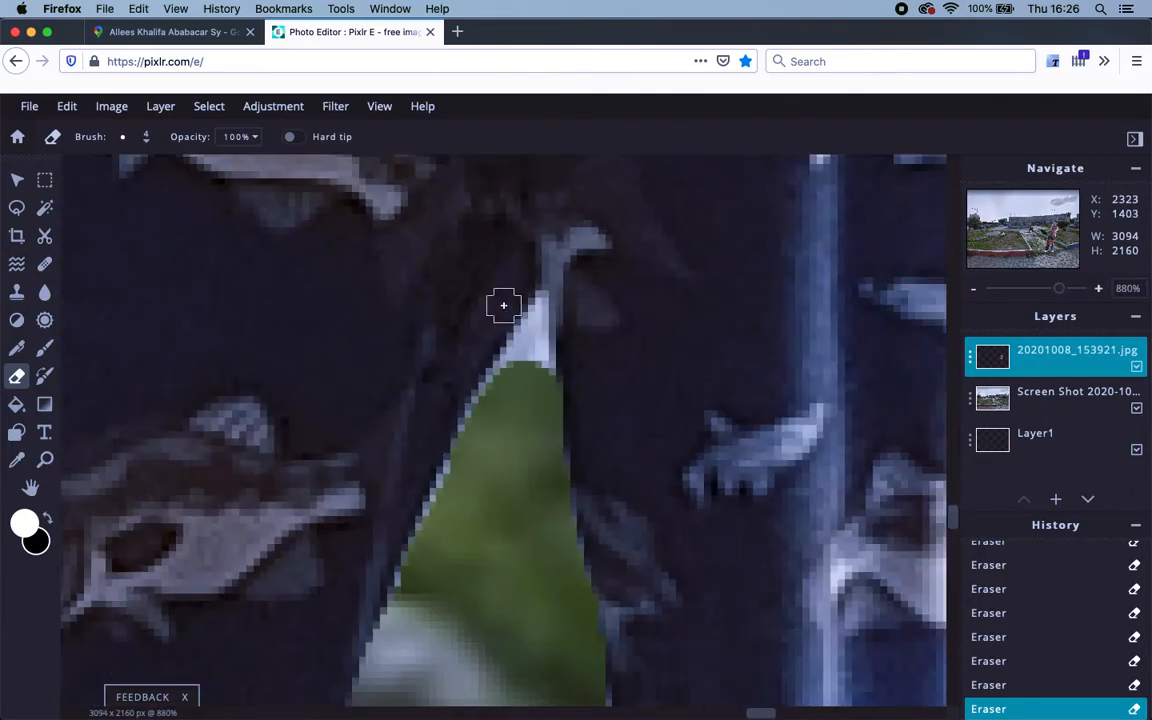
pyautogui.scroll(4, 574, 343)
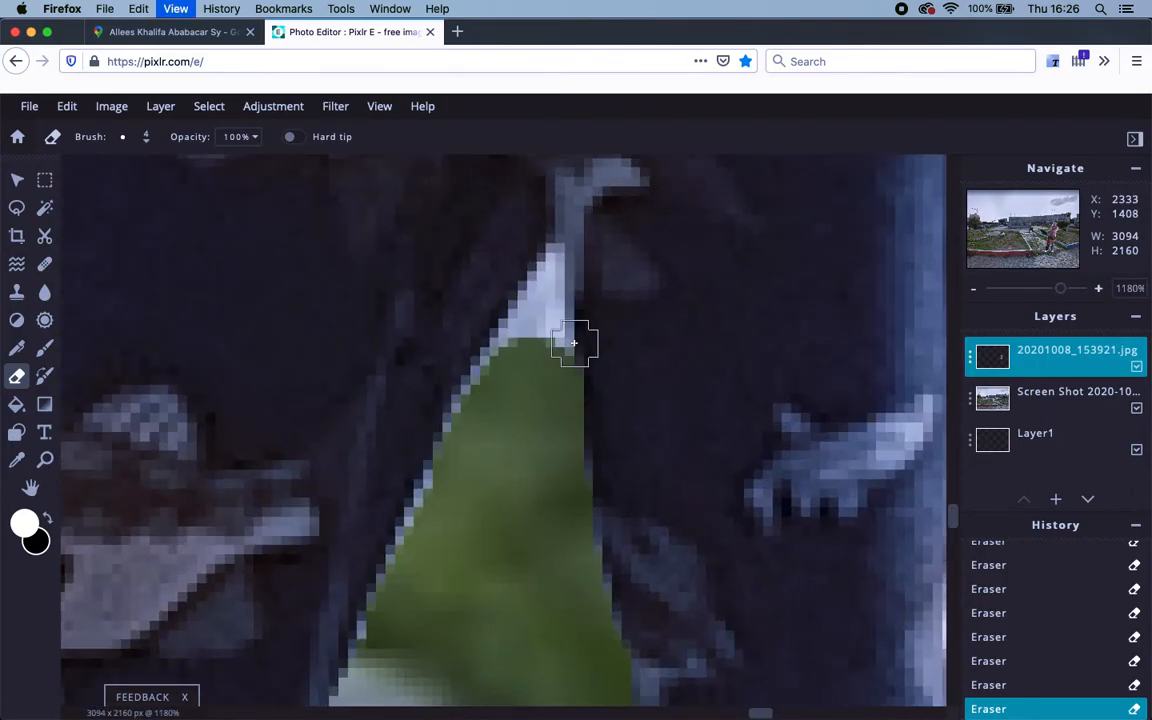
pyautogui.scroll(3, 574, 343)
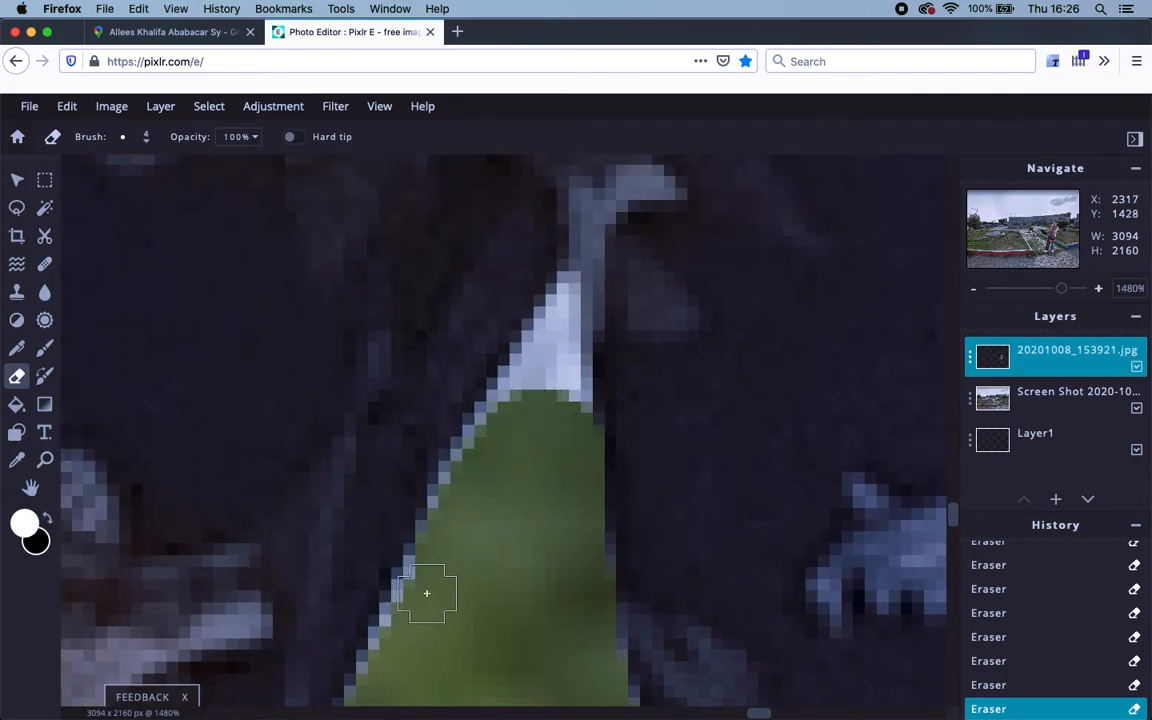
pyautogui.moveTo(402, 647)
pyautogui.mouseDown()
pyautogui.moveTo(491, 461)
pyautogui.moveTo(470, 495)
pyautogui.moveTo(484, 446)
pyautogui.moveTo(546, 355)
pyautogui.moveTo(556, 404)
pyautogui.moveTo(558, 341)
pyautogui.moveTo(554, 423)
pyautogui.moveTo(566, 292)
pyautogui.mouseUp()
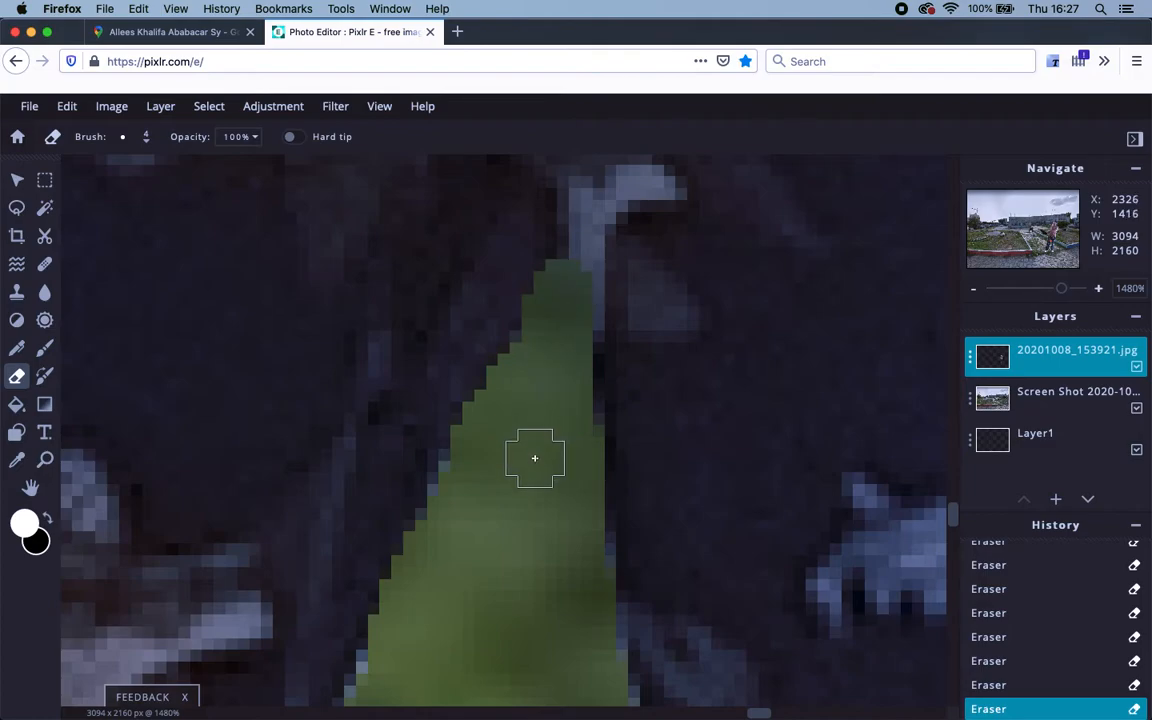
pyautogui.scroll(-10, 533, 457)
pyautogui.scroll(5, 535, 459)
# Erase the light-blue fringe along the man's face profile, nose and hand.
pyautogui.moveTo(631, 455); pyautogui.dragTo(70, 335)
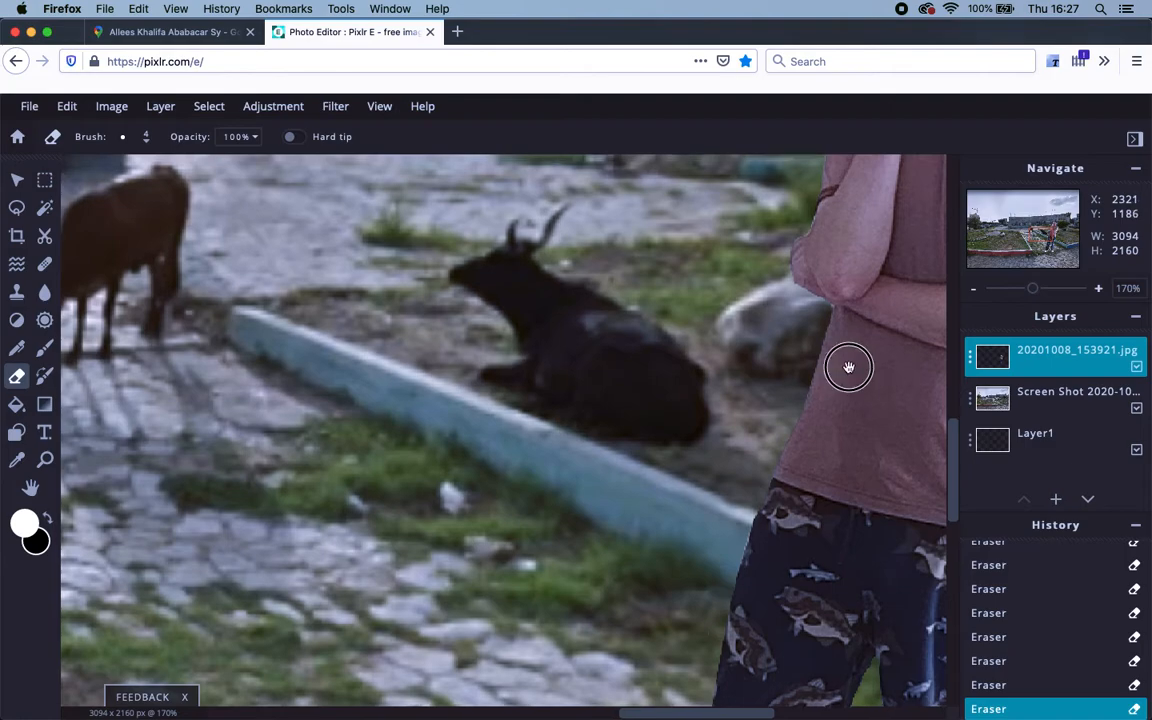
pyautogui.moveTo(598, 317); pyautogui.dragTo(284, 527)
pyautogui.scroll(3, 542, 514)
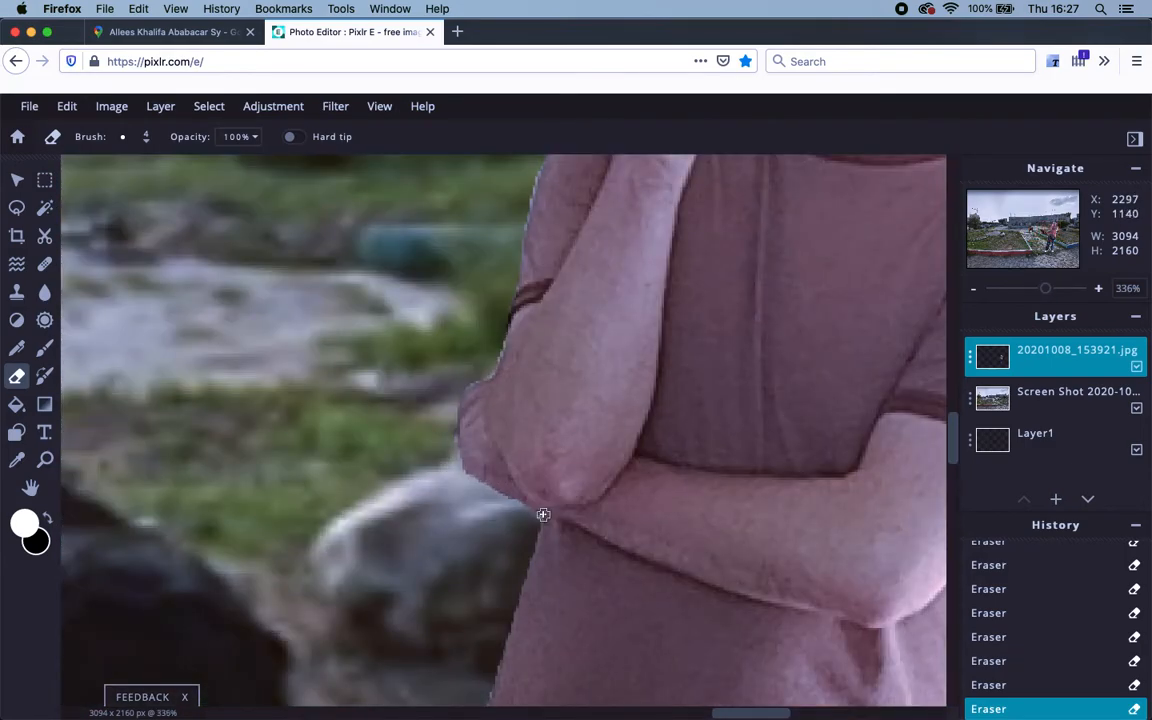
pyautogui.scroll(8, 542, 514)
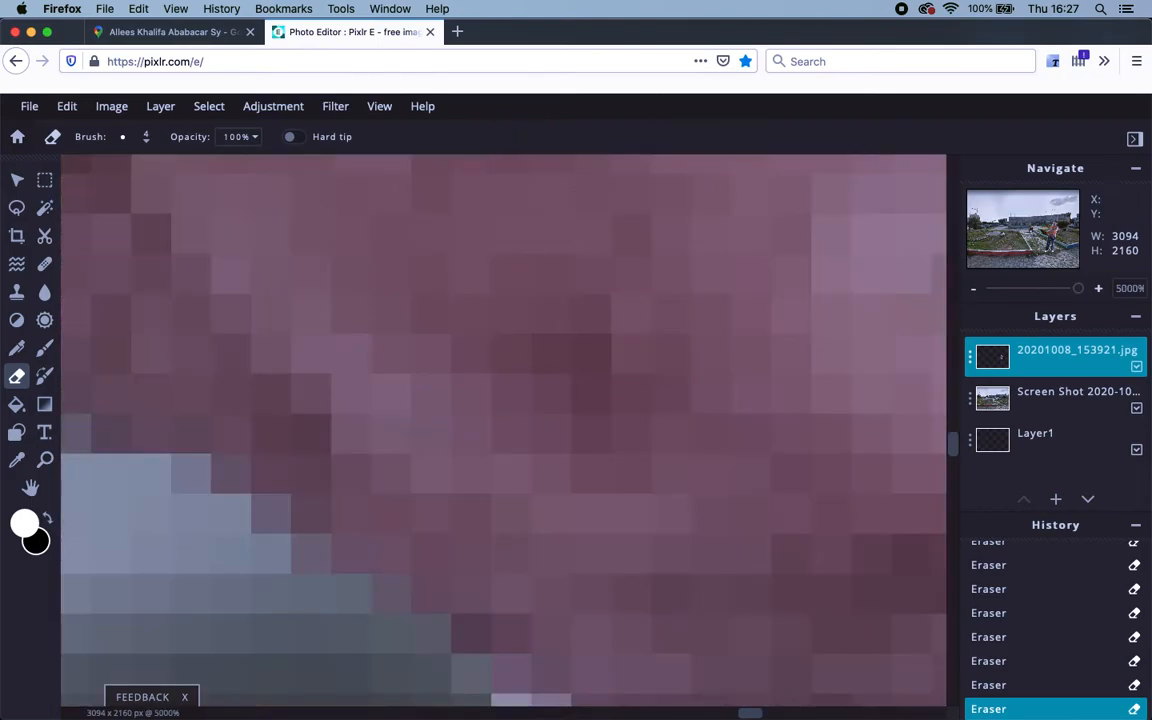
pyautogui.press('super+minus')
pyautogui.press('super+minus')
pyautogui.press('super+minus')
pyautogui.press('super+minus')
pyautogui.press('super+minus')
pyautogui.press('super+minus')
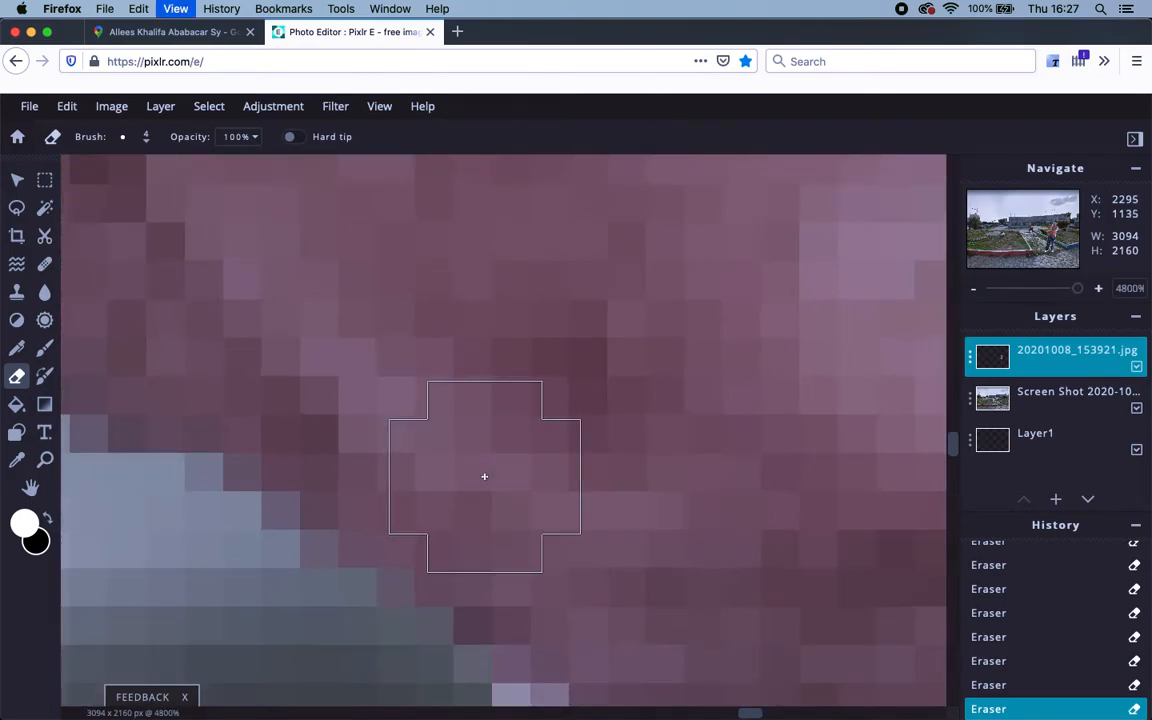
pyautogui.press('super+minus')
pyautogui.press('super+minus')
pyautogui.press('super+minus')
pyautogui.press('super+minus')
pyautogui.press('super+minus')
pyautogui.press('super+minus')
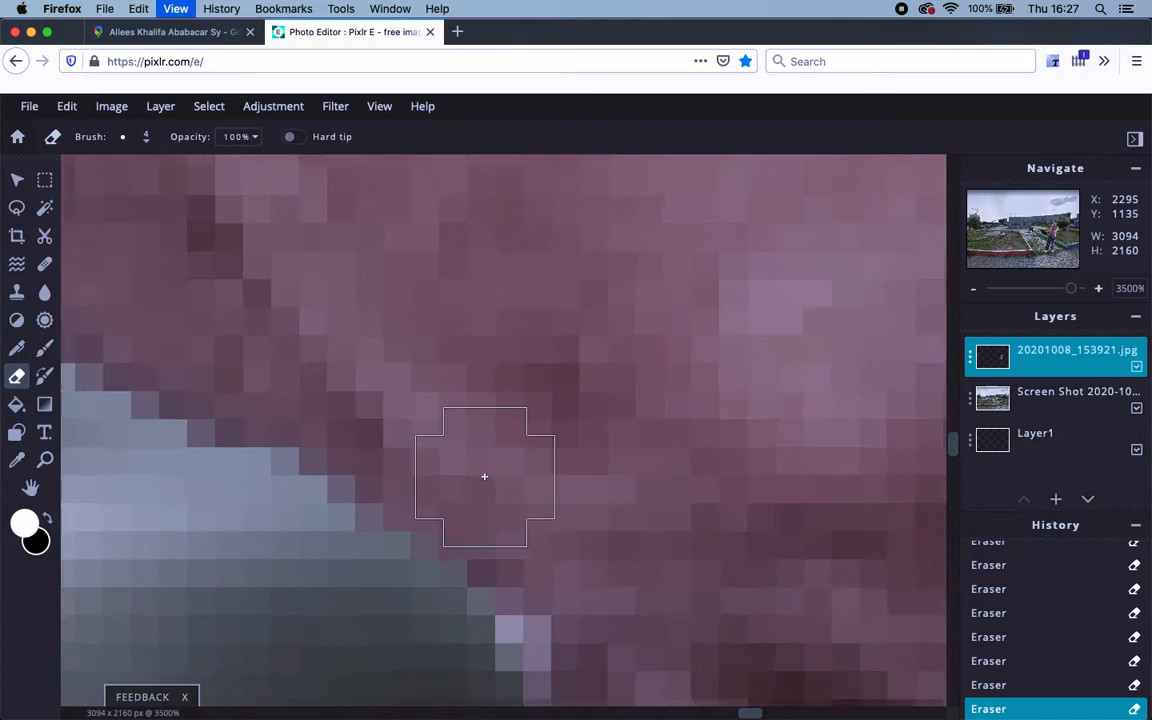
pyautogui.press('super+minus')
pyautogui.press('super+minus')
pyautogui.press('super+minus')
pyautogui.press('super+minus')
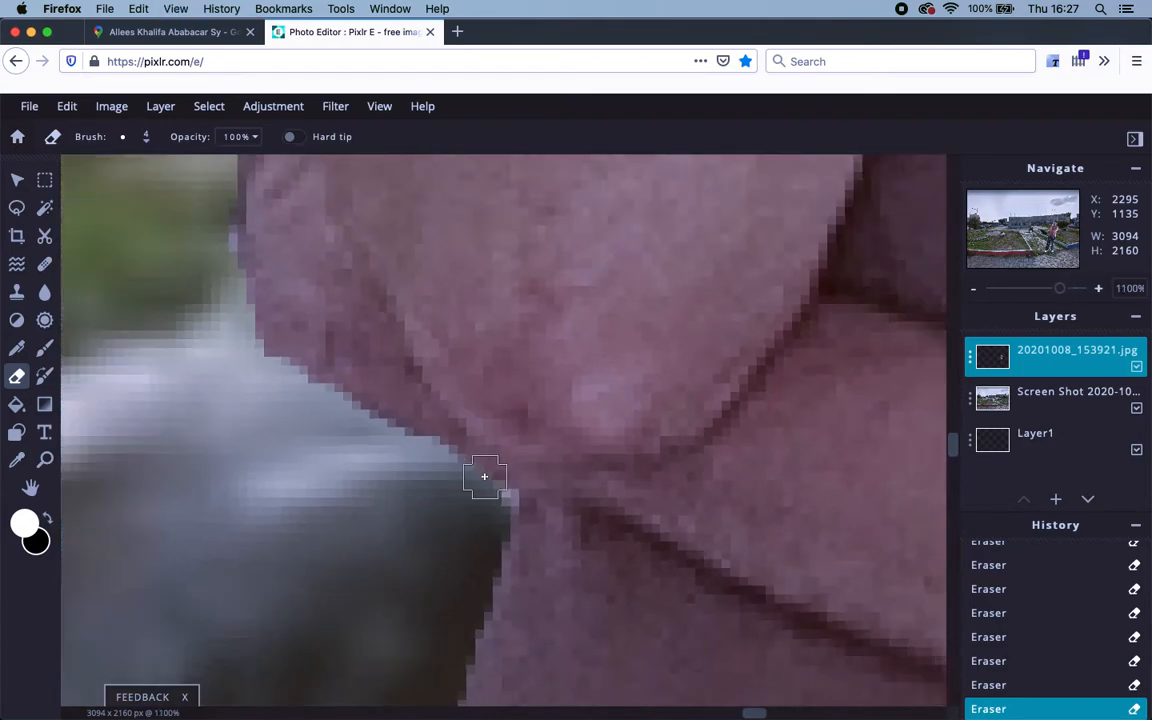
pyautogui.scroll(2, 484, 476)
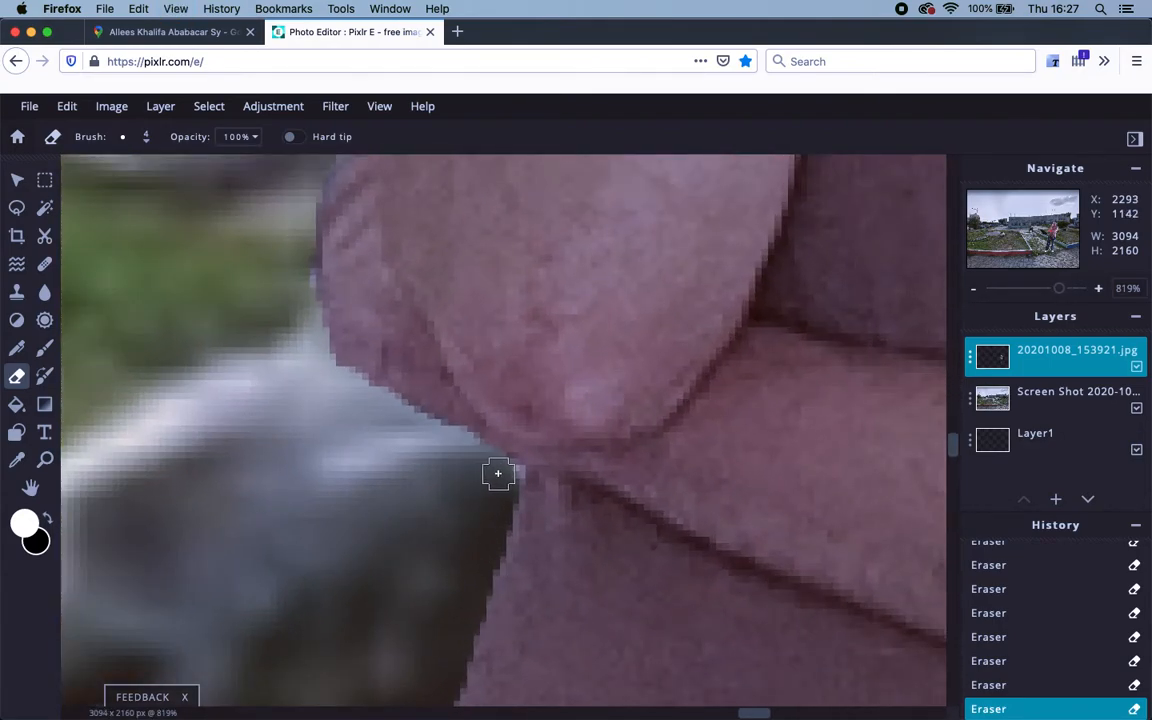
pyautogui.scroll(10, 384, 446)
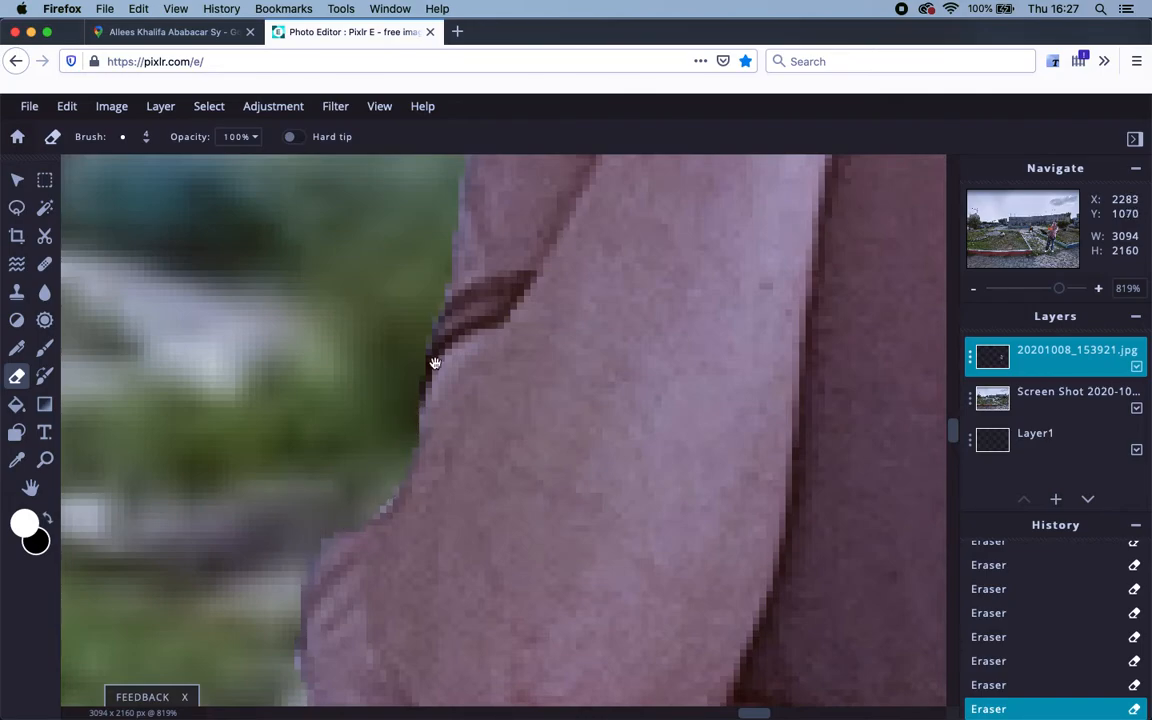
pyautogui.scroll(15, 430, 368)
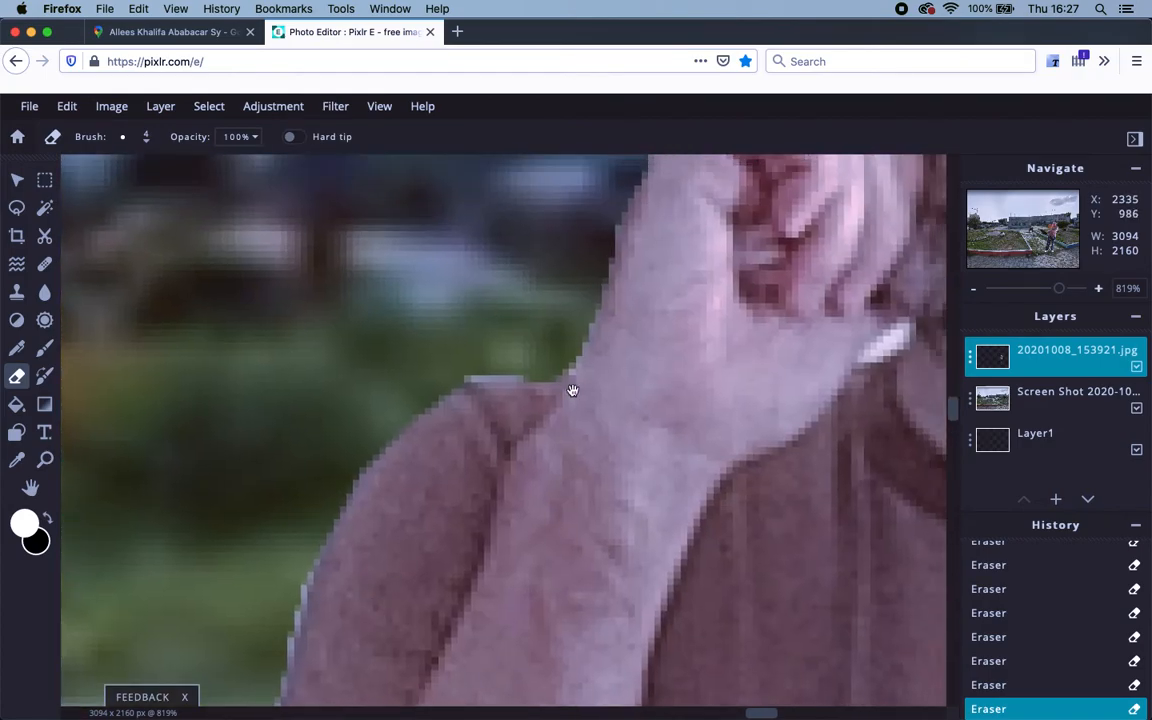
pyautogui.scroll(5, 570, 392)
pyautogui.scroll(5, 540, 393)
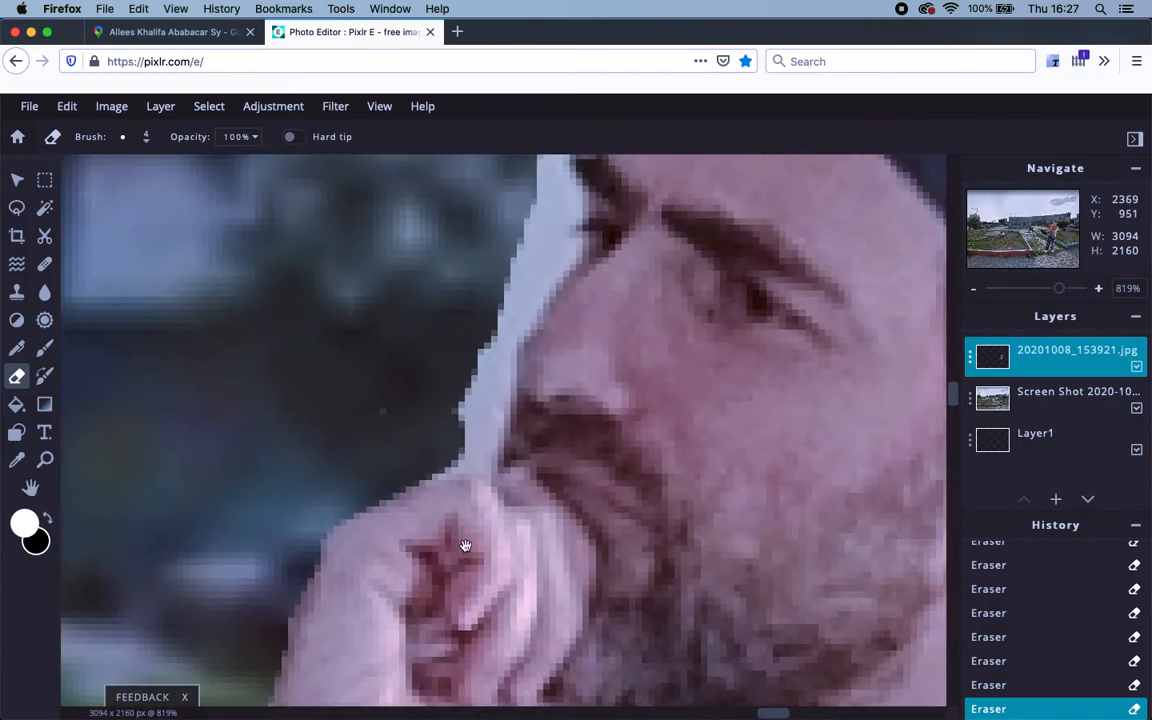
pyautogui.scroll(5, 462, 552)
pyautogui.moveTo(460, 283)
pyautogui.mouseDown()
pyautogui.moveTo(468, 326)
pyautogui.moveTo(473, 310)
pyautogui.mouseUp()
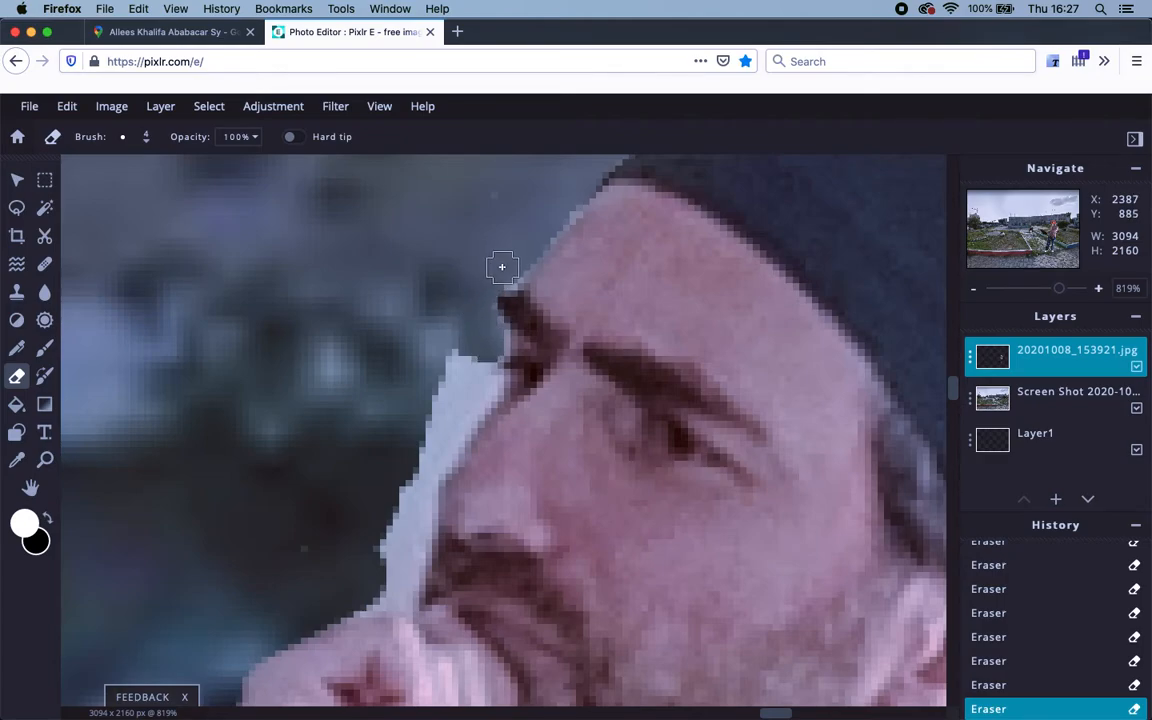
pyautogui.moveTo(455, 333)
pyautogui.mouseDown()
pyautogui.moveTo(464, 382)
pyautogui.moveTo(476, 363)
pyautogui.moveTo(476, 387)
pyautogui.moveTo(486, 374)
pyautogui.moveTo(496, 385)
pyautogui.moveTo(436, 432)
pyautogui.moveTo(456, 390)
pyautogui.moveTo(442, 367)
pyautogui.moveTo(412, 455)
pyautogui.moveTo(470, 403)
pyautogui.moveTo(466, 414)
pyautogui.moveTo(418, 481)
pyautogui.moveTo(397, 554)
pyautogui.moveTo(392, 538)
pyautogui.moveTo(387, 593)
pyautogui.moveTo(341, 605)
pyautogui.moveTo(406, 582)
pyautogui.mouseUp()
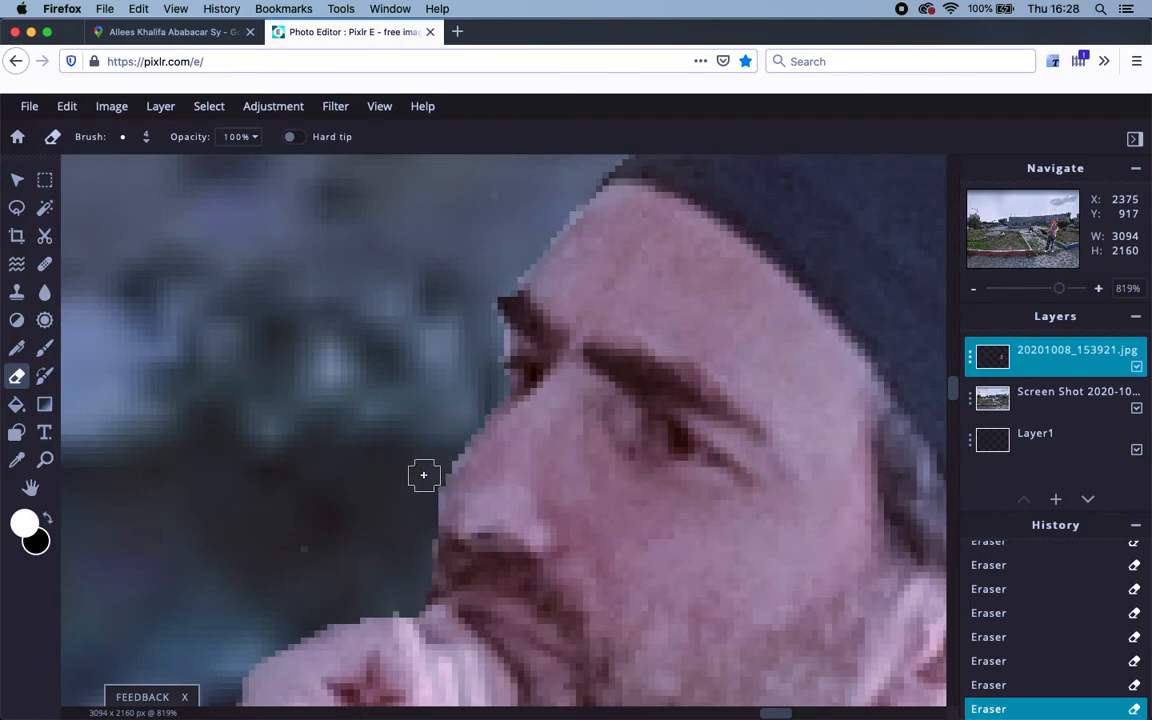
pyautogui.moveTo(480, 505); pyautogui.dragTo(465, 380)
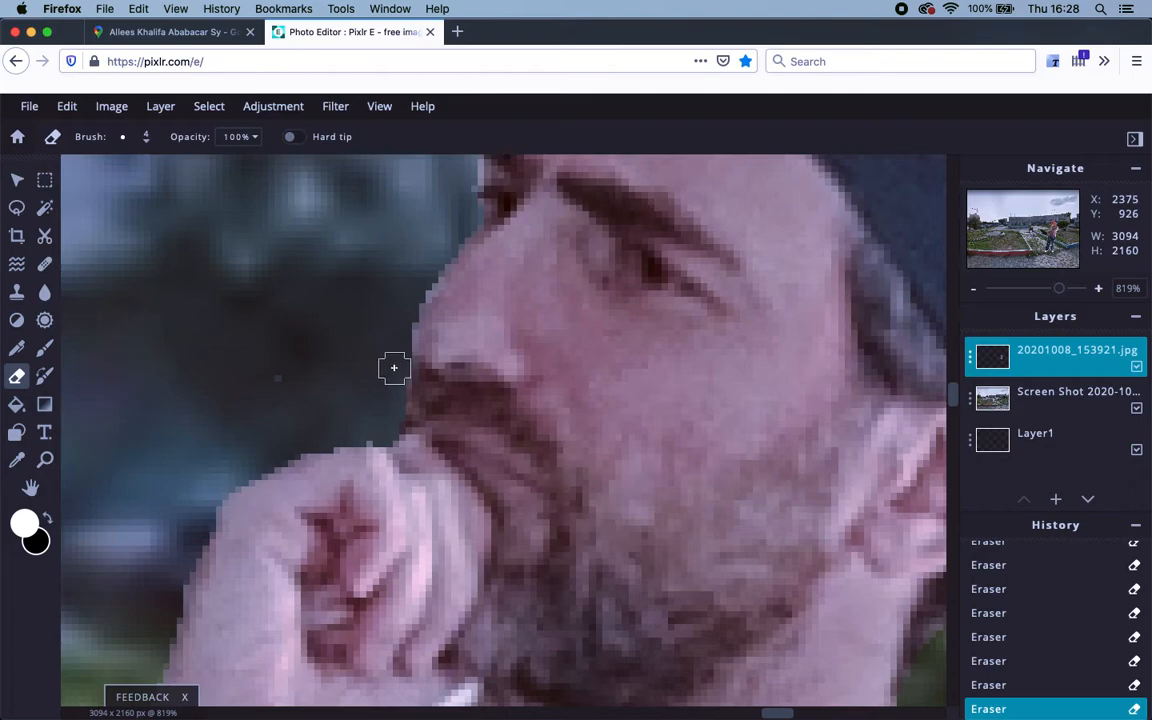
pyautogui.moveTo(404, 402); pyautogui.dragTo(440, 294)
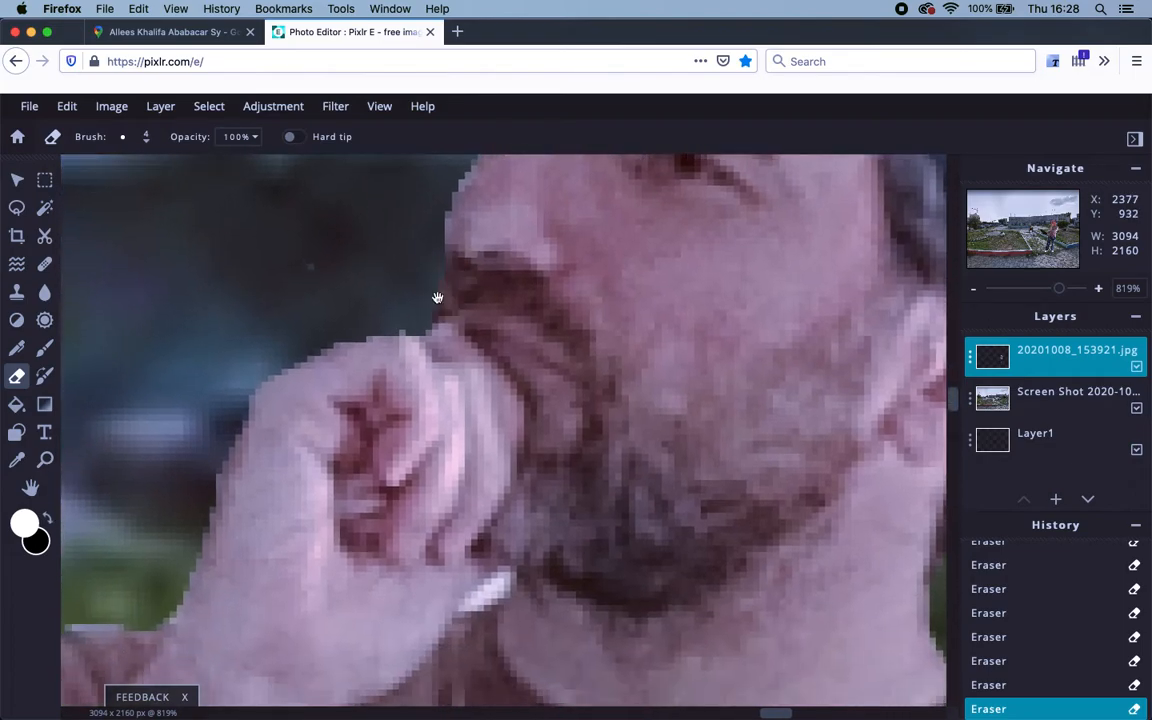
pyautogui.scroll(-5, 433, 458)
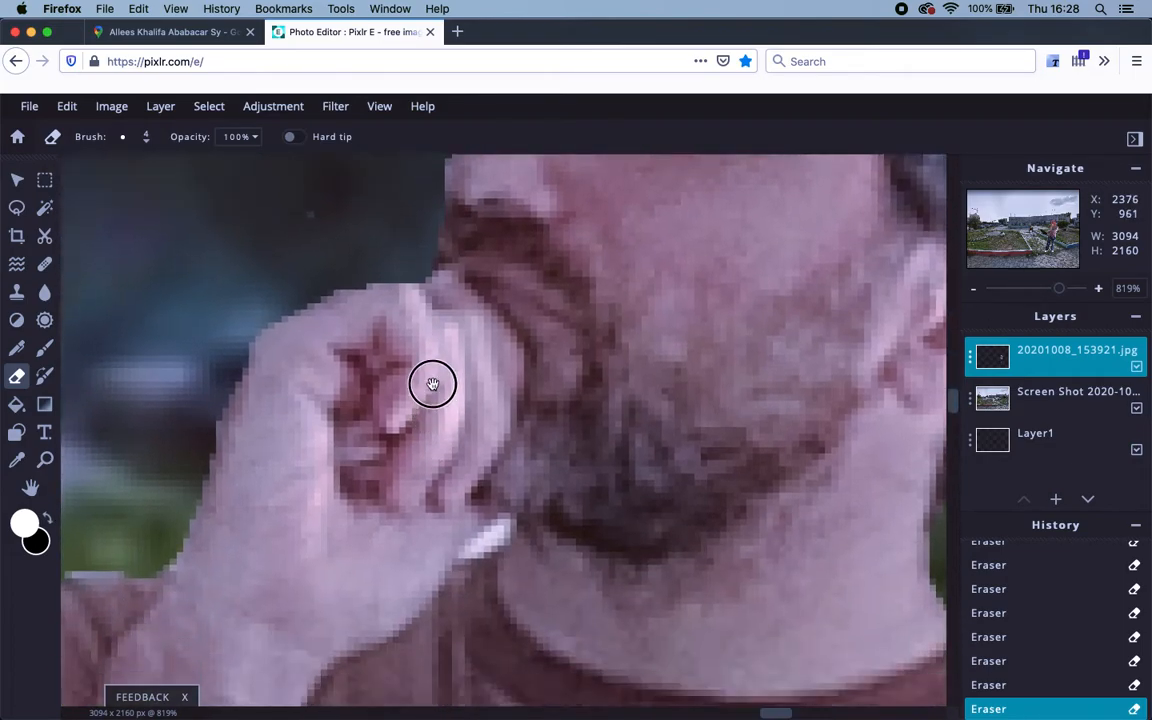
# Set the eraser brush size to 2 px.
pyautogui.click(149, 138)
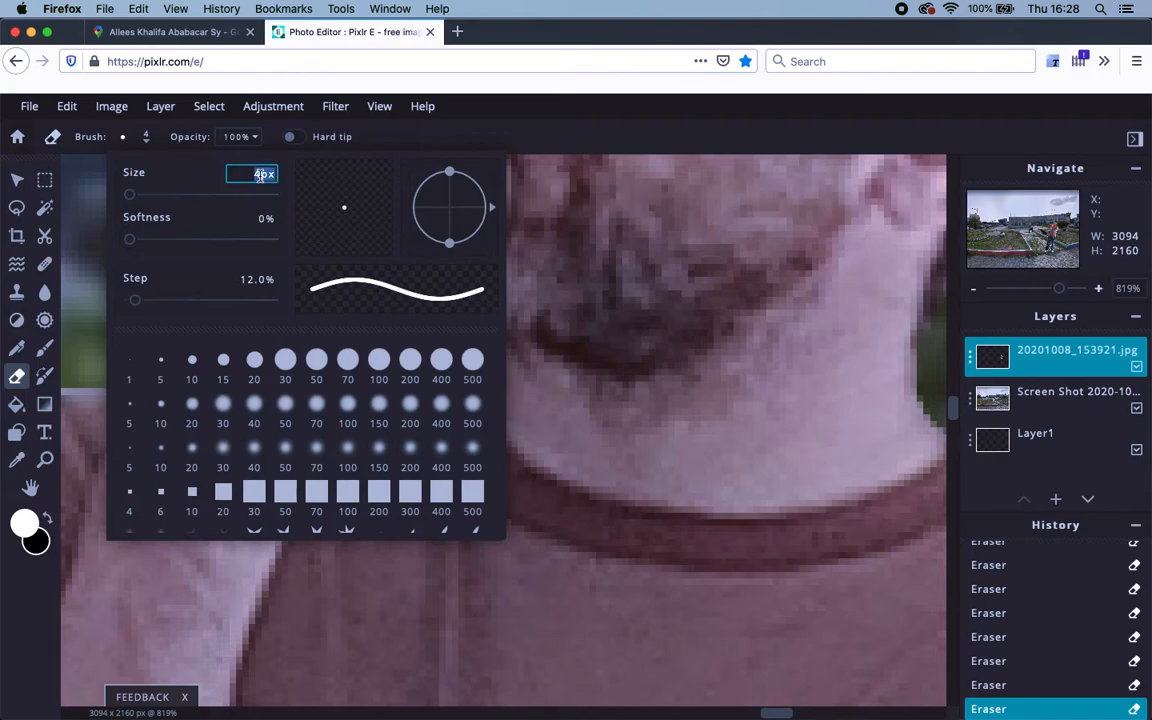
pyautogui.write('2')
pyautogui.press('Return')
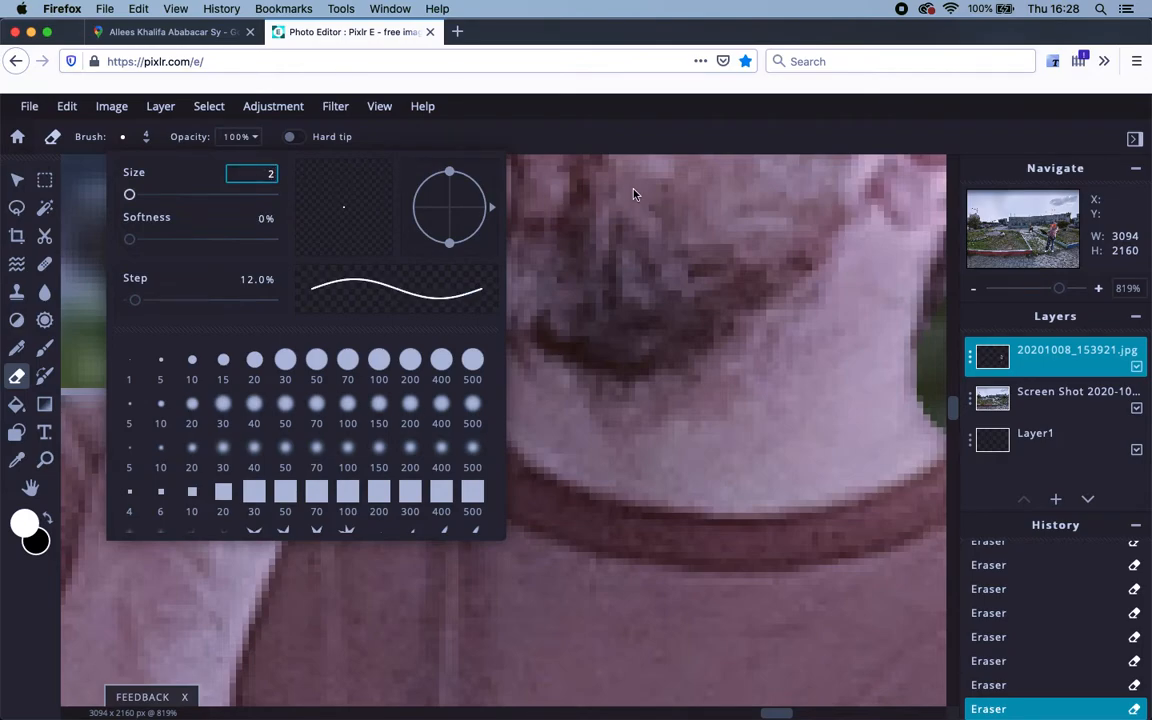
pyautogui.click(606, 344)
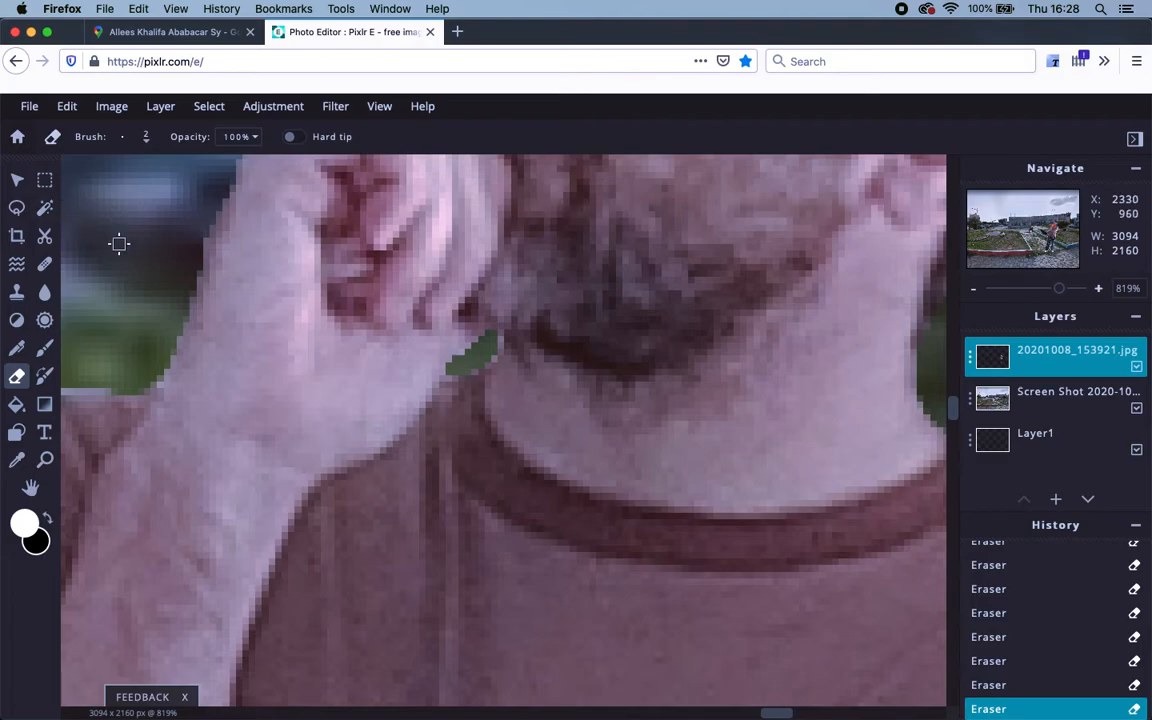
# Erase the light fringe pixels along the man's shoulder and neck outline.
pyautogui.scroll(-15, 265, 294)
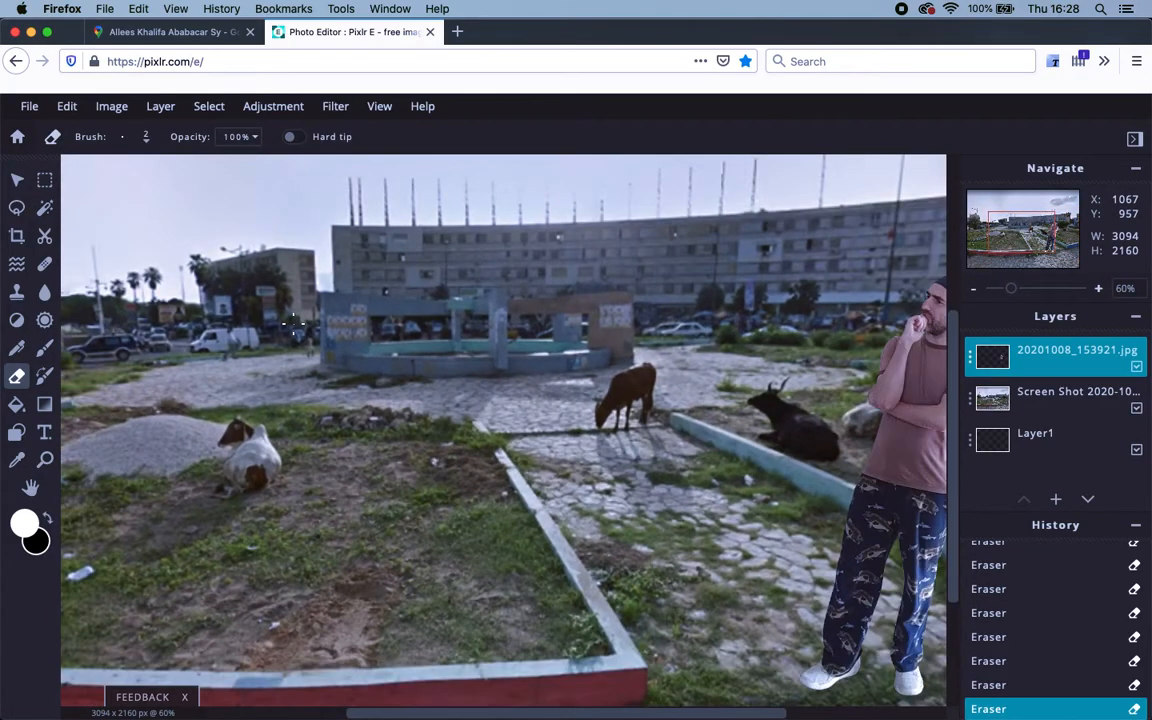
pyautogui.moveTo(833, 571)
pyautogui.mouseDown()
pyautogui.moveTo(614, 499)
pyautogui.moveTo(439, 518)
pyautogui.moveTo(441, 501)
pyautogui.mouseUp()
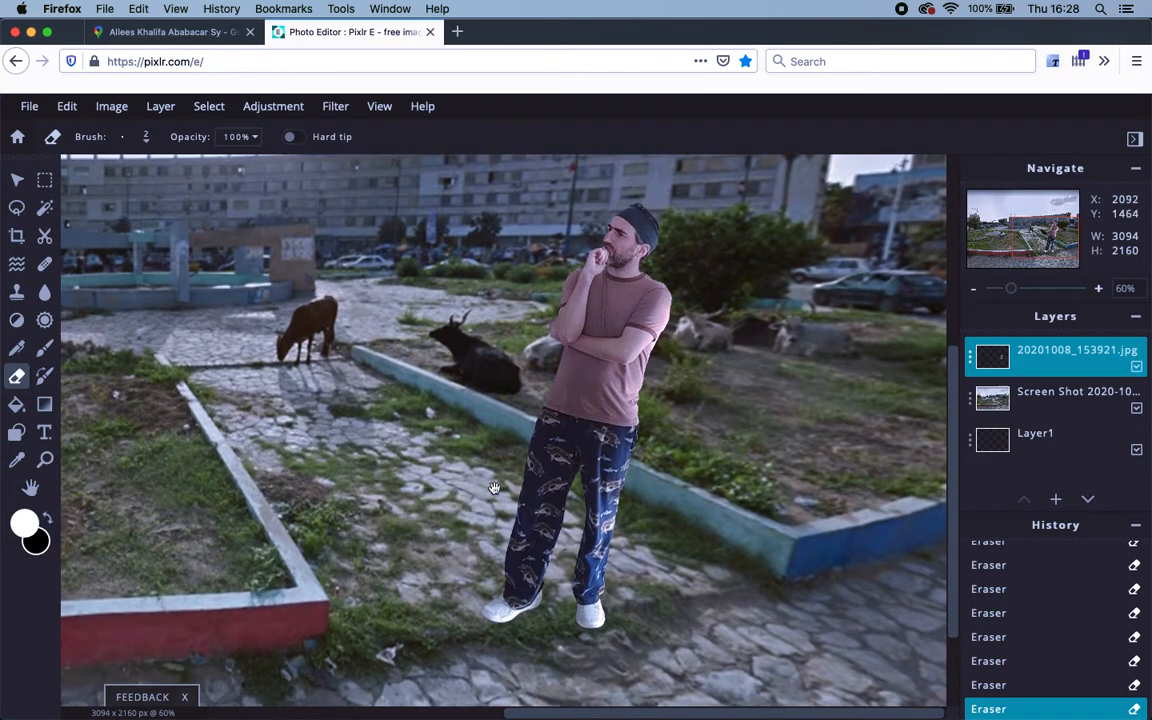
pyautogui.scroll(20, 657, 270)
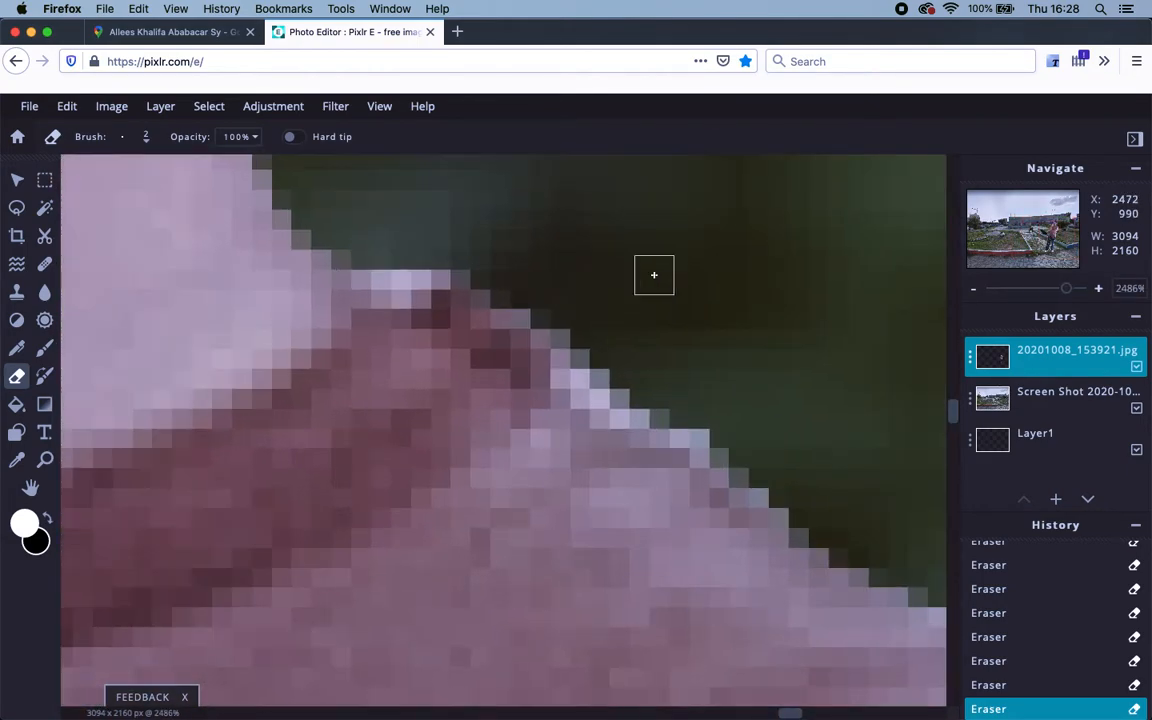
pyautogui.moveTo(379, 256)
pyautogui.mouseDown()
pyautogui.moveTo(404, 270)
pyautogui.moveTo(452, 244)
pyautogui.mouseUp()
pyautogui.moveTo(620, 379)
pyautogui.mouseDown()
pyautogui.moveTo(713, 428)
pyautogui.moveTo(616, 389)
pyautogui.moveTo(648, 409)
pyautogui.mouseUp()
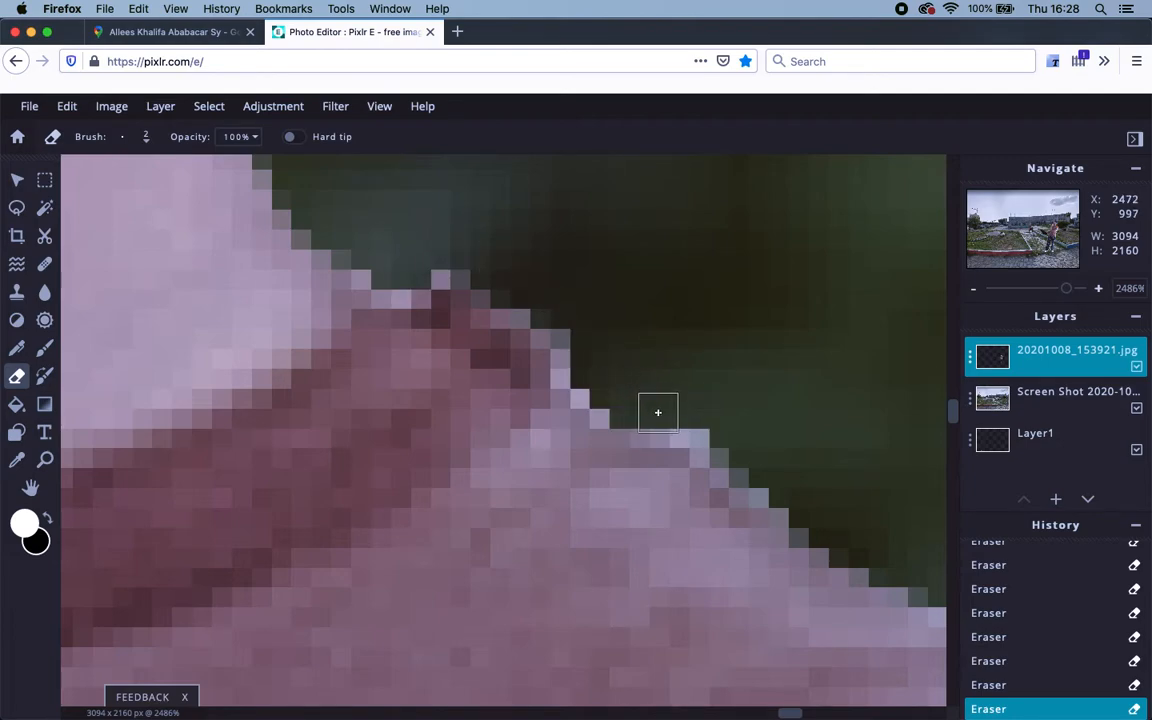
pyautogui.scroll(-5, 658, 412)
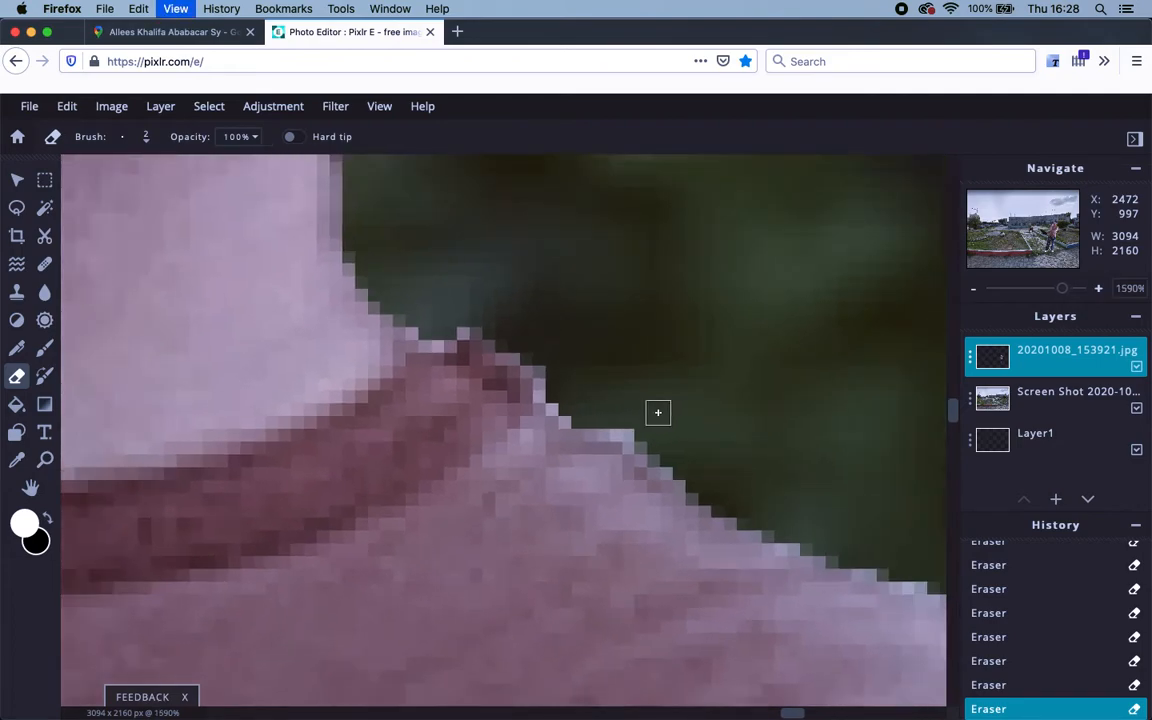
pyautogui.scroll(-8, 658, 412)
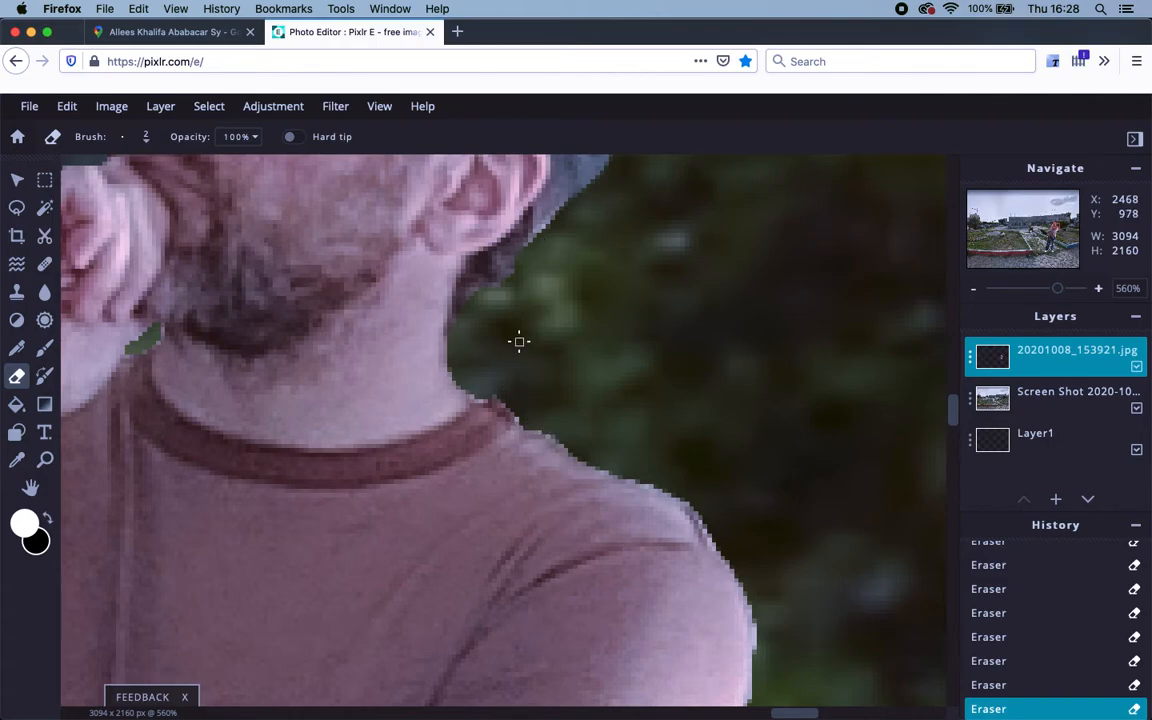
pyautogui.press('super+minus')
pyautogui.press('super+minus')
pyautogui.press('super+minus')
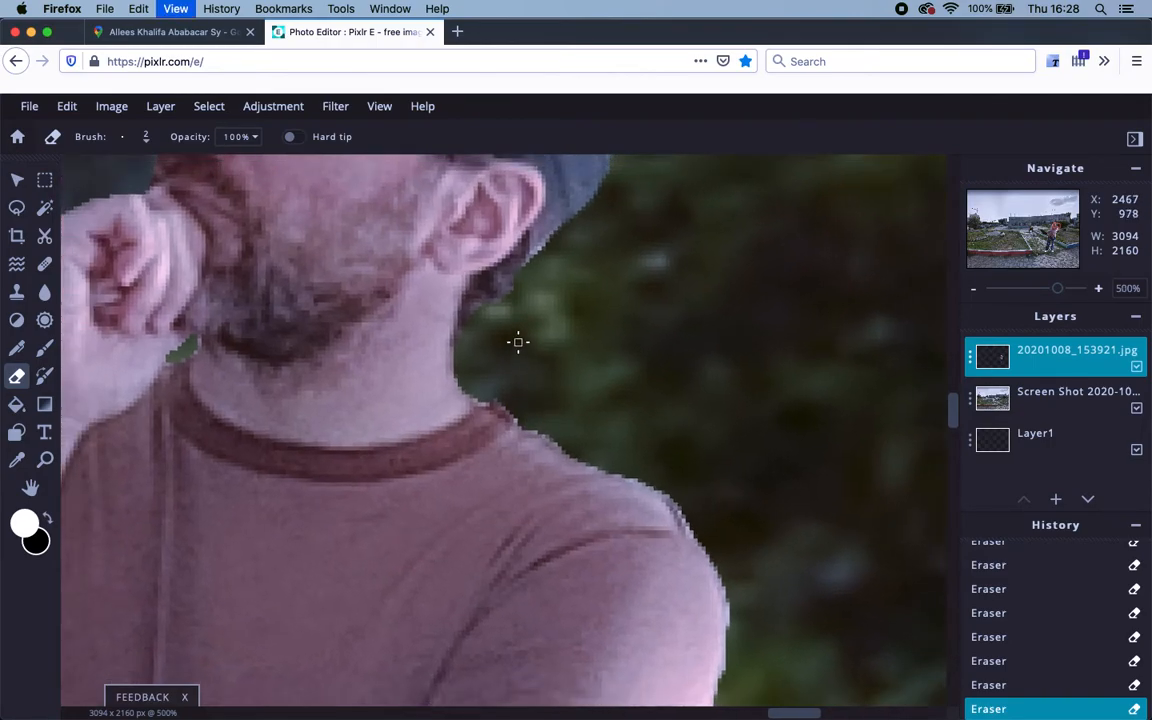
pyautogui.press('super+minus')
pyautogui.press('super+minus')
pyautogui.press('super+minus')
pyautogui.press('super+minus')
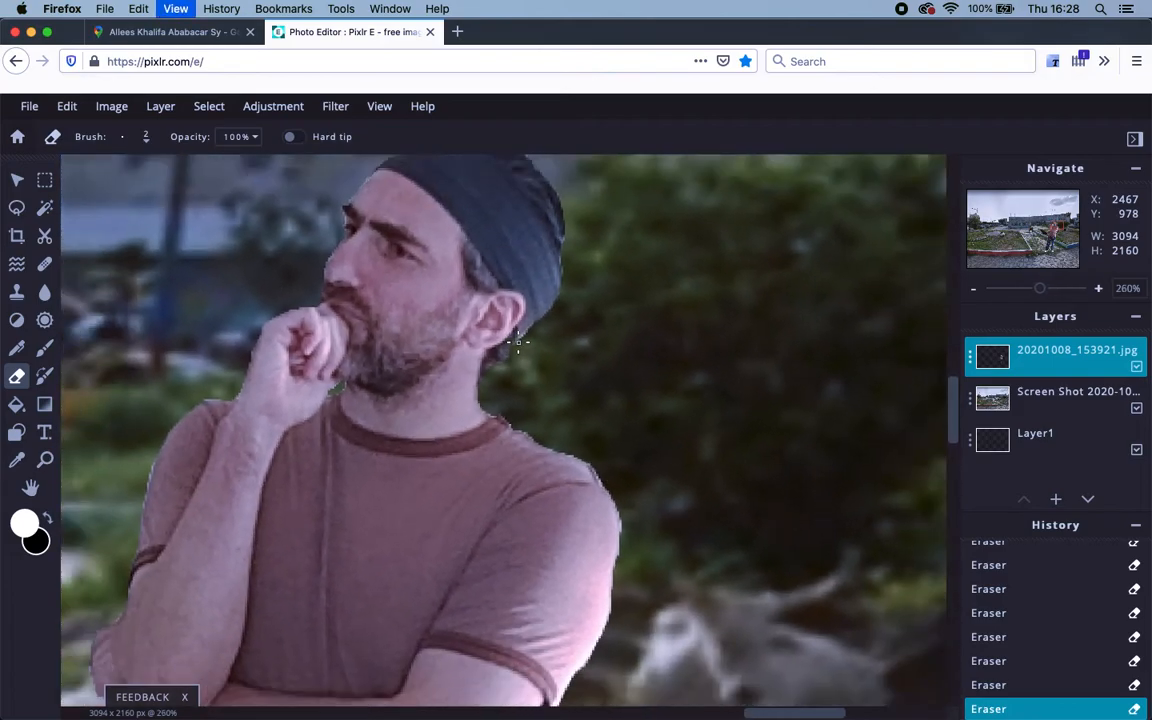
pyautogui.press('super+minus')
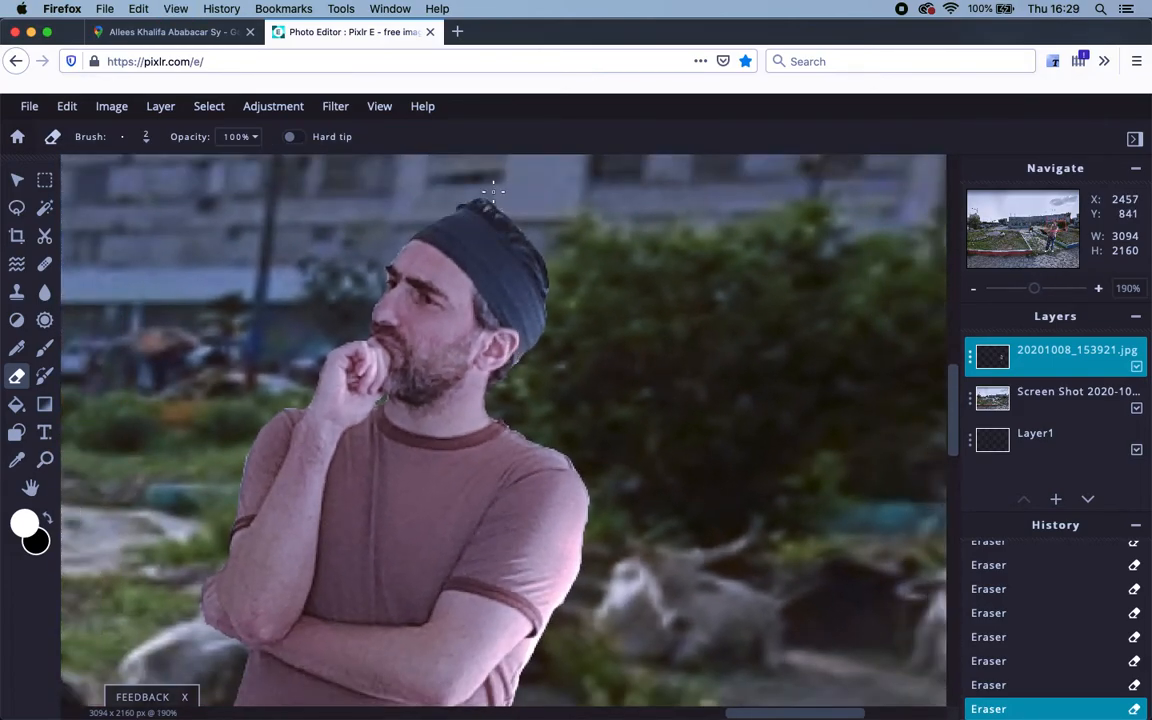
pyautogui.scroll(5, 481, 207)
pyautogui.scroll(-3, 481, 206)
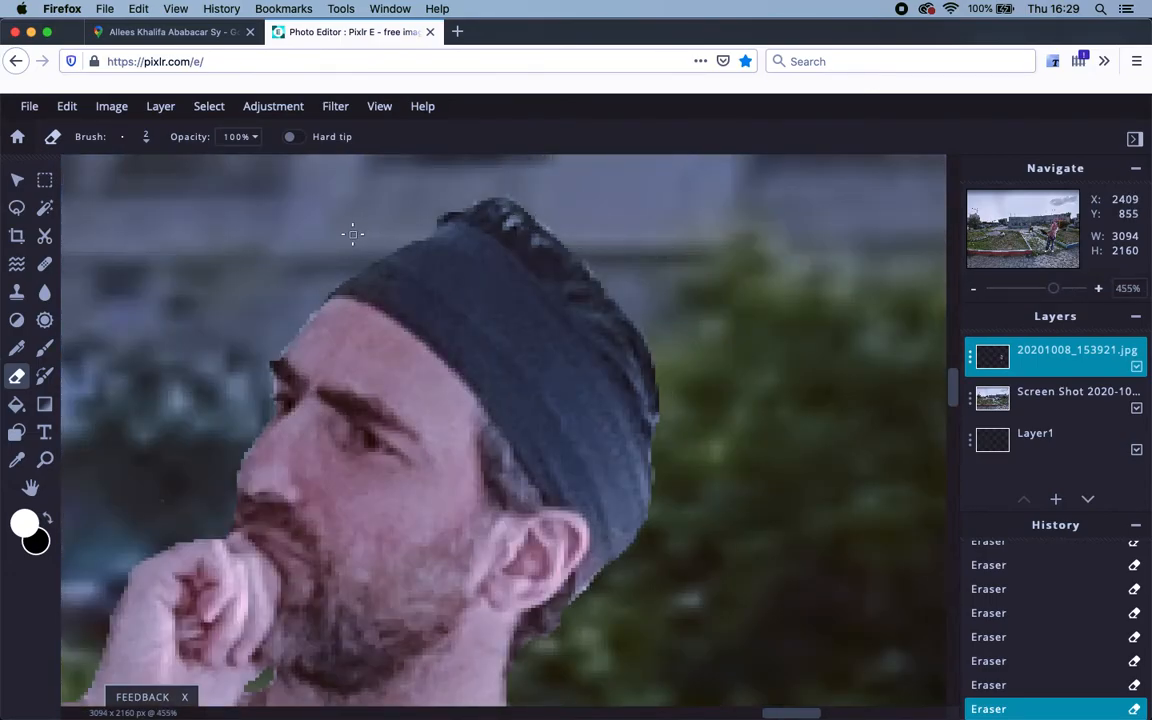
# Switch to the Brush tool and sample the hat's dark grey #2C2D35 as foreground colour.
pyautogui.click(45, 349)
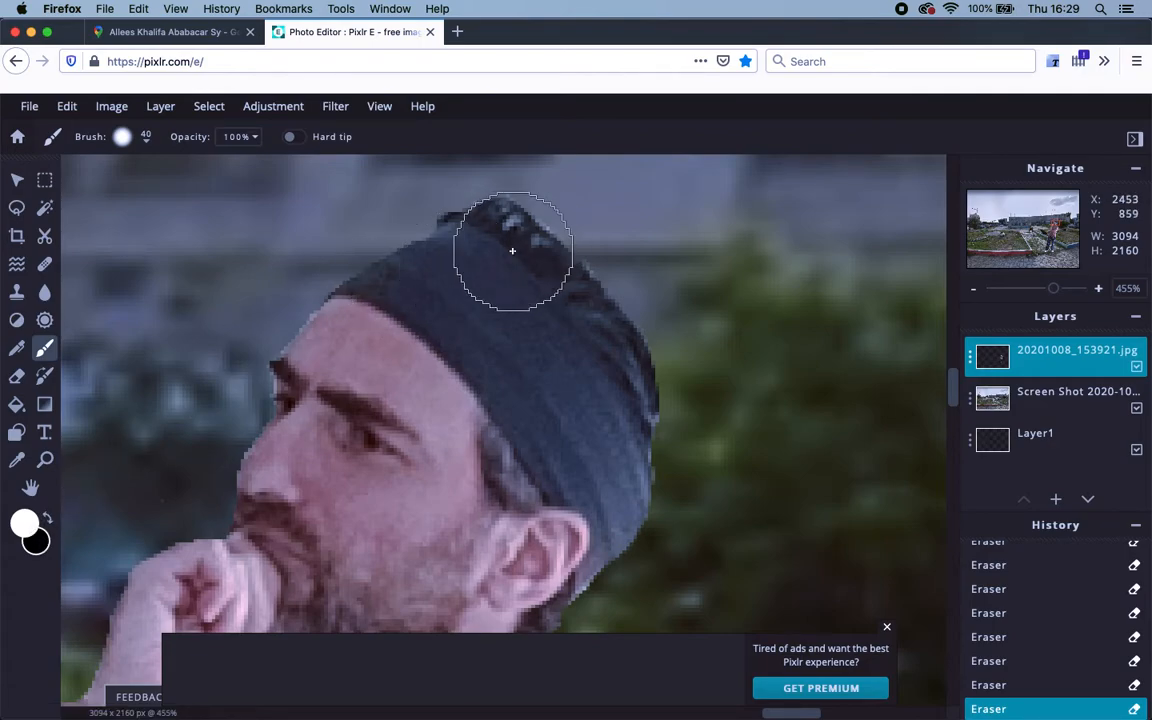
pyautogui.click(25, 523)
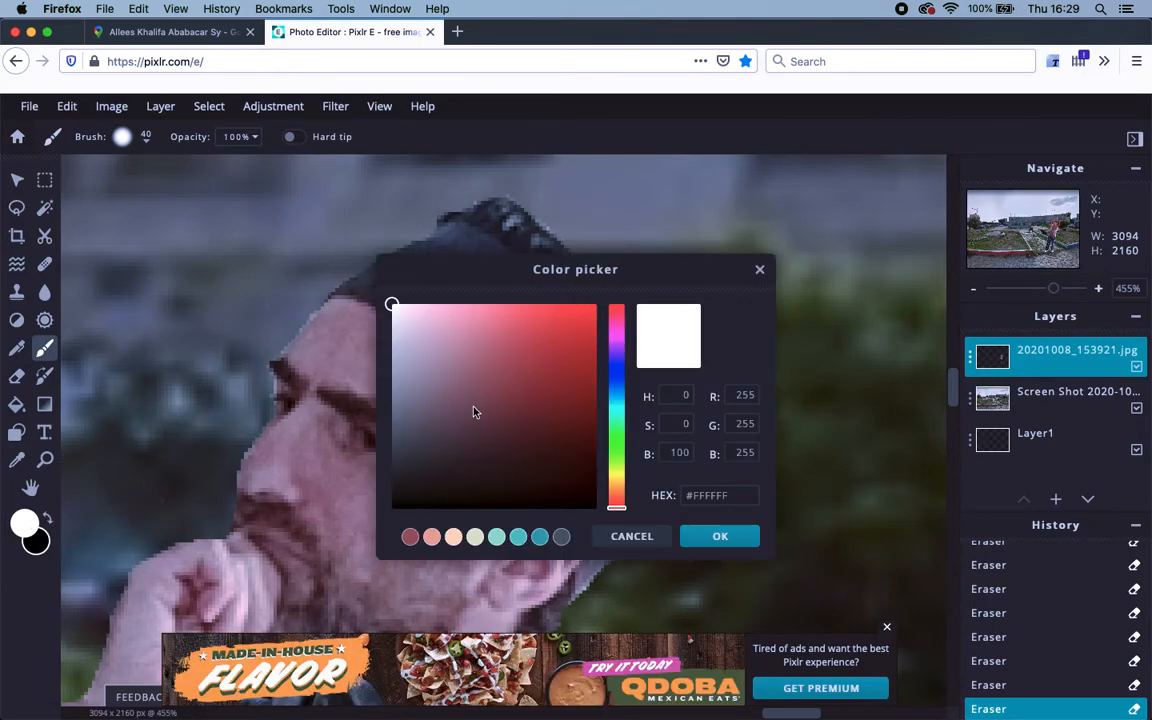
pyautogui.moveTo(481, 276); pyautogui.dragTo(799, 259)
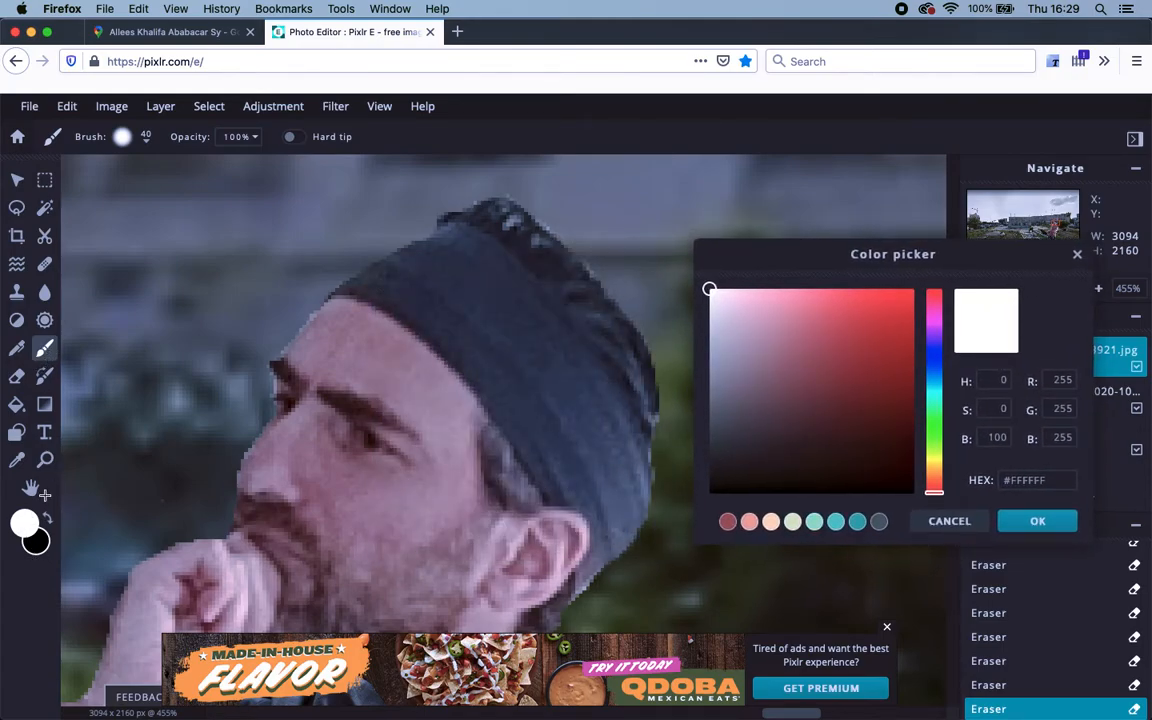
pyautogui.click(965, 521)
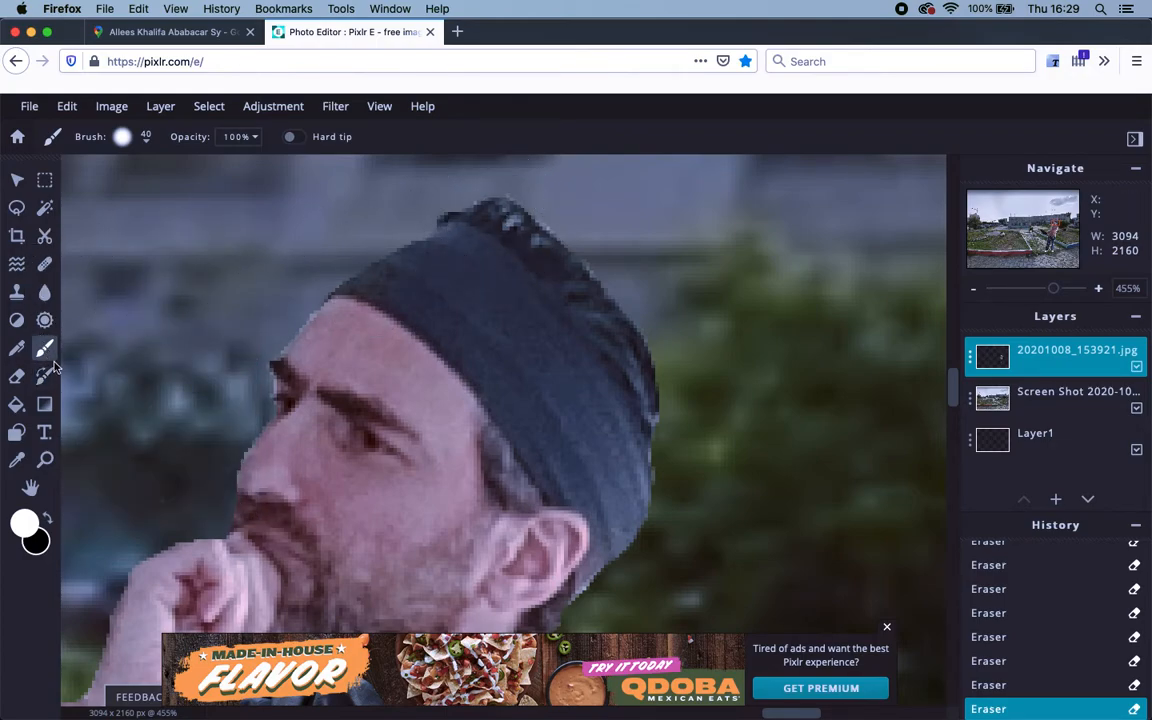
pyautogui.click(25, 523)
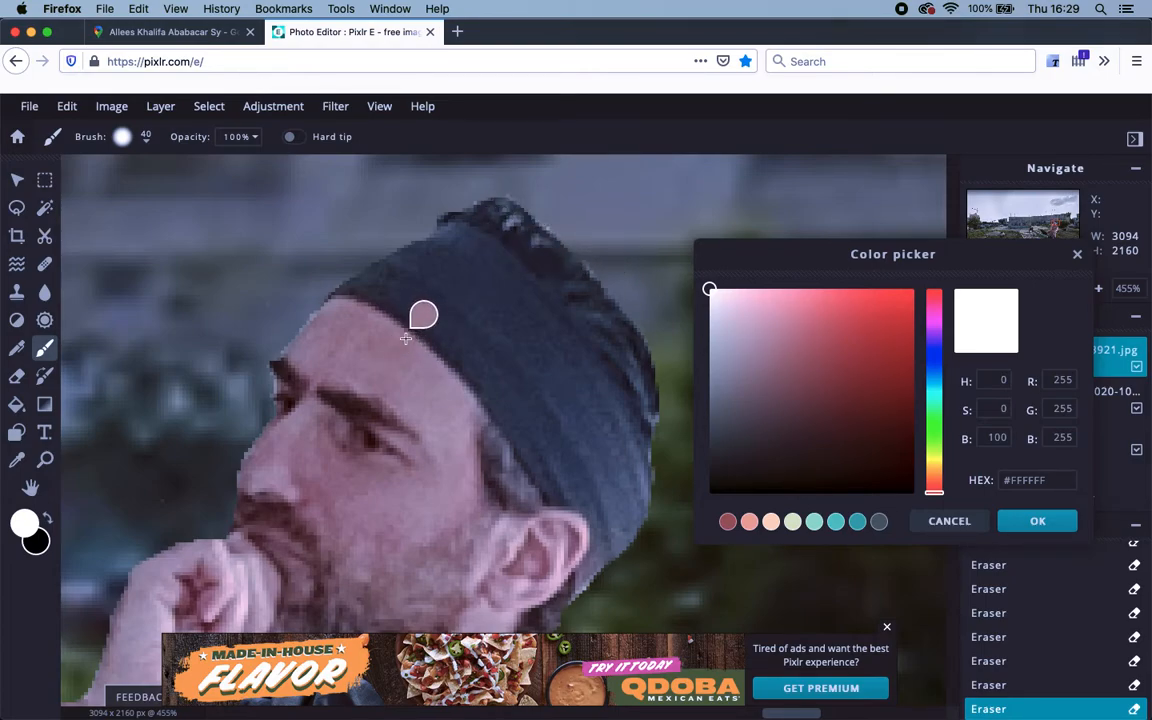
pyautogui.click(520, 234)
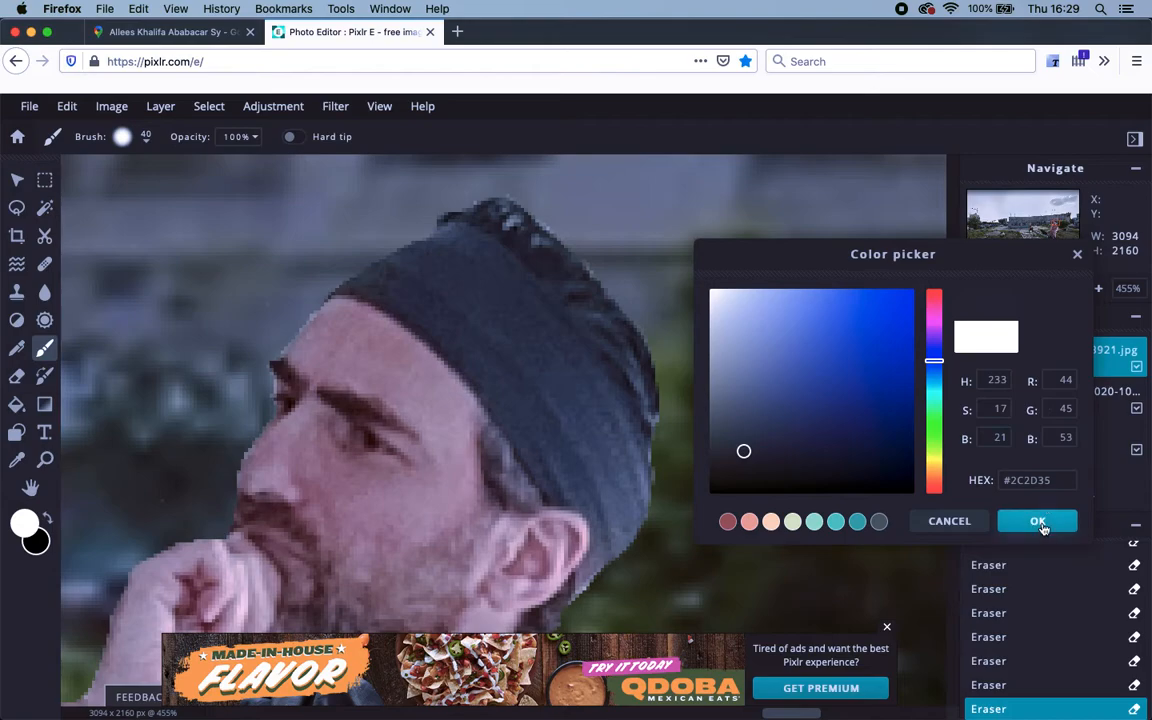
pyautogui.click(1038, 522)
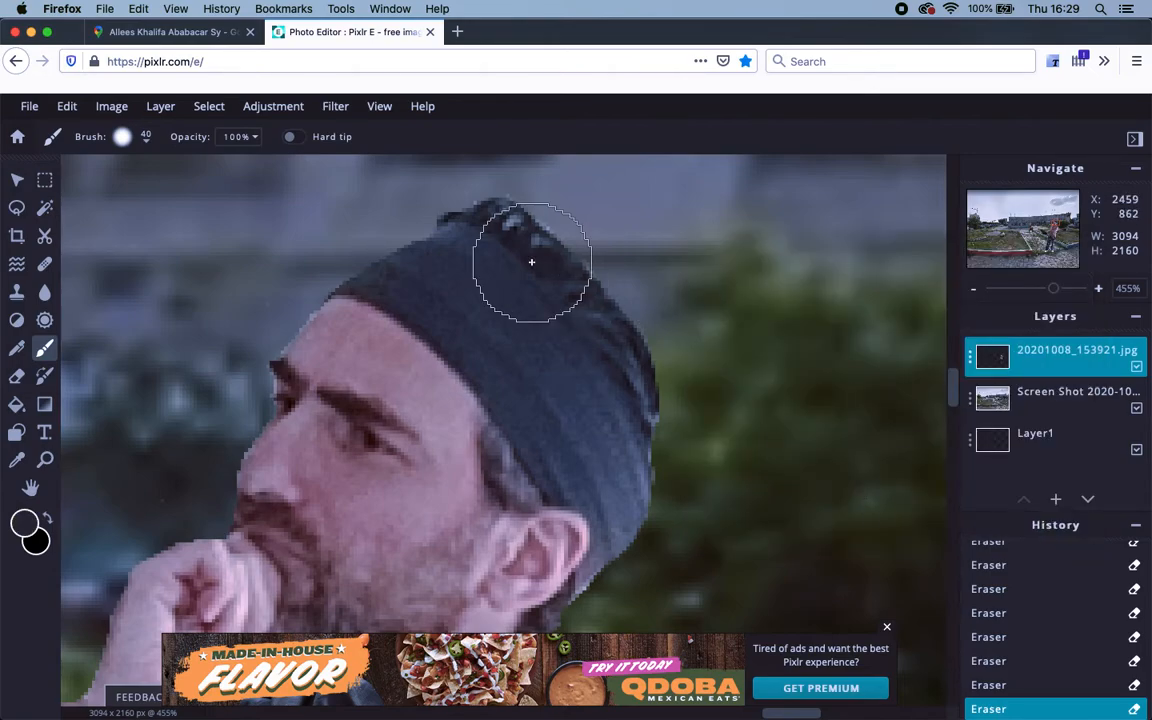
# Set the paint brush size to 2 px.
pyautogui.click(147, 137)
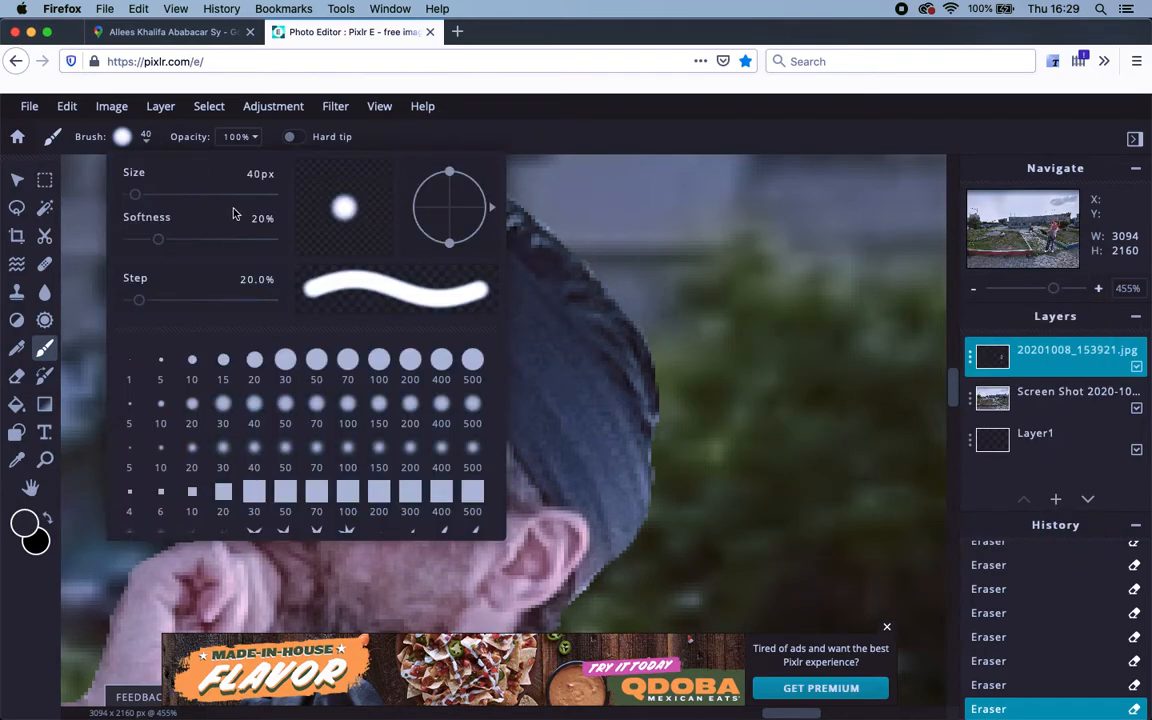
pyautogui.click(251, 175)
pyautogui.write('2')
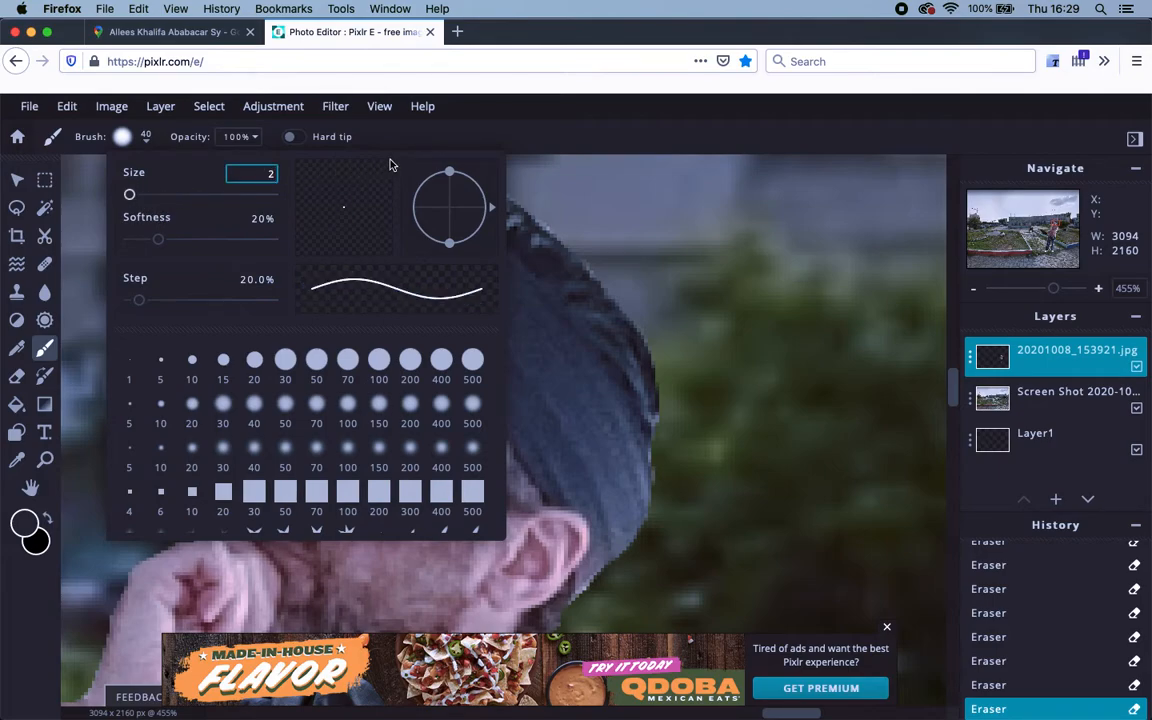
pyautogui.click(563, 190)
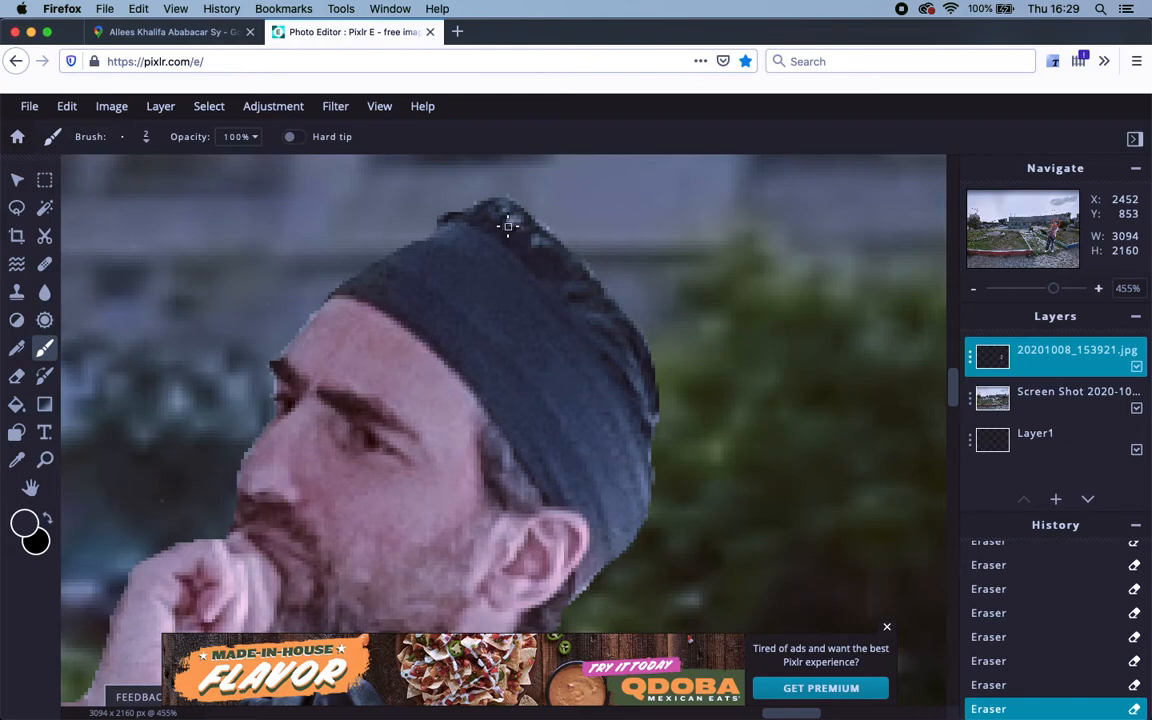
# Paint dark grey over the notch at the top of the cap and dismiss the ad banner.
pyautogui.moveTo(501, 205); pyautogui.dragTo(531, 245)
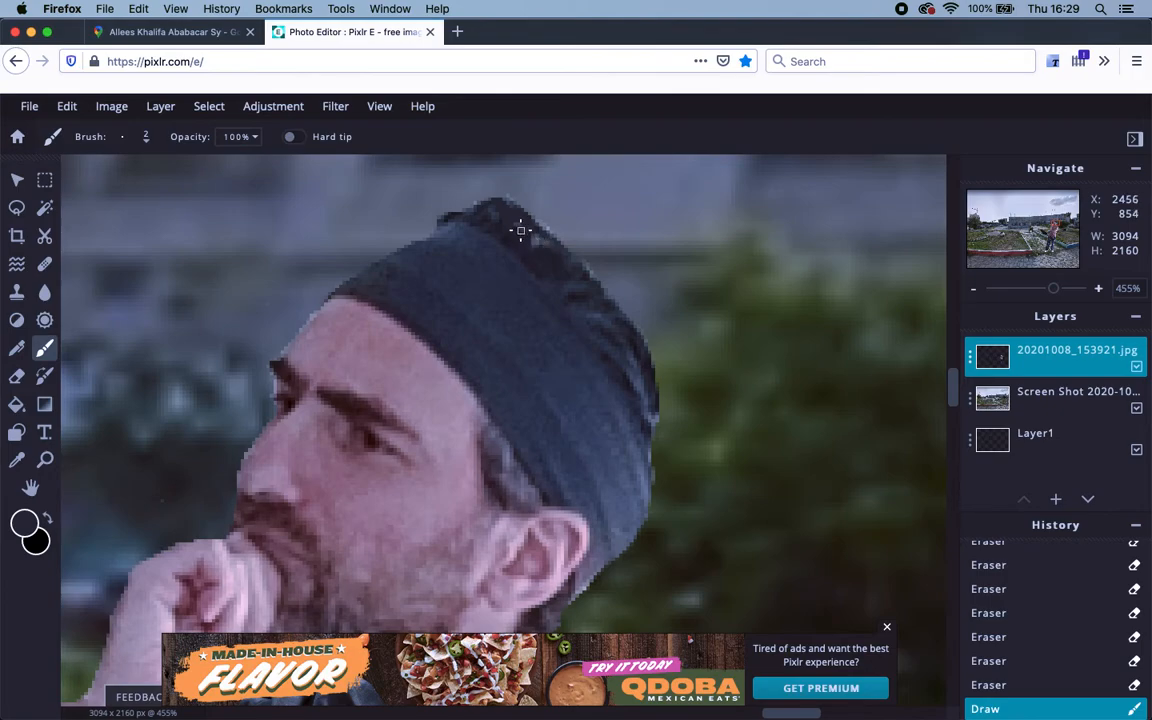
pyautogui.moveTo(514, 224)
pyautogui.mouseDown()
pyautogui.moveTo(488, 206)
pyautogui.moveTo(598, 313)
pyautogui.mouseUp()
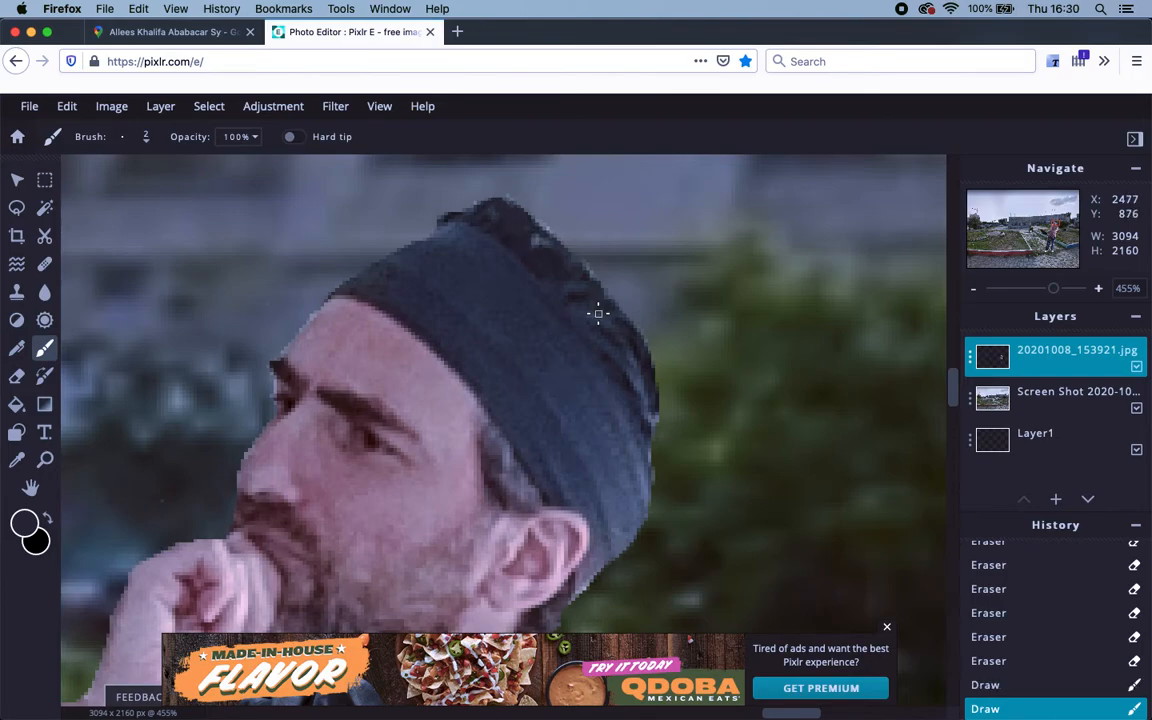
pyautogui.click(886, 627)
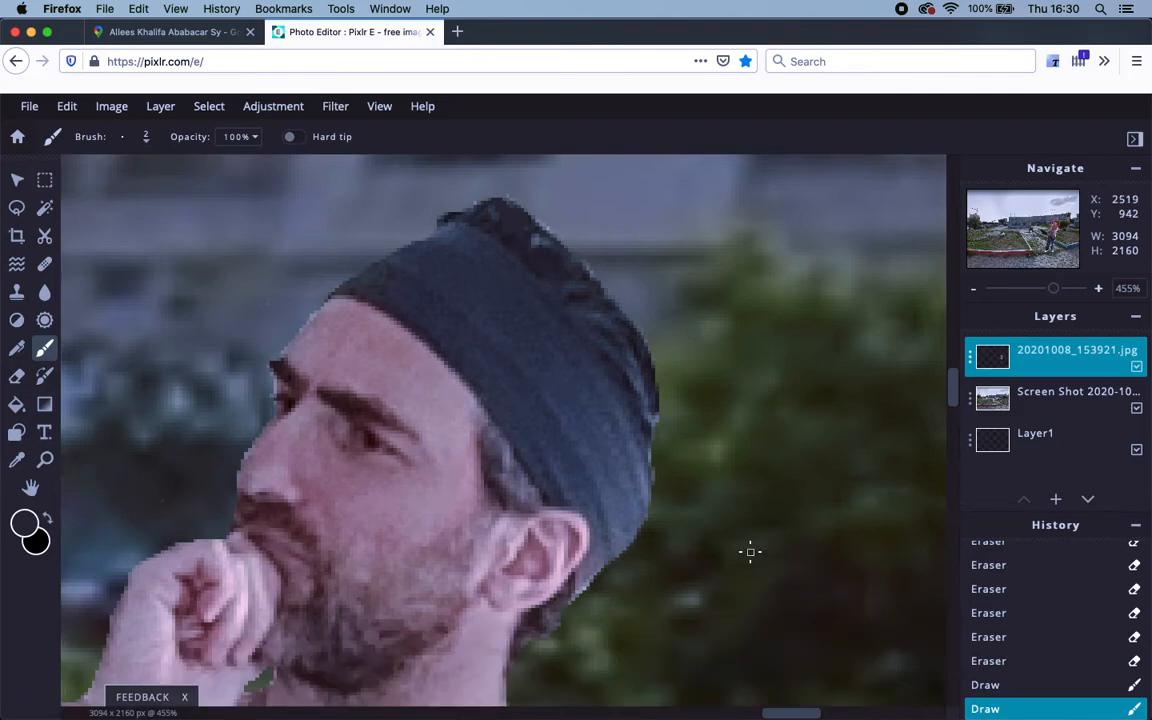
# Zoom out to about 26% and nudge the man's layer right to Left 2460, Top 897.
pyautogui.scroll(-15, 750, 551)
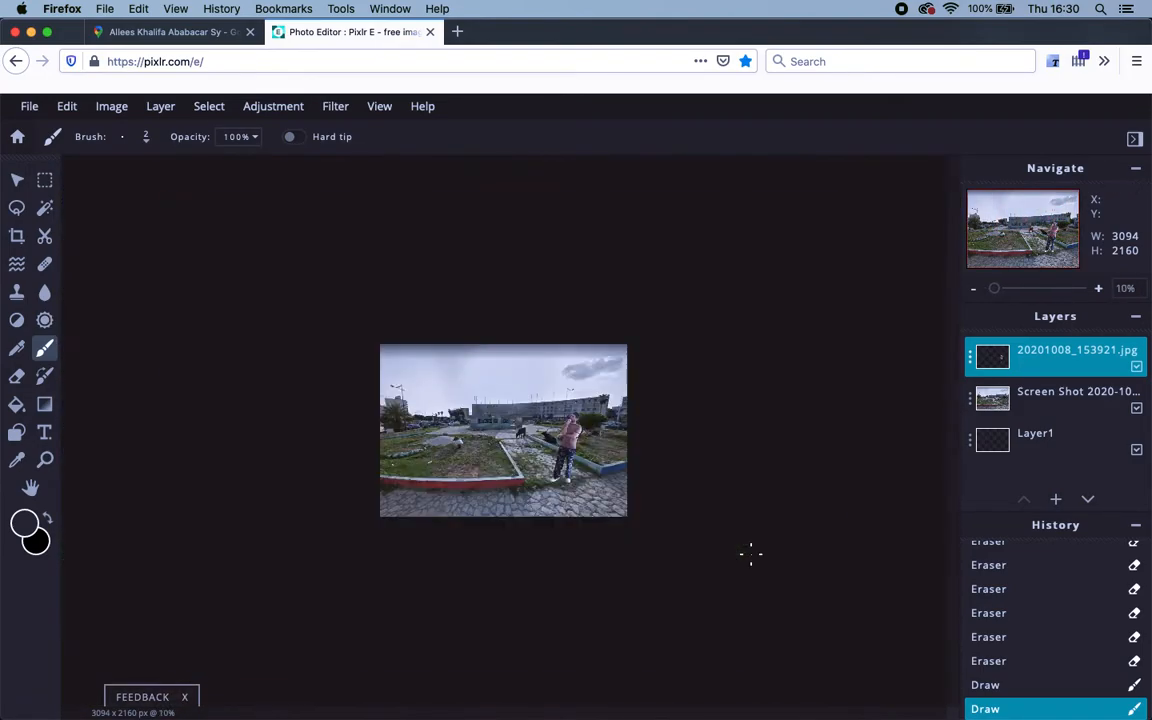
pyautogui.scroll(6, 750, 553)
pyautogui.scroll(-7, 750, 553)
pyautogui.scroll(2, 750, 553)
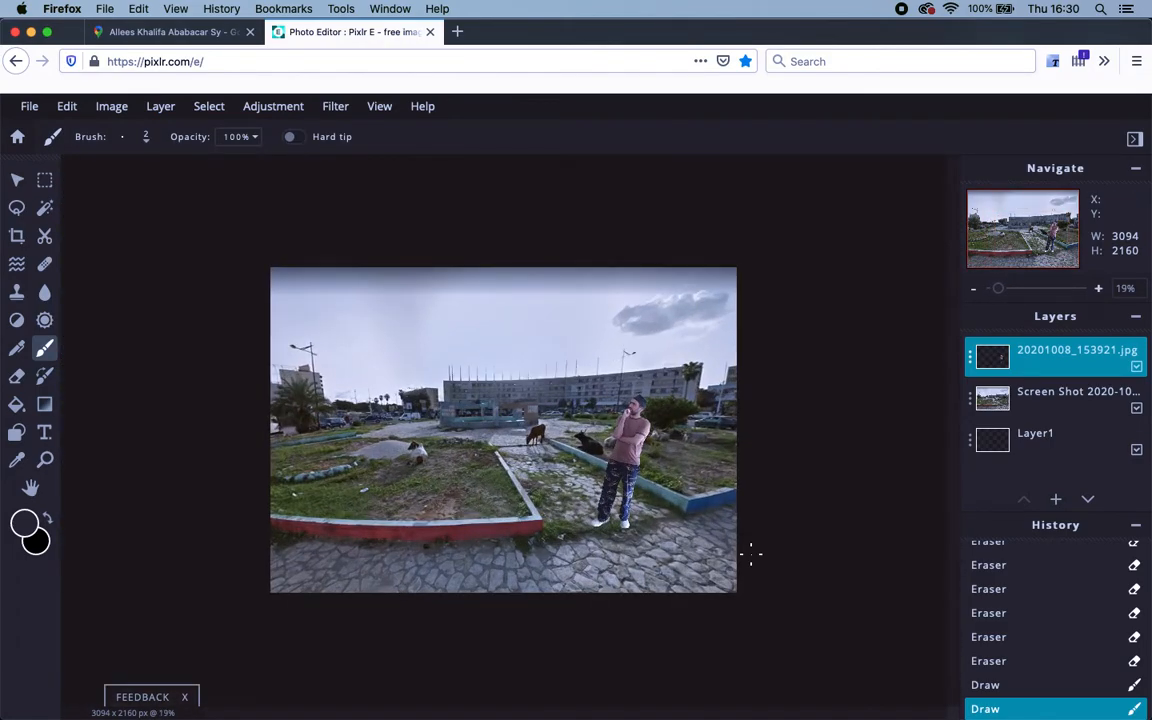
pyautogui.scroll(1, 750, 553)
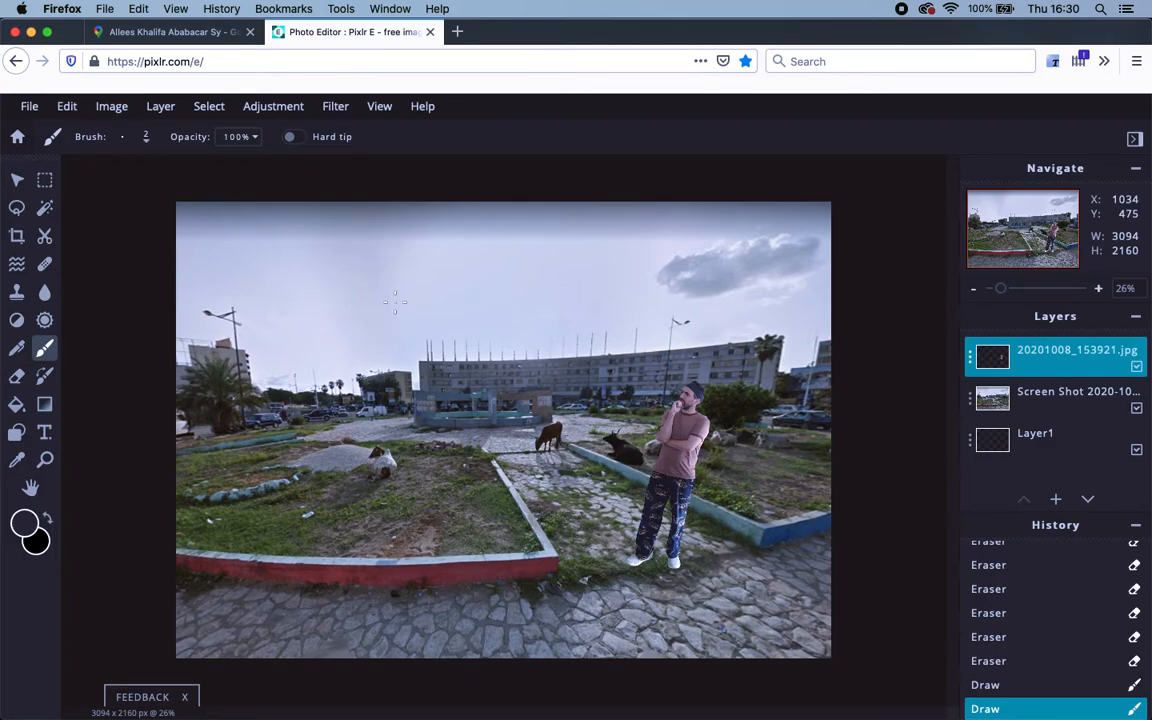
pyautogui.click(17, 180)
pyautogui.moveTo(658, 496); pyautogui.dragTo(732, 514)
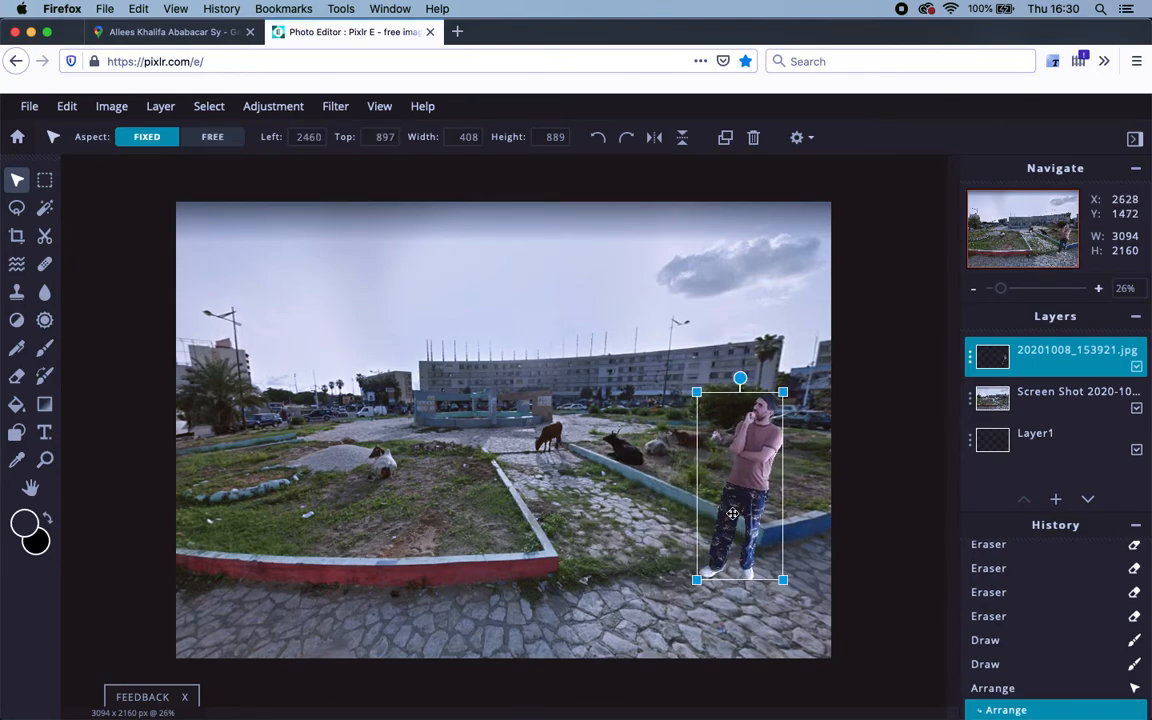
# Undo an accidental enlargement and place the 408×889 man on the right at Left 2521, Top 908.
pyautogui.click(570, 468)
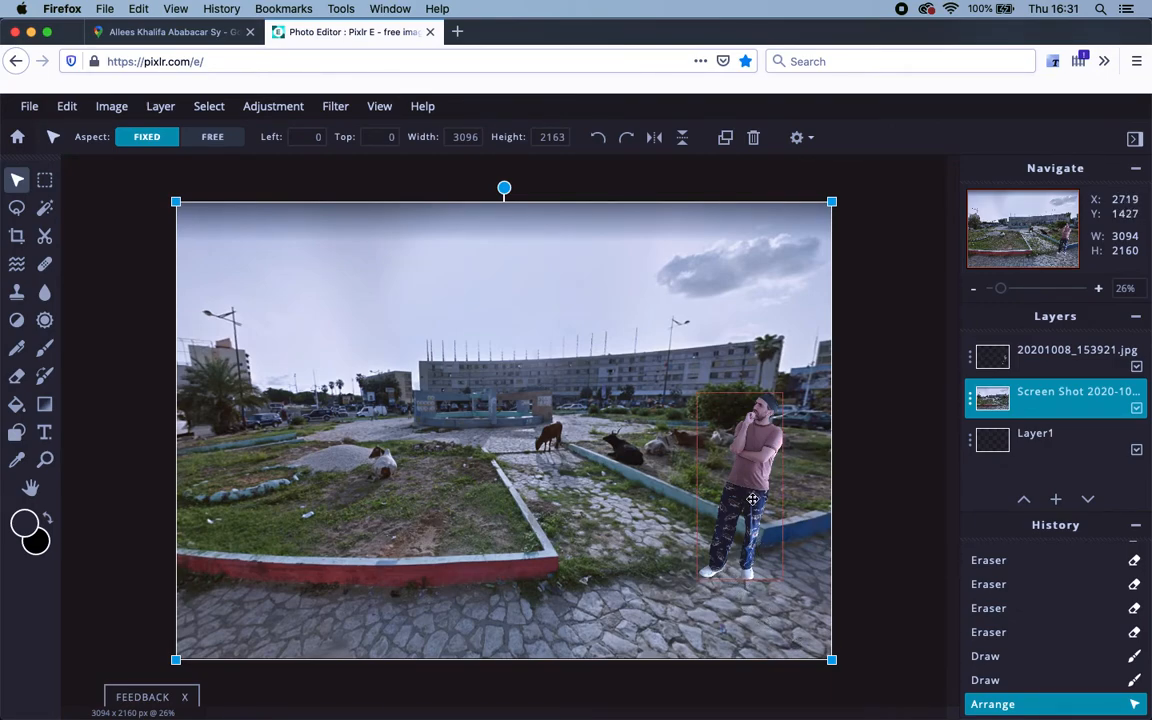
pyautogui.moveTo(756, 467); pyautogui.dragTo(900, 437)
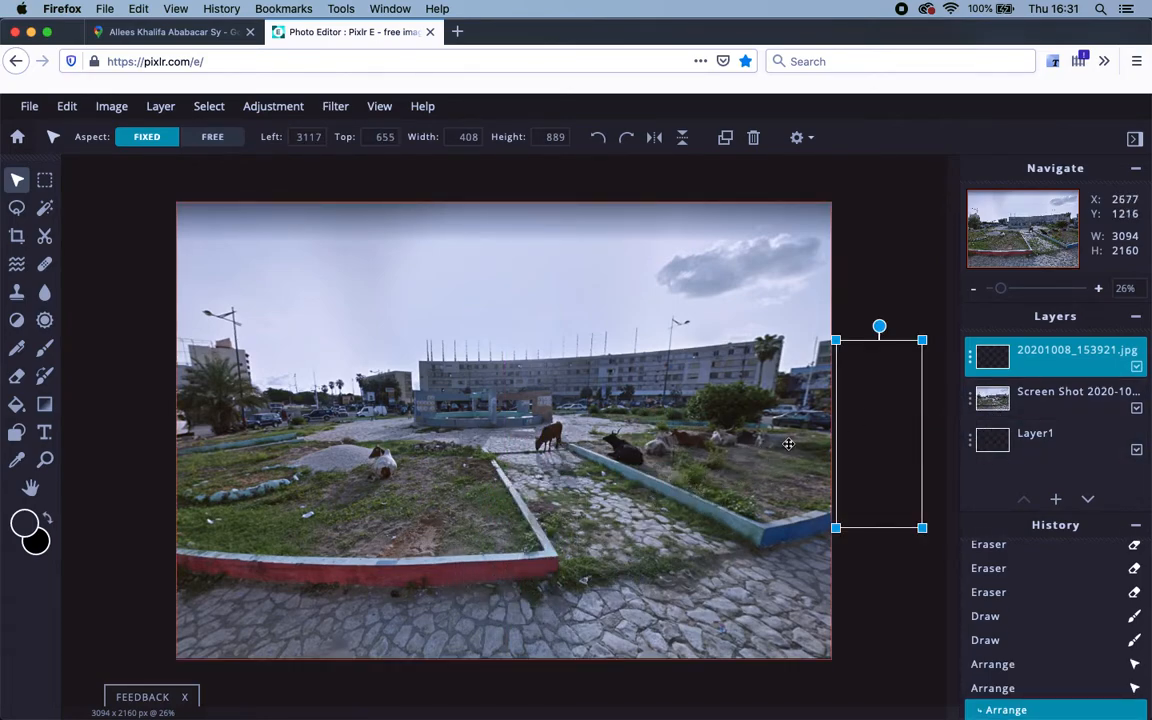
pyautogui.moveTo(869, 409); pyautogui.dragTo(488, 492)
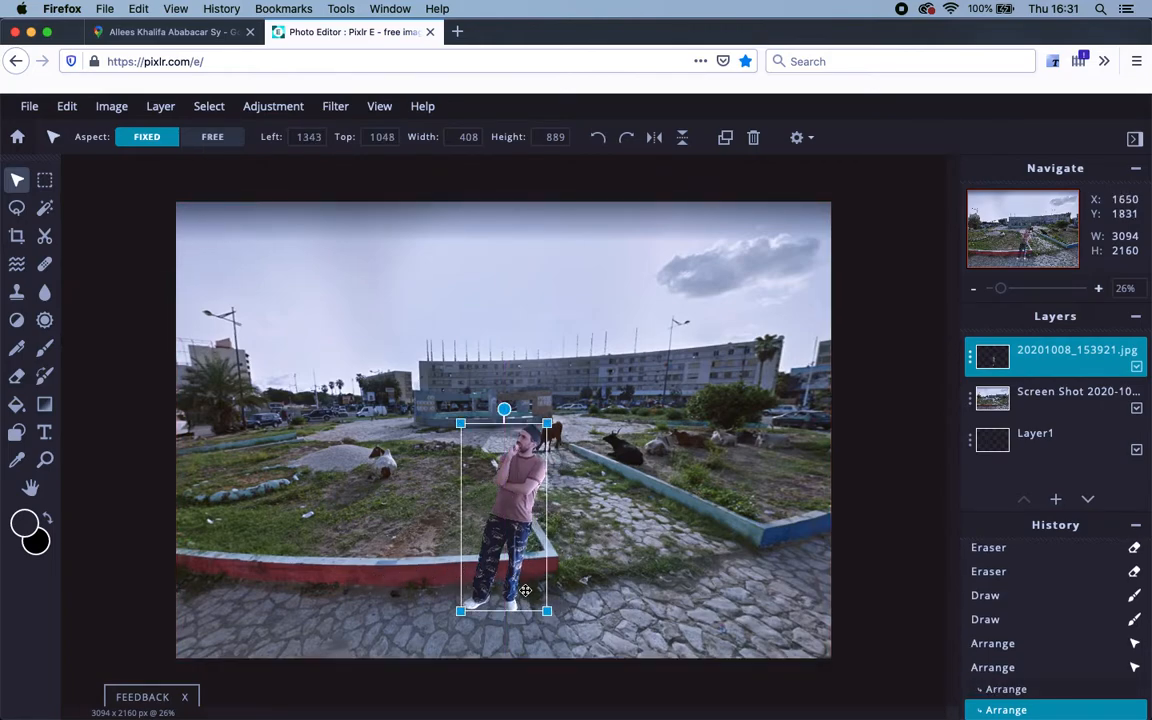
pyautogui.moveTo(460, 422)
pyautogui.mouseDown()
pyautogui.moveTo(431, 398)
pyautogui.moveTo(449, 406)
pyautogui.mouseUp()
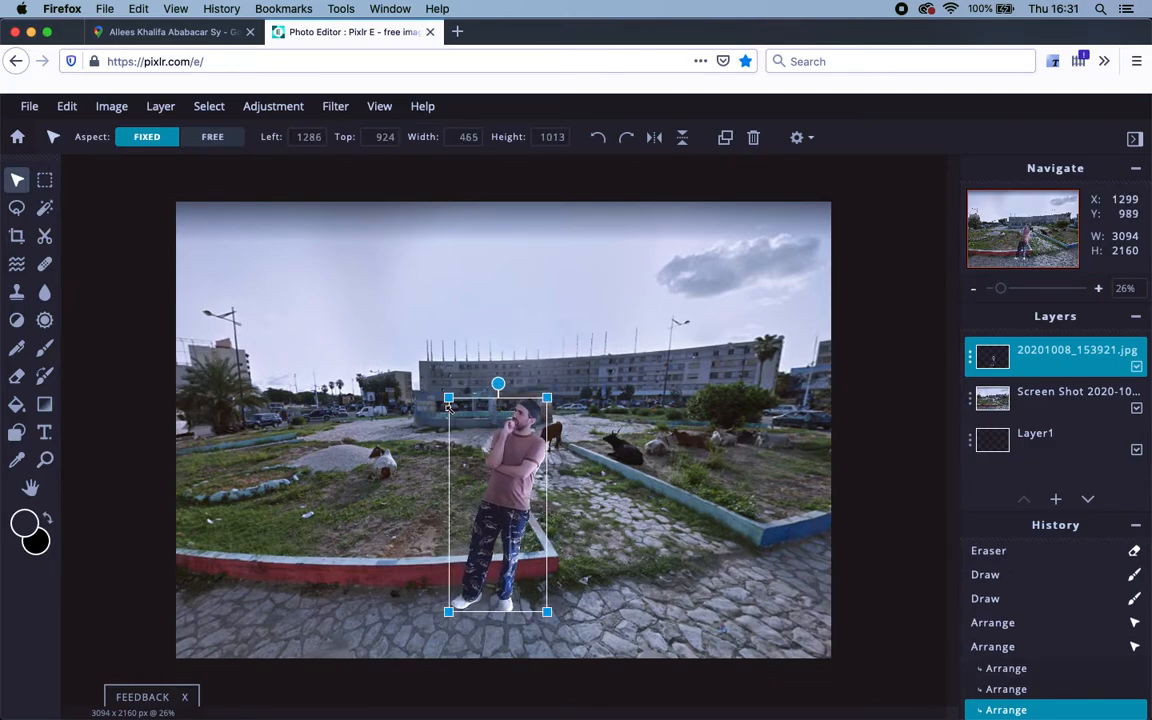
pyautogui.press('super+z')
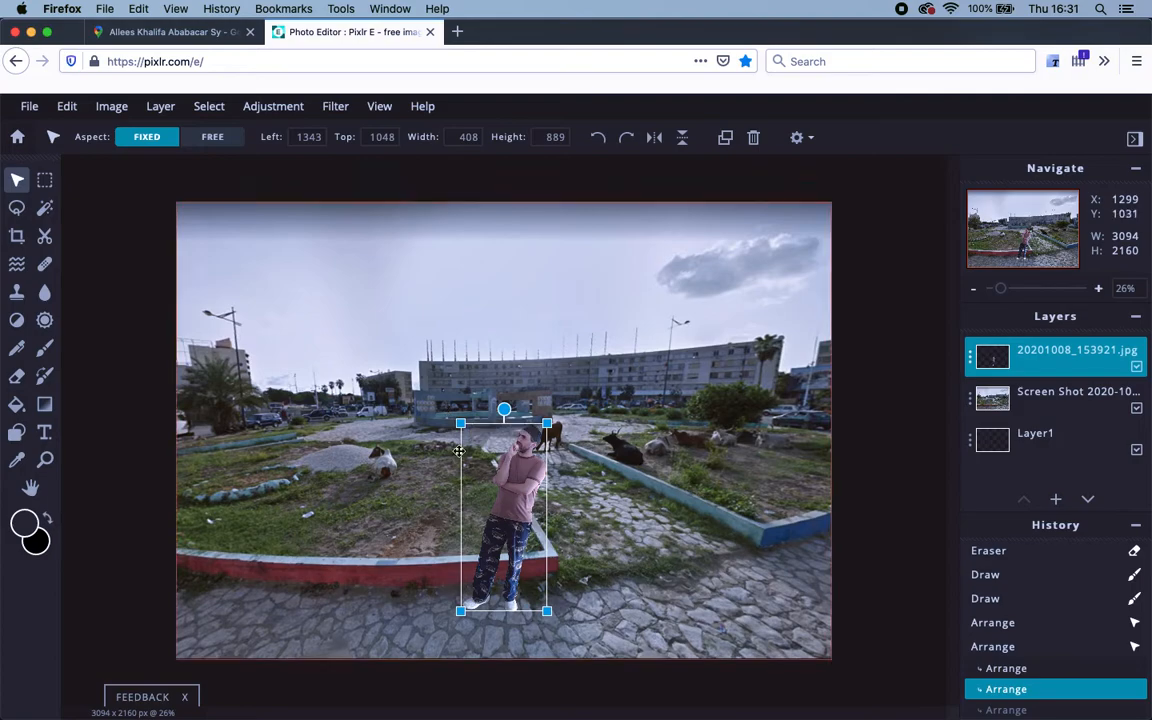
pyautogui.moveTo(559, 526); pyautogui.dragTo(762, 502)
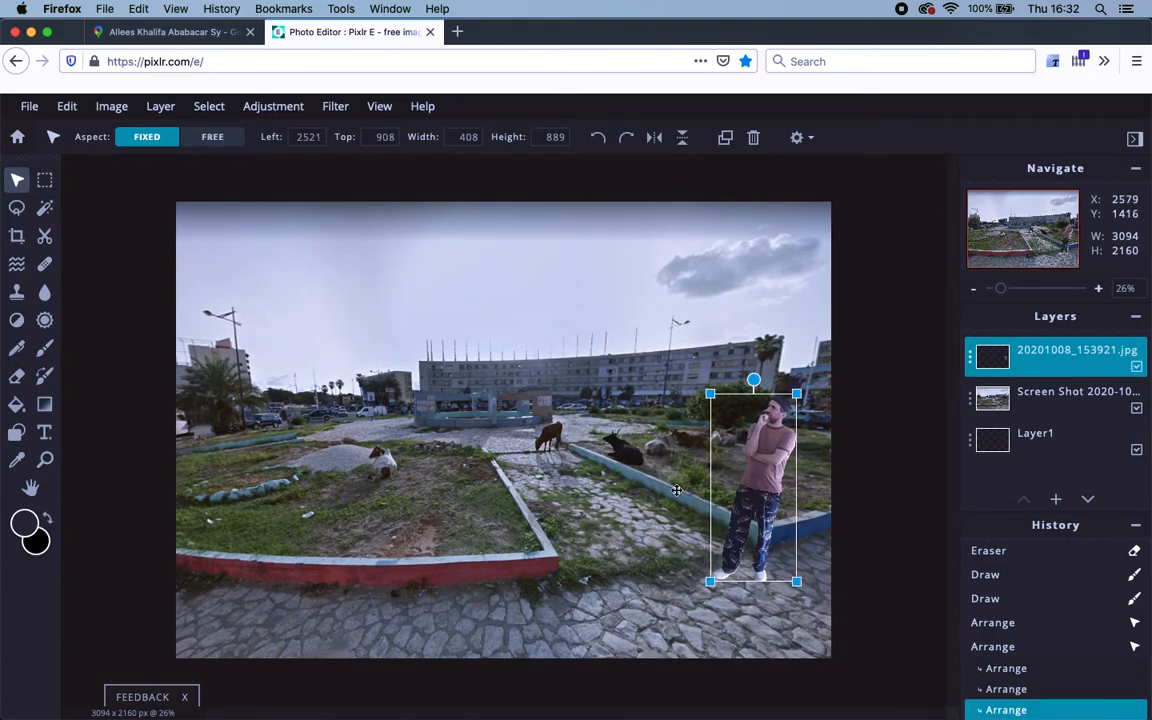
pyautogui.click(610, 440)
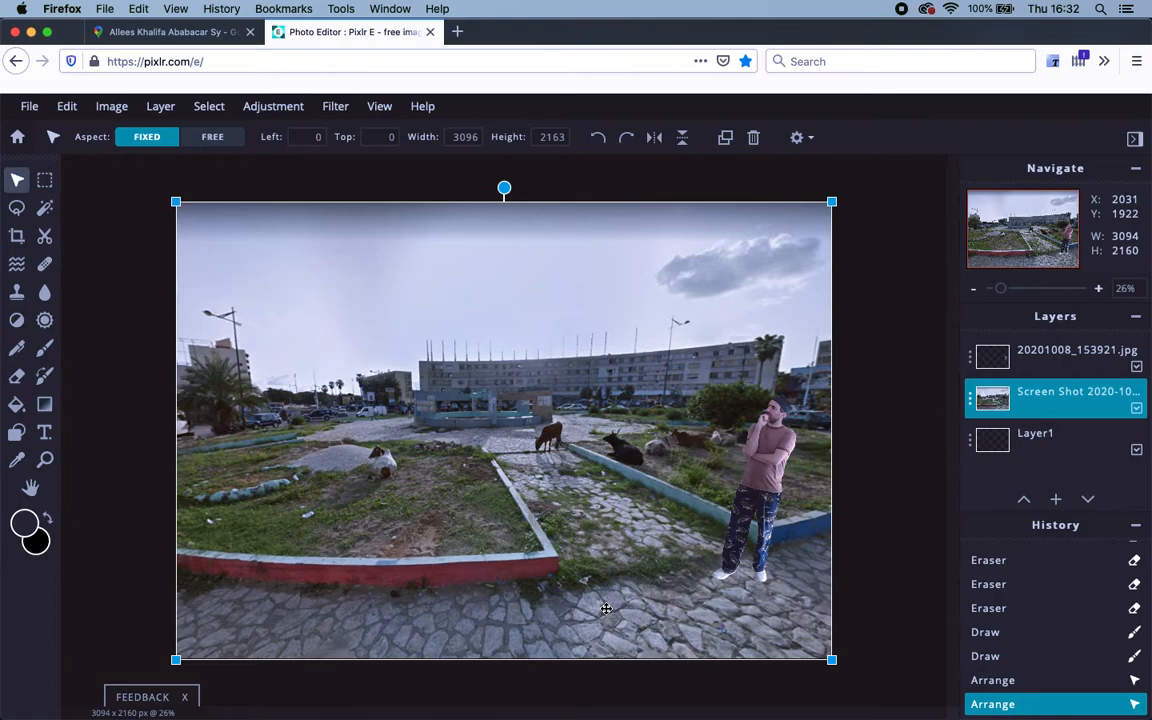
pyautogui.click(765, 477)
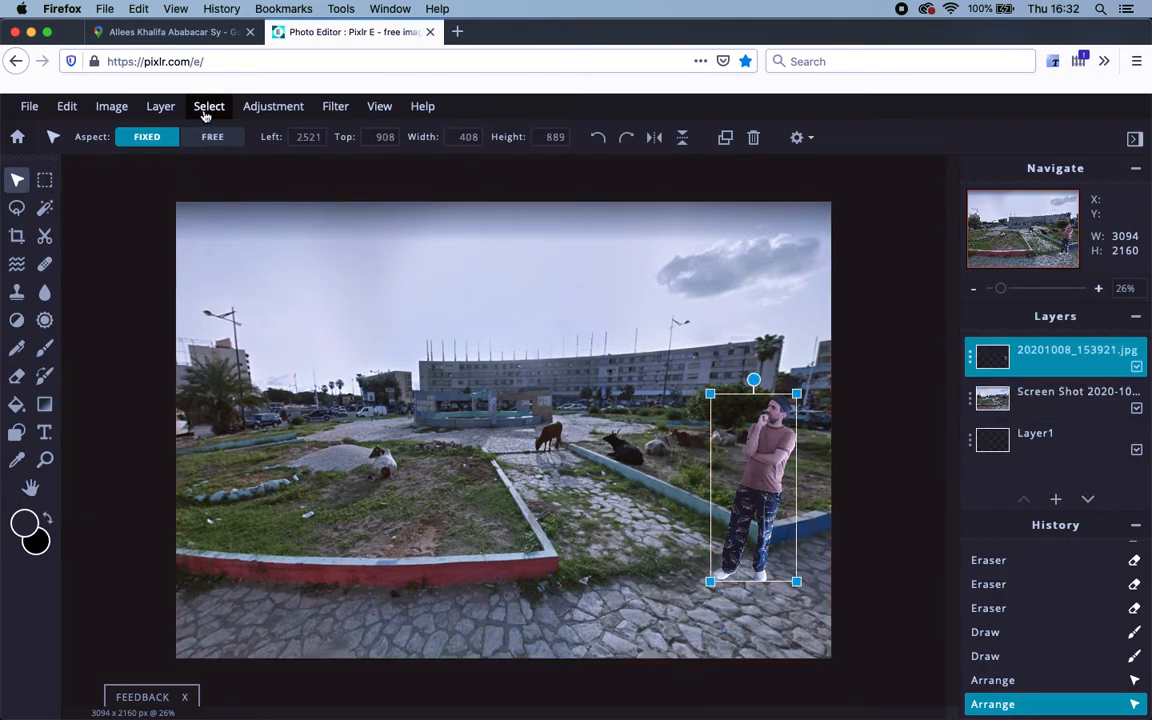
pyautogui.click(115, 110)
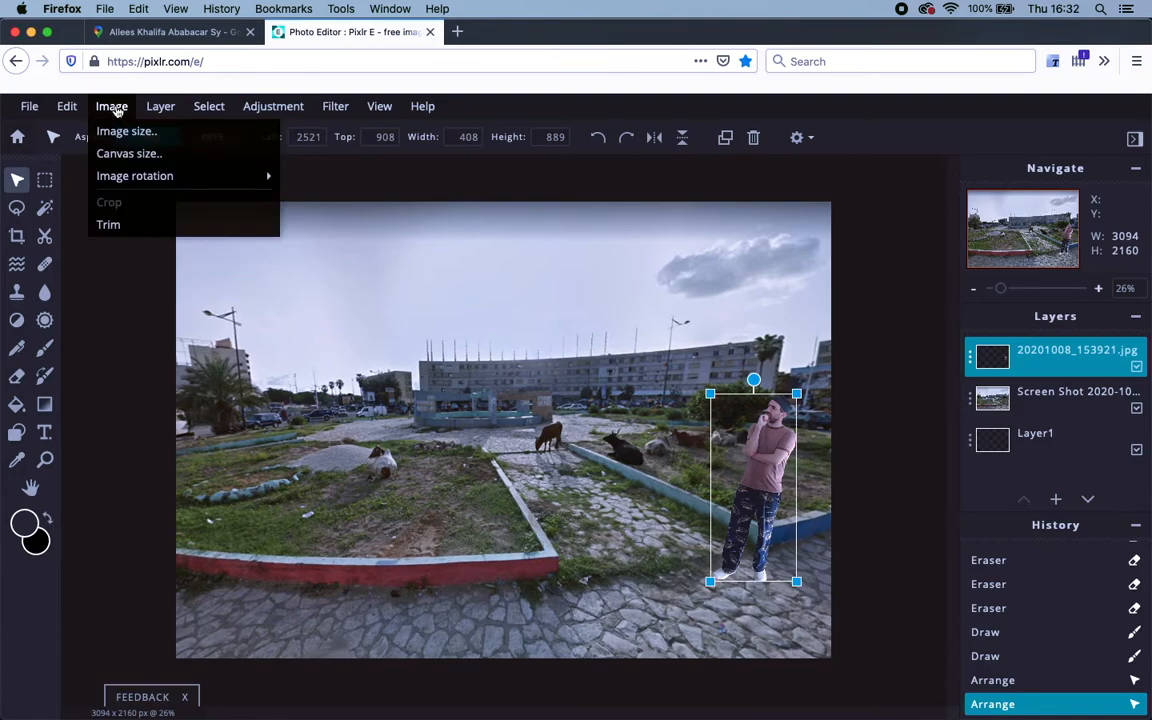
pyautogui.click(67, 106)
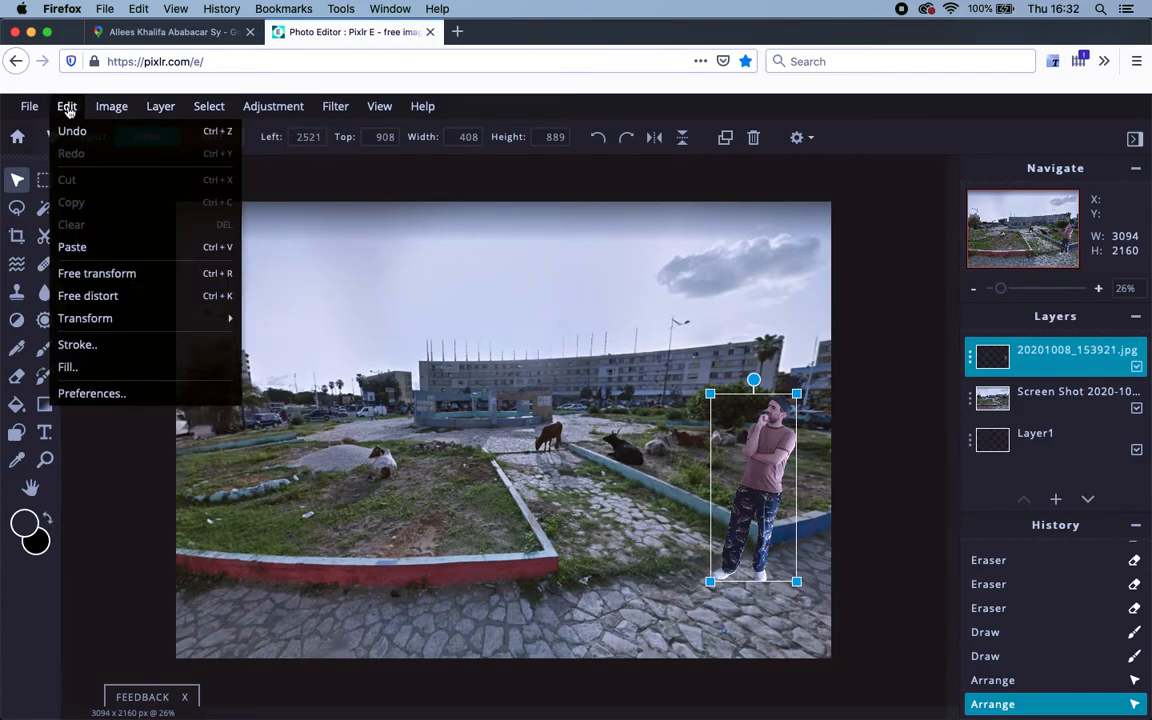
pyautogui.click(109, 282)
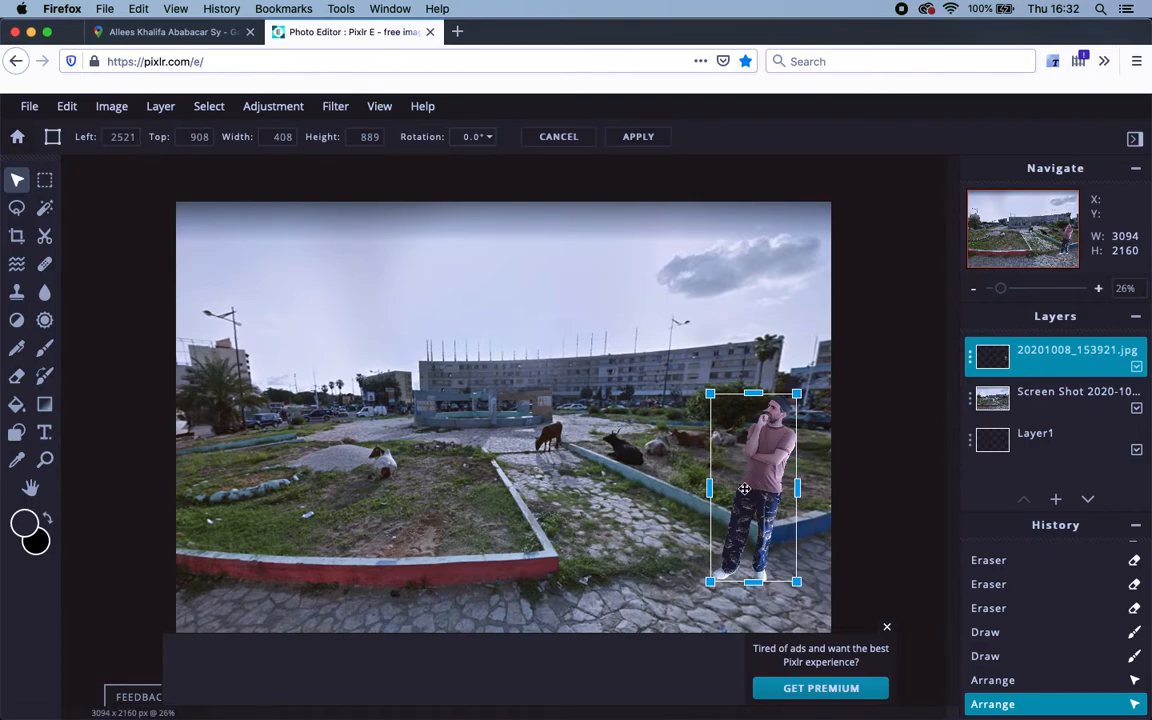
pyautogui.moveTo(797, 488)
pyautogui.mouseDown()
pyautogui.moveTo(653, 473)
pyautogui.moveTo(800, 490)
pyautogui.mouseUp()
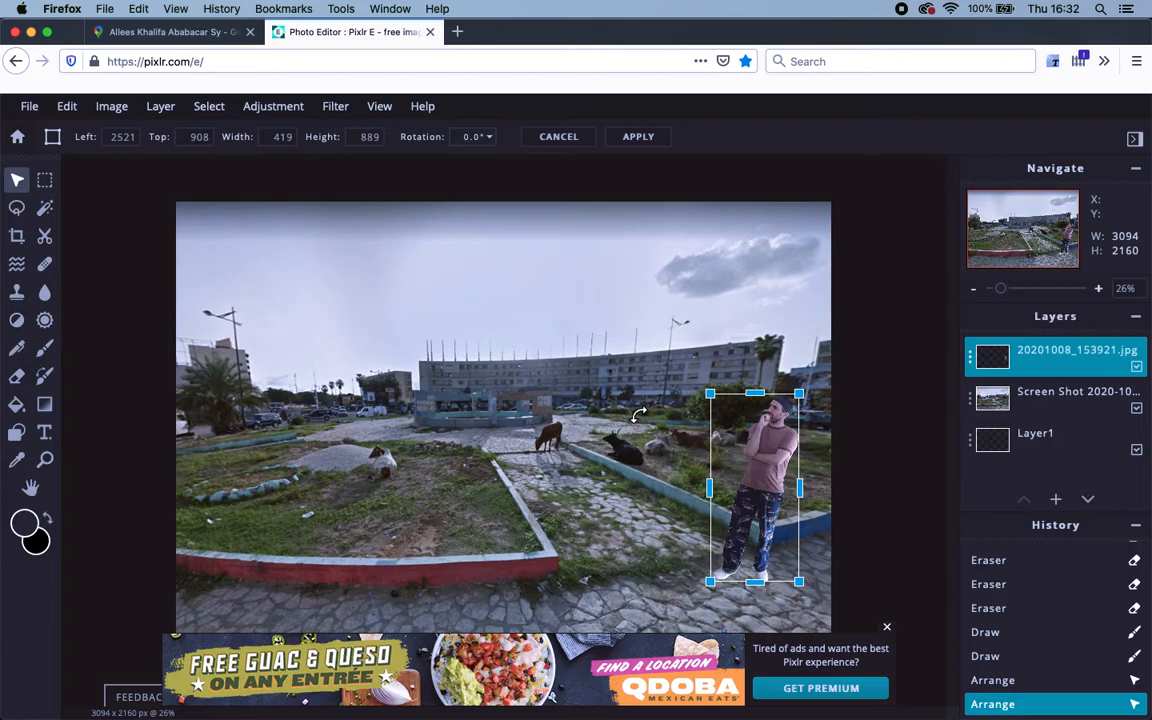
pyautogui.press('Return')
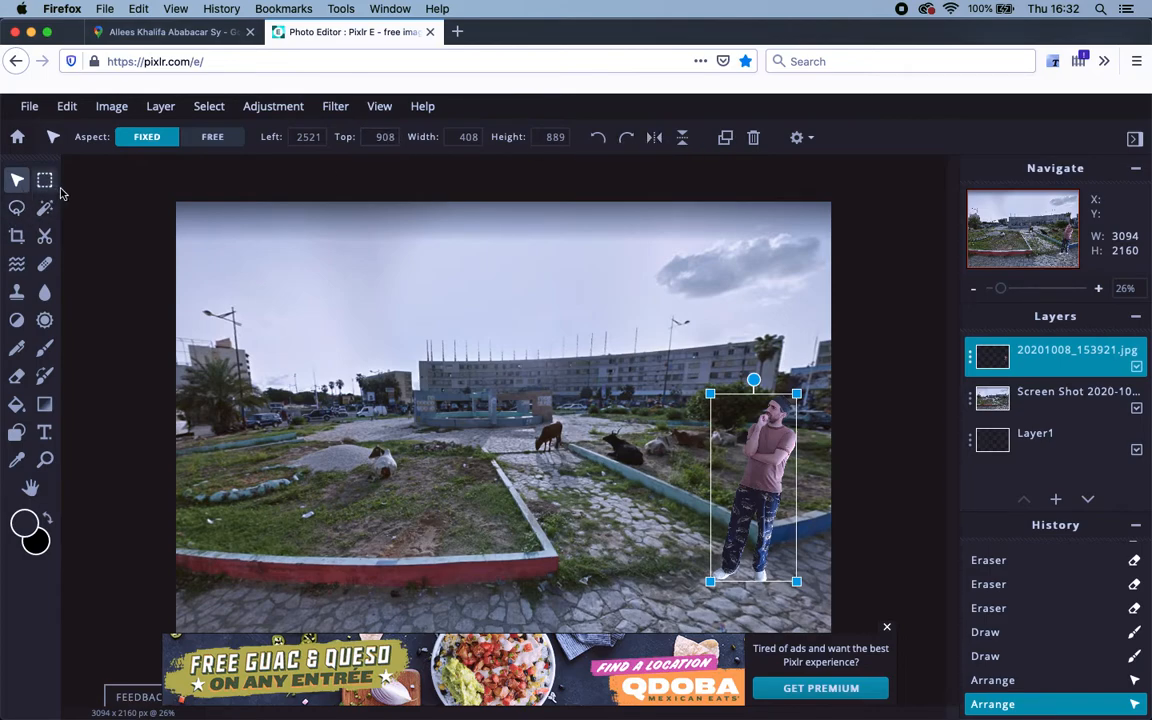
# Flip the man horizontally and move him left to Left 225, Top 1040 by the red kerb.
pyautogui.click(68, 107)
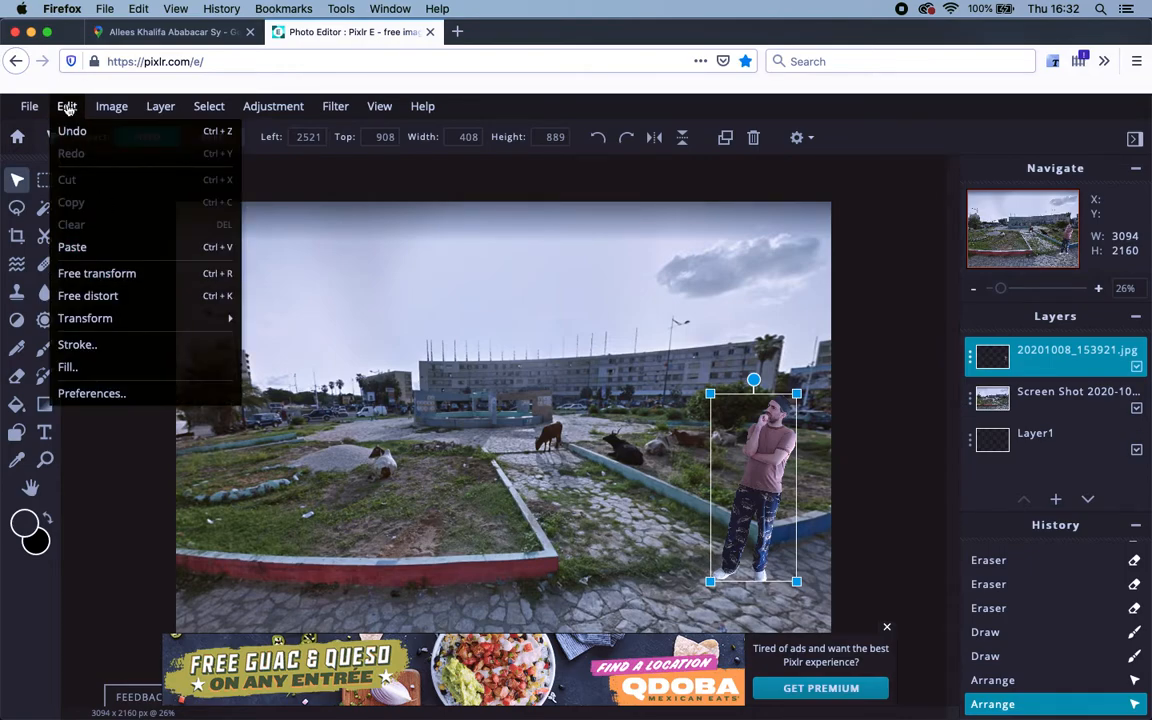
pyautogui.click(68, 107)
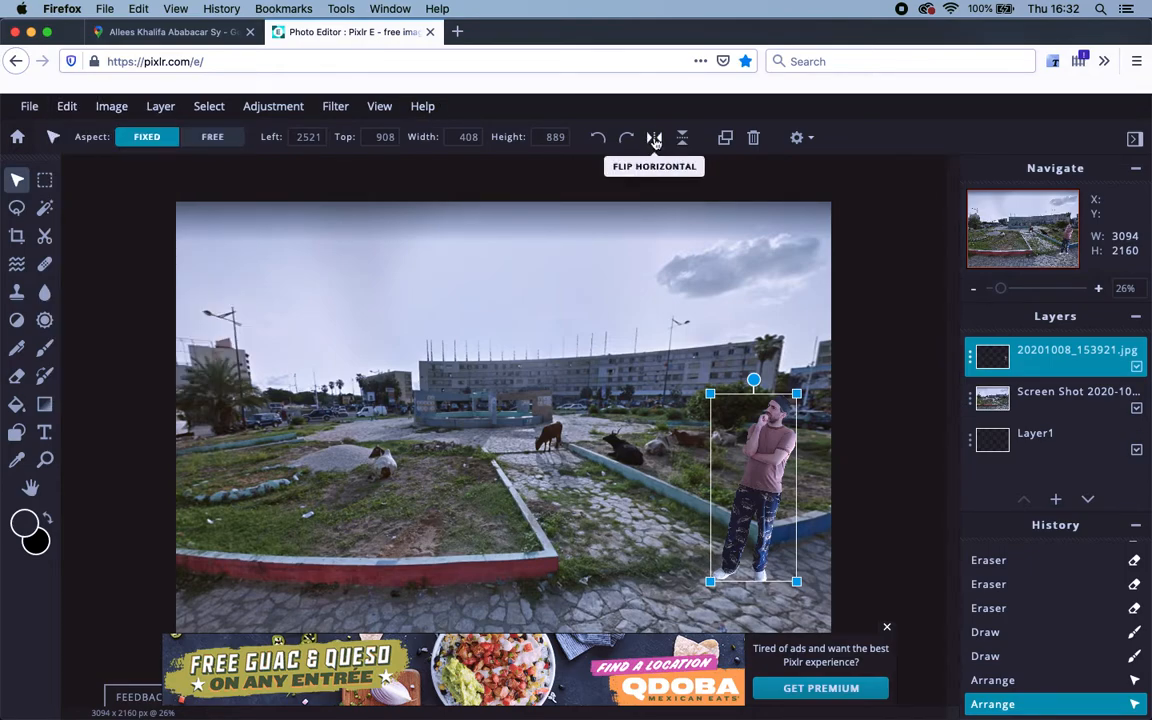
pyautogui.click(654, 138)
pyautogui.moveTo(763, 487); pyautogui.dragTo(277, 517)
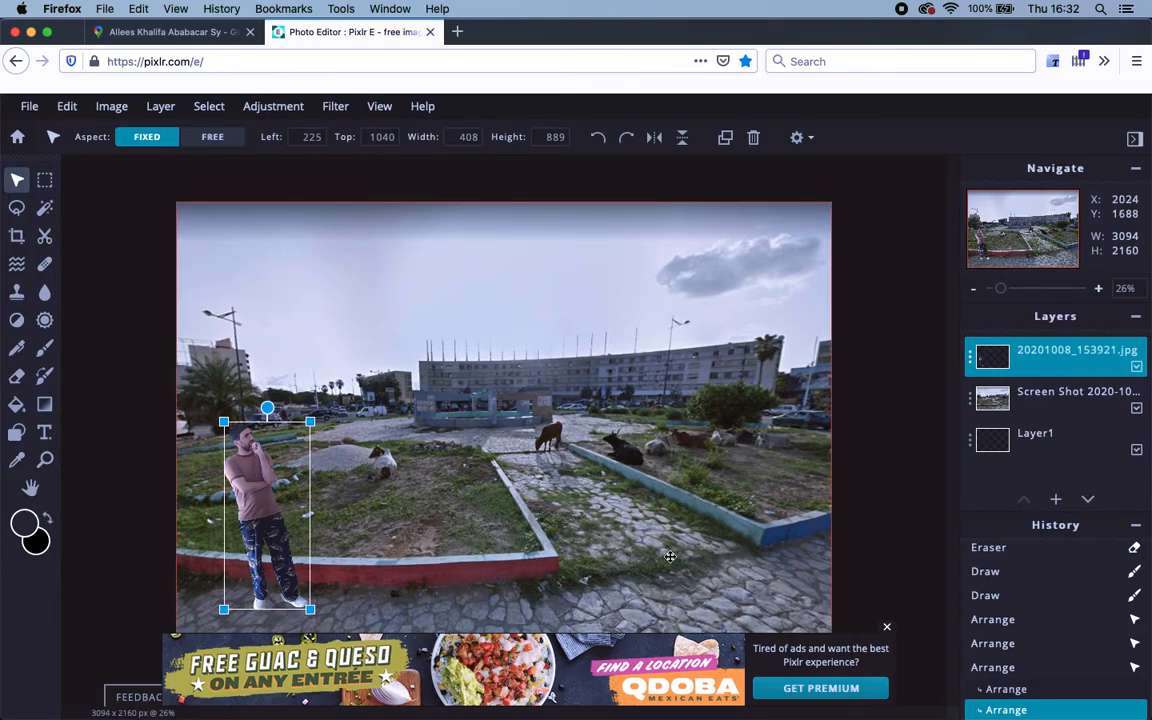
pyautogui.click(451, 494)
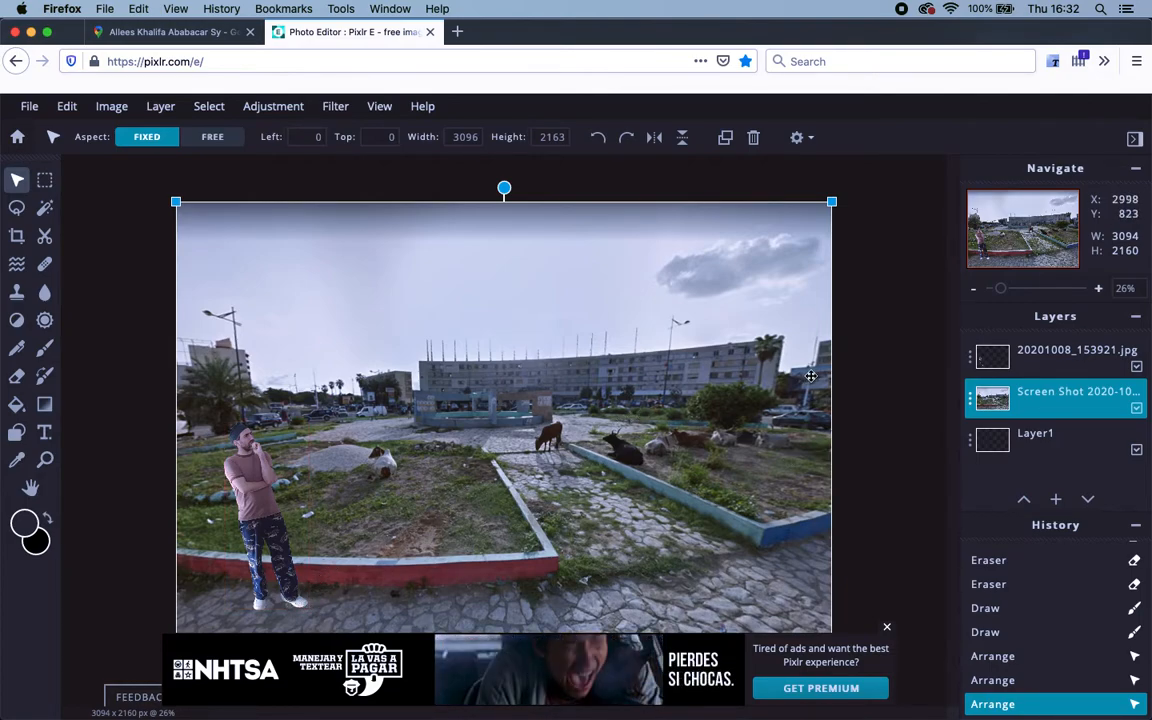
pyautogui.click(876, 228)
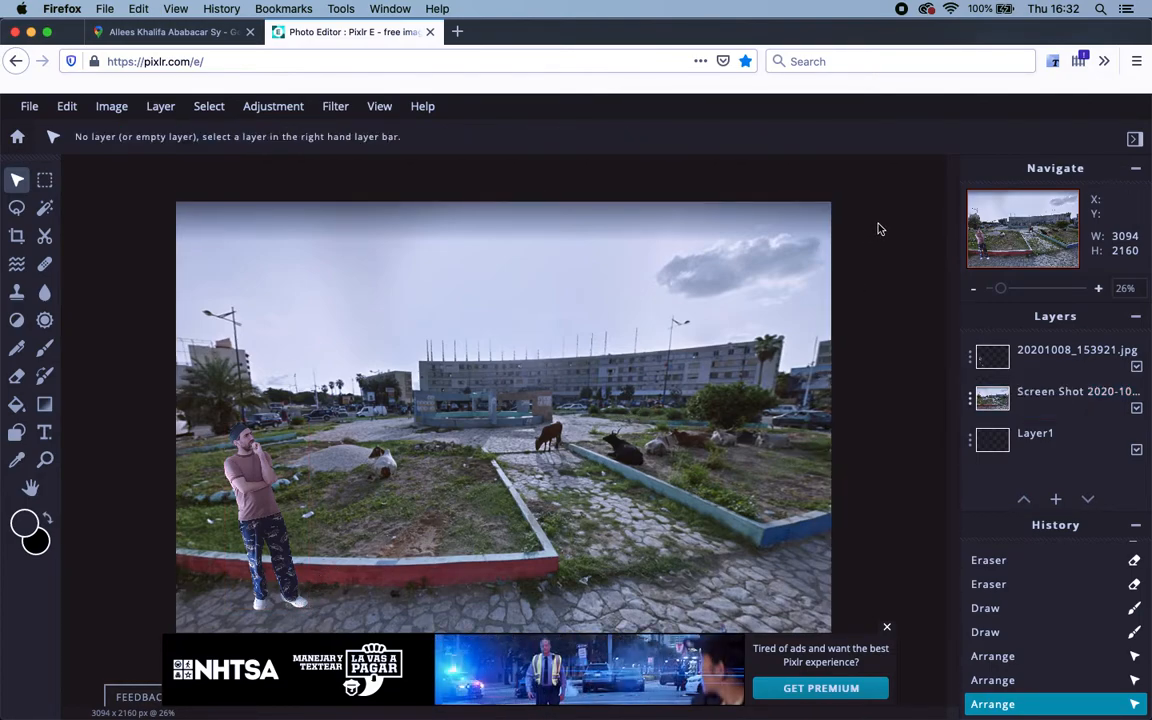
pyautogui.click(886, 629)
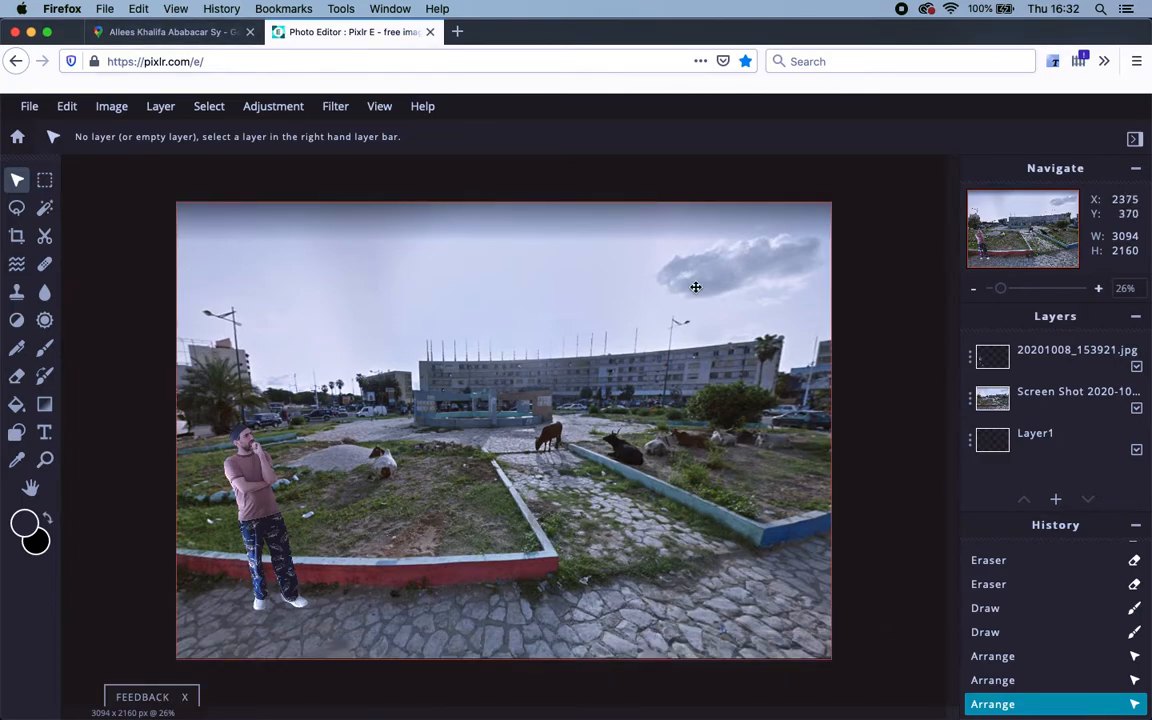
pyautogui.click(1010, 355)
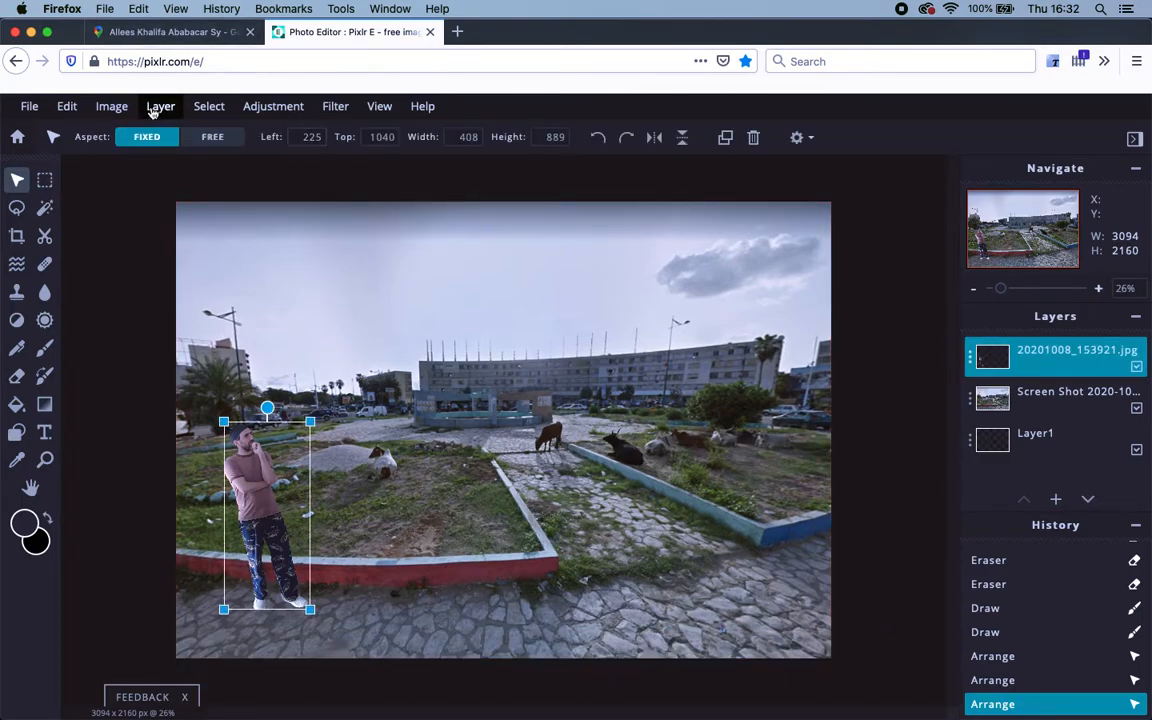
pyautogui.click(67, 106)
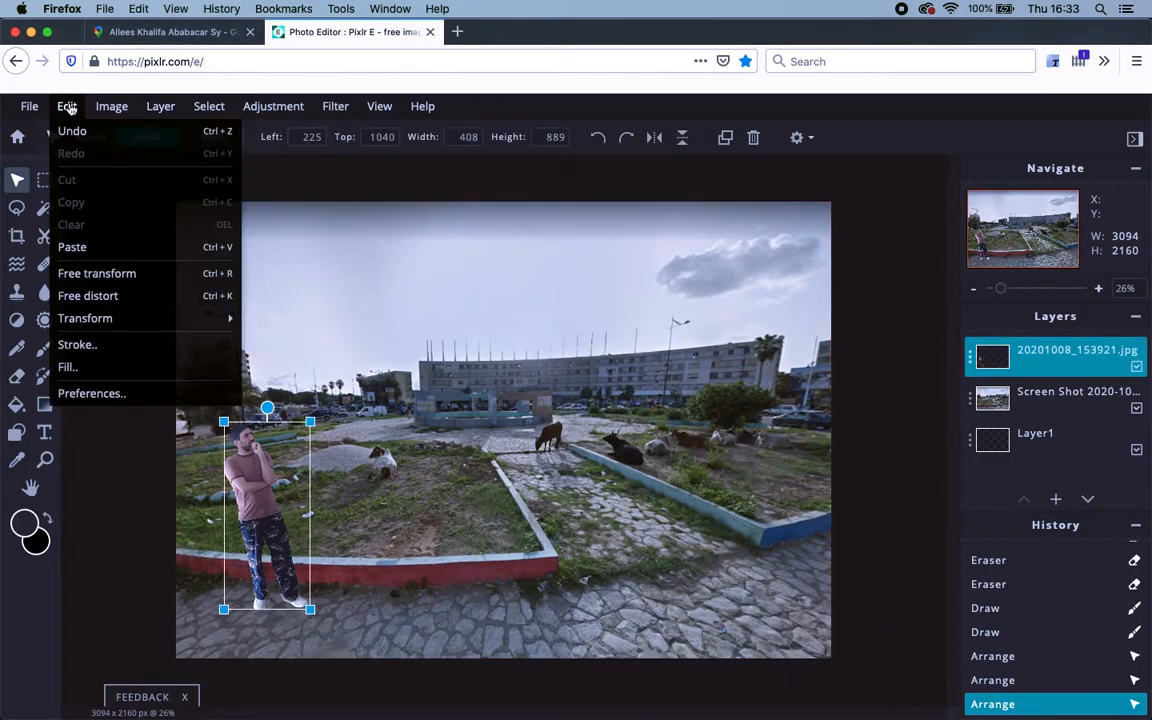
pyautogui.click(97, 273)
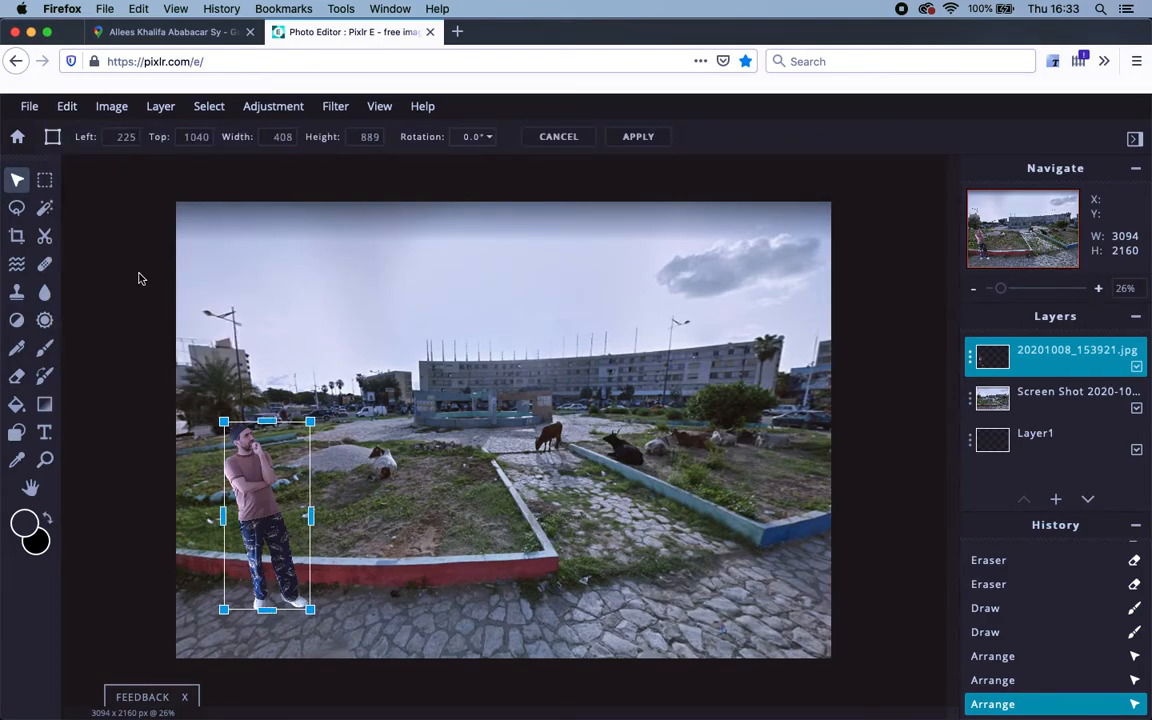
pyautogui.click(68, 114)
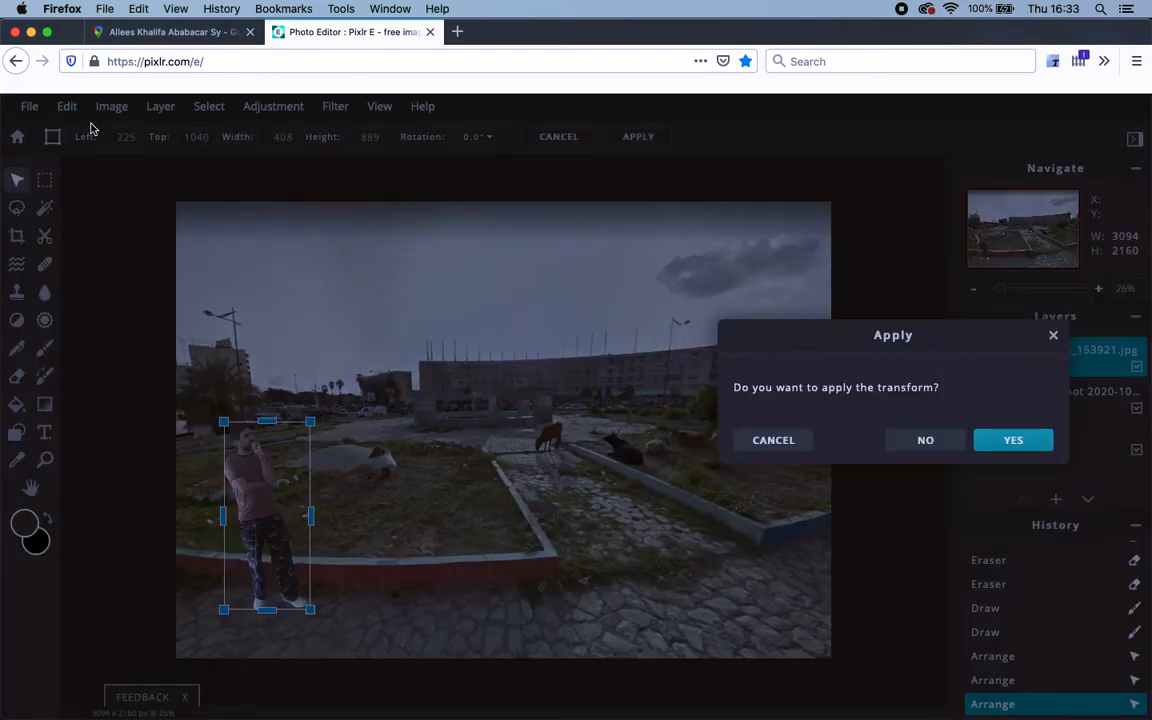
pyautogui.click(757, 444)
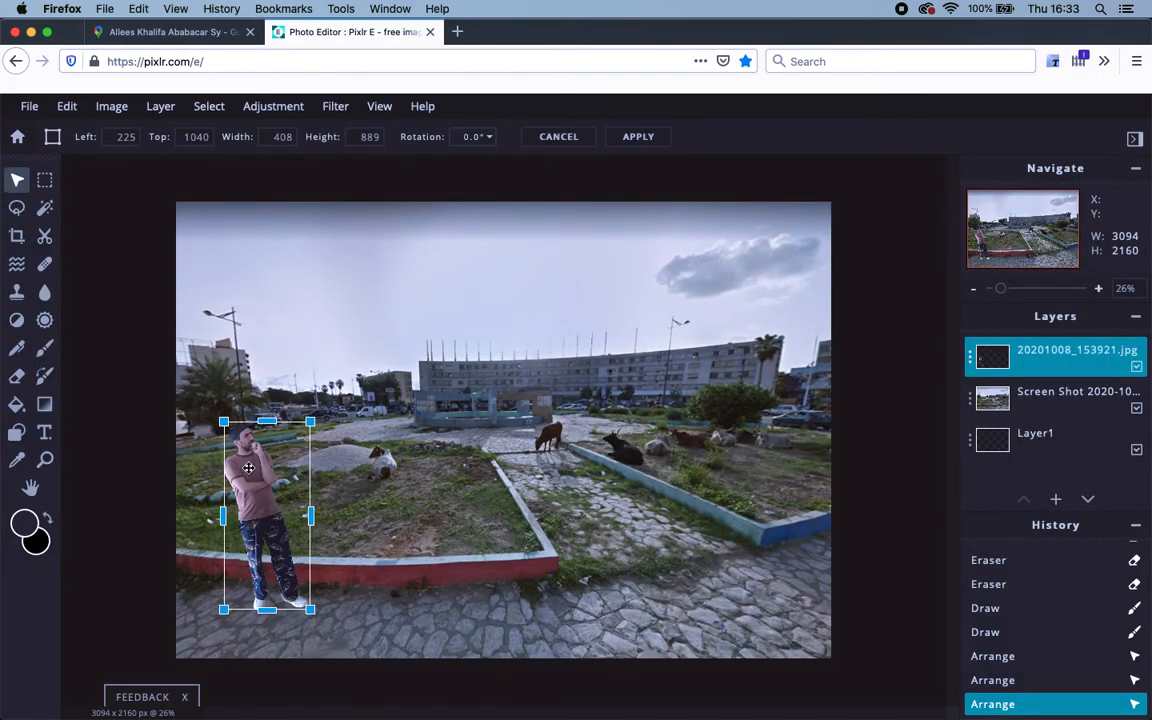
pyautogui.click(23, 189)
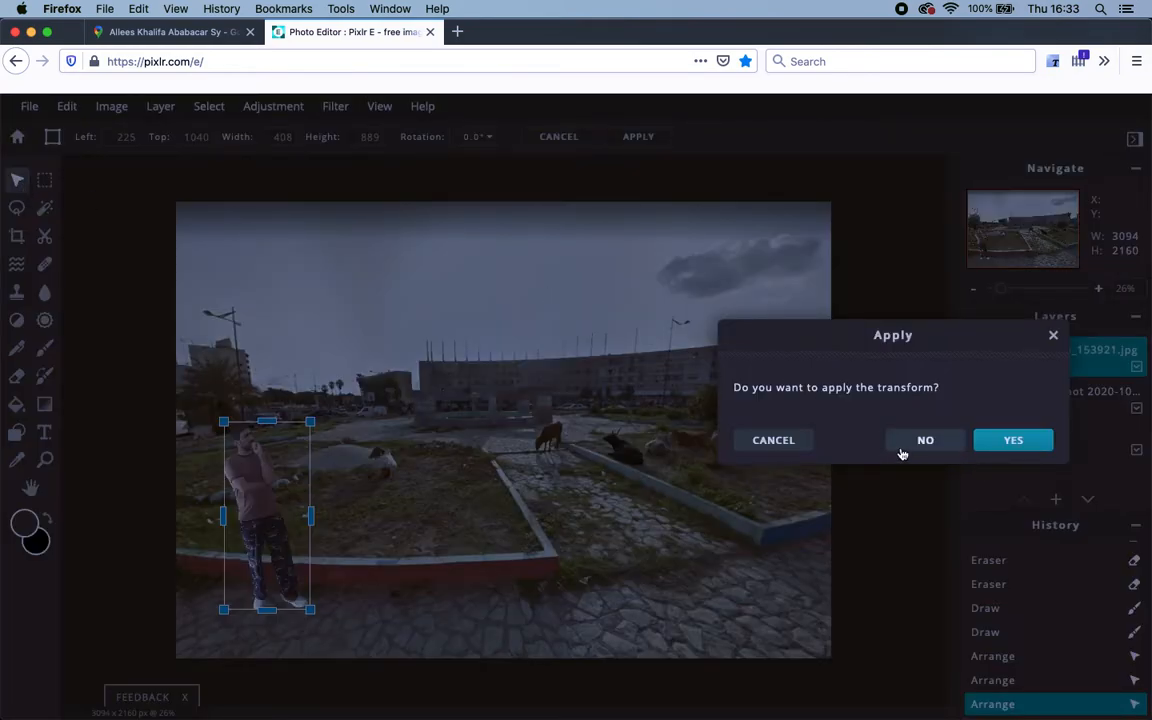
pyautogui.click(792, 442)
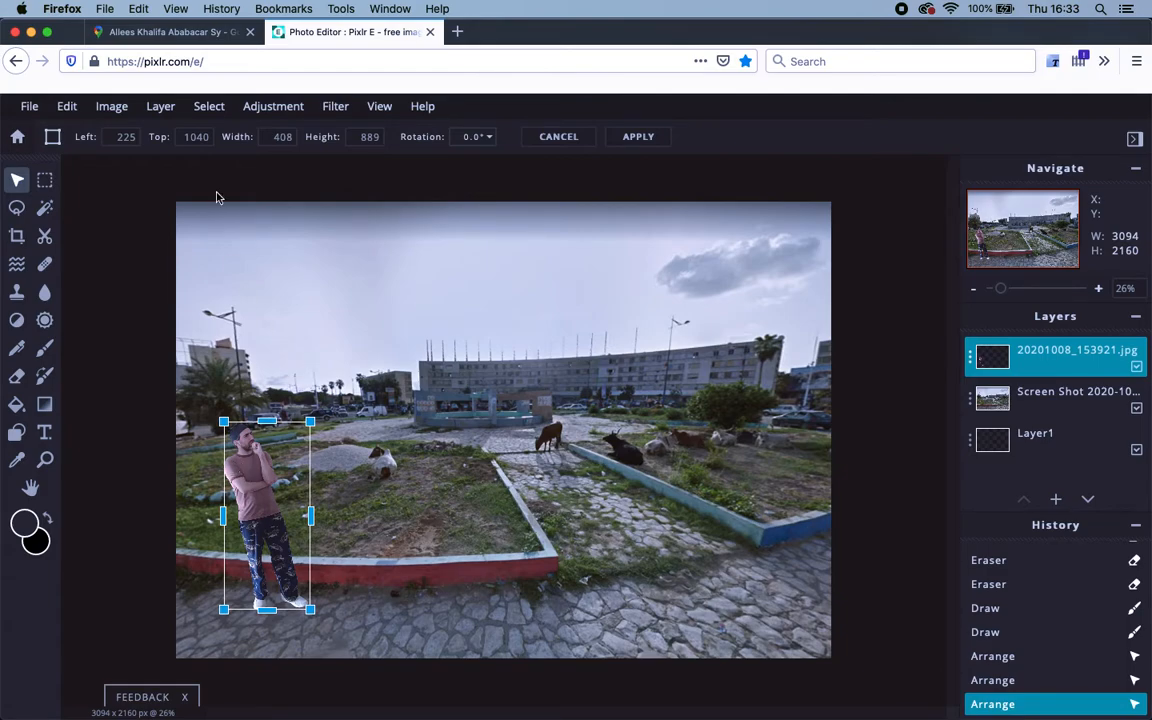
pyautogui.click(555, 140)
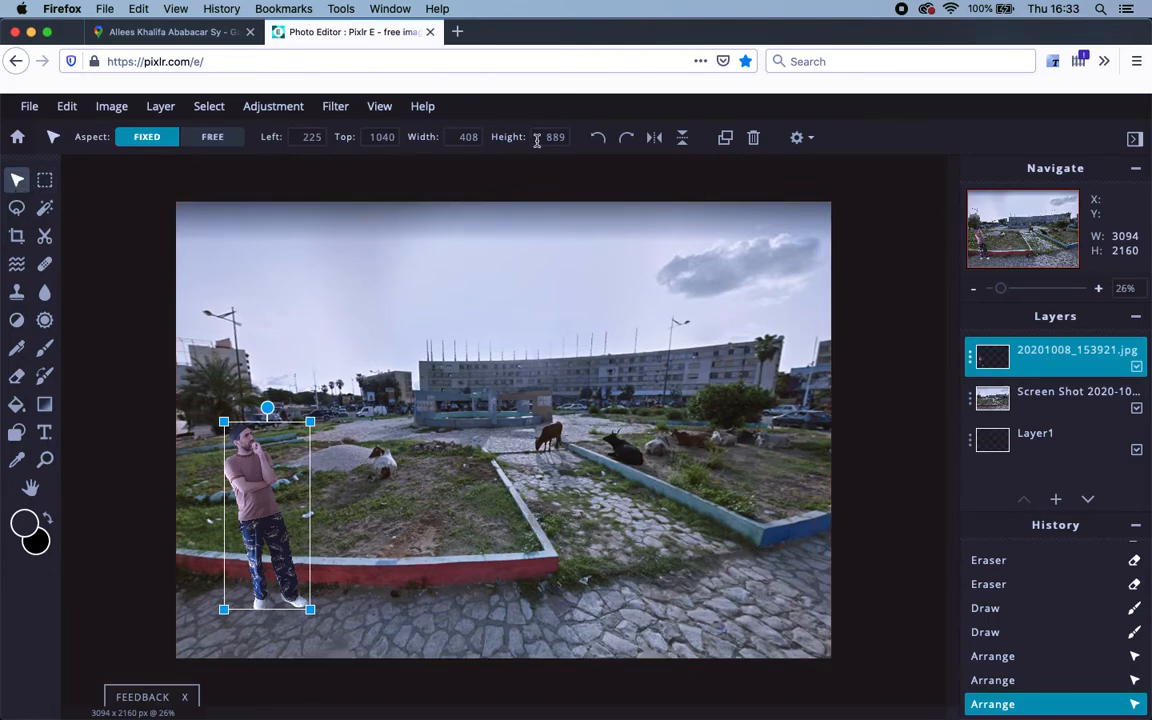
# Duplicate the man, move the mirrored copy right, and hide the copy's layer.
pyautogui.click(725, 140)
pyautogui.moveTo(295, 513); pyautogui.dragTo(761, 510)
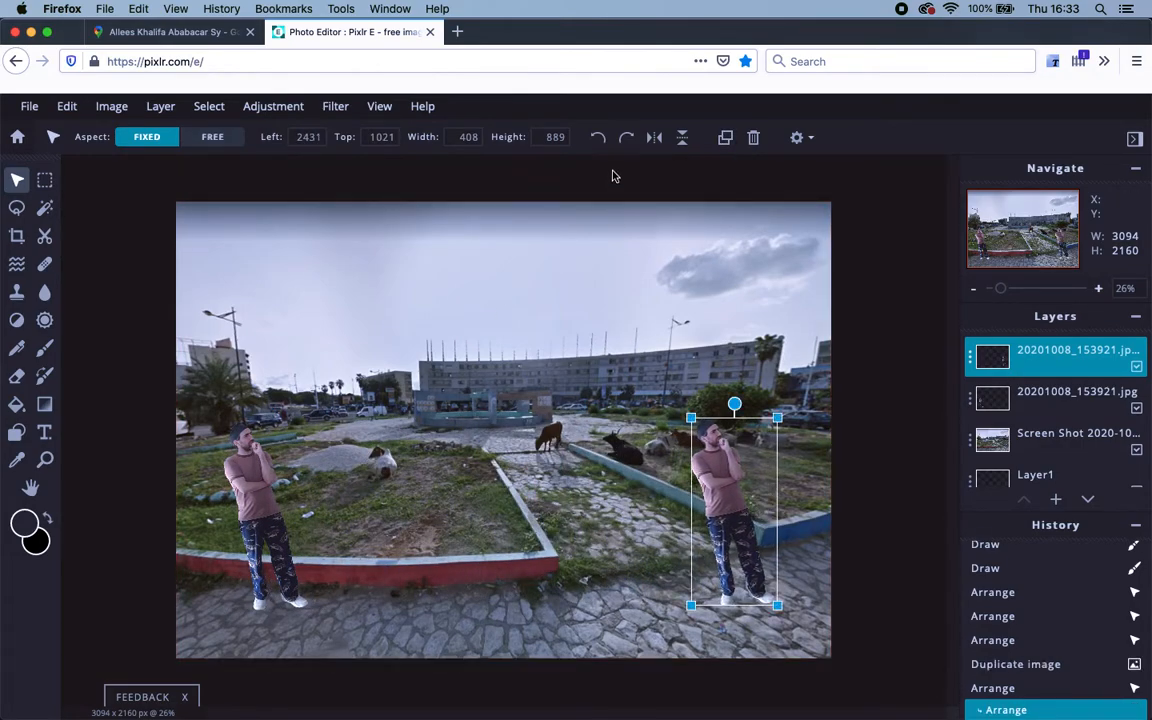
pyautogui.click(655, 142)
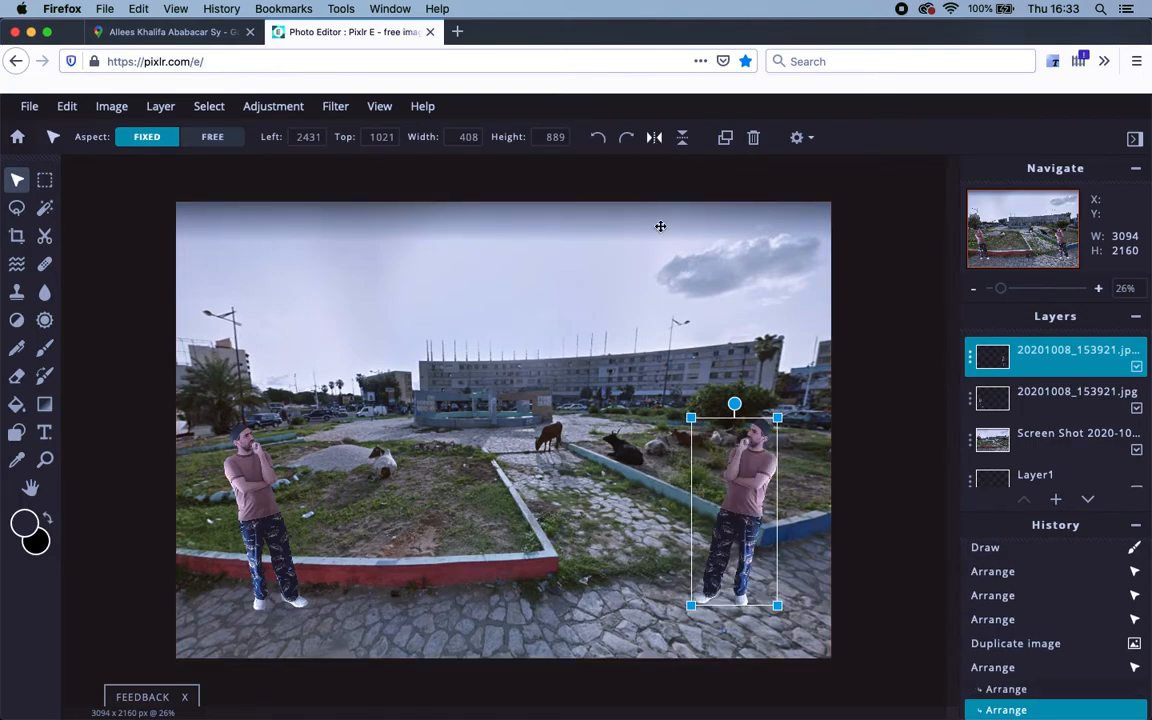
pyautogui.click(800, 504)
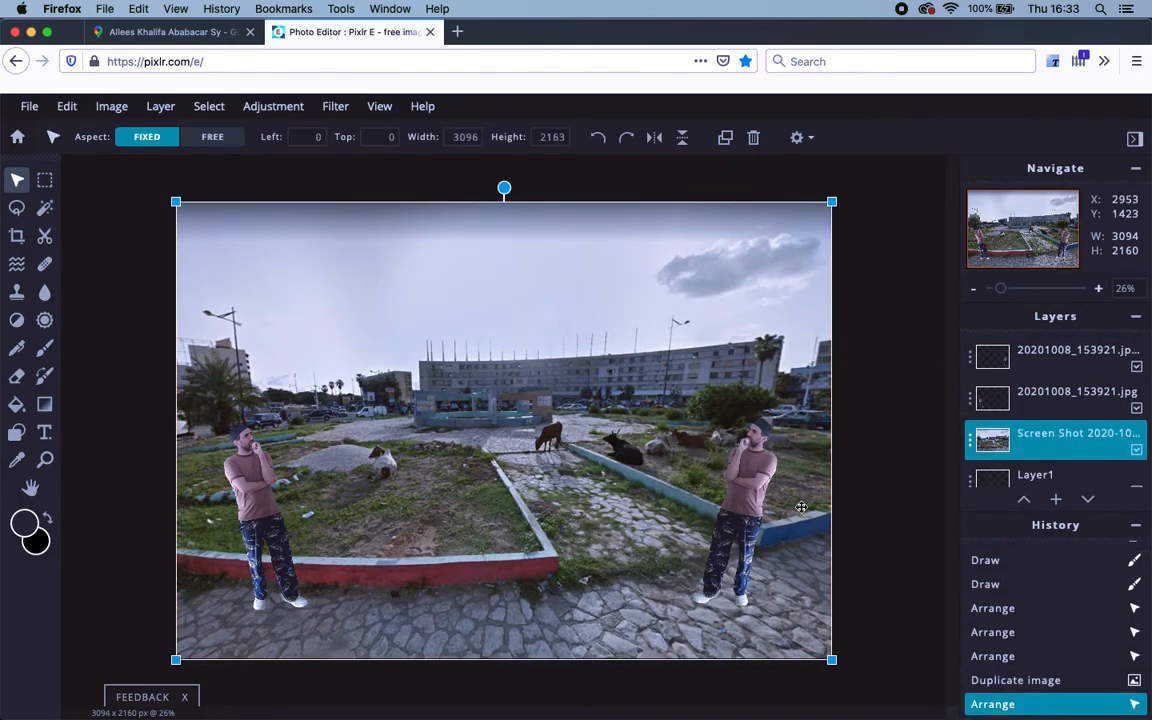
pyautogui.click(1081, 393)
pyautogui.click(1136, 409)
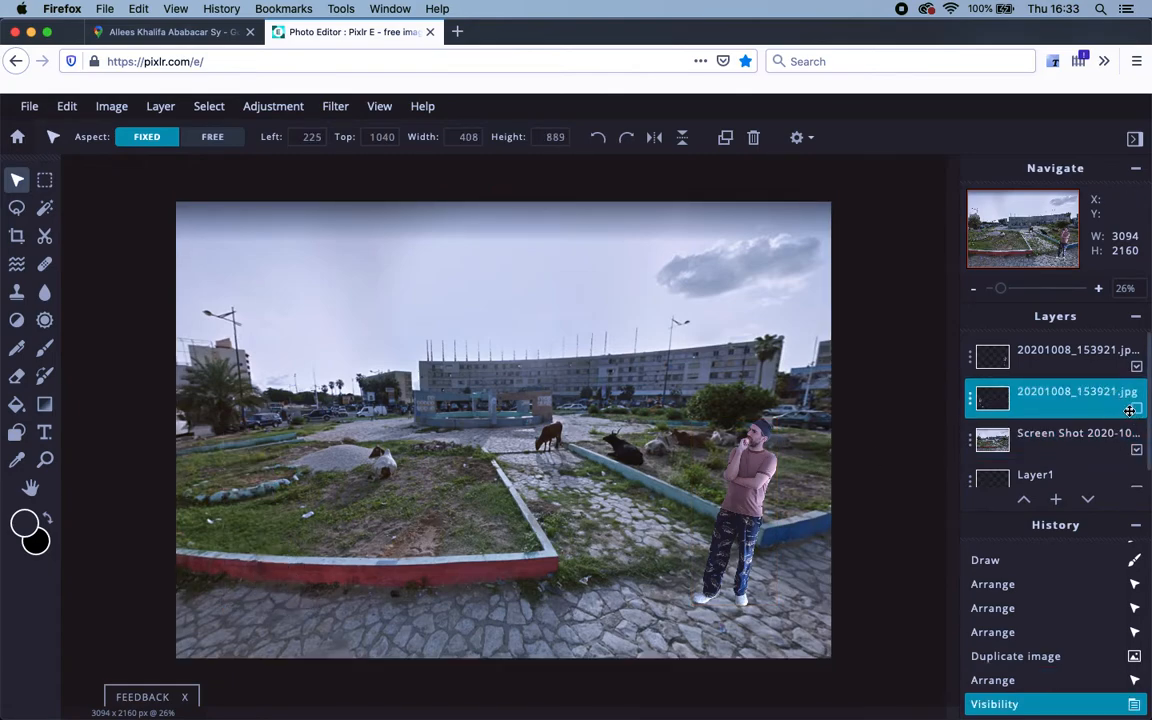
pyautogui.click(1133, 409)
pyautogui.click(1137, 367)
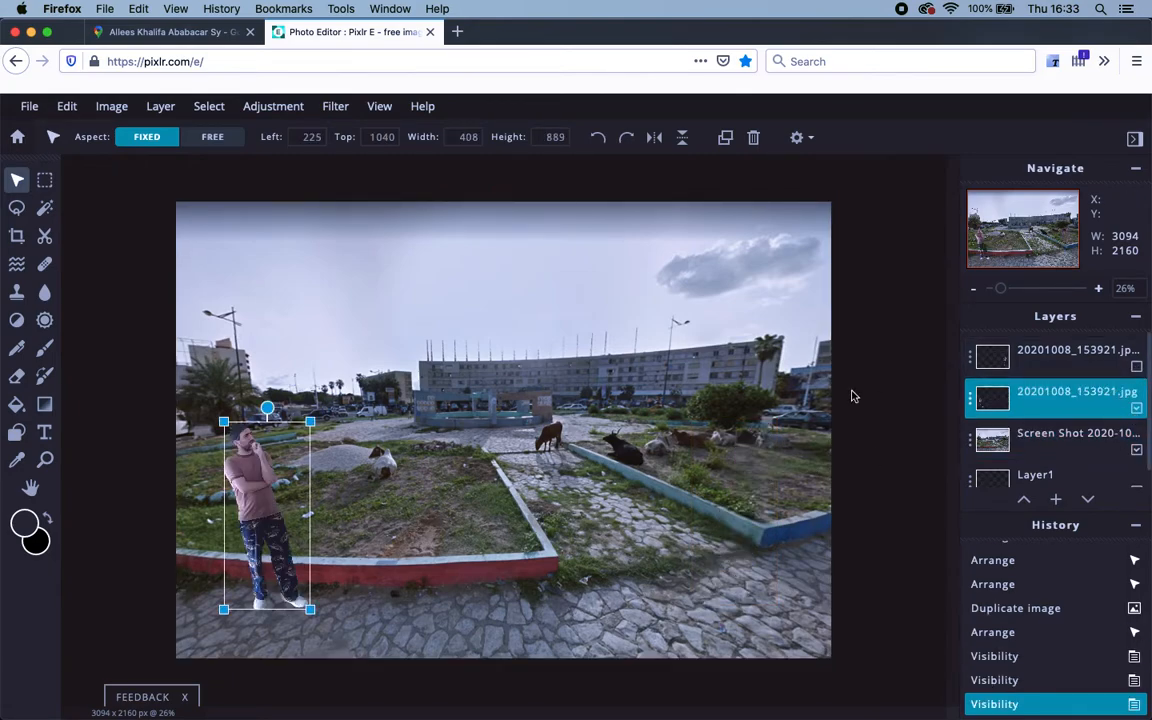
# Enlarge the left man to 450×981 at Left 183, Top 948.
pyautogui.click(681, 466)
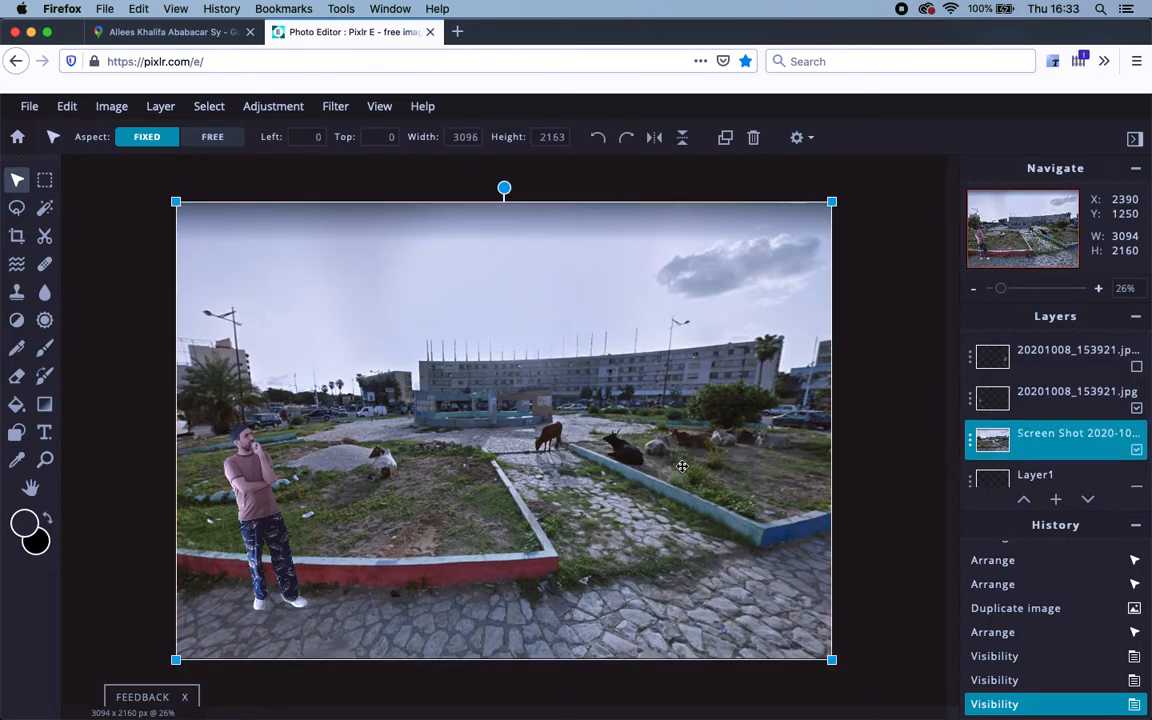
pyautogui.click(276, 522)
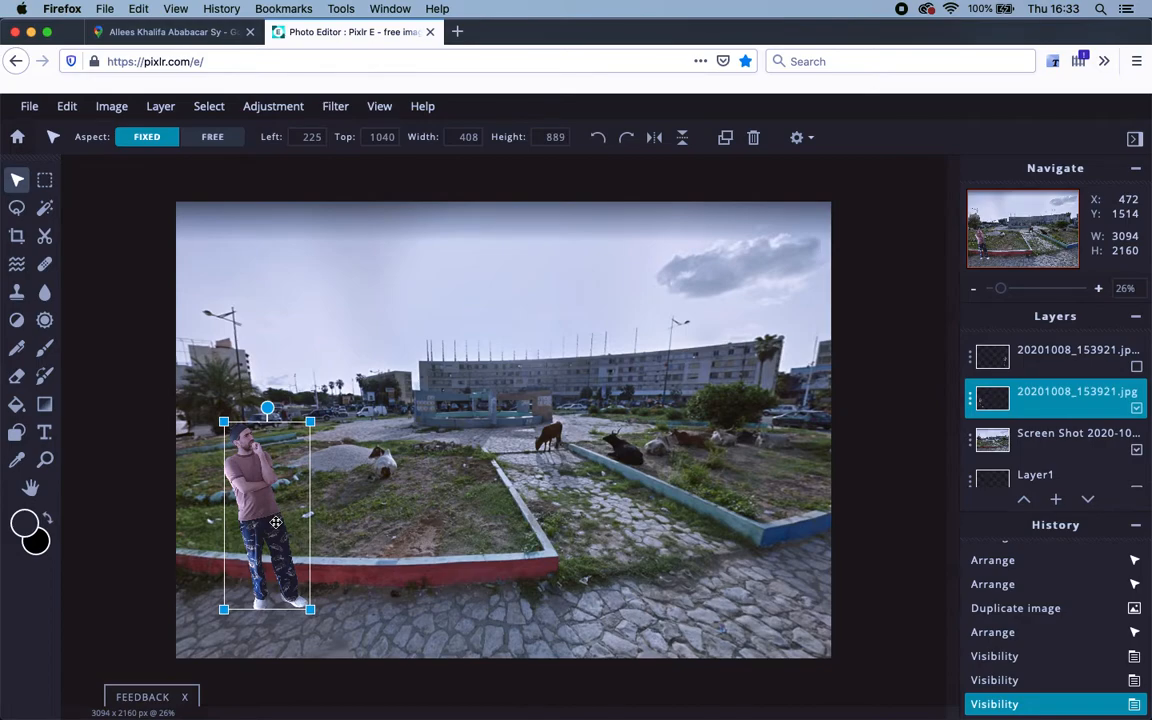
pyautogui.press('super+t')
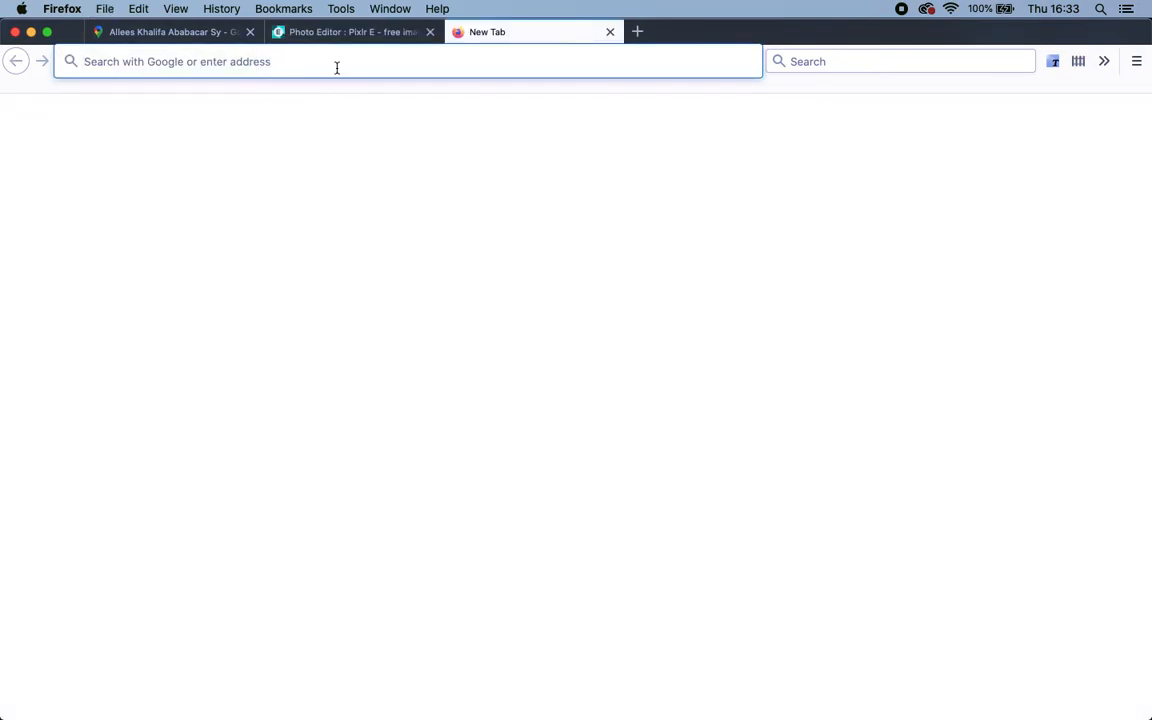
pyautogui.click(357, 36)
pyautogui.moveTo(224, 421); pyautogui.dragTo(214, 402)
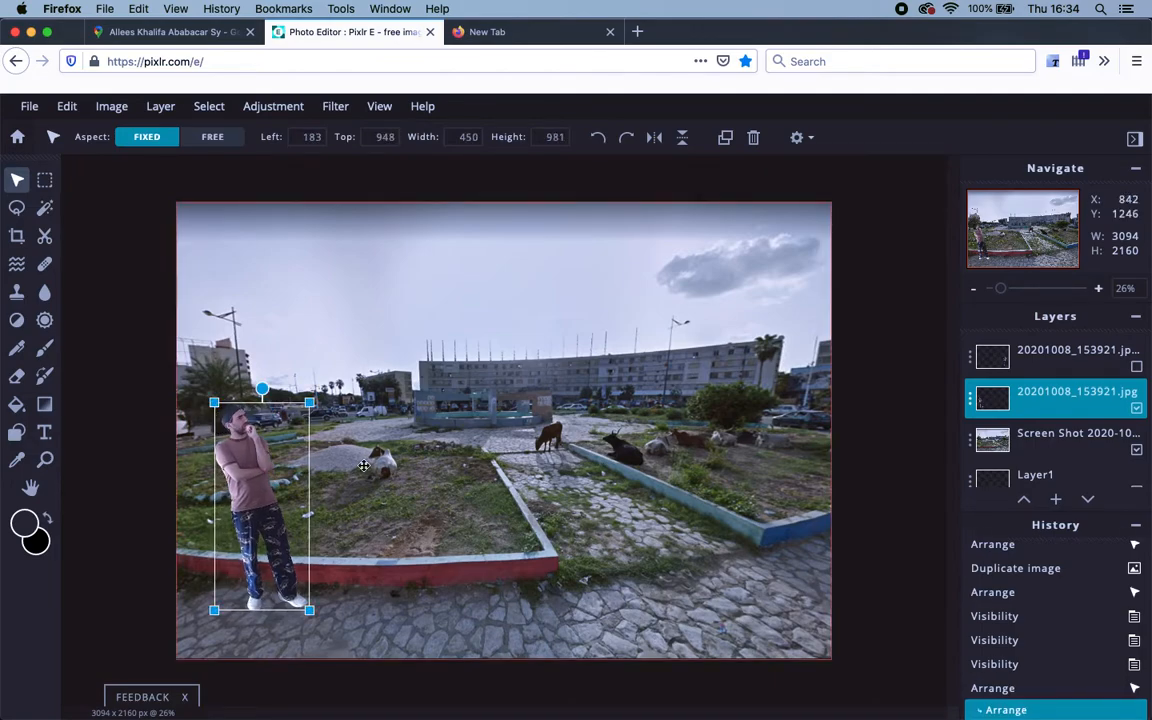
pyautogui.click(331, 419)
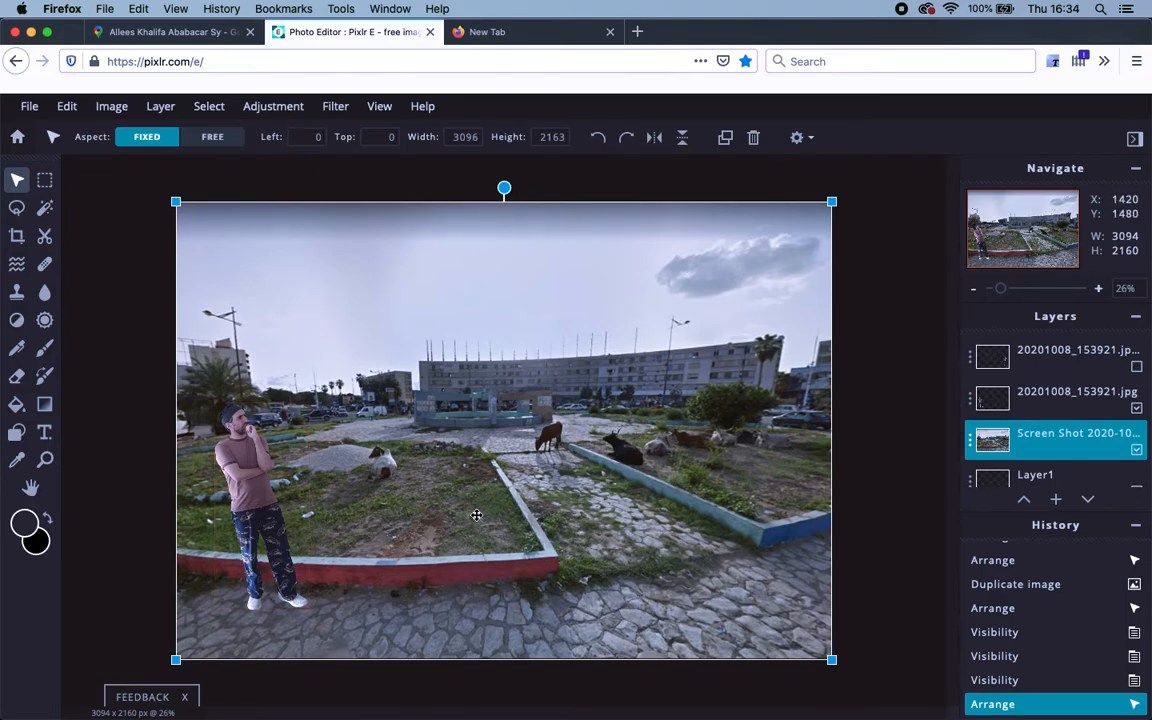
pyautogui.click(897, 339)
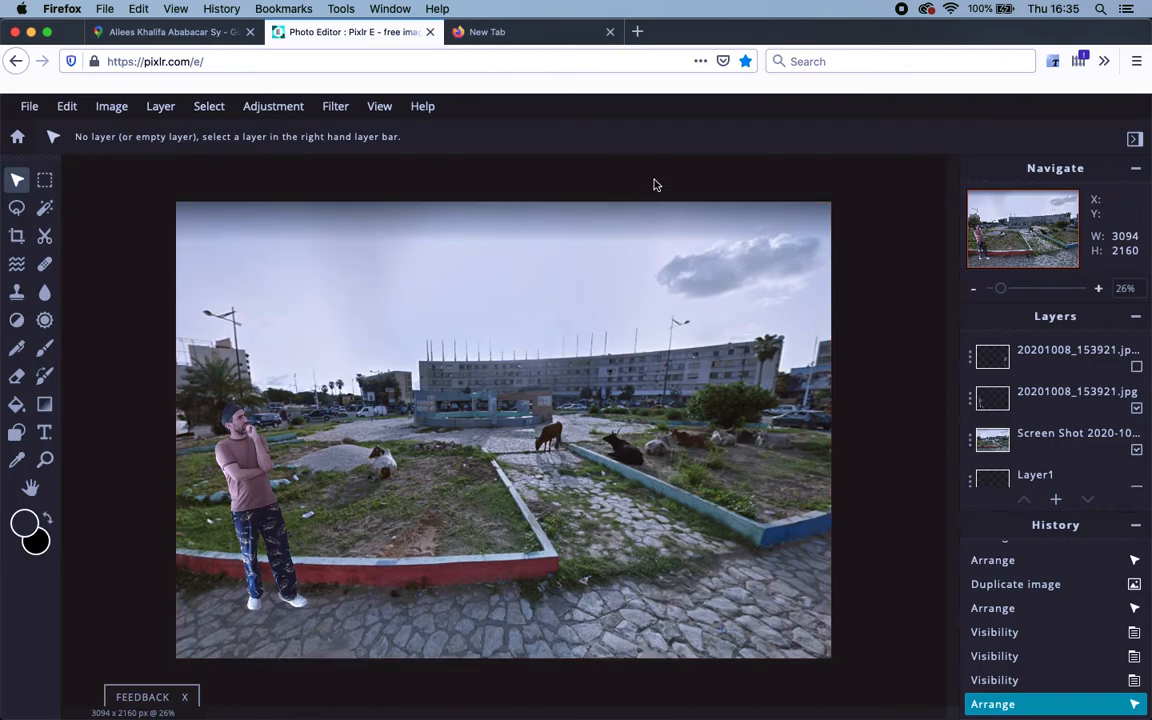
# Open File > Save and replace the file name with a new descriptive name.
pyautogui.click(30, 106)
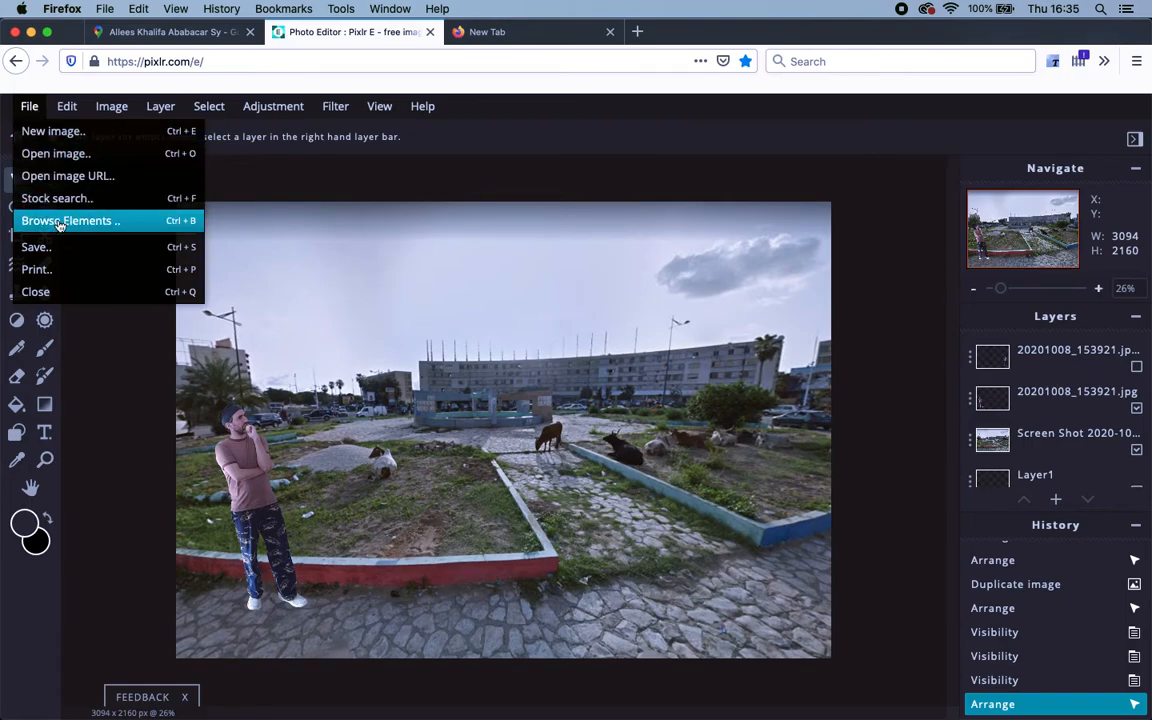
pyautogui.click(59, 251)
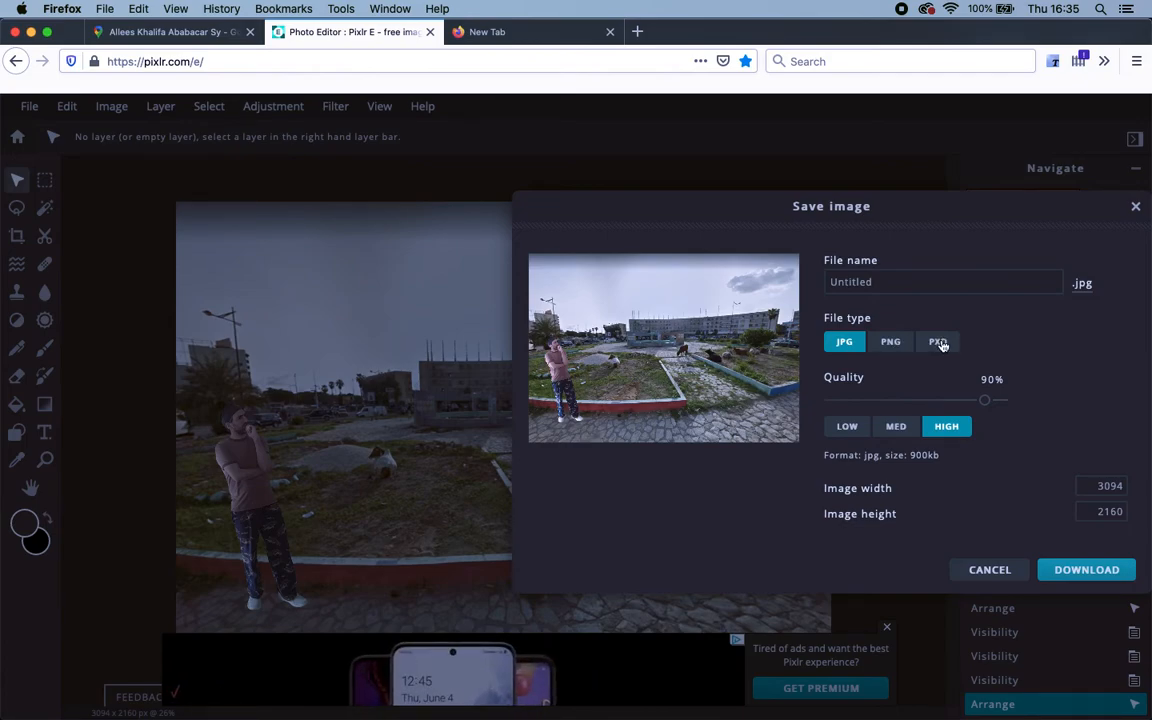
pyautogui.click(880, 281)
pyautogui.doubleClick(882, 282)
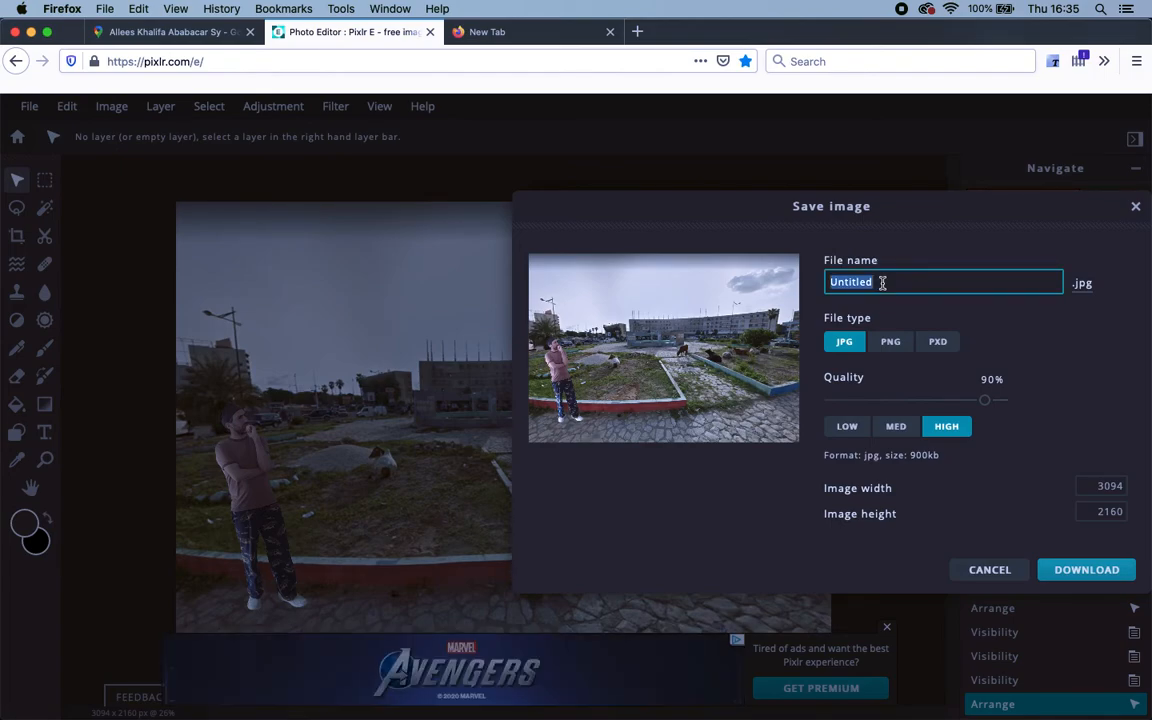
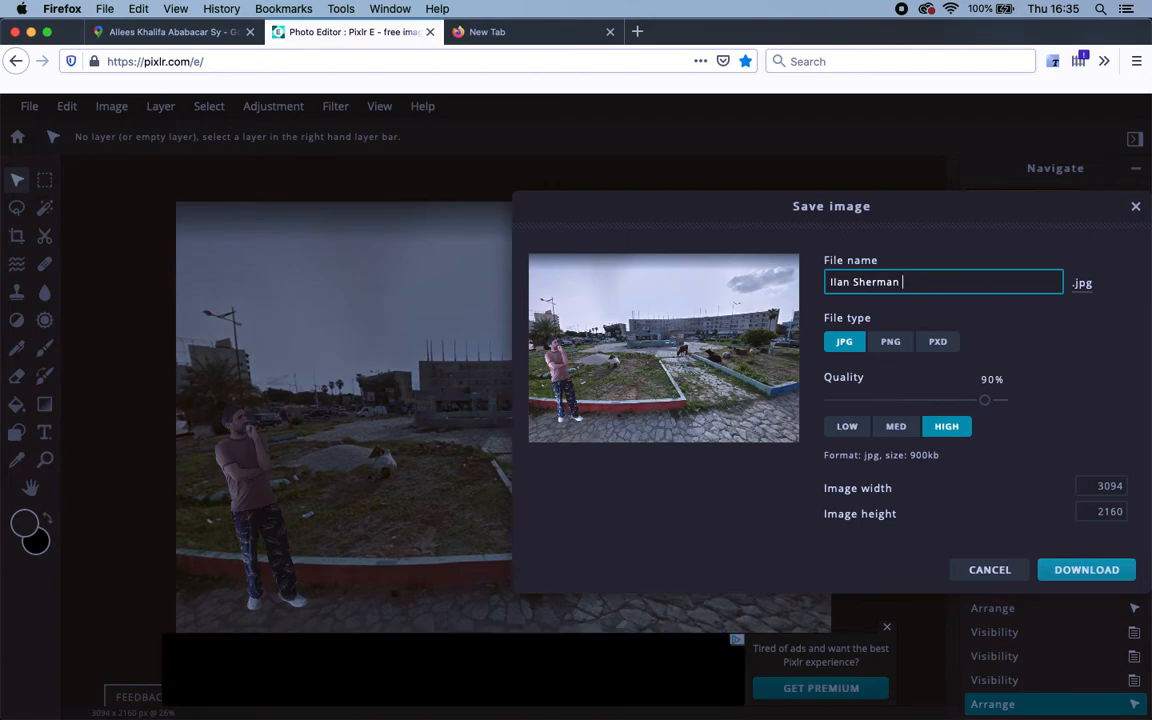
pyautogui.write('Dakar')
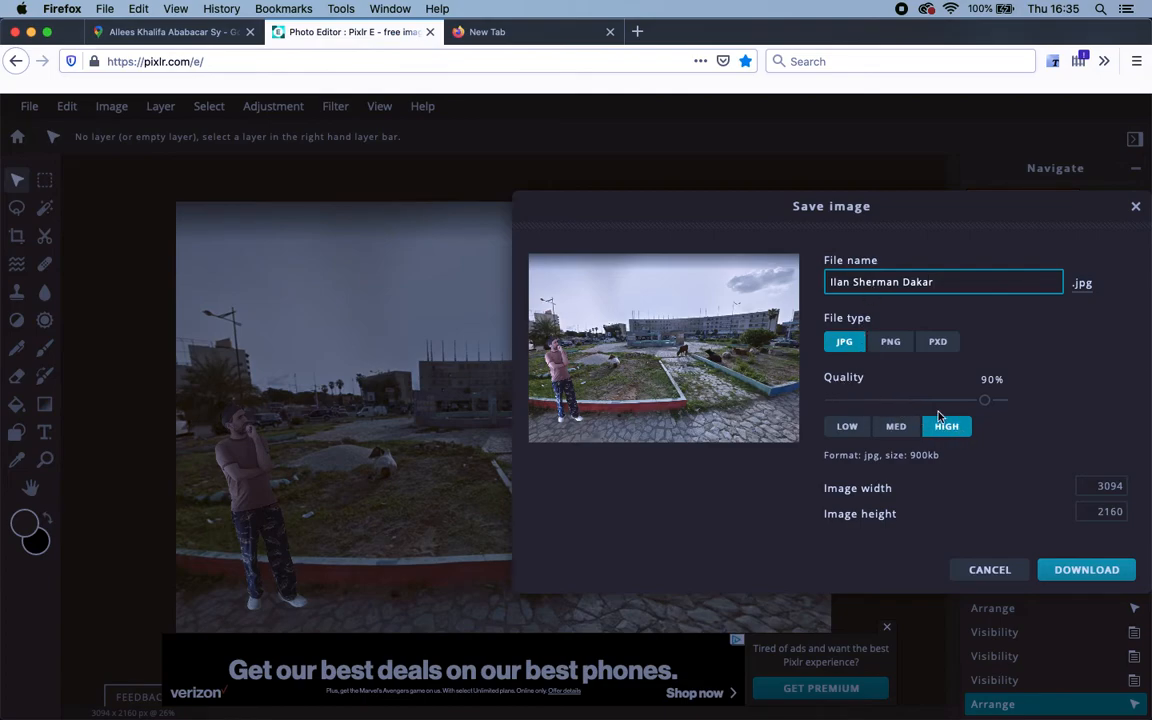
# Set JPG quality to 100%, download the 3094×2160 image, and close the dialog.
pyautogui.moveTo(984, 401); pyautogui.dragTo(1002, 400)
pyautogui.click(948, 432)
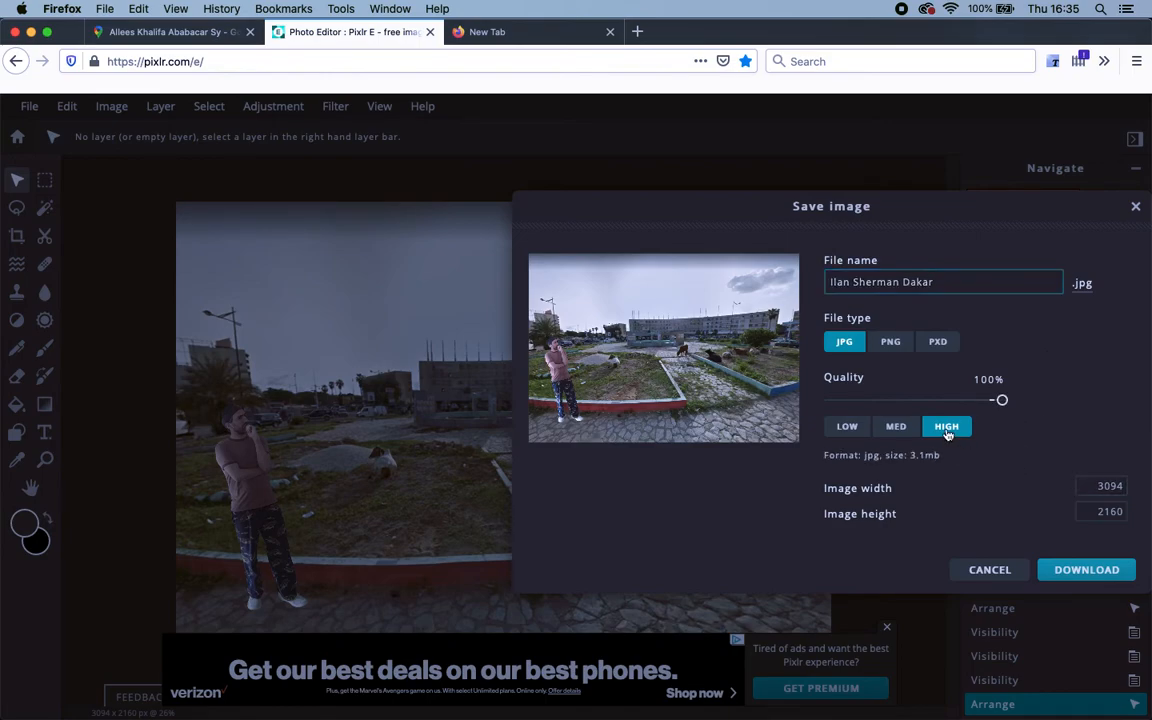
pyautogui.click(1085, 570)
pyautogui.moveTo(1032, 714)
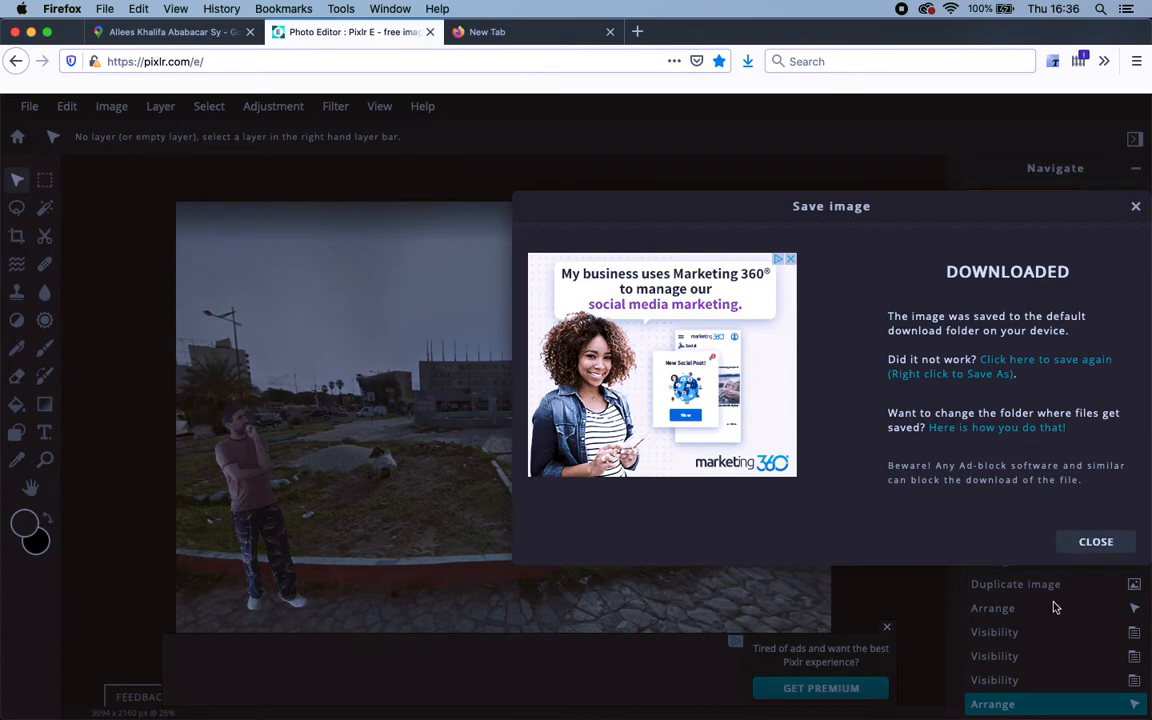
pyautogui.moveTo(1040, 688)
pyautogui.click(1097, 543)
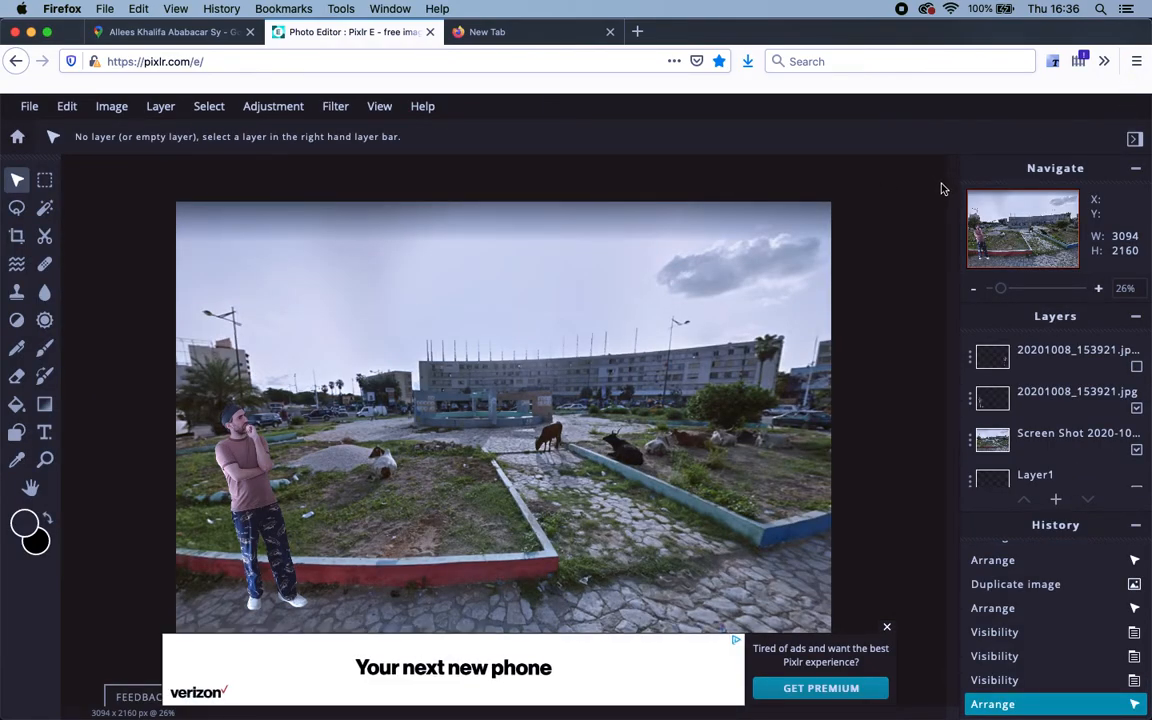
# Search Firefox Preferences for 'download' to confirm files save to Downloads, then return to the Photo Editor tab.
pyautogui.click(62, 9)
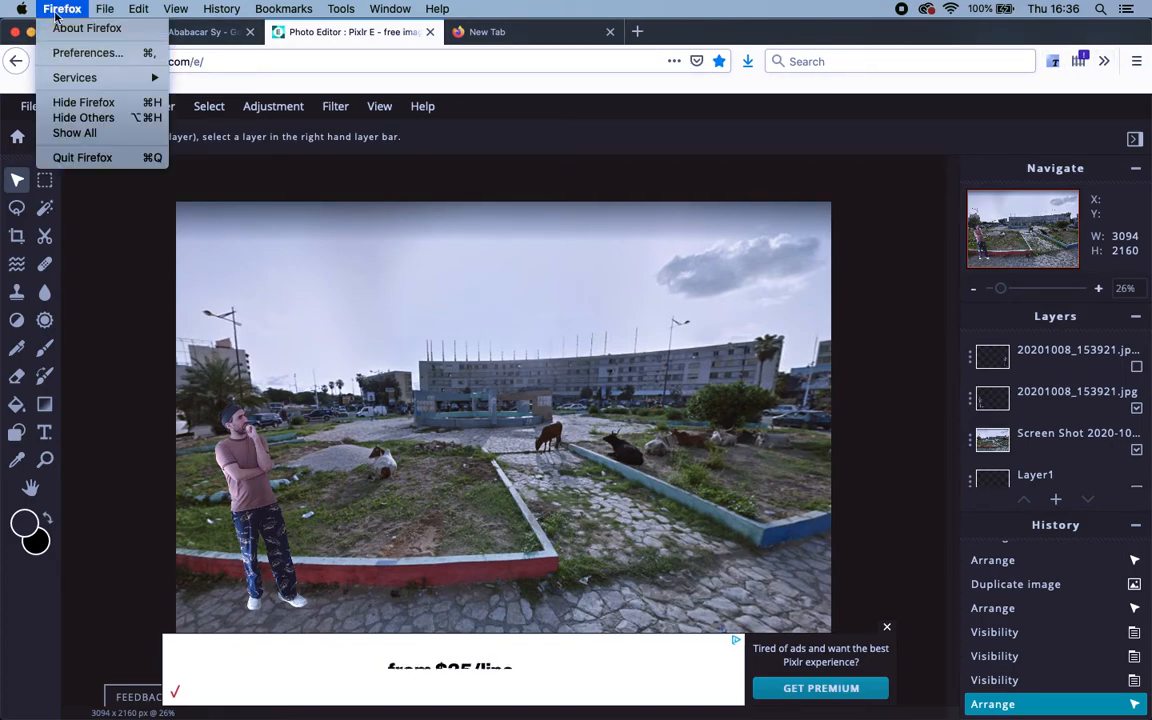
pyautogui.click(87, 52)
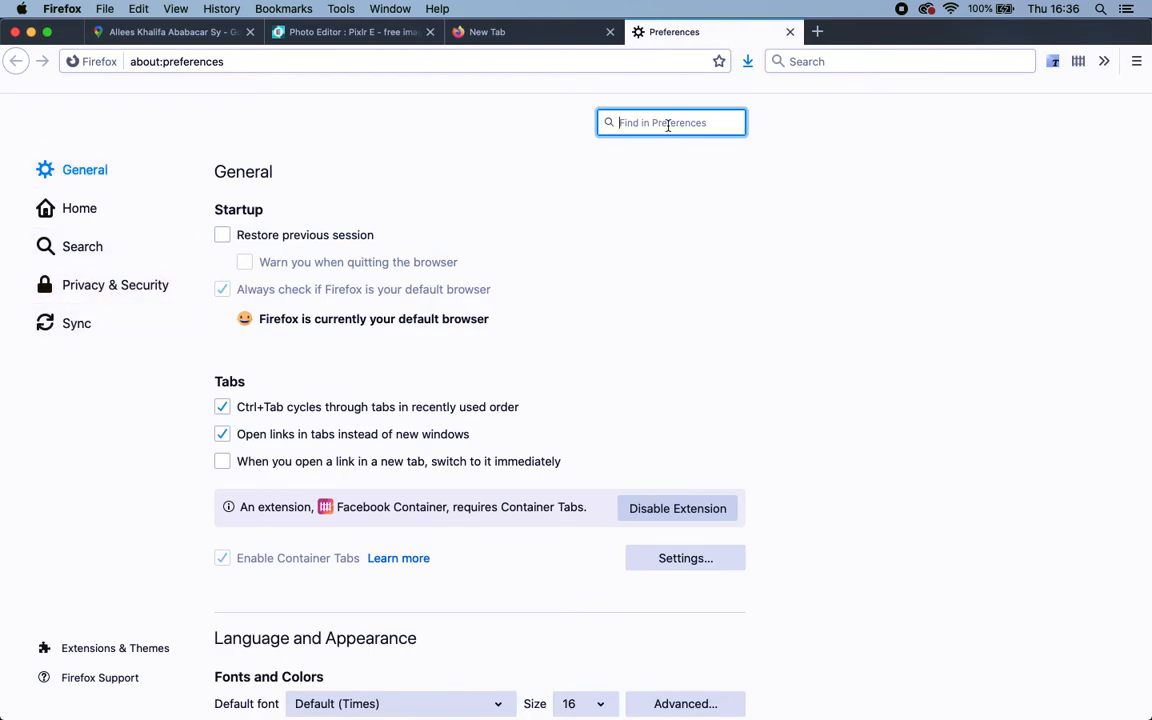
pyautogui.scroll(-10, 380, 387)
pyautogui.scroll(-8, 378, 388)
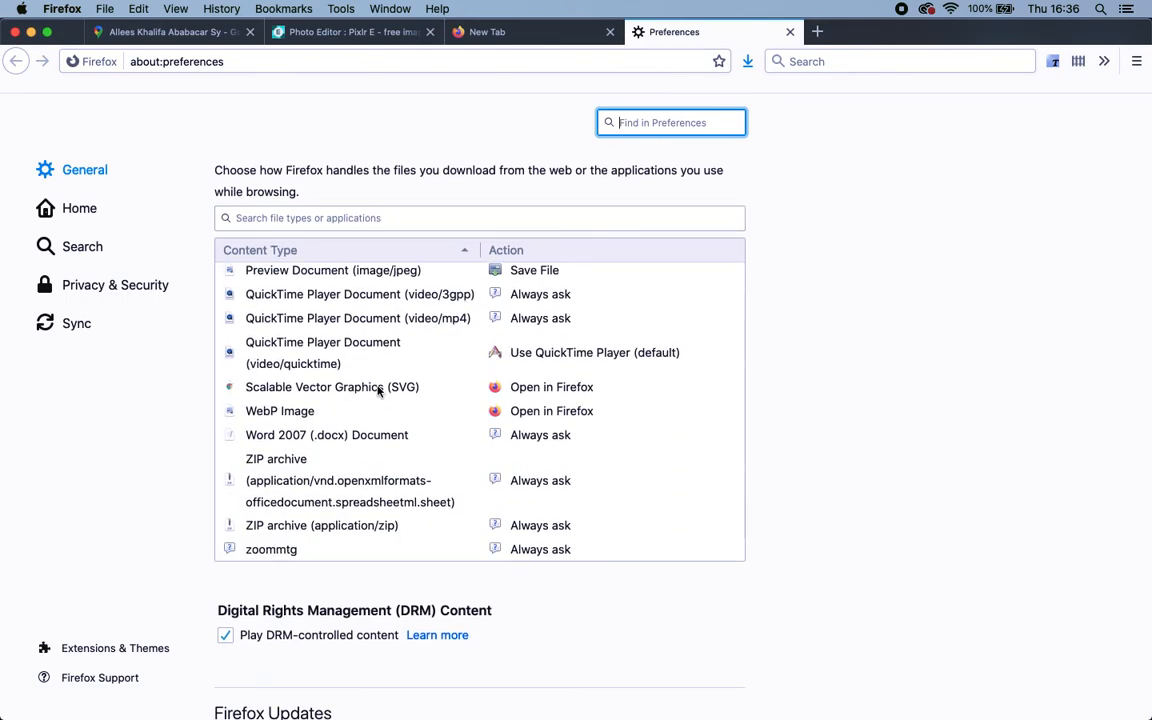
pyautogui.scroll(5, 478, 365)
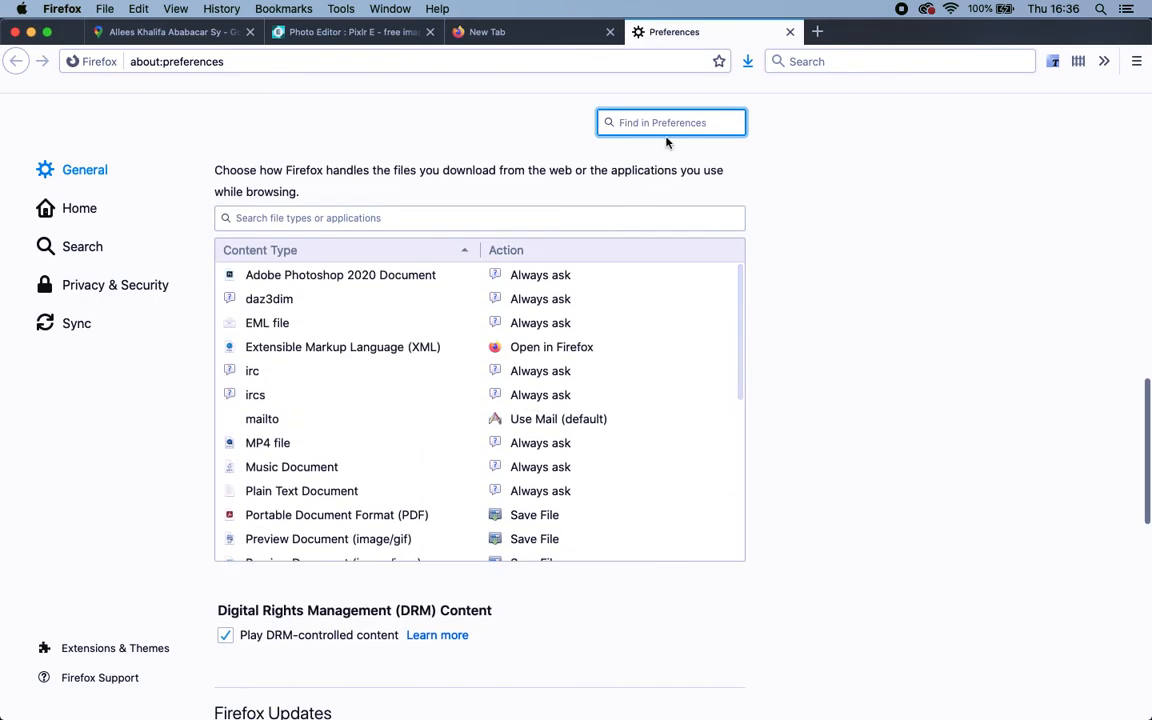
pyautogui.write('downlo')
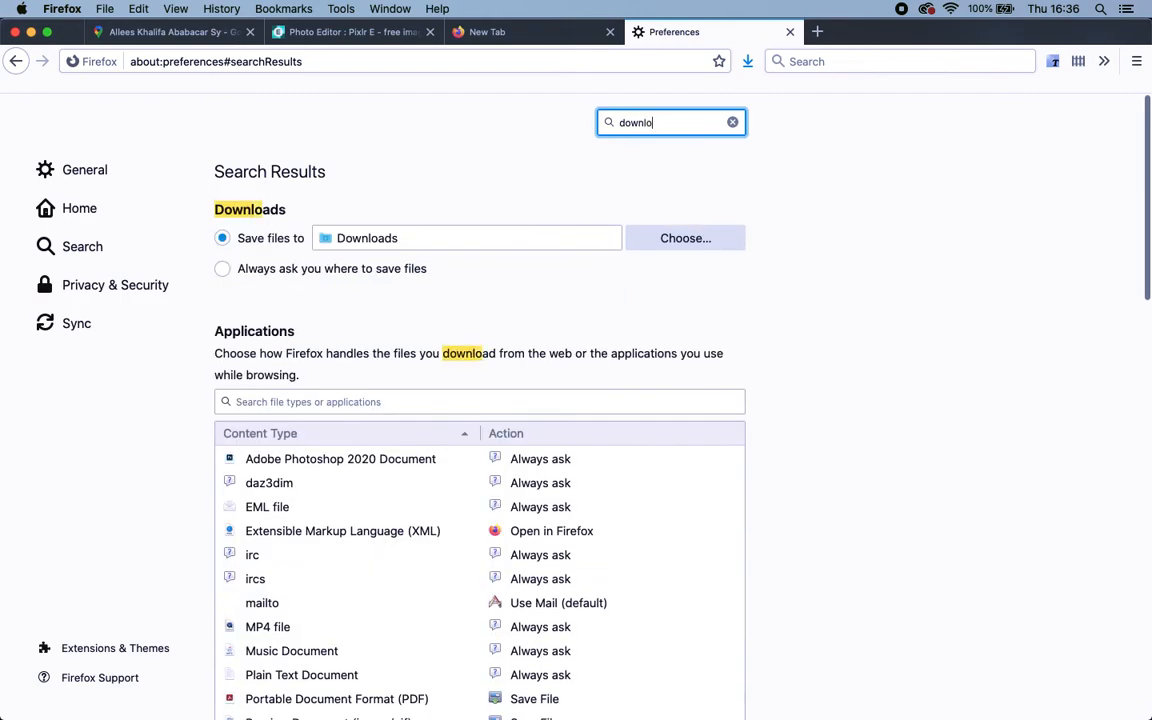
pyautogui.write('ad')
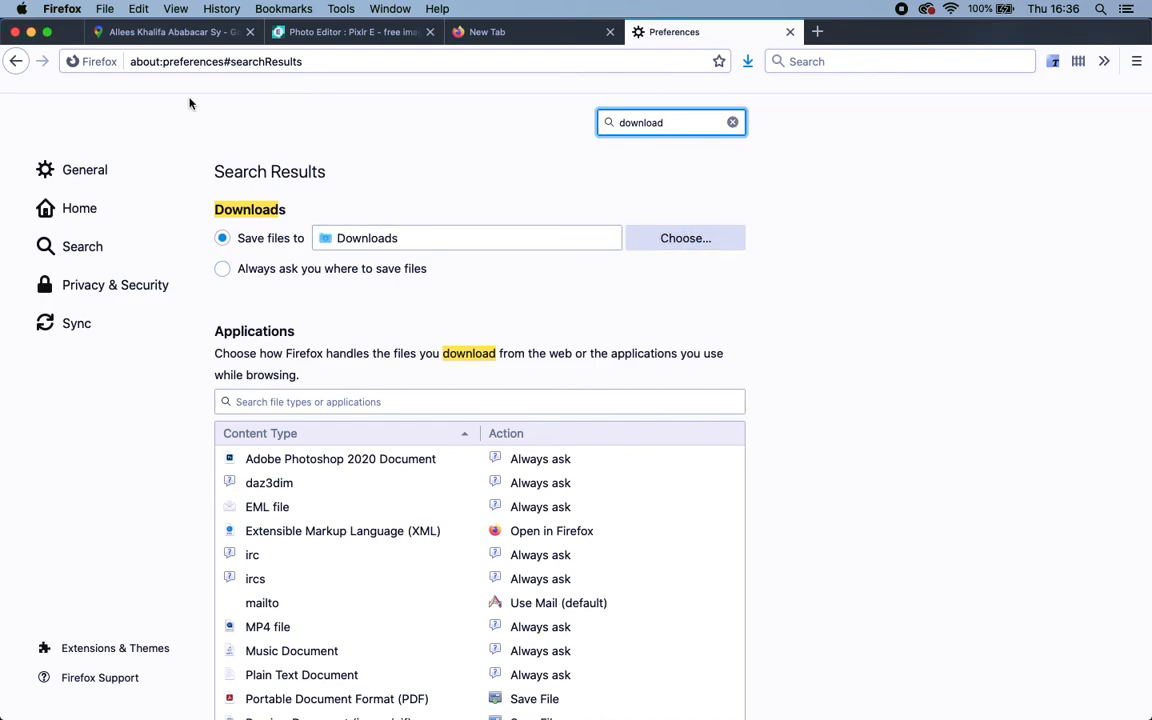
pyautogui.click(517, 32)
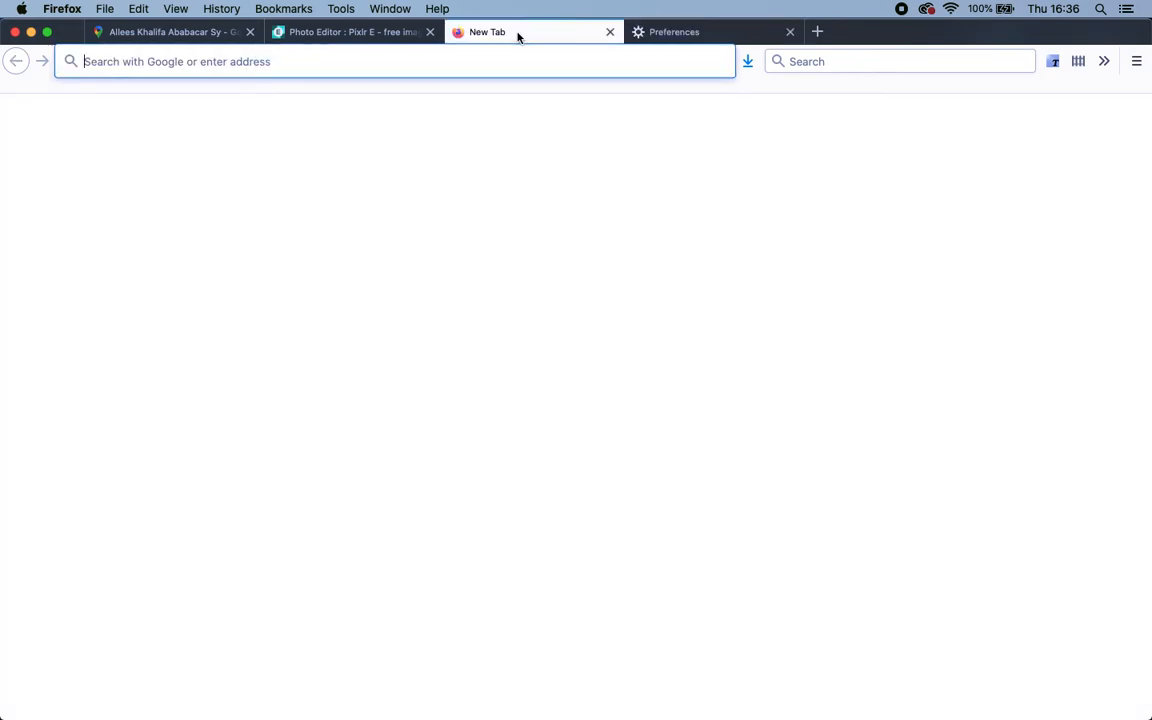
pyautogui.click(393, 32)
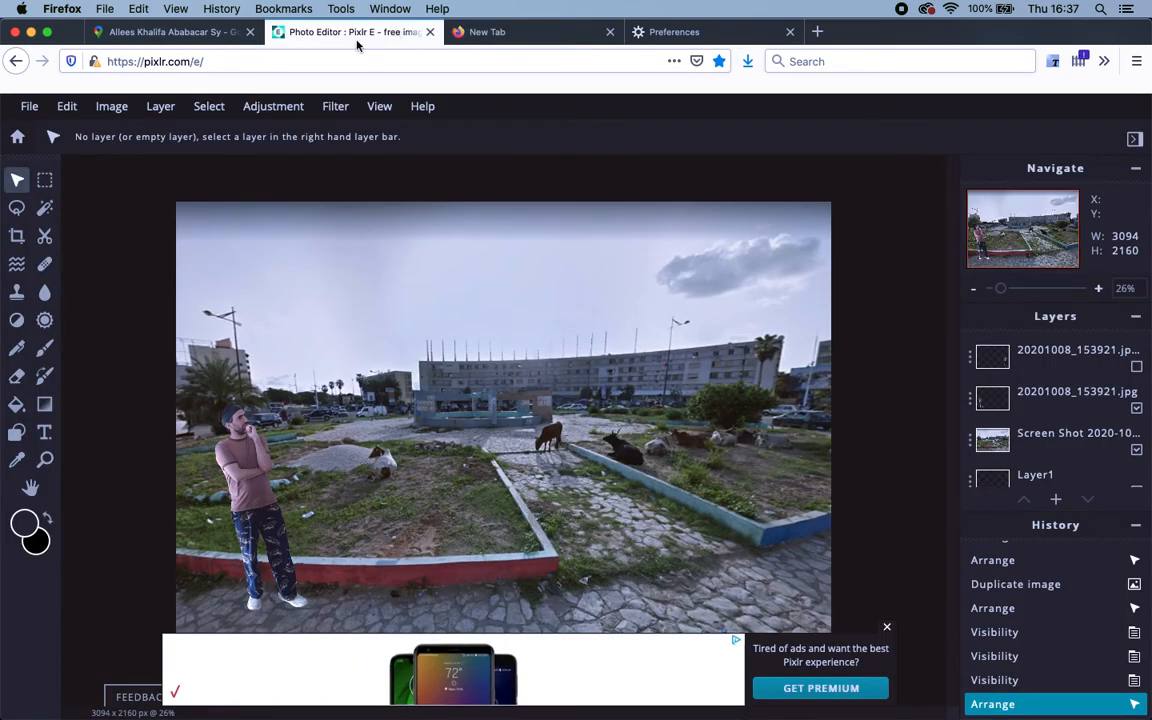
# Dismiss the ad banner below the canvas so the 3094×2160 composite is unobstructed.
pyautogui.click(888, 627)
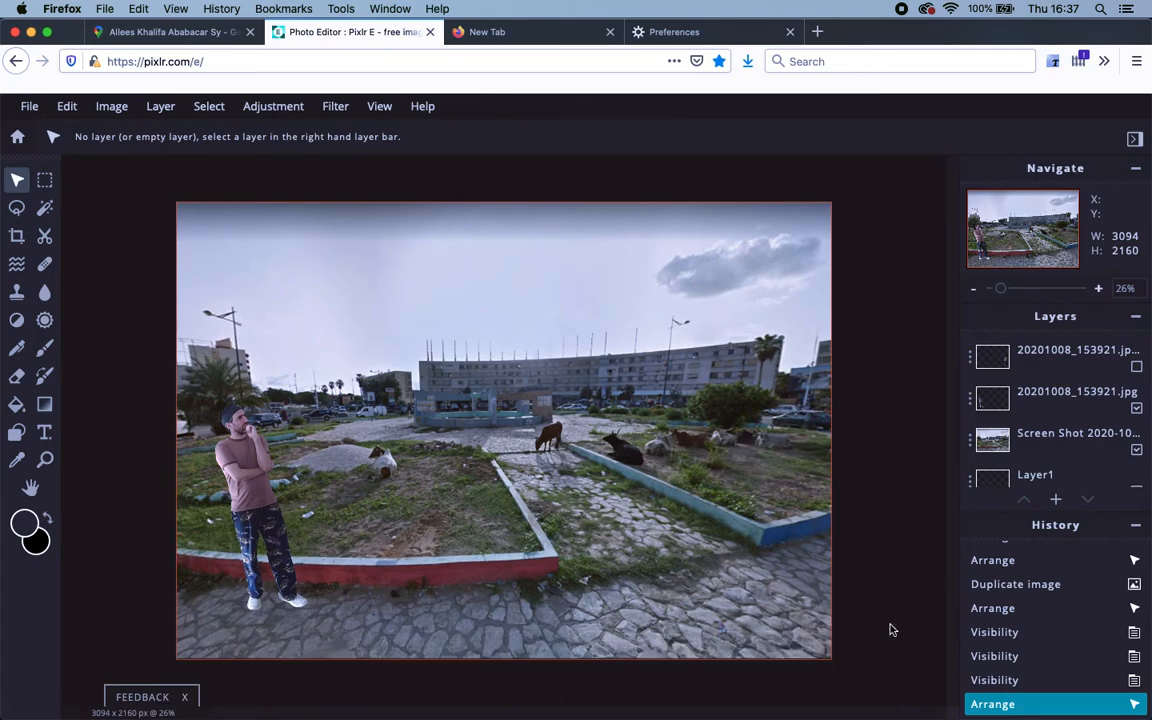